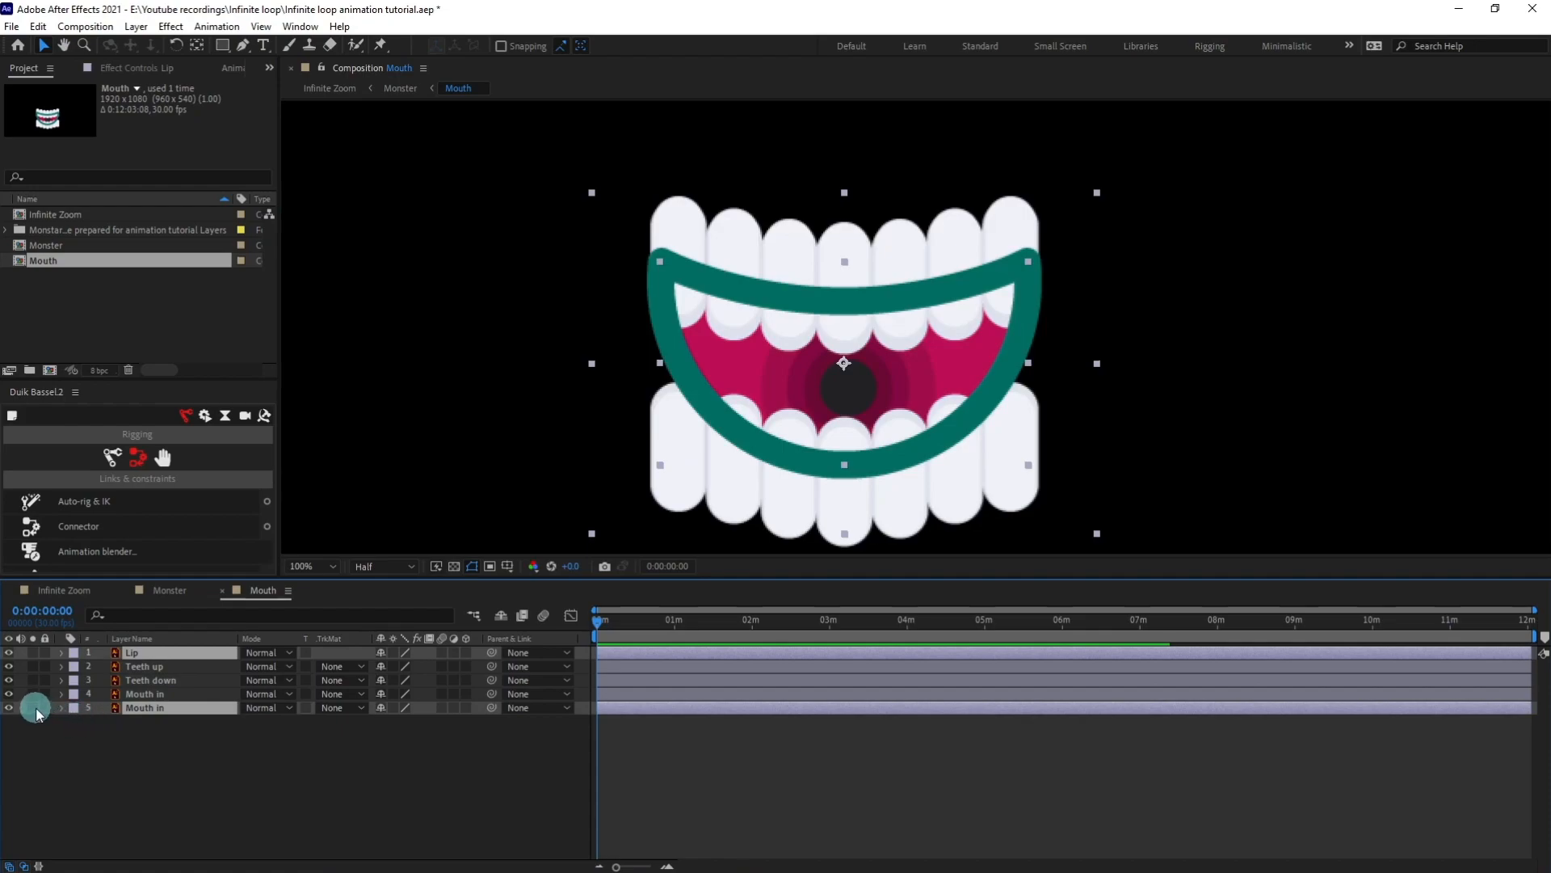
# Create shape layers from the Lip and bottom Mouth in vector layers.
pyautogui.click(208, 762)
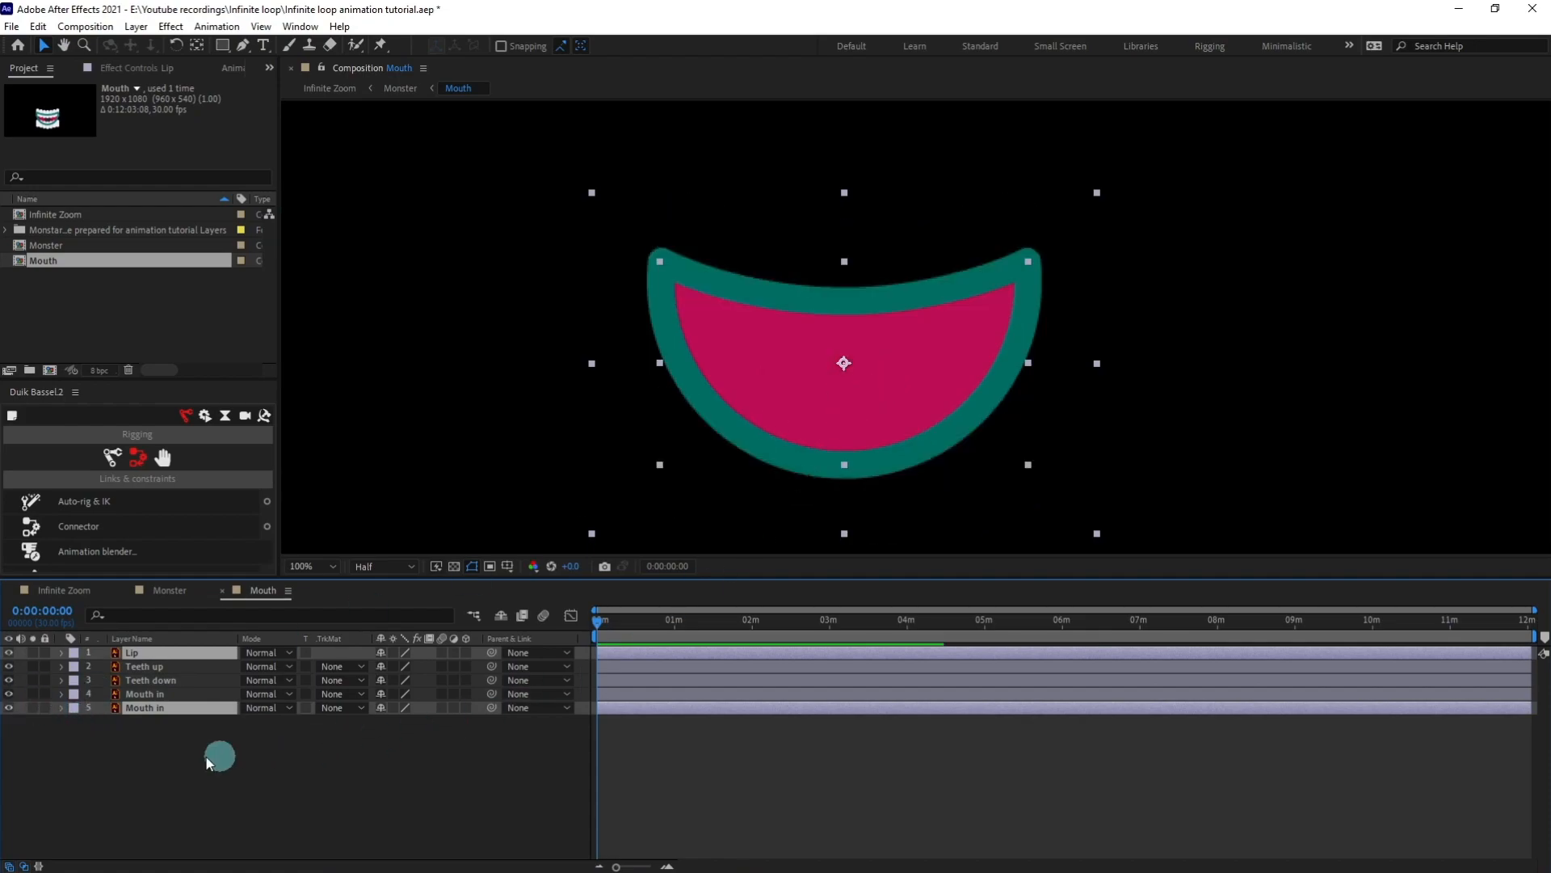
pyautogui.rightClick(154, 710)
pyautogui.moveTo(240, 594)
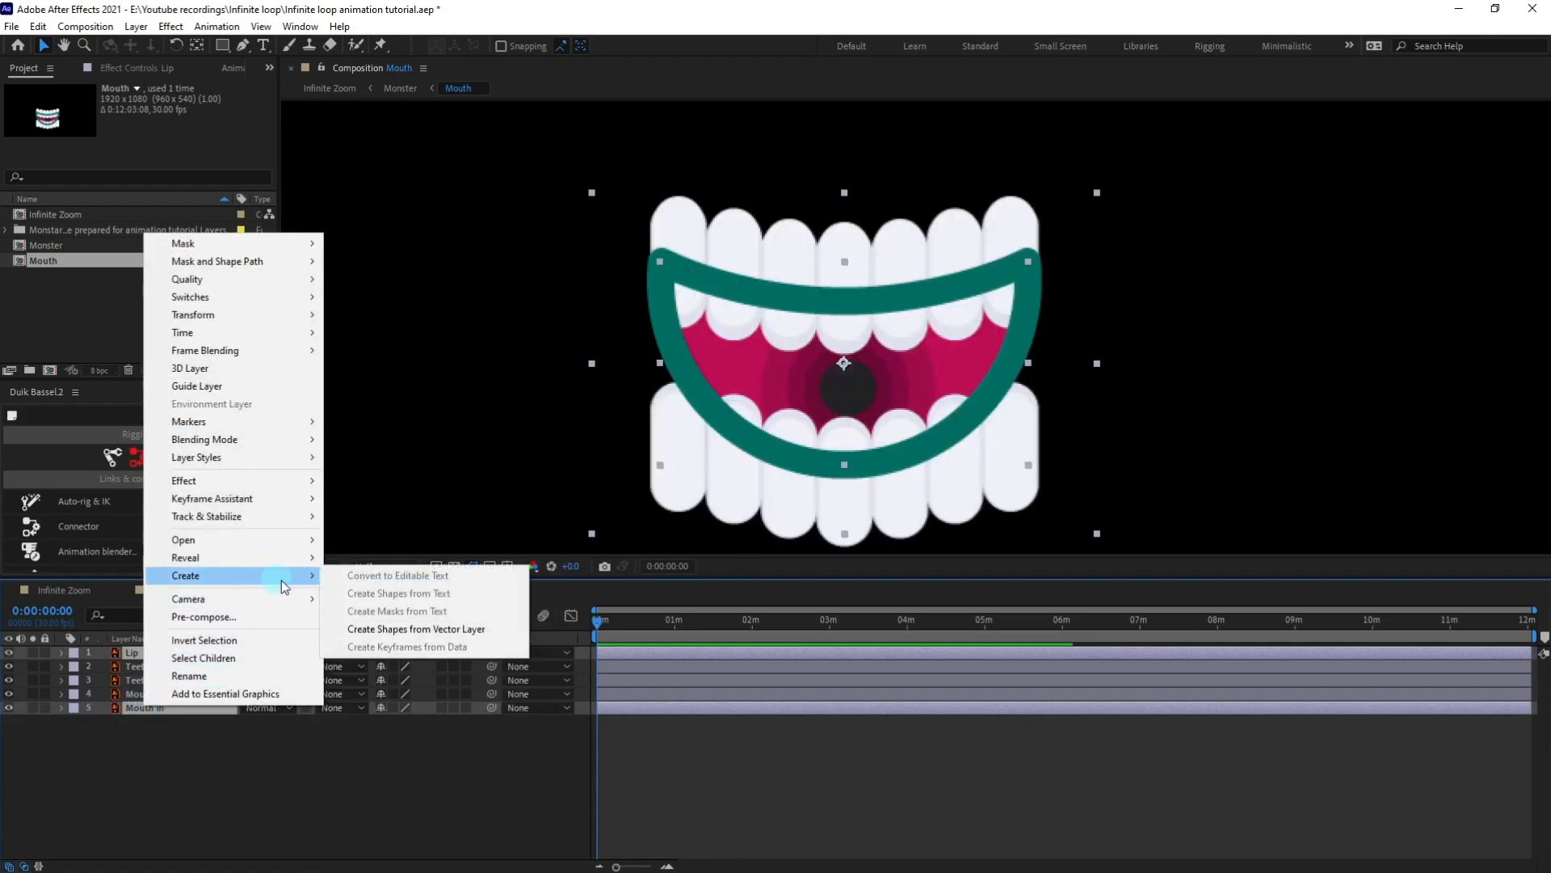
pyautogui.click(400, 647)
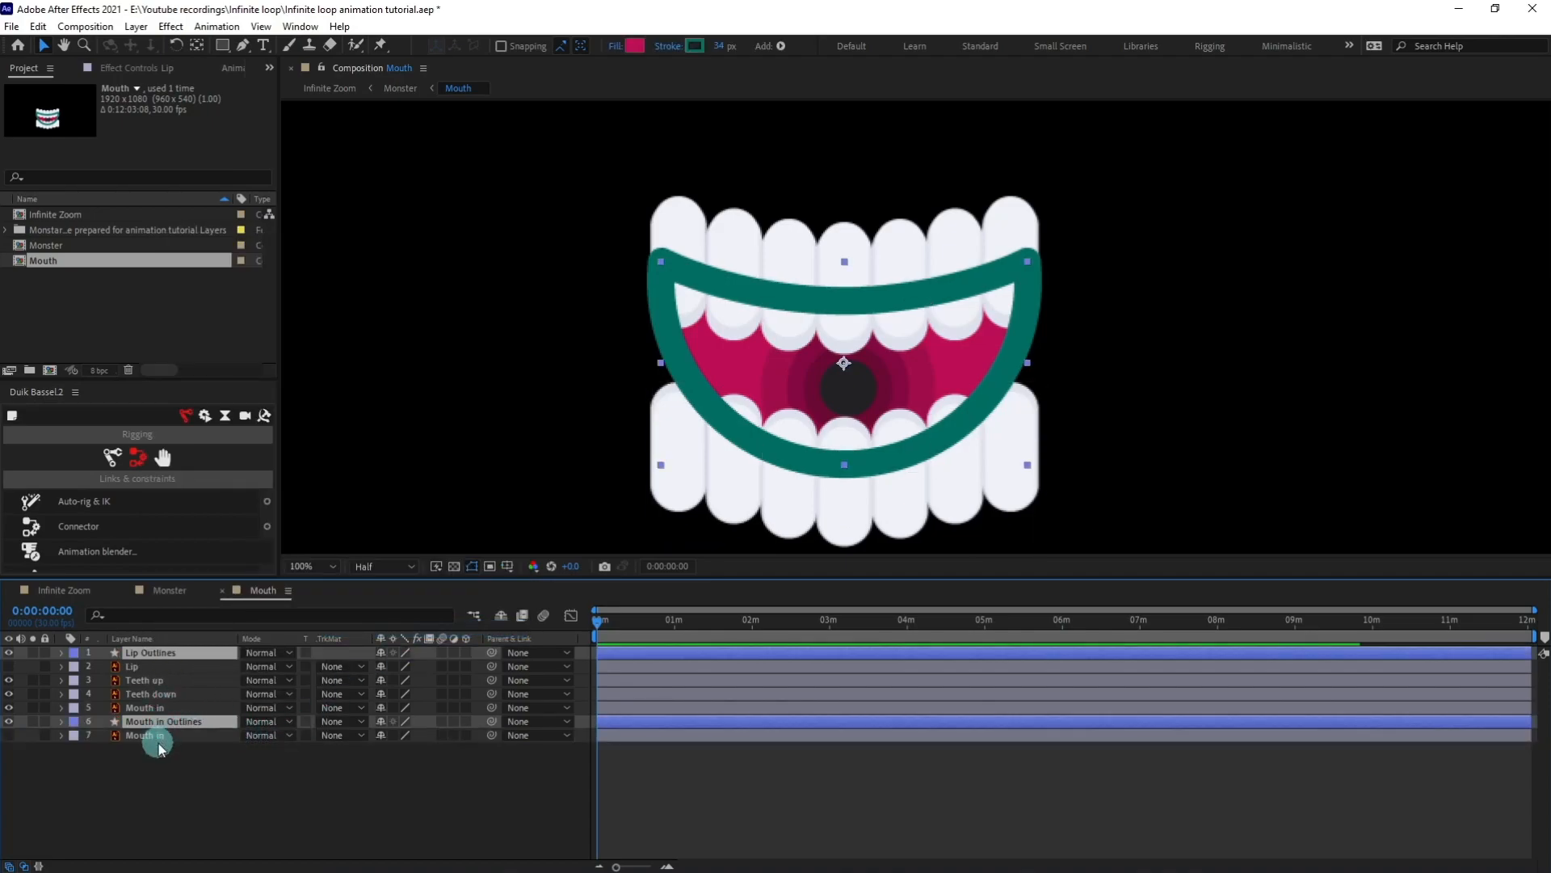
# Delete the original Lip and bottom Mouth in vector layers that were converted to outlines.
pyautogui.click(152, 734)
pyautogui.keyDown('ctrl'); pyautogui.click(146, 666); pyautogui.keyUp('ctrl')
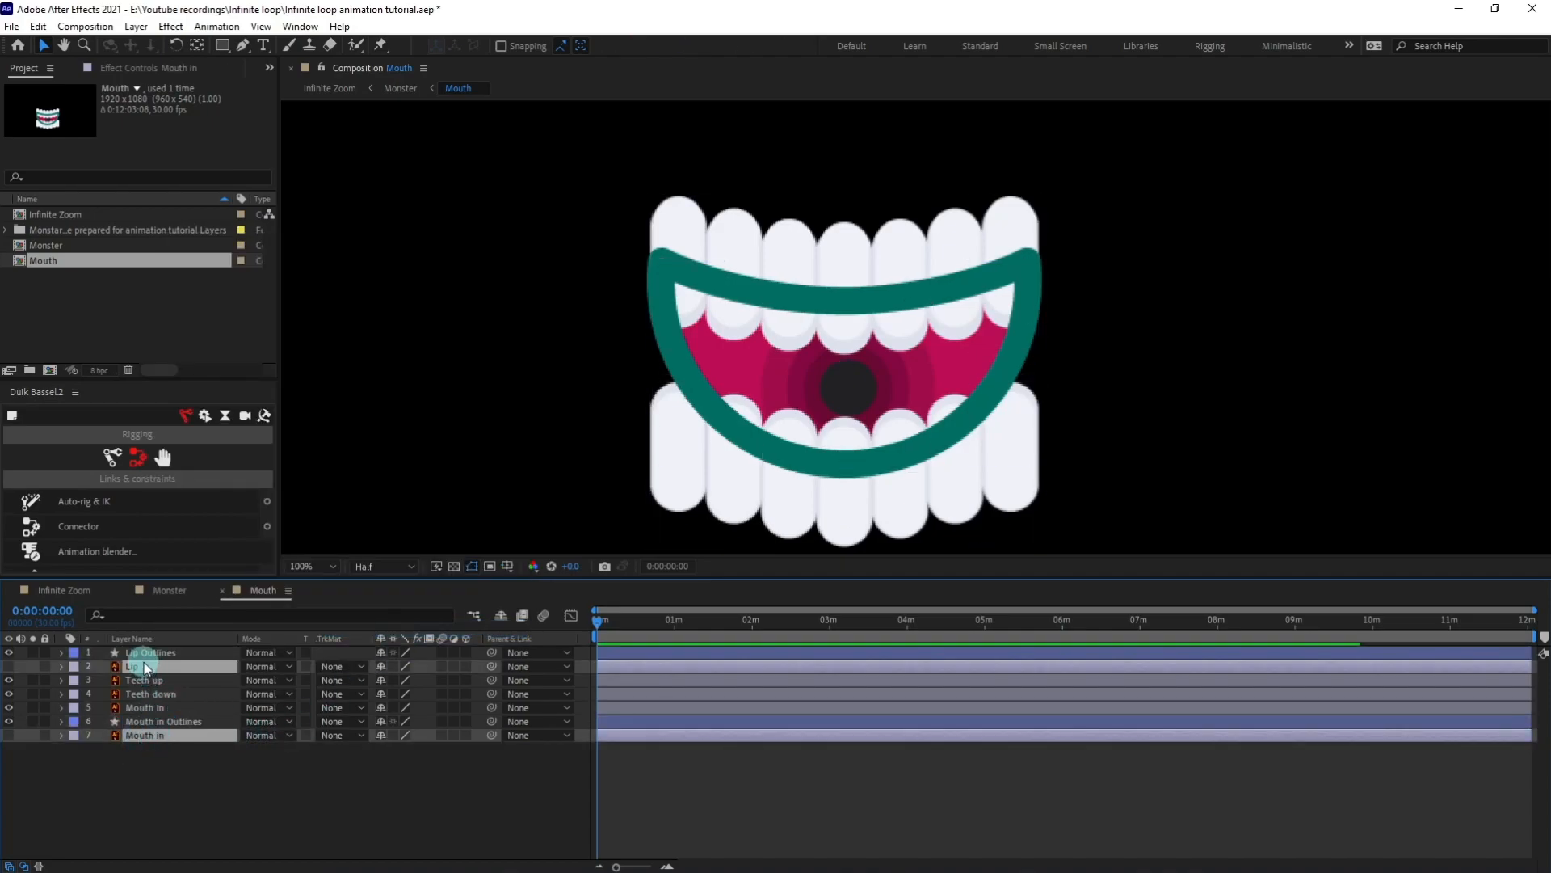
pyautogui.press('Delete')
# Rename the two outline shape layers as Lip and Mouth in.
pyautogui.click(149, 653)
pyautogui.press('Return')
pyautogui.press('BackSpace')
pyautogui.press('BackSpace')
pyautogui.press('BackSpace')
pyautogui.press('Return')
pyautogui.hotkey('ctrl', 'Down')
pyautogui.hotkey('ctrl', 'Down')
pyautogui.hotkey('ctrl', 'Down')
pyautogui.hotkey('ctrl', 'Down')
pyautogui.press('Return')
pyautogui.press('Right')
pyautogui.press('BackSpace')
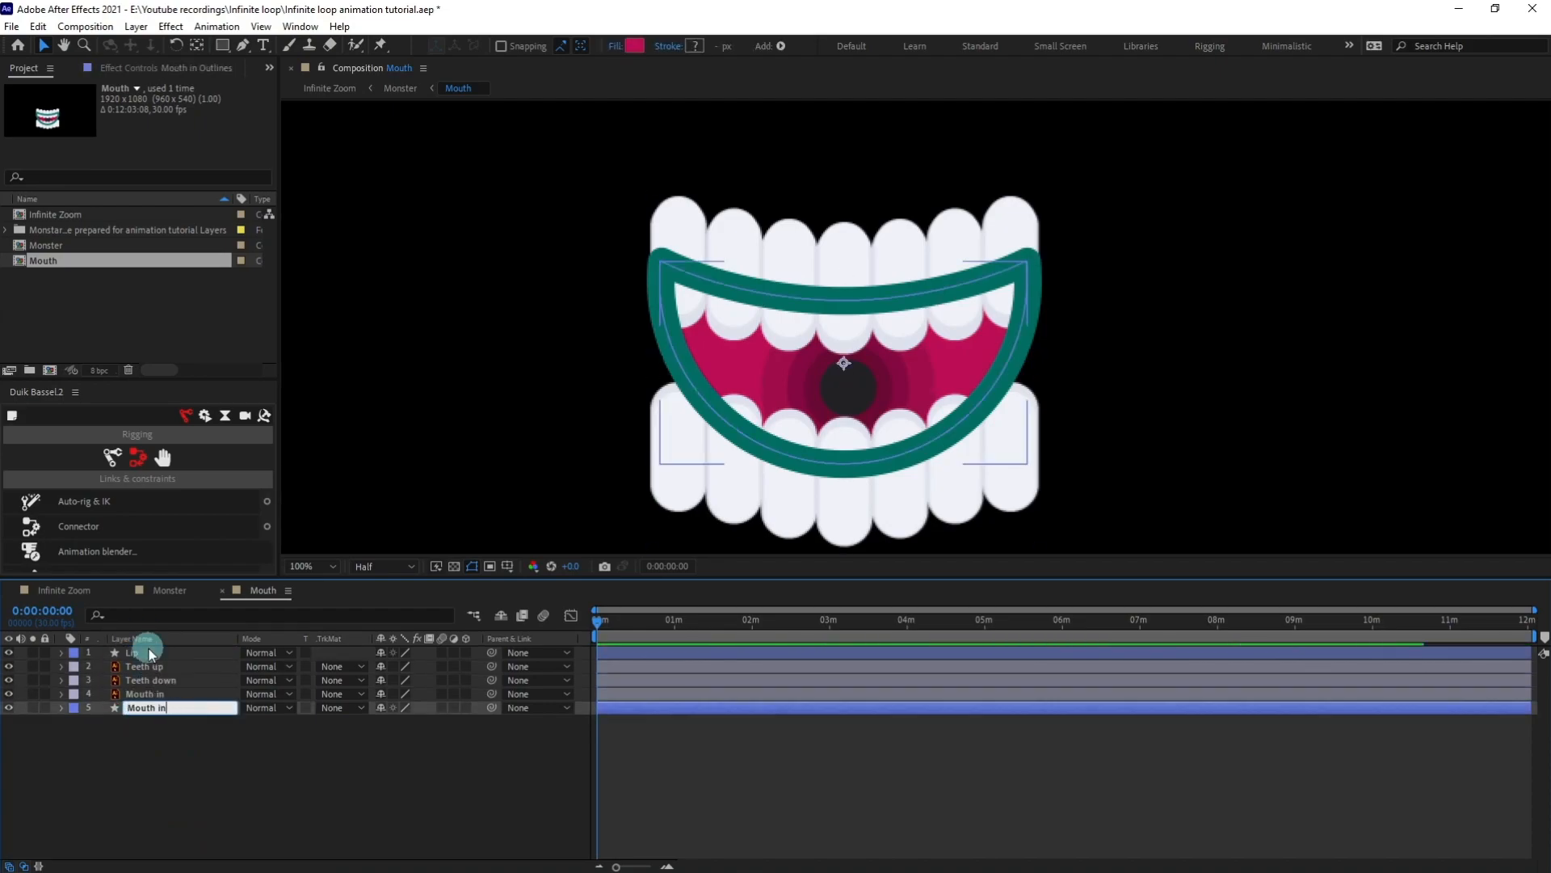
pyautogui.press('Return')
# Expand the contents of the Mouth in and Lip shape layers and link Mouth in's Path property to Lip's Path.
pyautogui.click(62, 707)
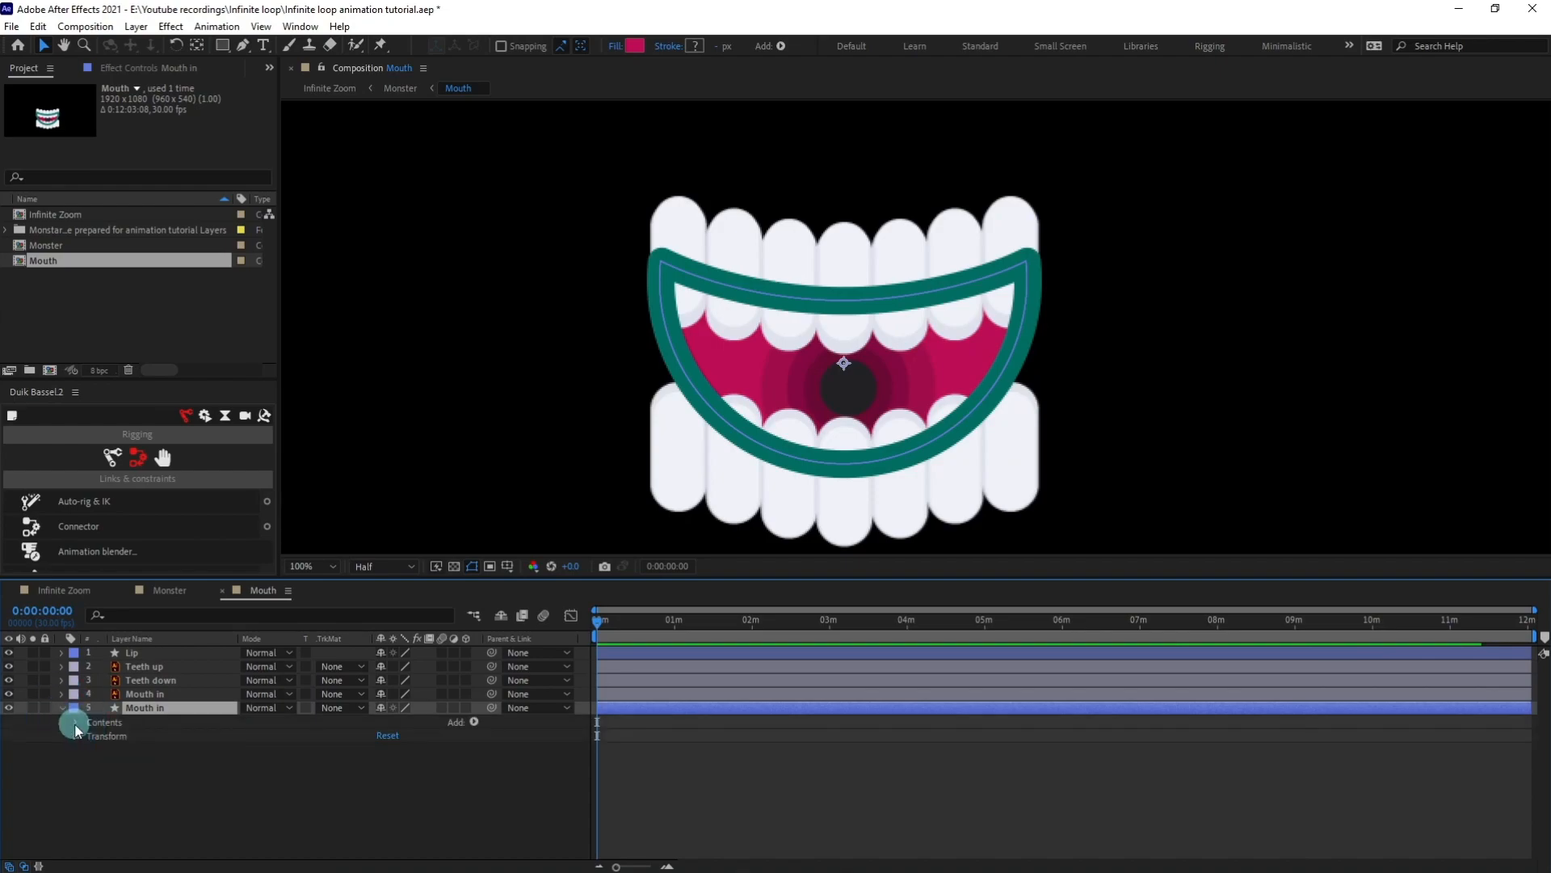
pyautogui.click(88, 737)
pyautogui.click(103, 749)
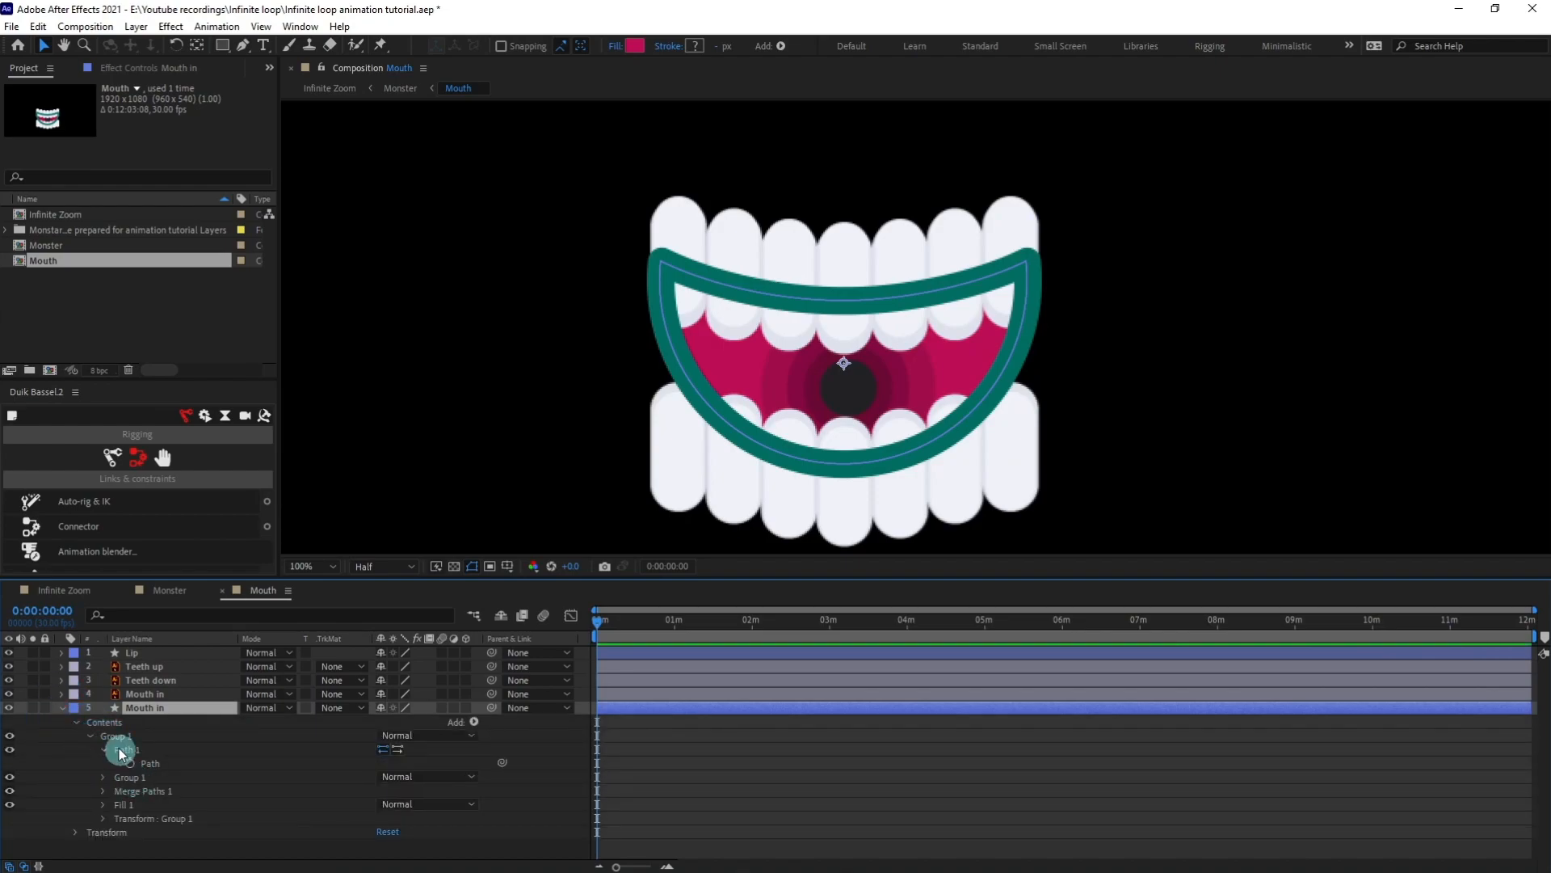
pyautogui.click(62, 653)
pyautogui.click(76, 667)
pyautogui.click(89, 681)
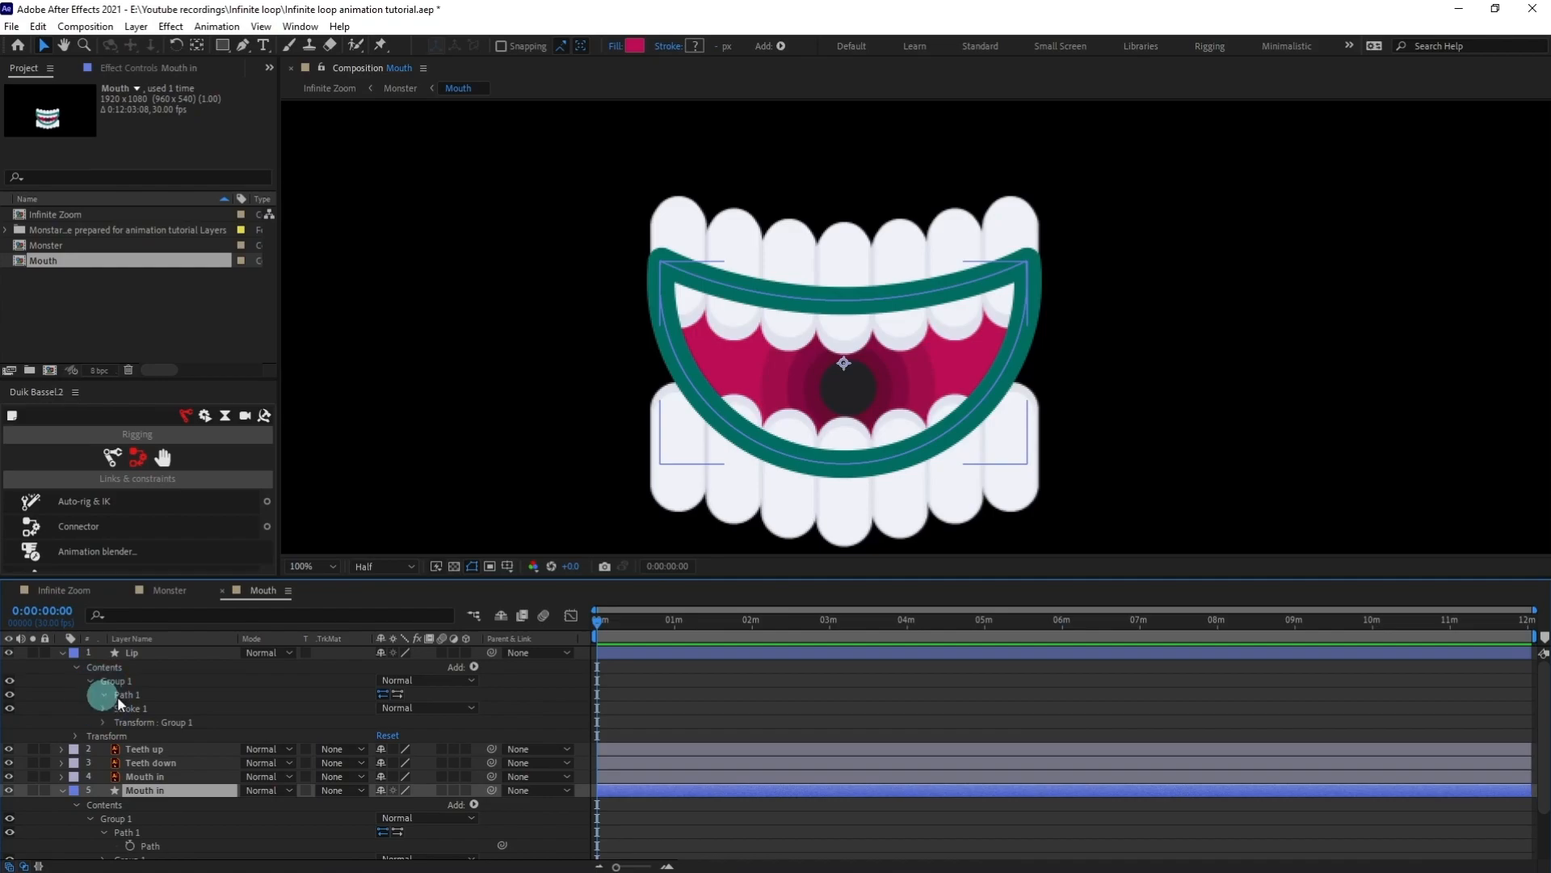
pyautogui.click(103, 695)
pyautogui.scroll(-2, 182, 710)
pyautogui.scroll(1, 174, 787)
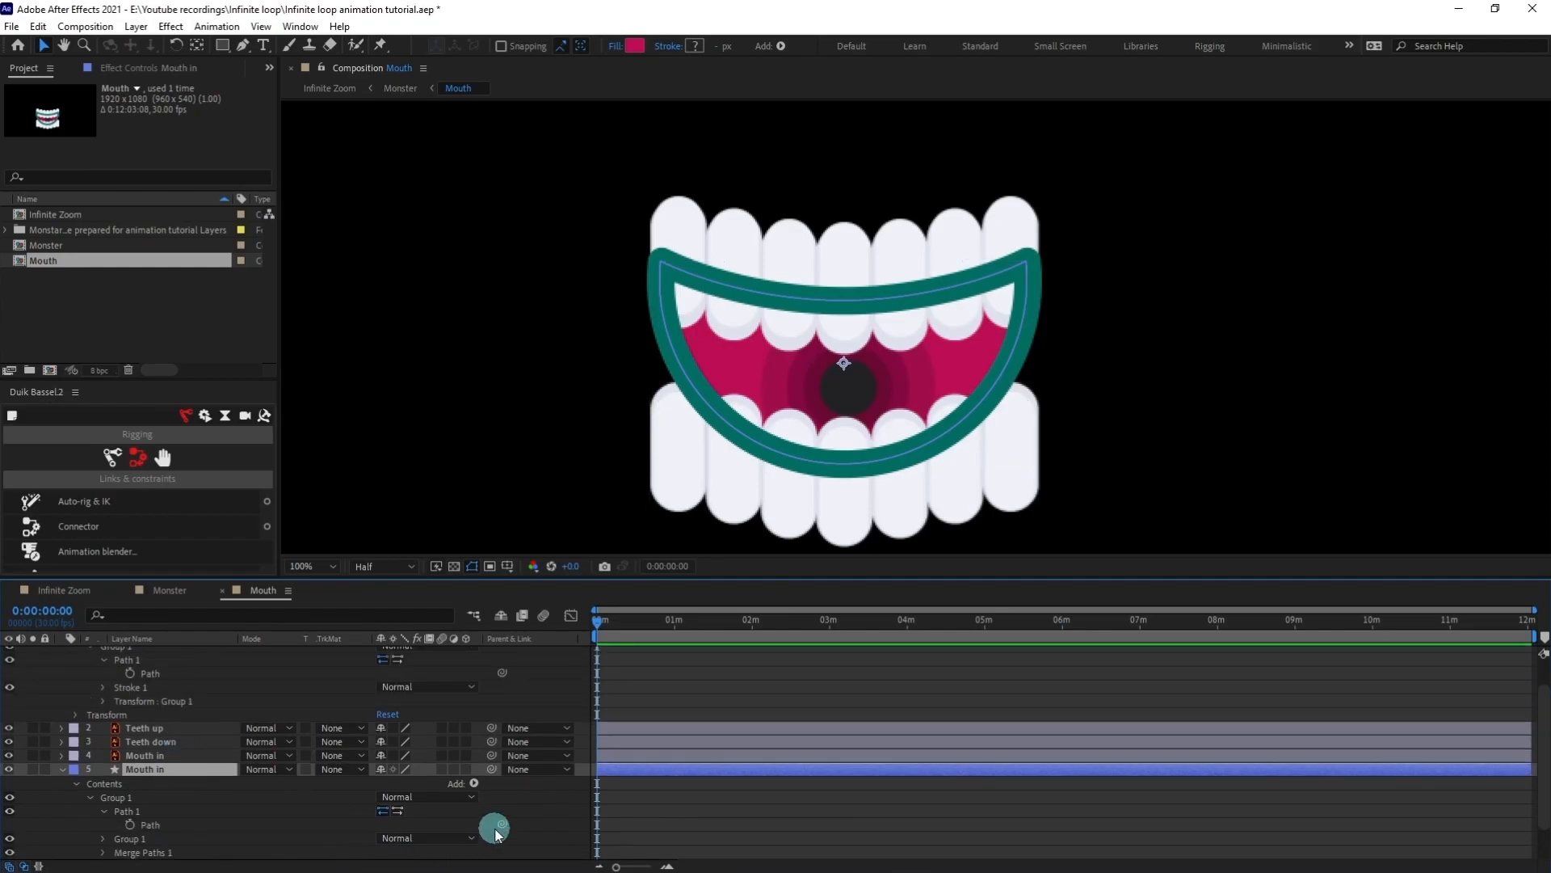
pyautogui.moveTo(501, 826); pyautogui.dragTo(153, 673)
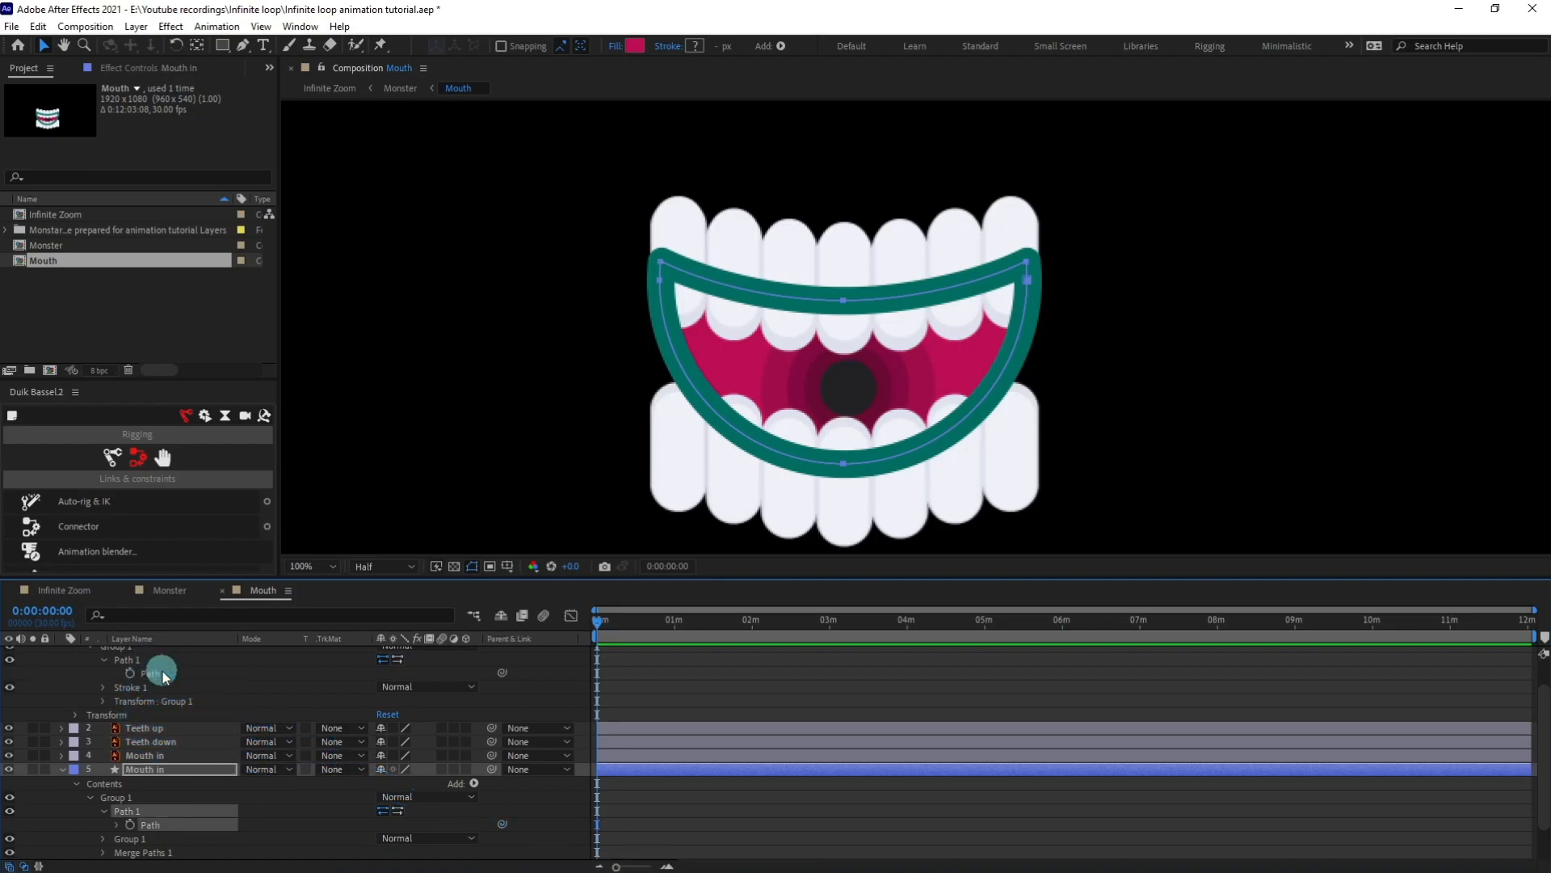
# Test the path link by pulling the upper middle vertex of the lip path upward, and undo the change.
pyautogui.click(138, 663)
pyautogui.scroll(1, 139, 664)
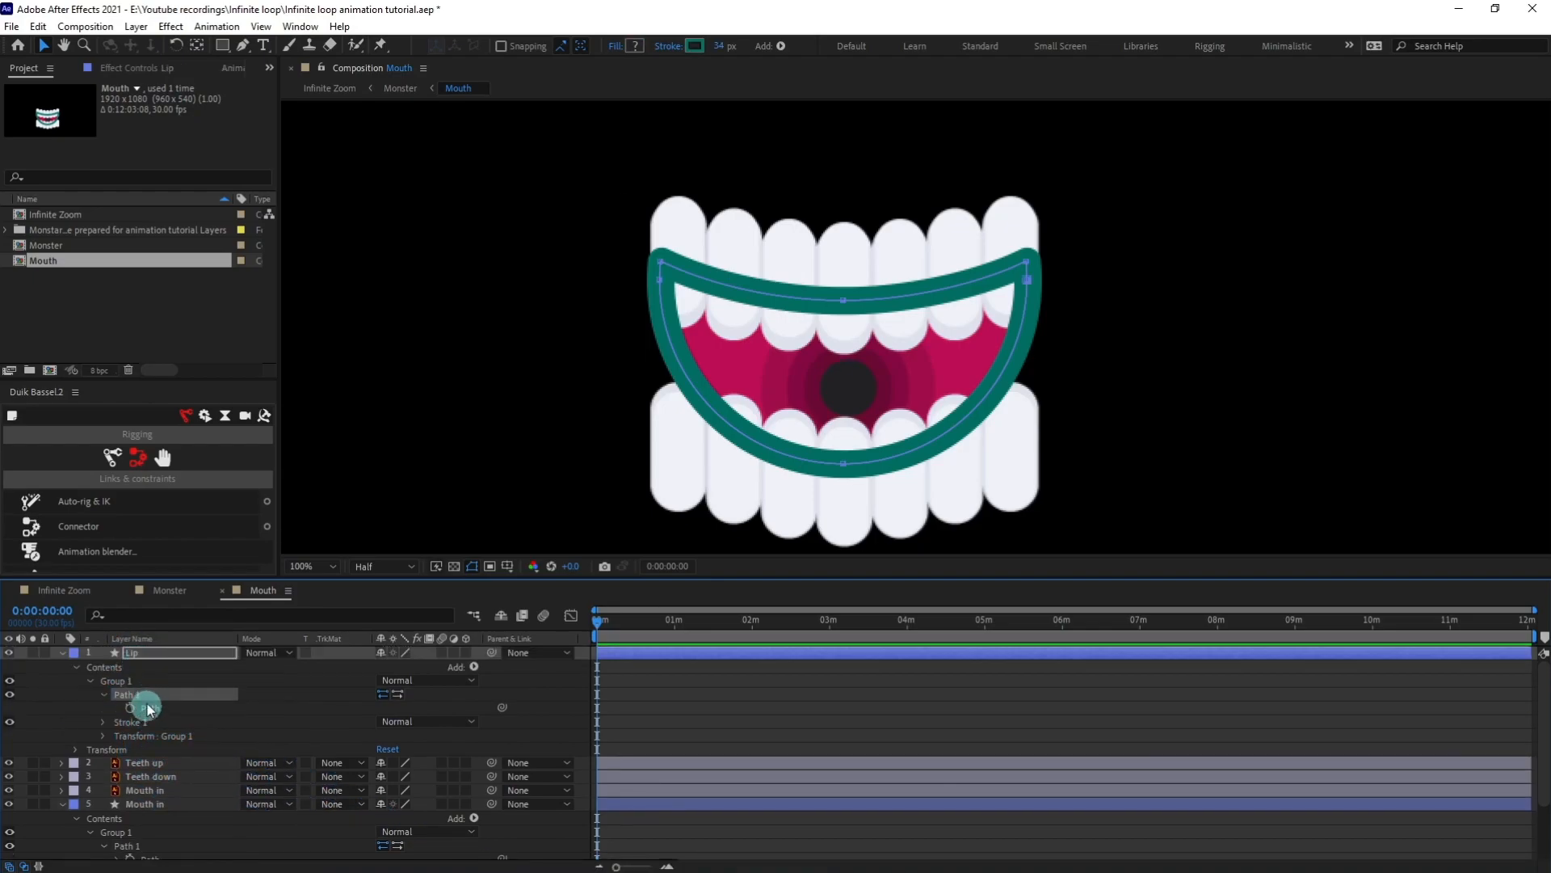
pyautogui.moveTo(841, 303); pyautogui.dragTo(863, 176)
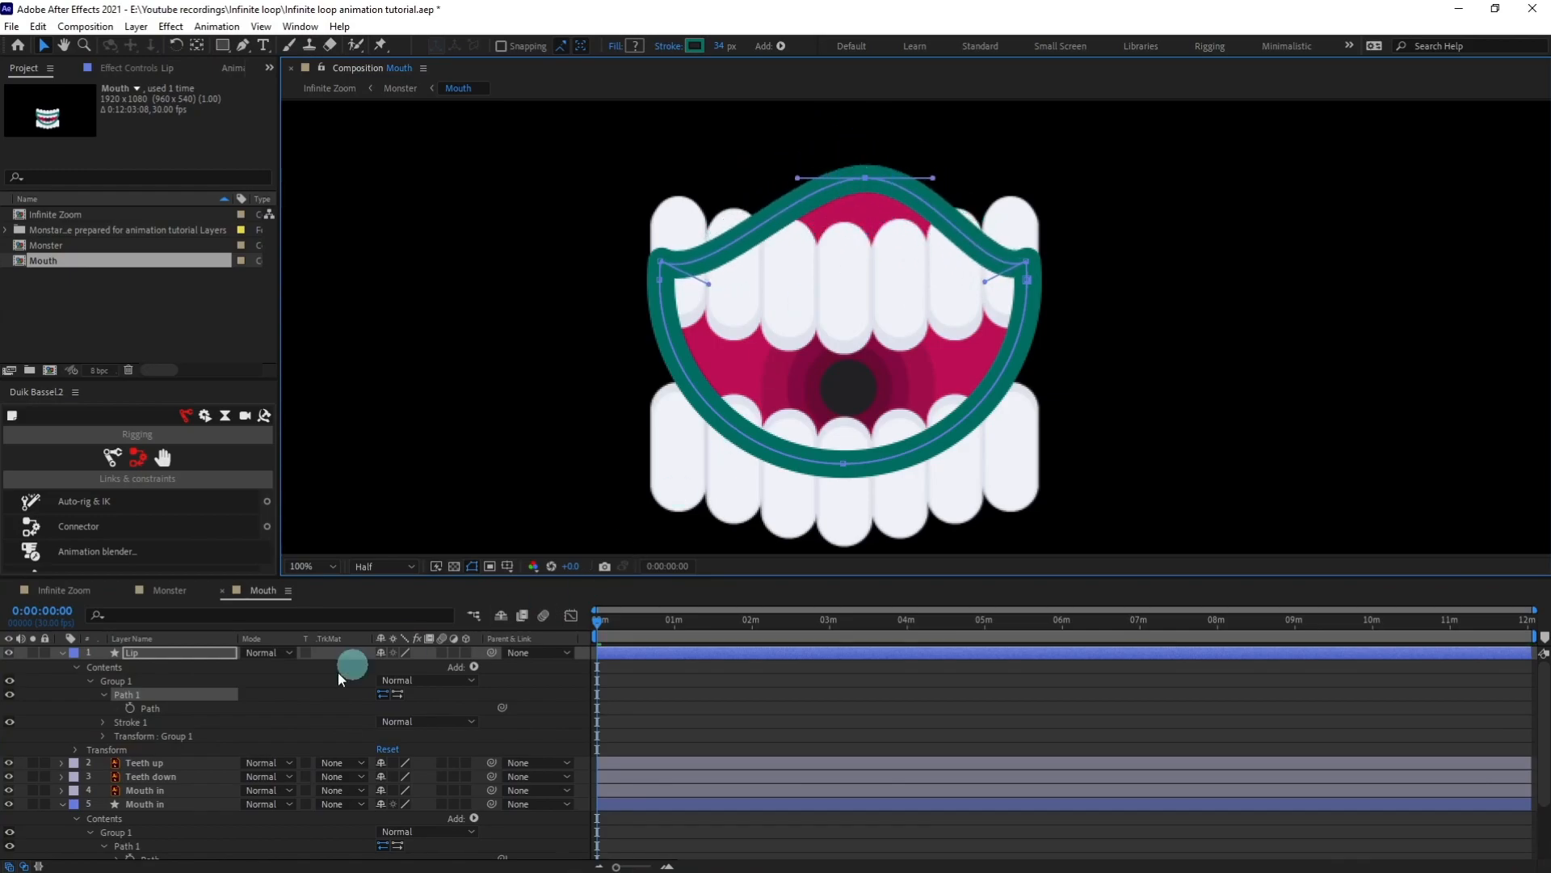
pyautogui.hotkey('ctrl', 'z')
pyautogui.scroll(-1, 202, 800)
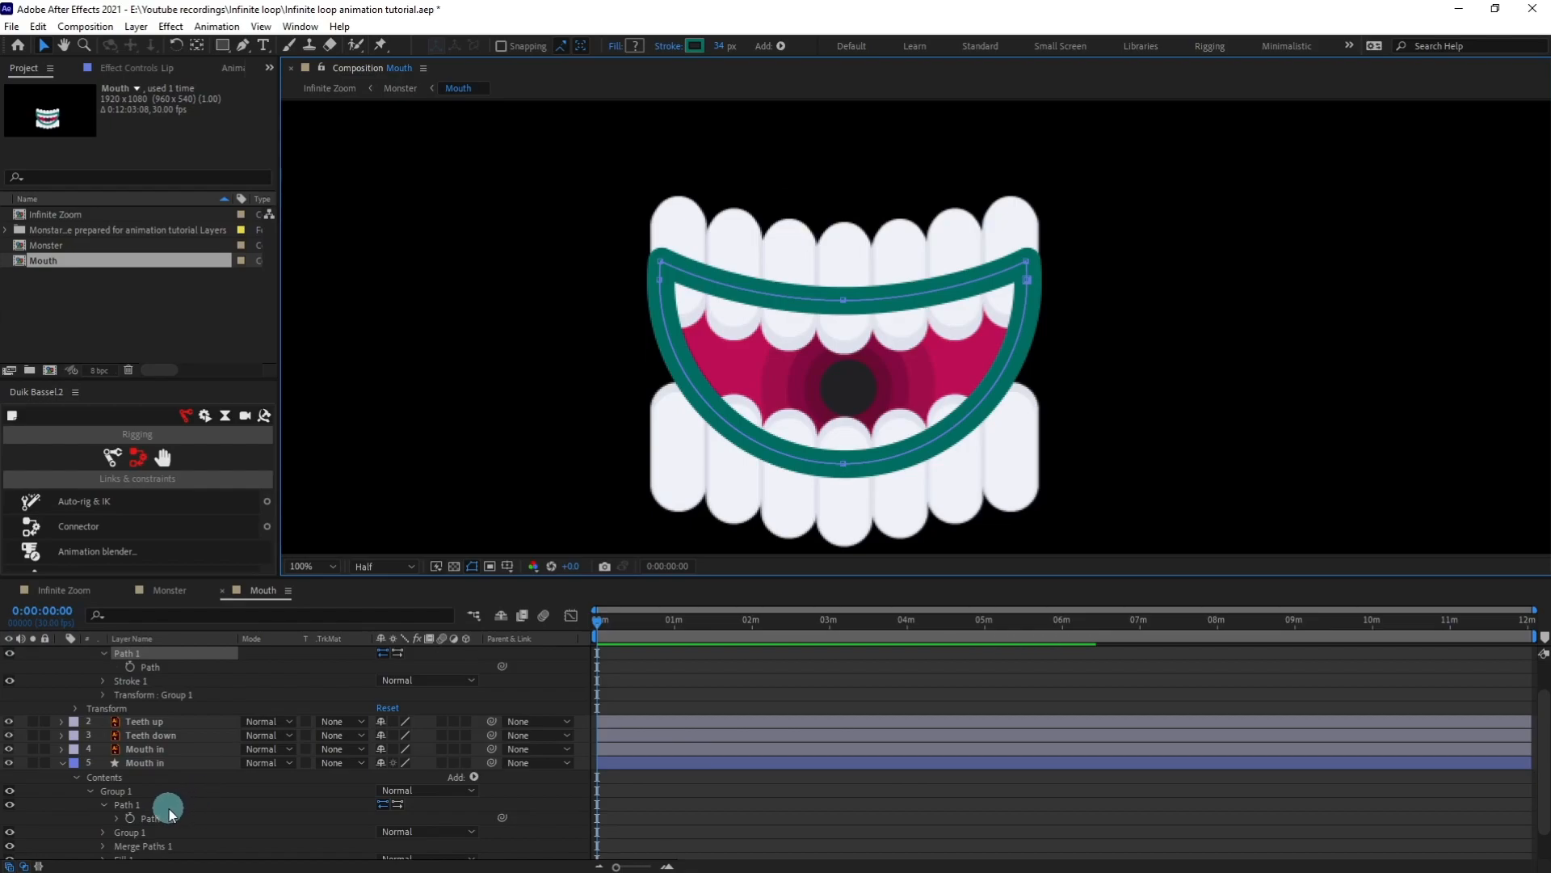
pyautogui.scroll(1, 121, 768)
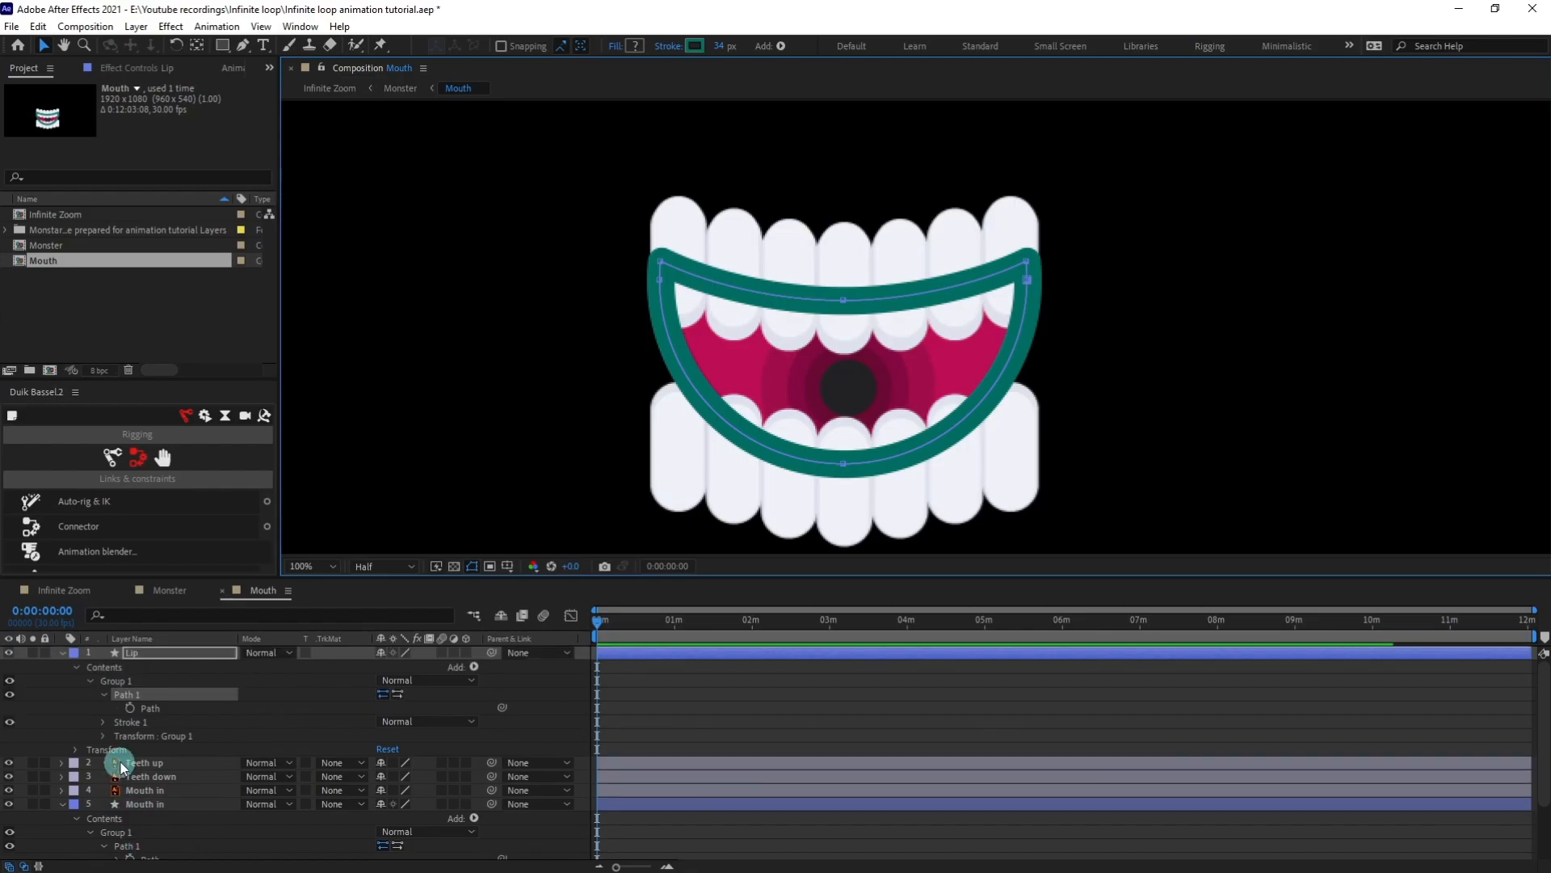
# Duplicate the Mouth in shape layer three times and place one copy directly above Teeth up, Teeth down and the inner Mouth in artwork.
pyautogui.click(103, 694)
pyautogui.click(62, 790)
pyautogui.click(145, 792)
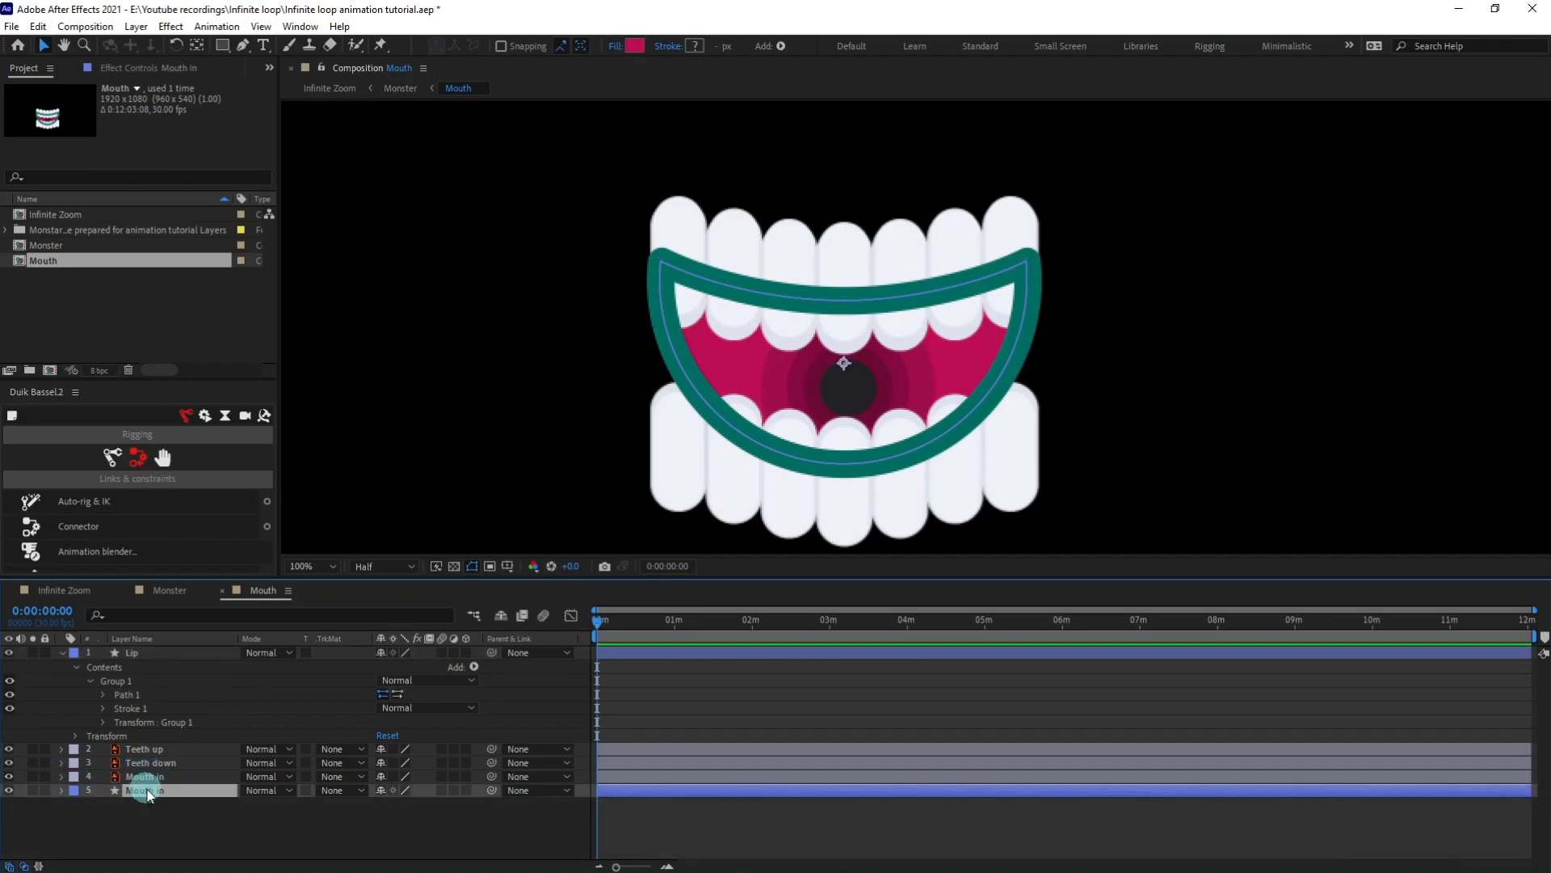
pyautogui.hotkey('ctrl', 'd')
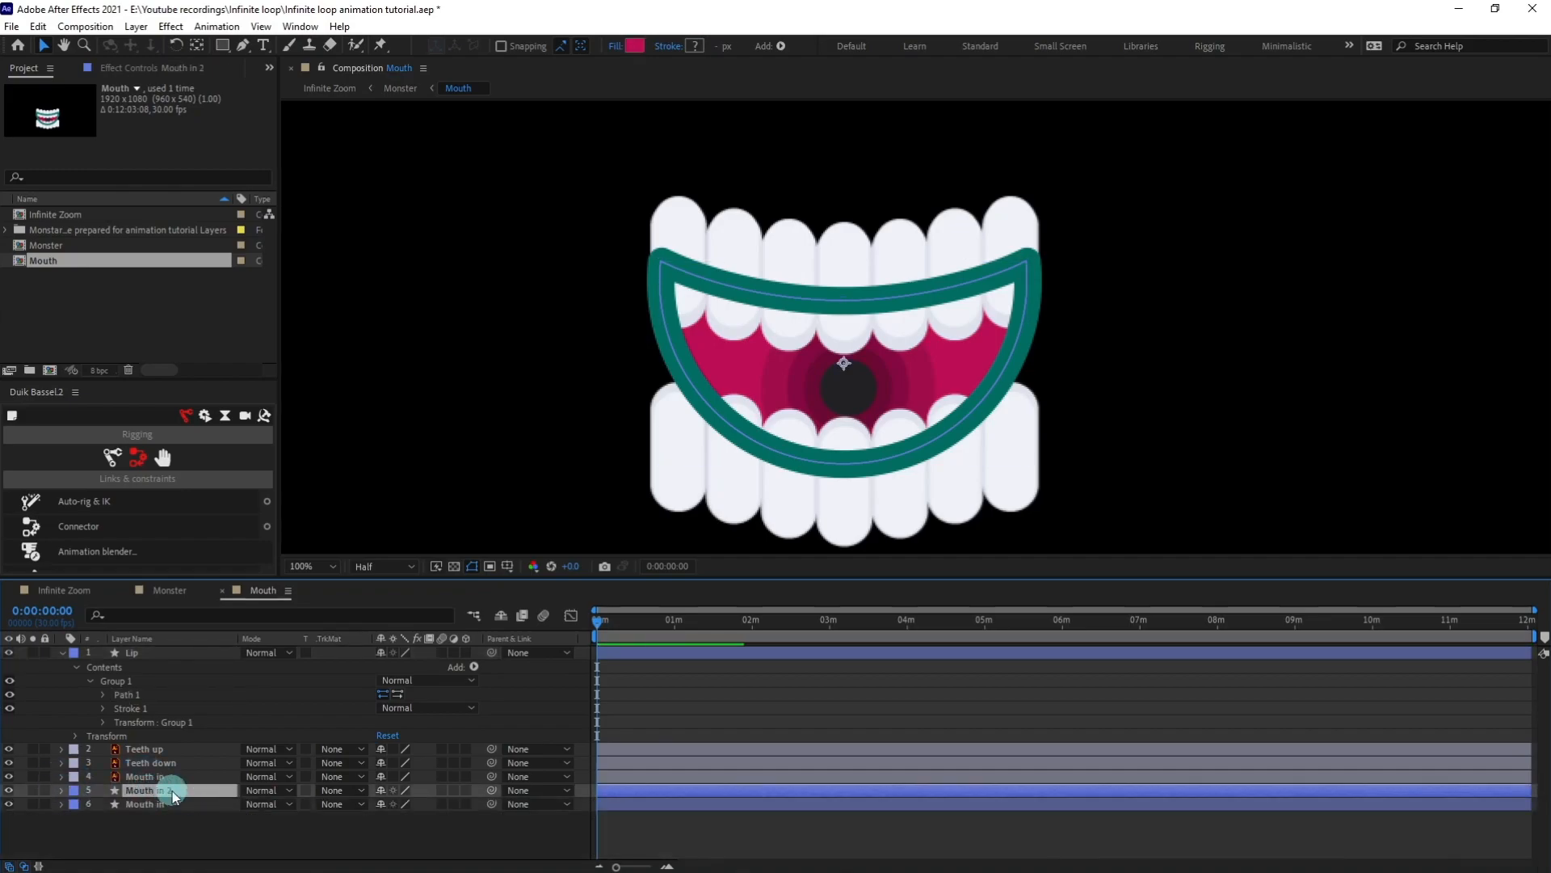
pyautogui.moveTo(173, 794); pyautogui.dragTo(186, 744)
pyautogui.hotkey('ctrl', 'd')
pyautogui.hotkey('ctrl', 'd')
# Apply an alpha track matte to Teeth up using Mouth in 4 and to Teeth down using Mouth in 3.
pyautogui.click(177, 764)
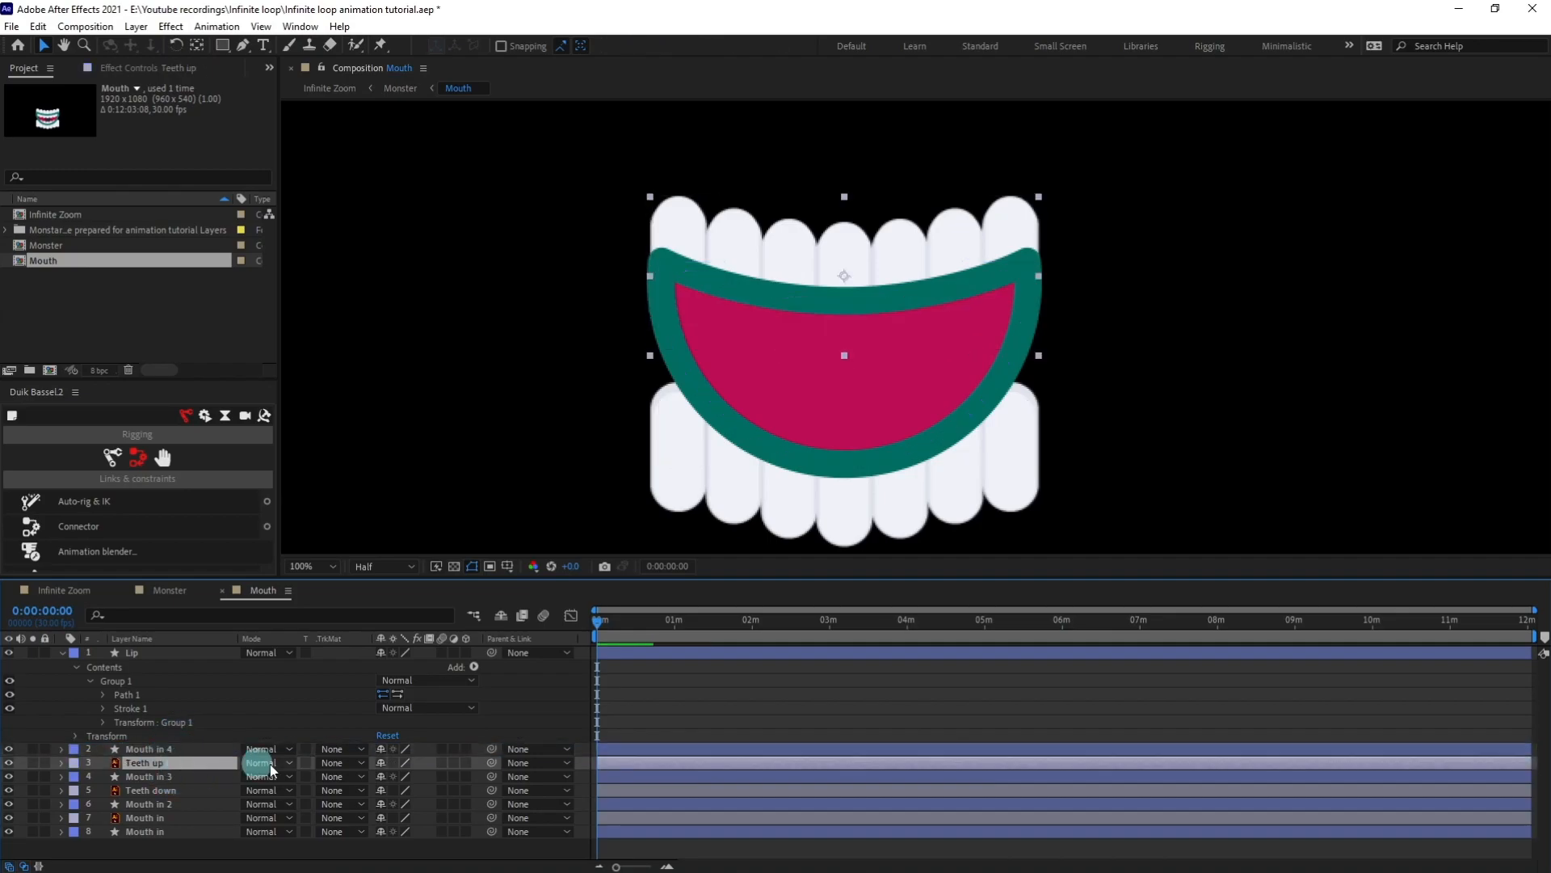
pyautogui.click(335, 759)
pyautogui.click(364, 803)
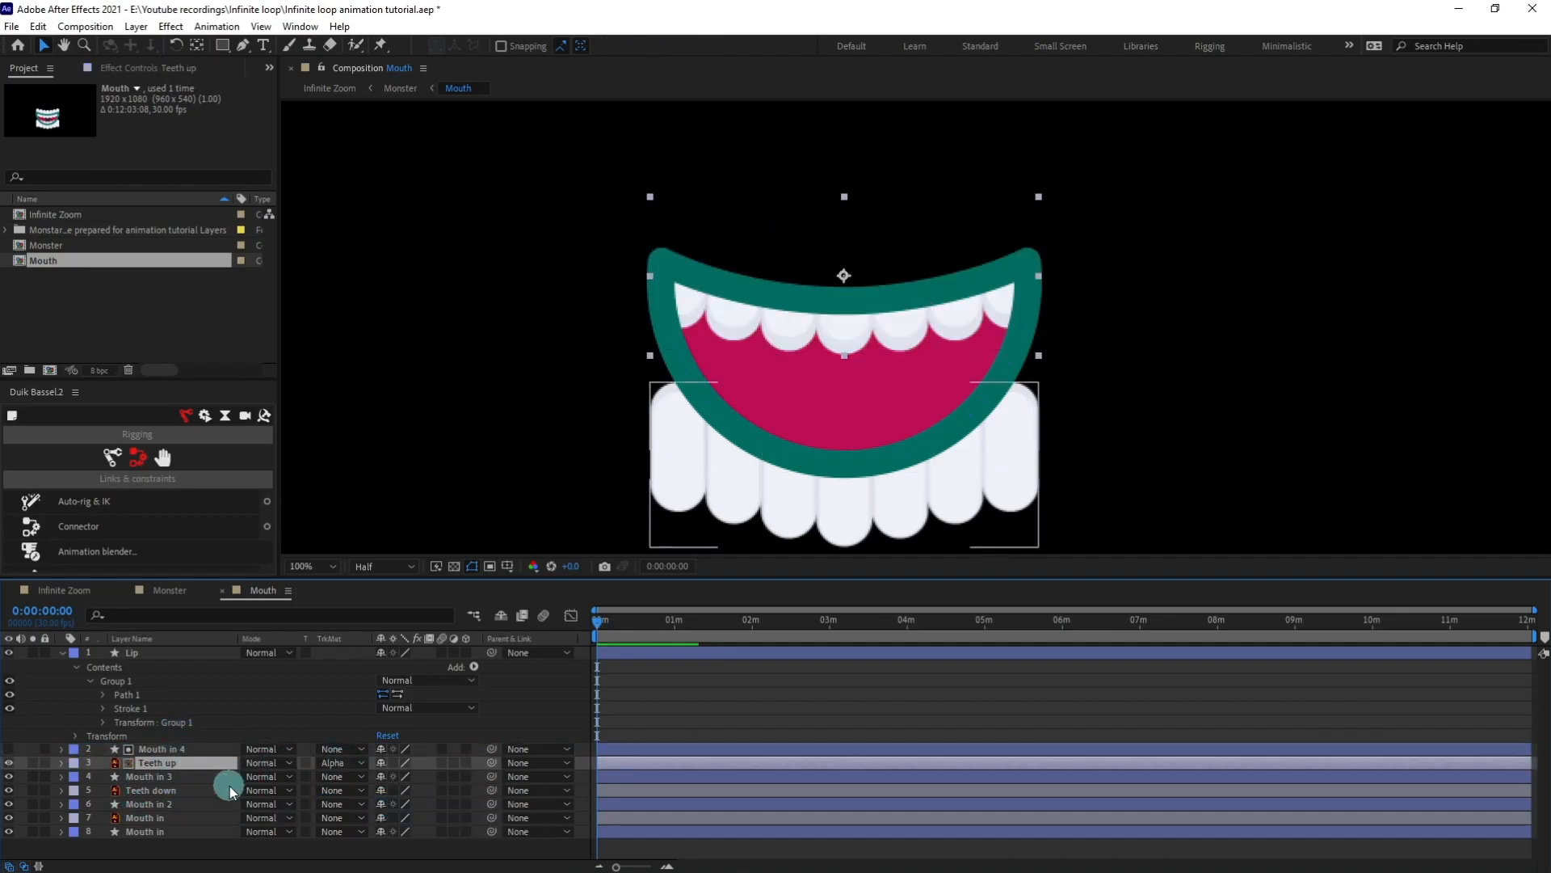
pyautogui.click(186, 790)
pyautogui.click(343, 790)
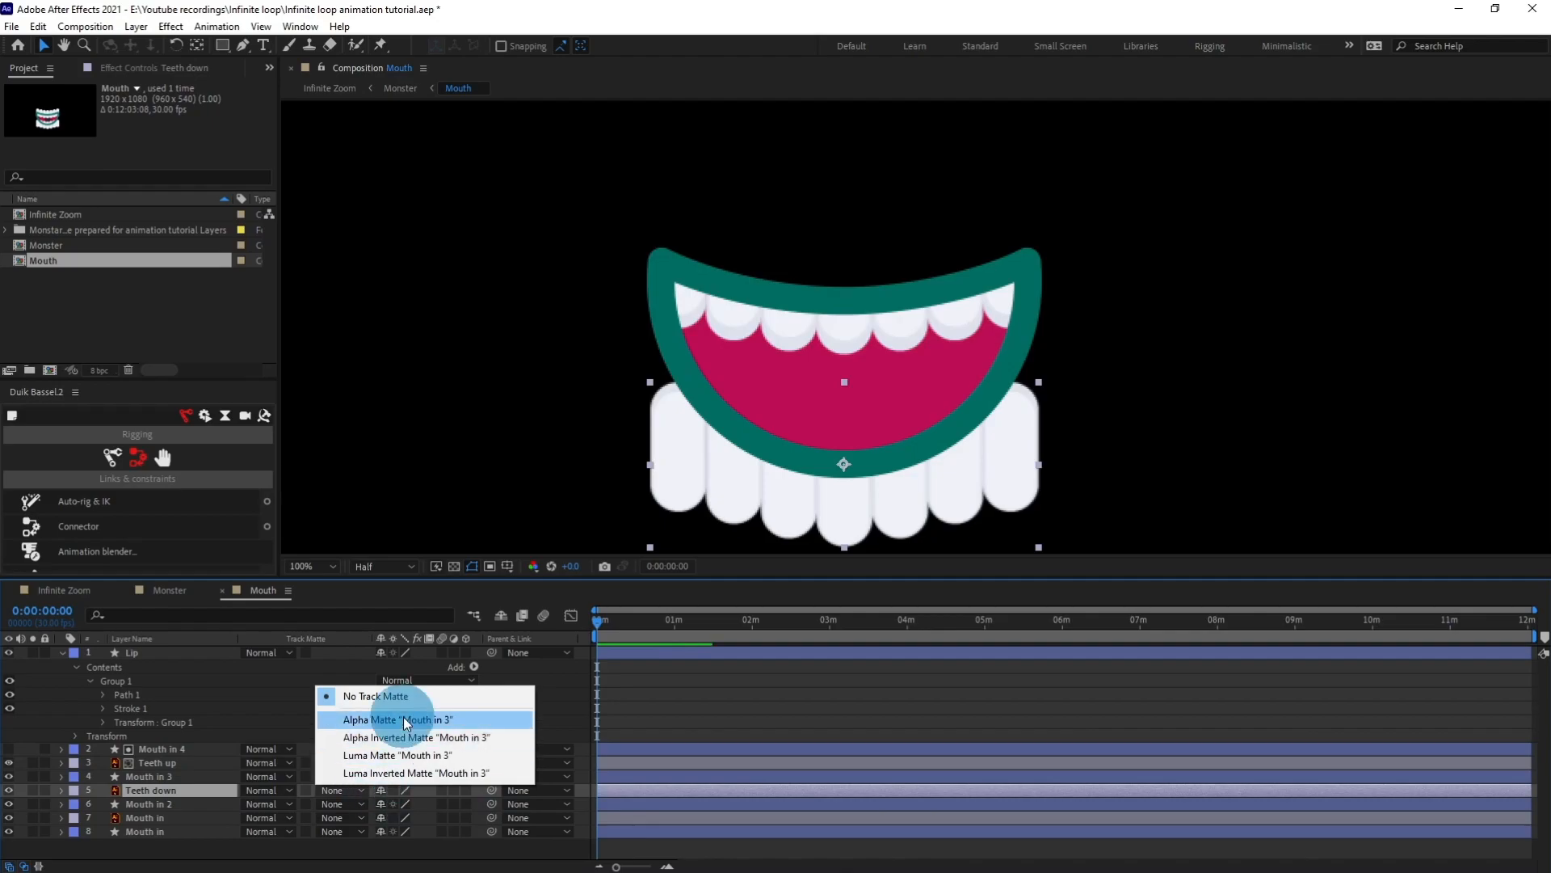
pyautogui.click(408, 719)
# Apply the alpha matte Mouth in 2 to the inner Mouth in artwork layer and collapse the Lip layer's properties.
pyautogui.click(165, 819)
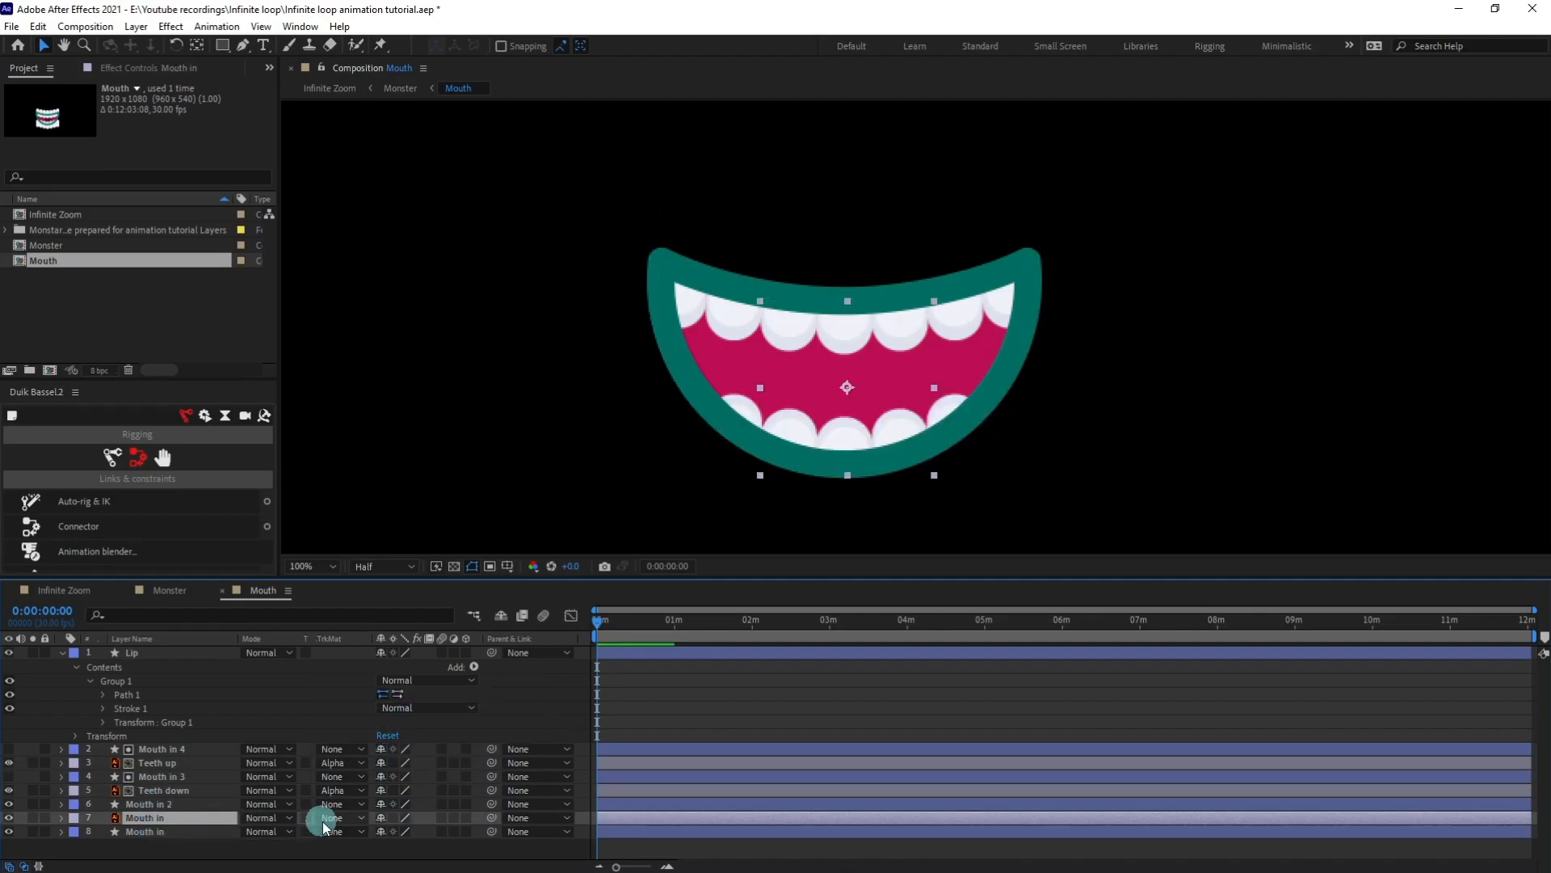
pyautogui.click(333, 823)
pyautogui.click(404, 741)
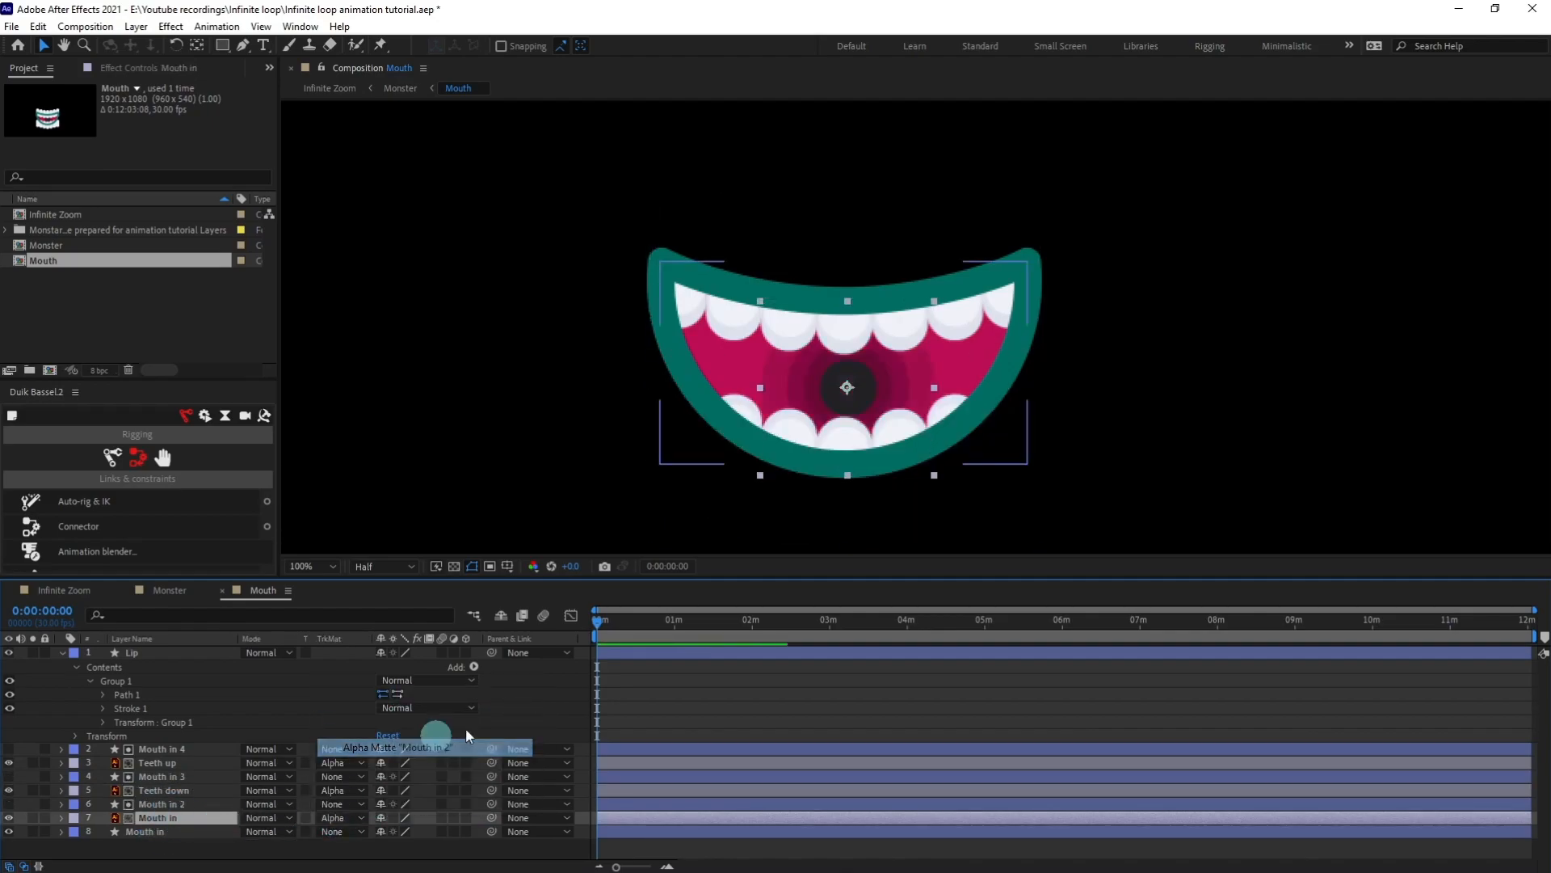
pyautogui.click(689, 677)
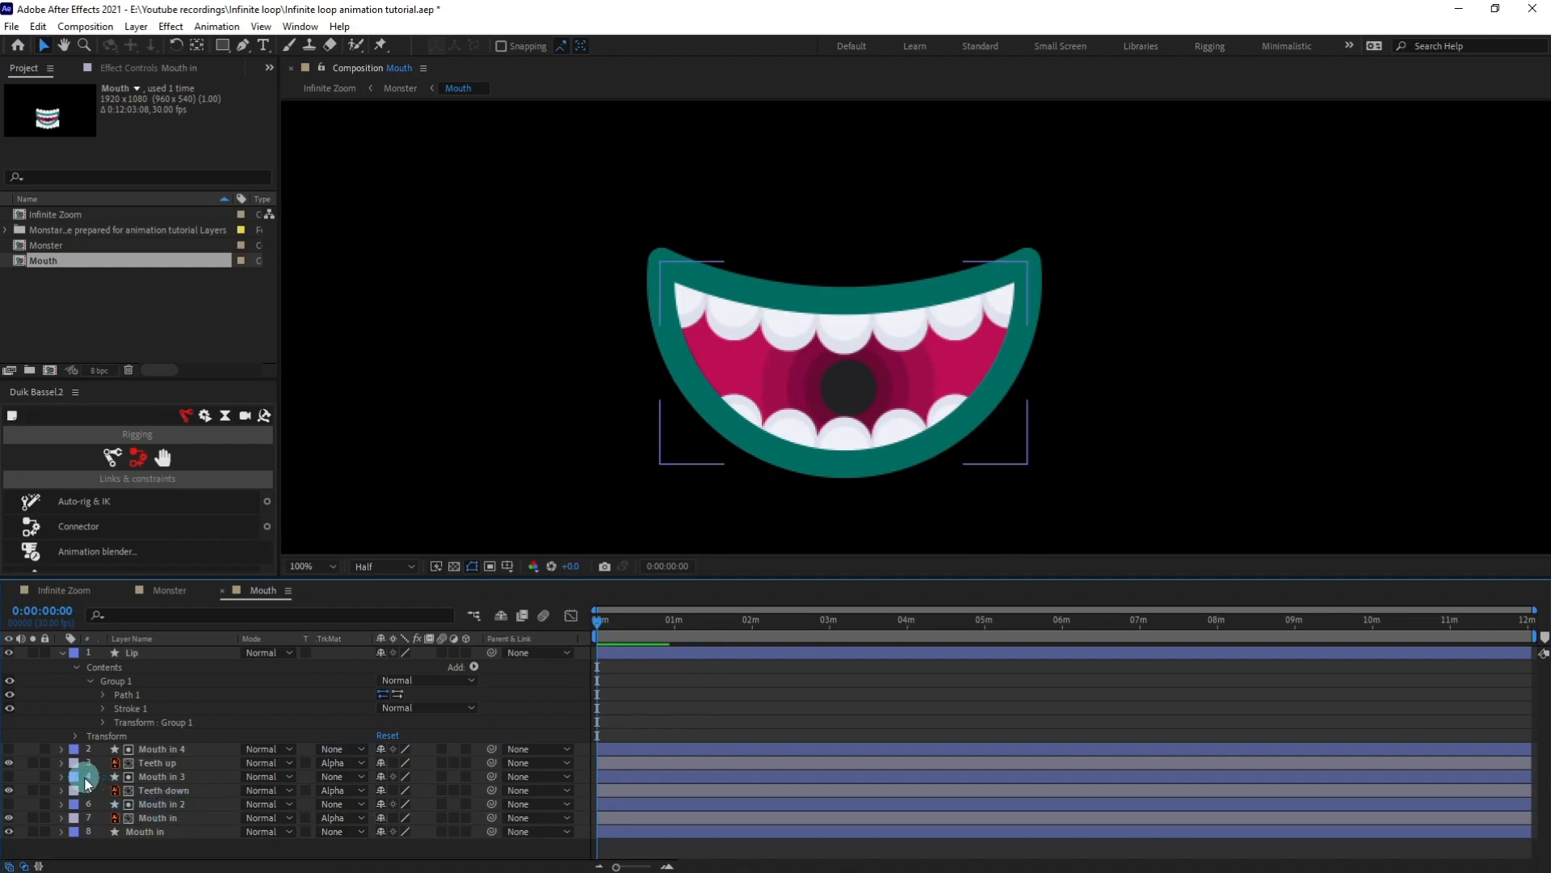
pyautogui.click(65, 652)
pyautogui.click(282, 807)
pyautogui.click(725, 459)
pyautogui.click(863, 454)
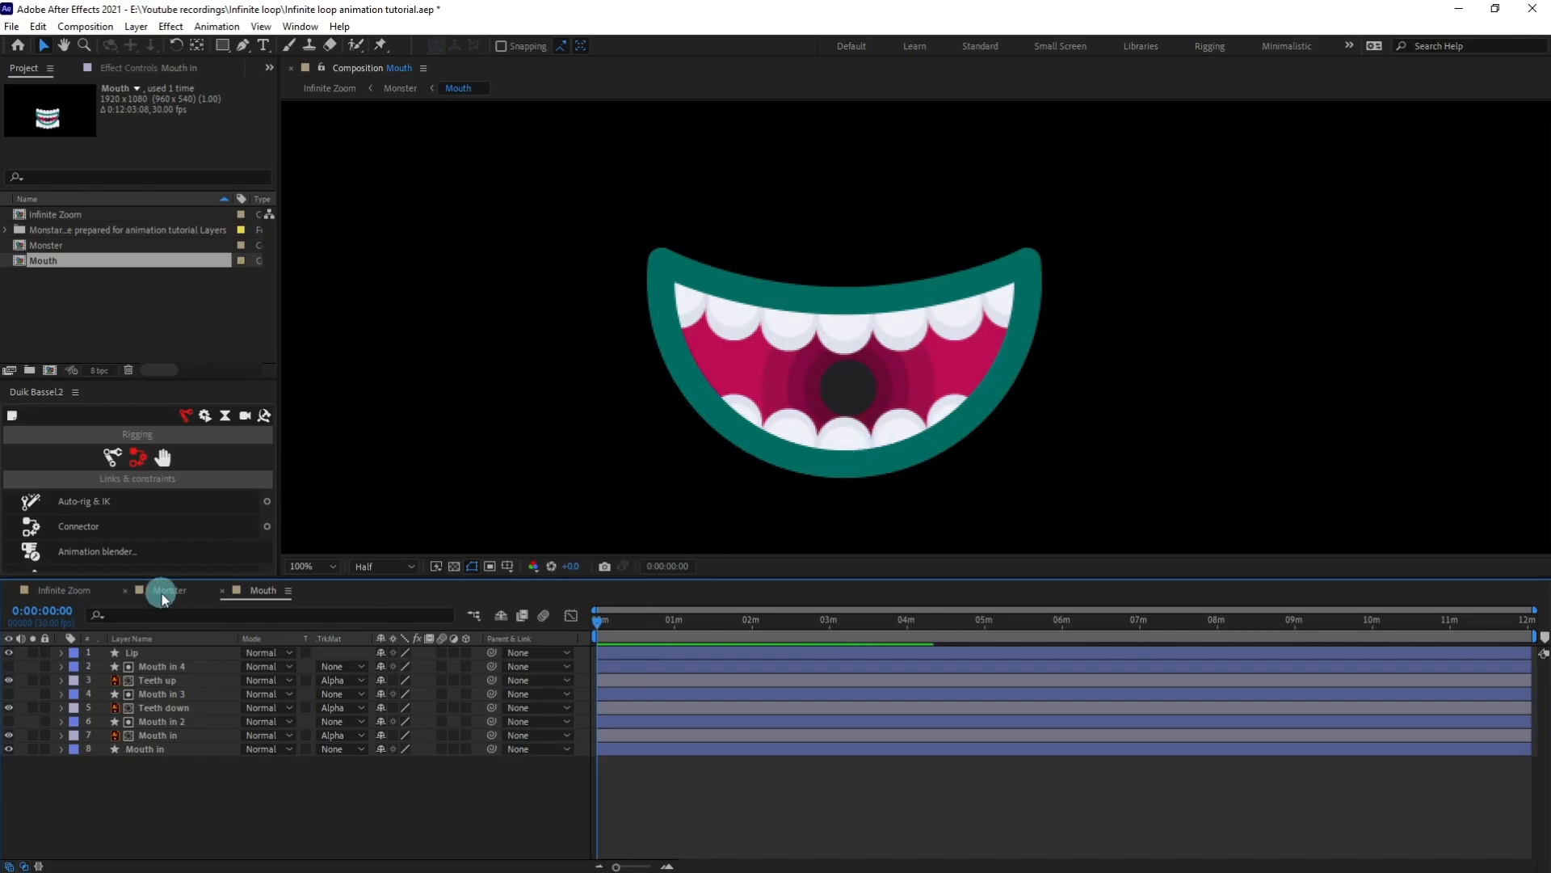
# In the Monster composition, pre-compose the L_Wing layer under the name L_Wing, leaving all attributes in Monster.
pyautogui.click(161, 590)
pyautogui.click(370, 811)
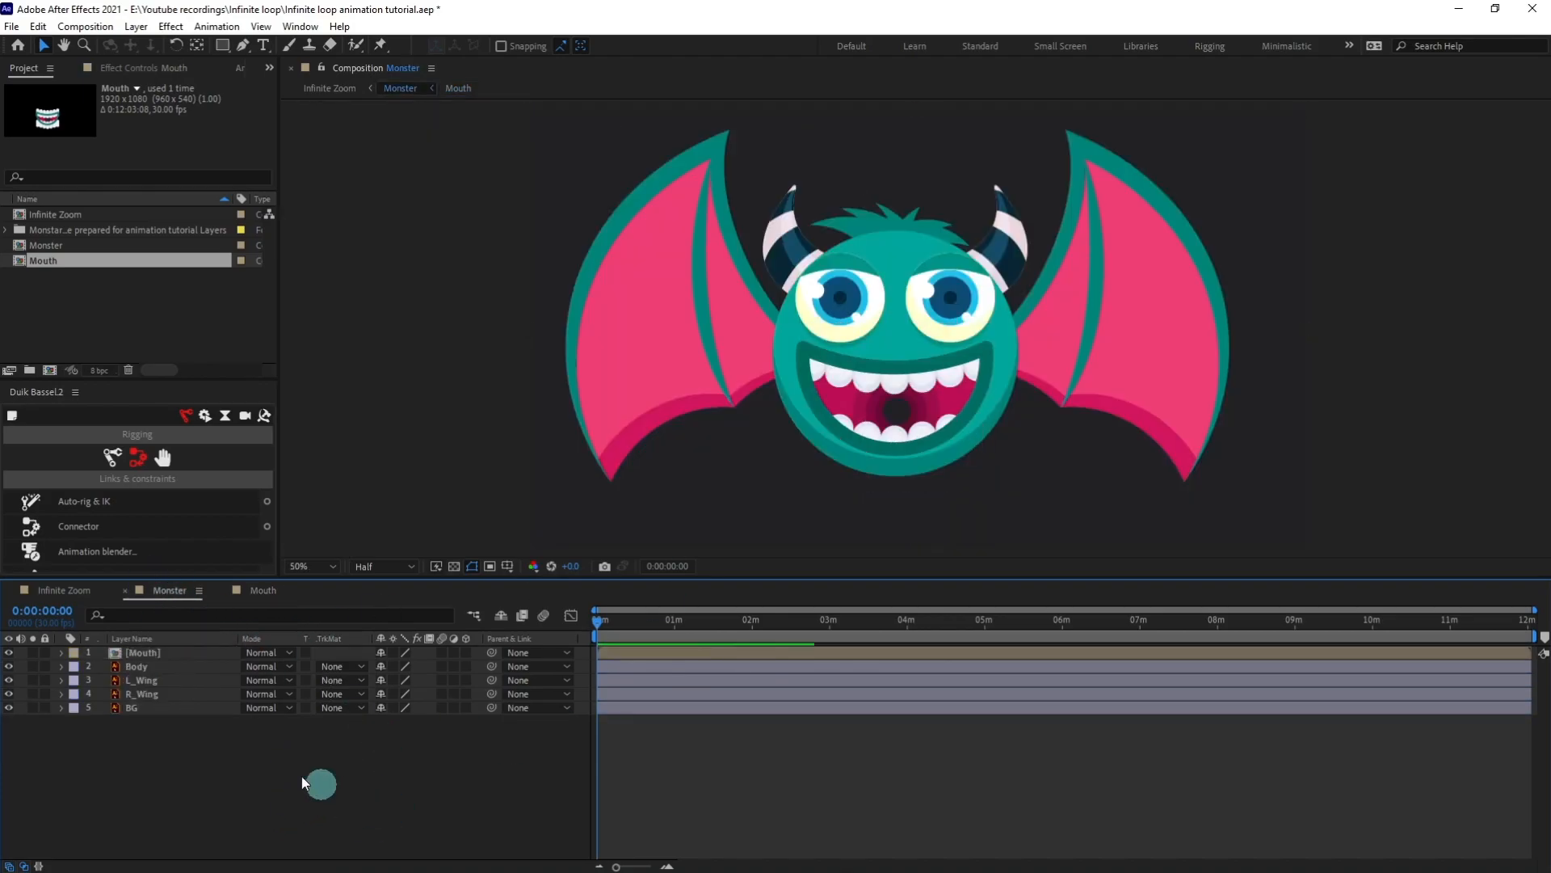
pyautogui.click(151, 695)
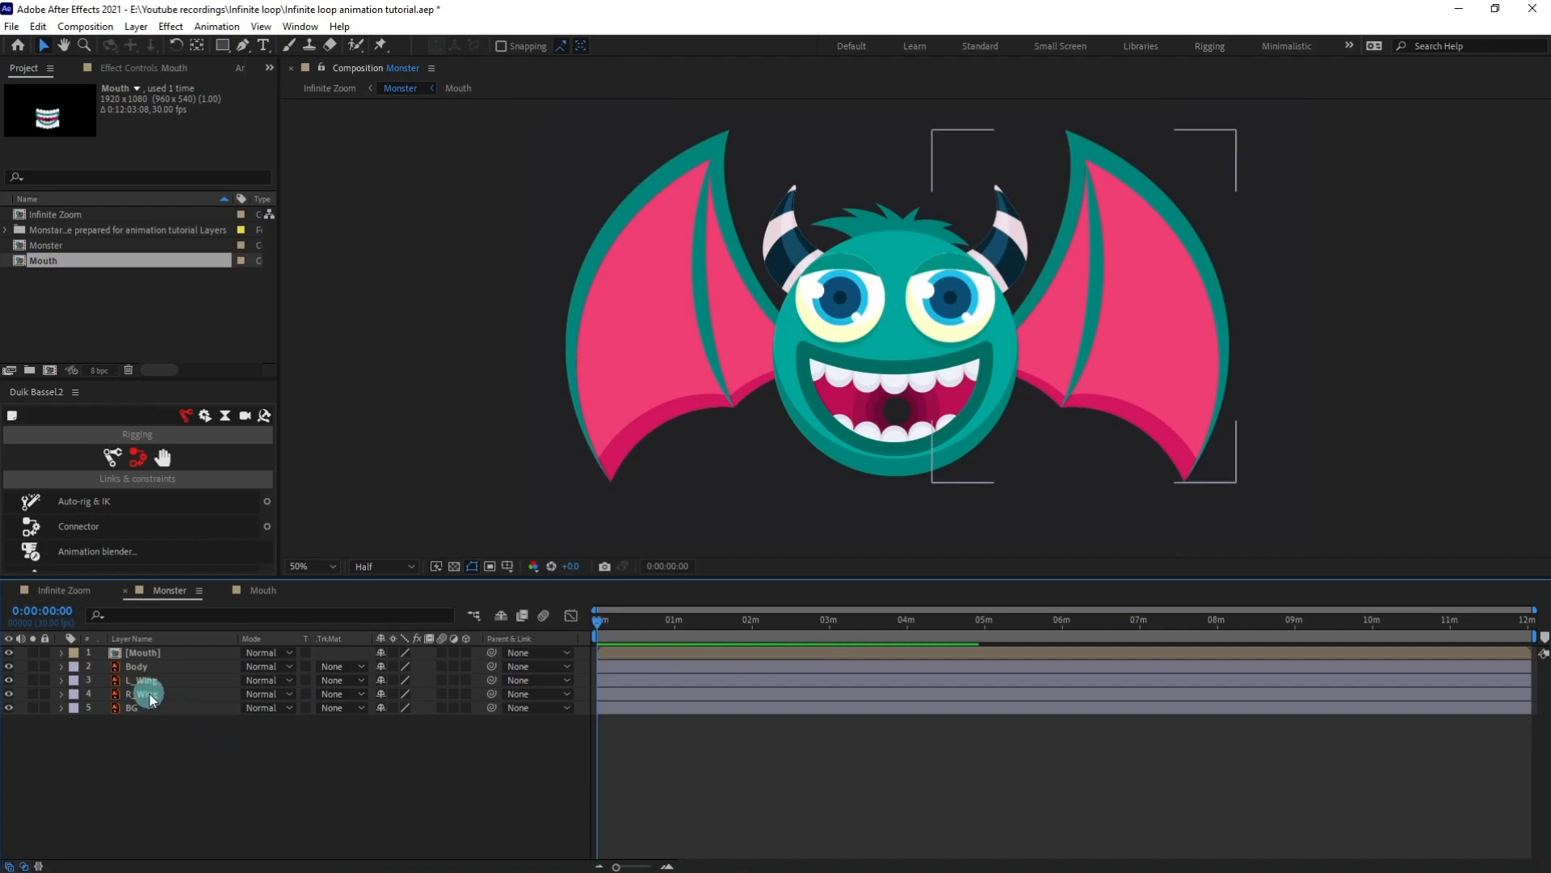
pyautogui.click(146, 681)
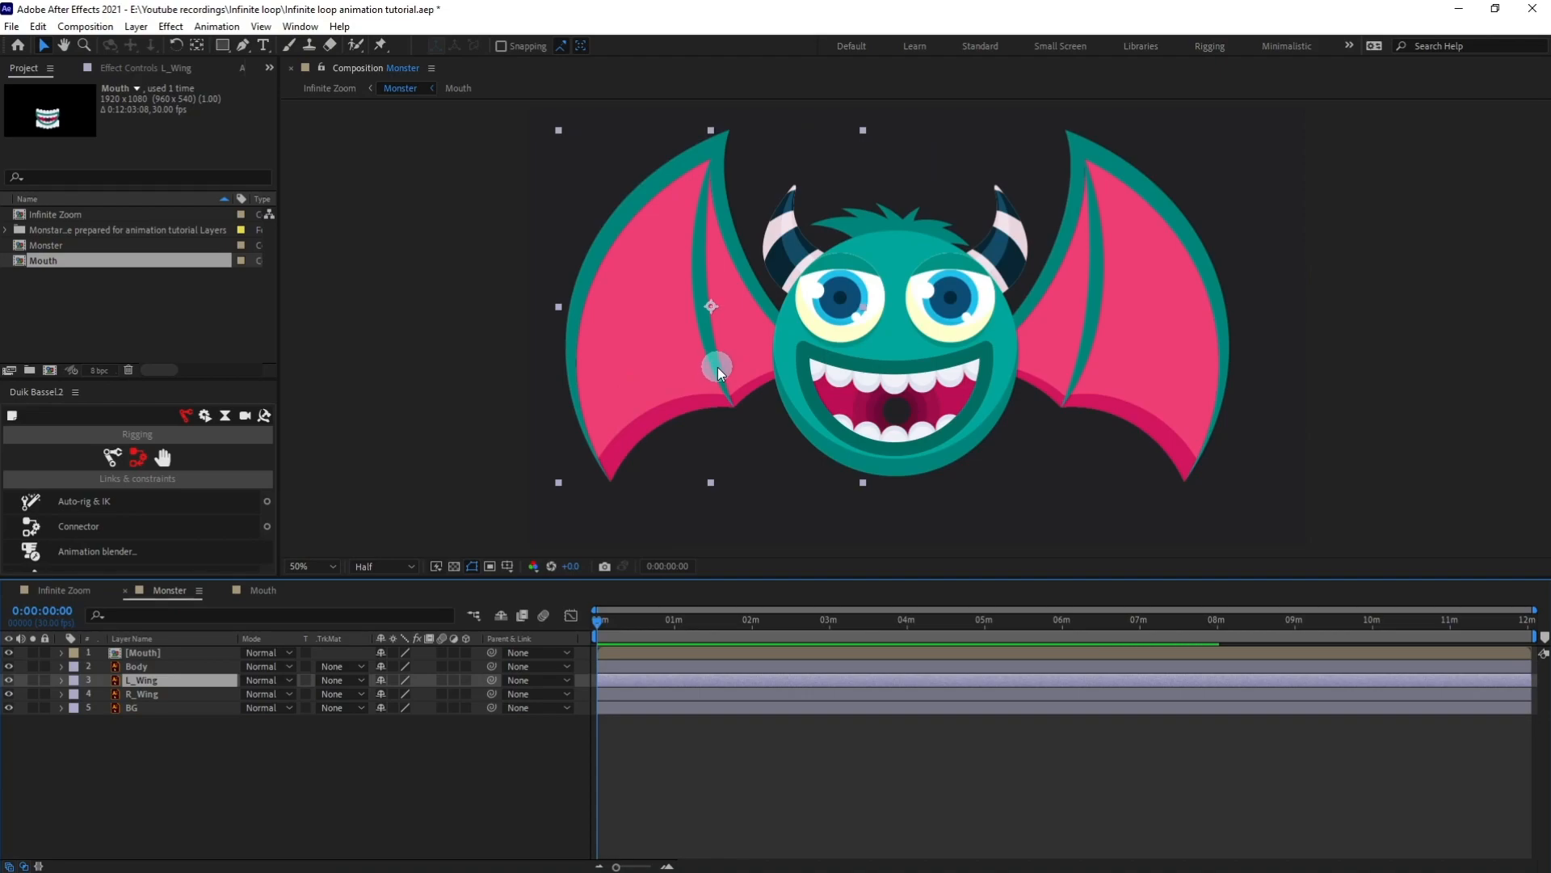
pyautogui.rightClick(154, 683)
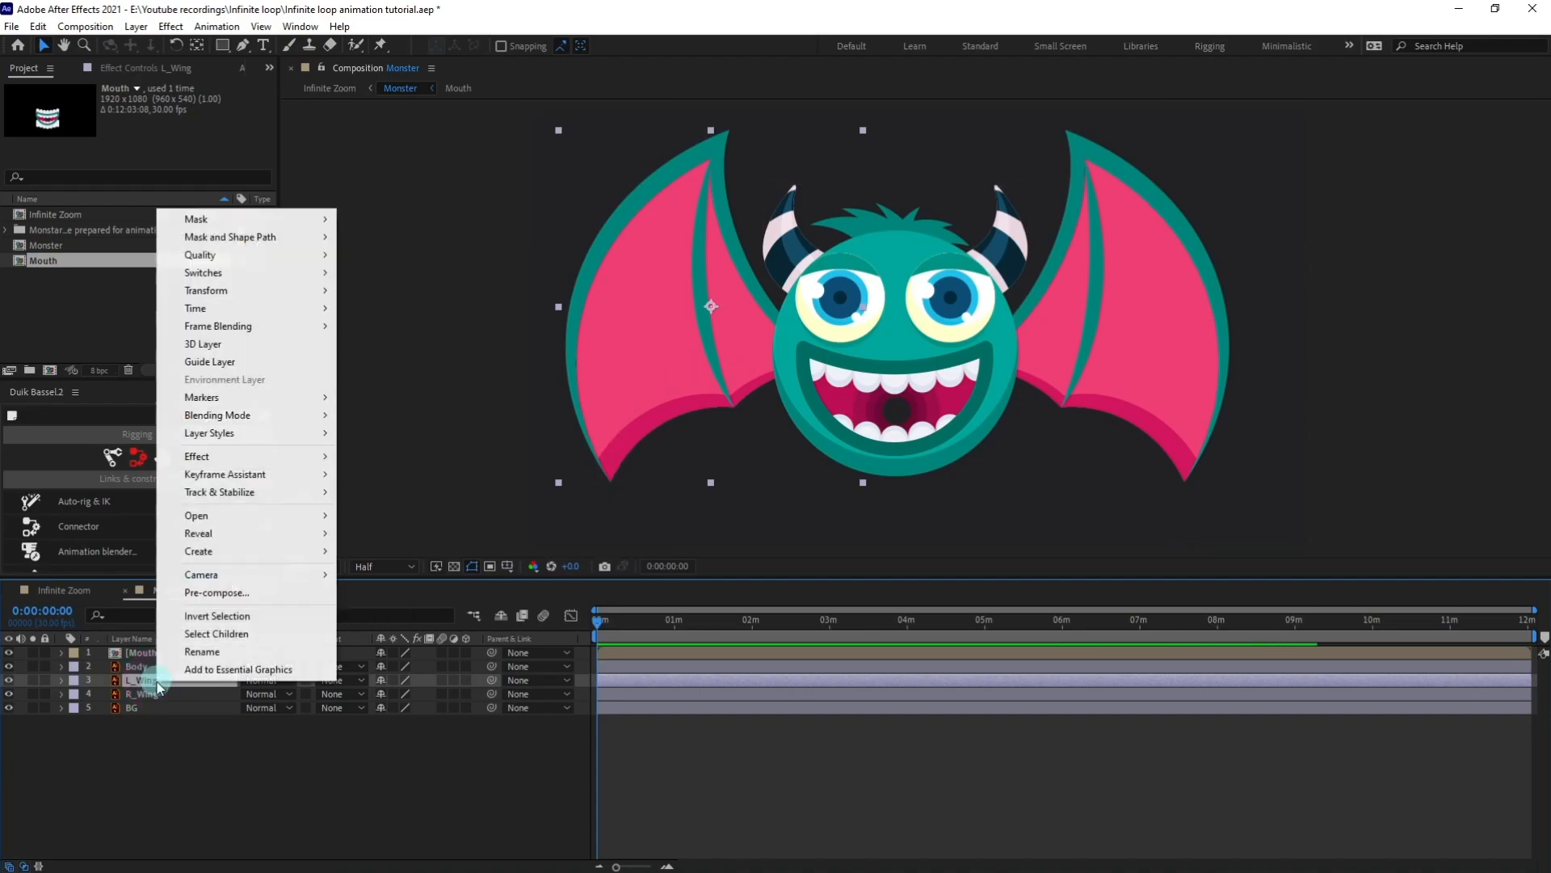
pyautogui.click(233, 595)
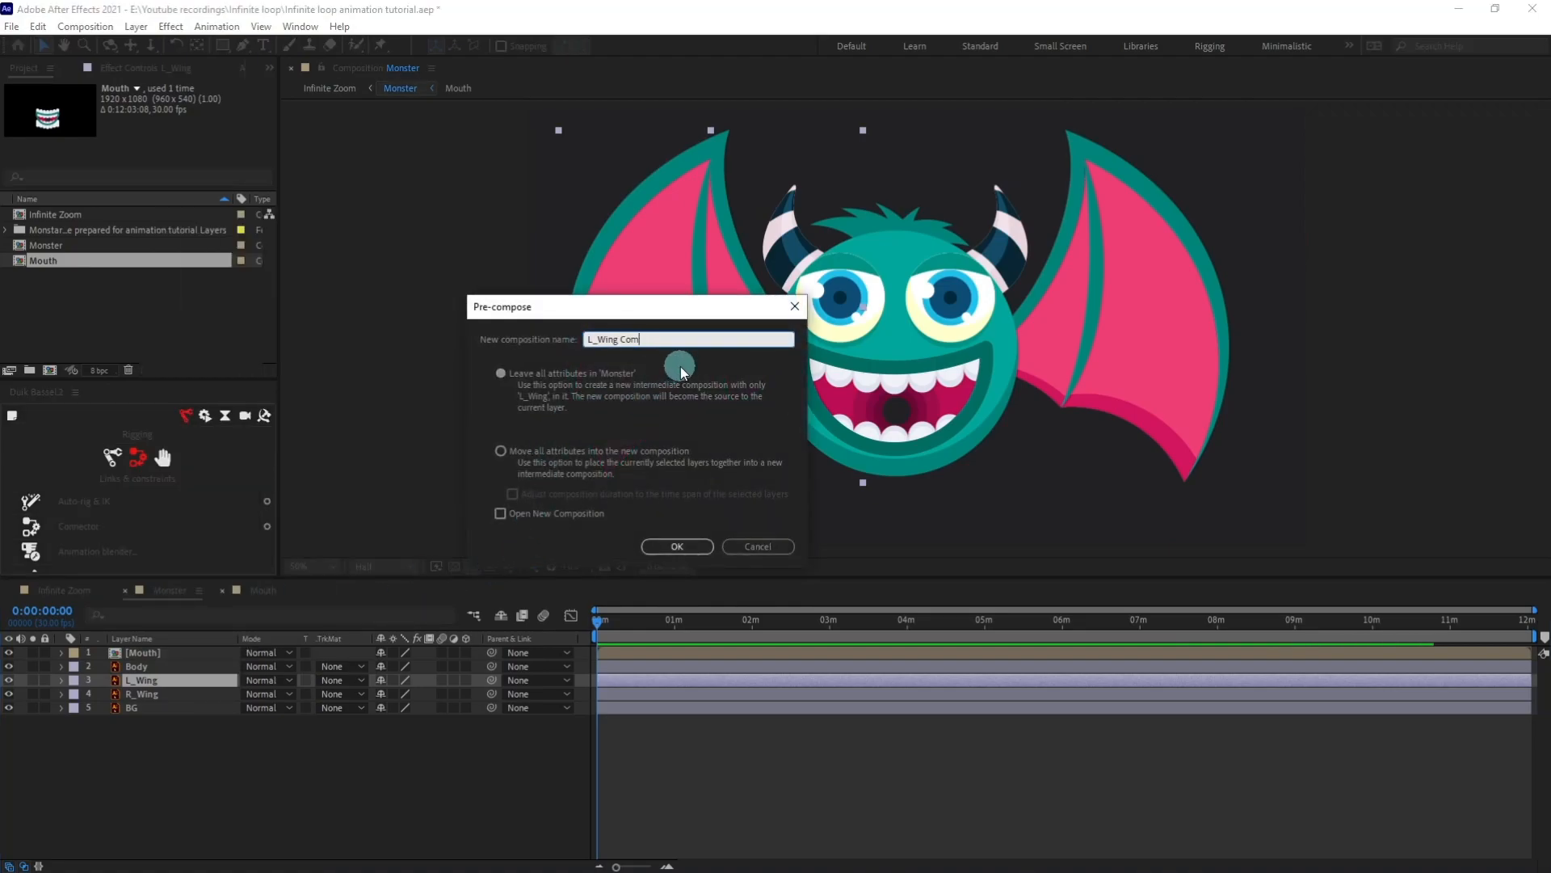
pyautogui.press('Return')
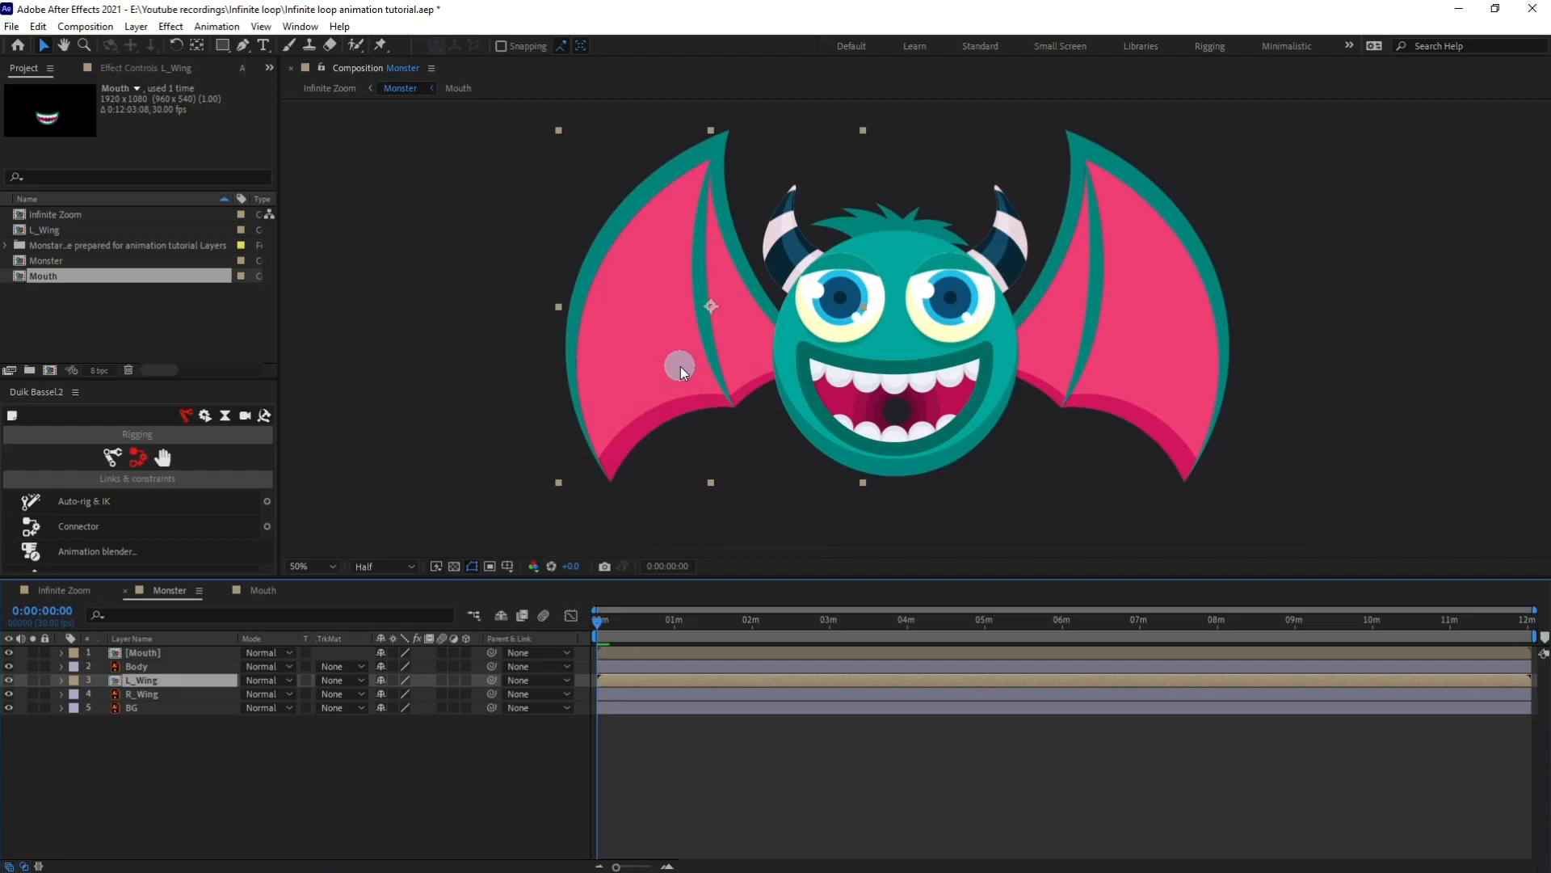
# Open the L_Wing composition and enlarge its frame size to 1367 x 1585 px.
pyautogui.doubleClick(150, 680)
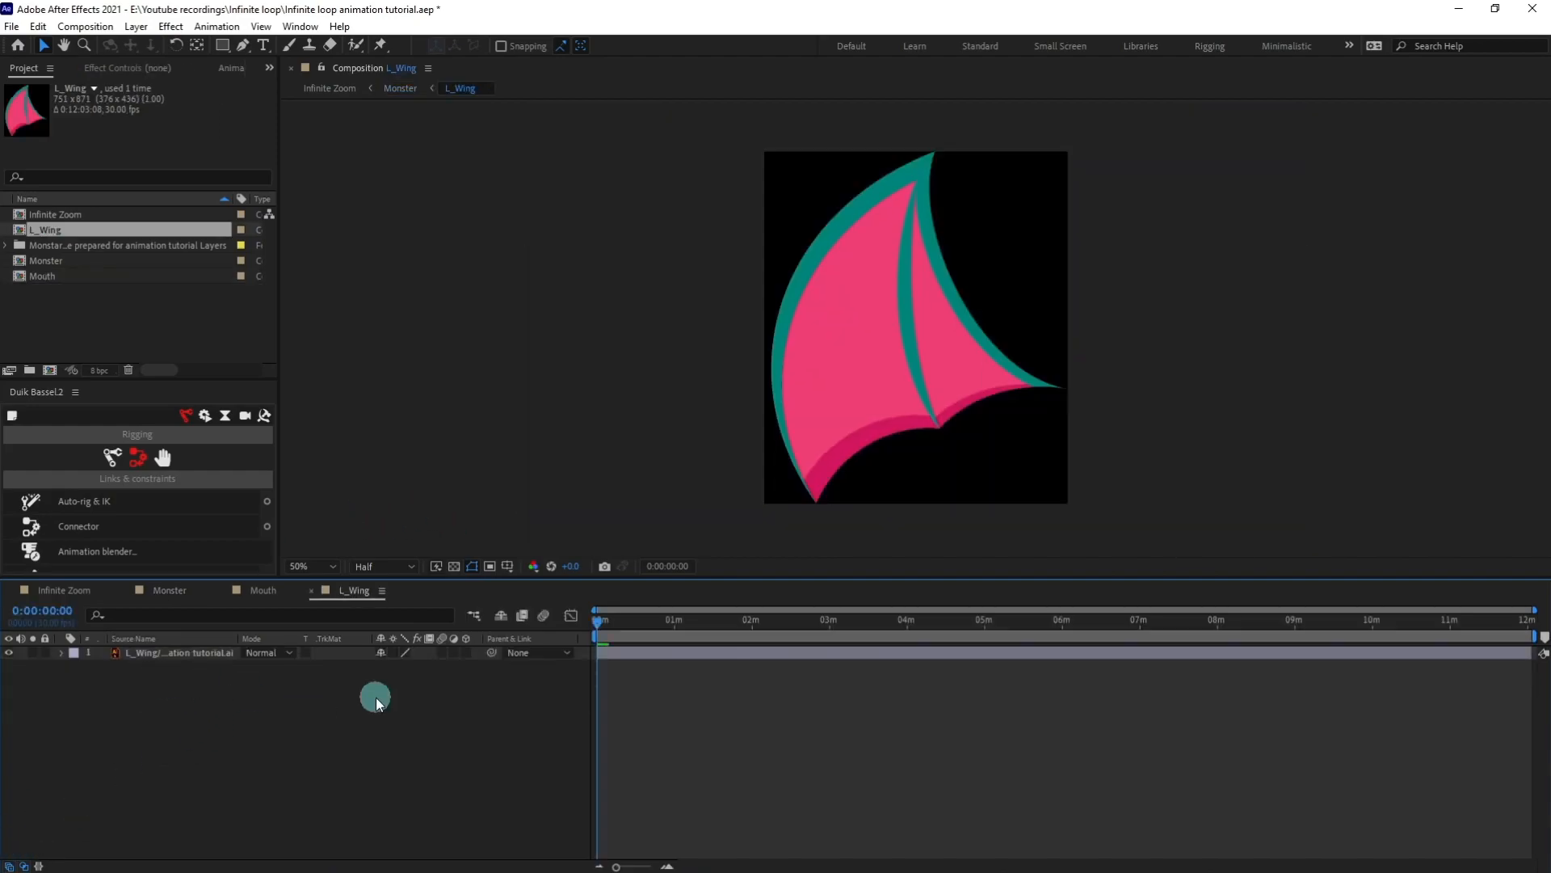
pyautogui.click(92, 28)
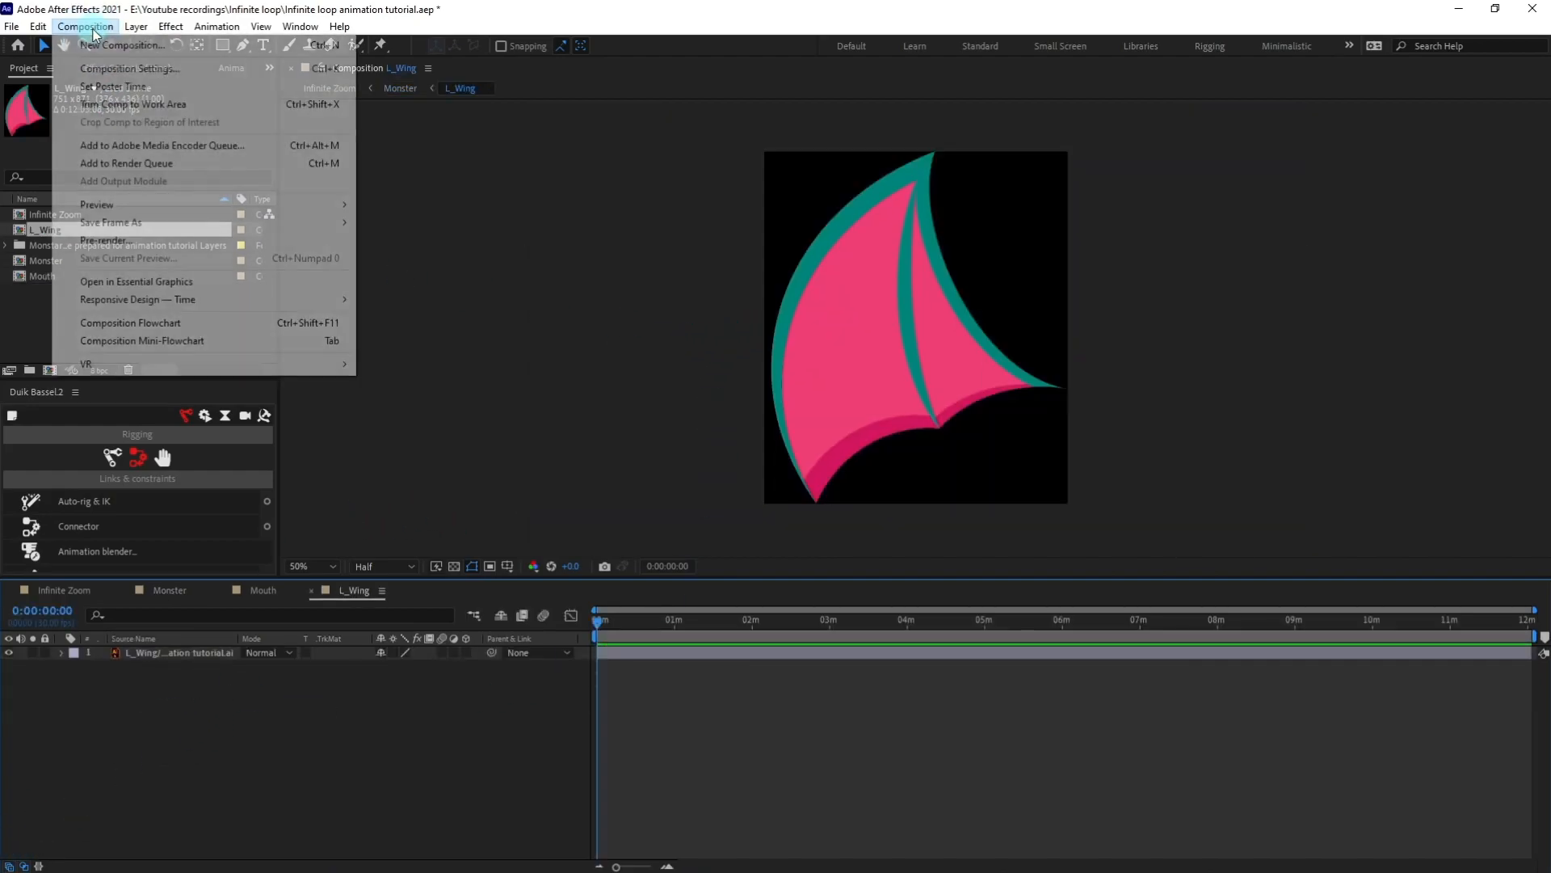
pyautogui.click(121, 68)
pyautogui.moveTo(257, 289); pyautogui.dragTo(711, 298)
pyautogui.press('Return')
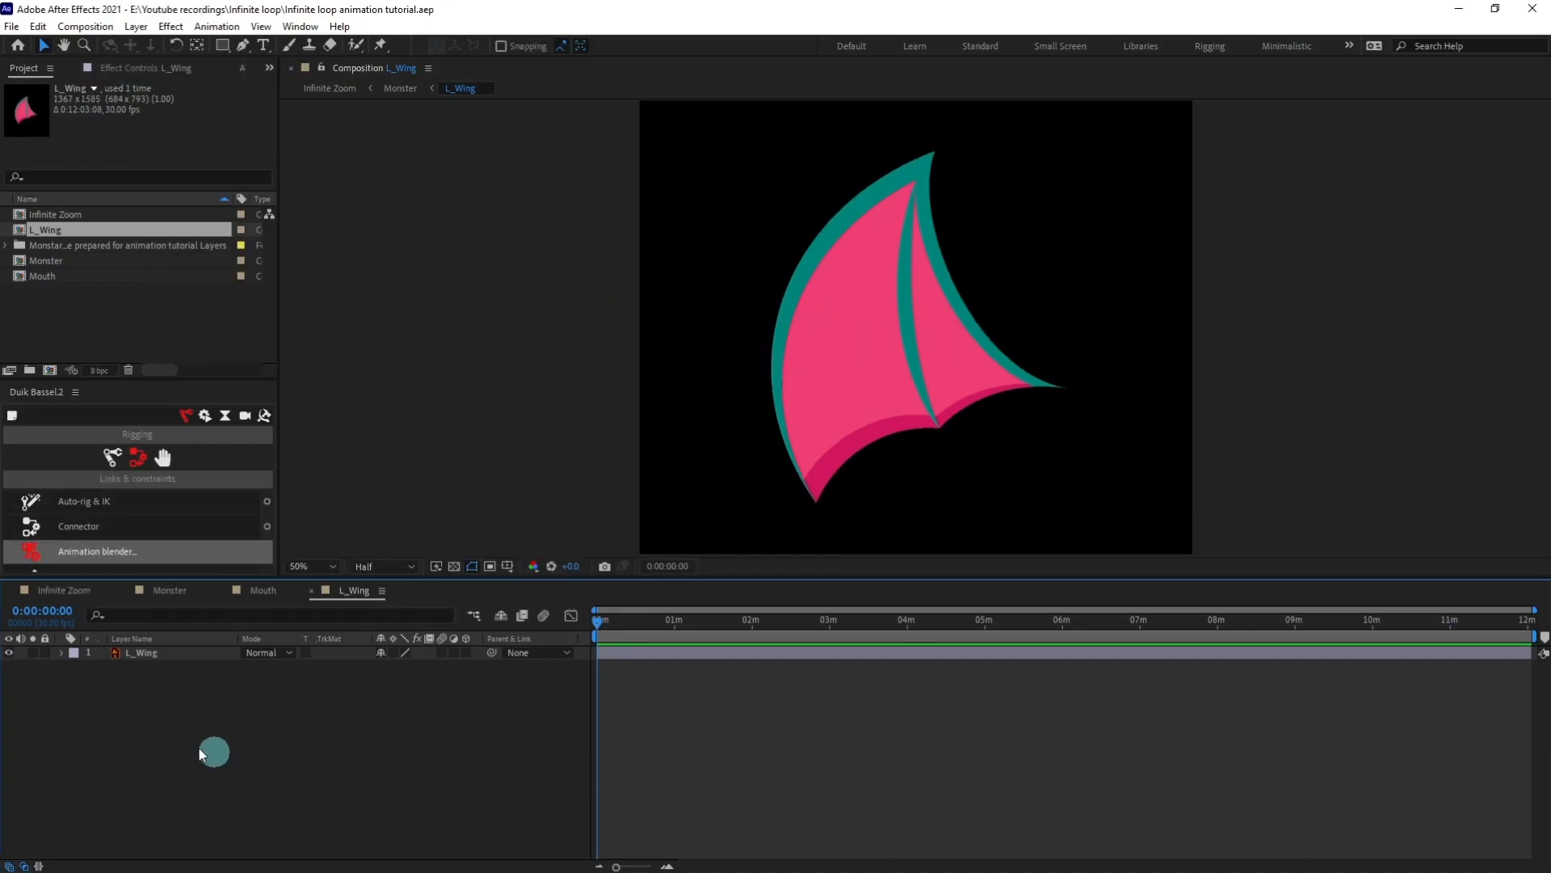
# Place four puppet pins on the L_Wing layer: at the body joint, the upper tip, the middle lower point and the lowest tip.
pyautogui.click(143, 654)
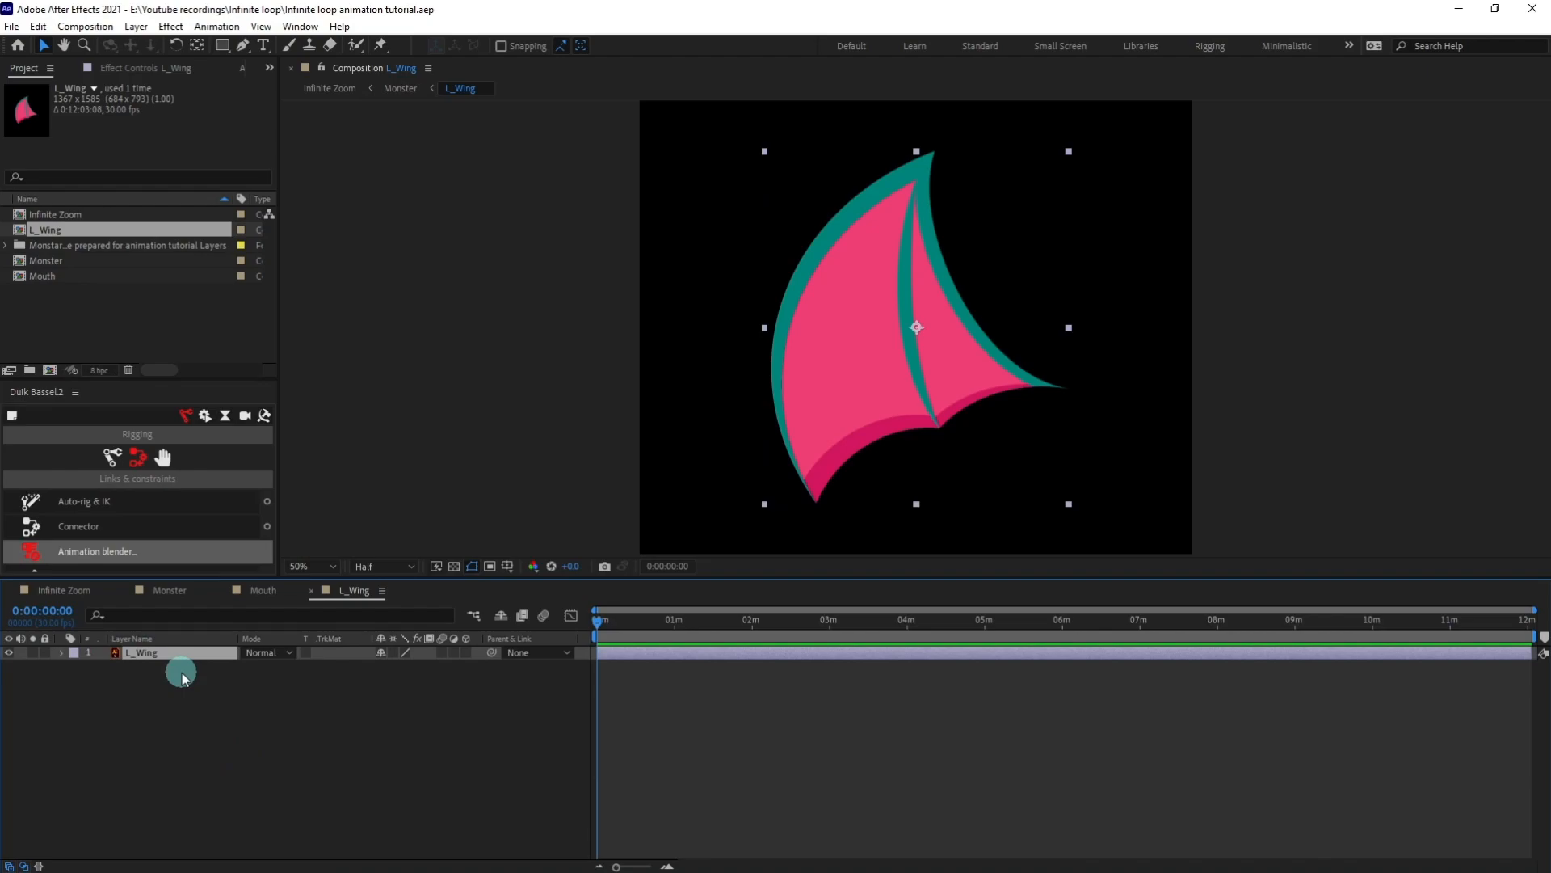
pyautogui.click(380, 46)
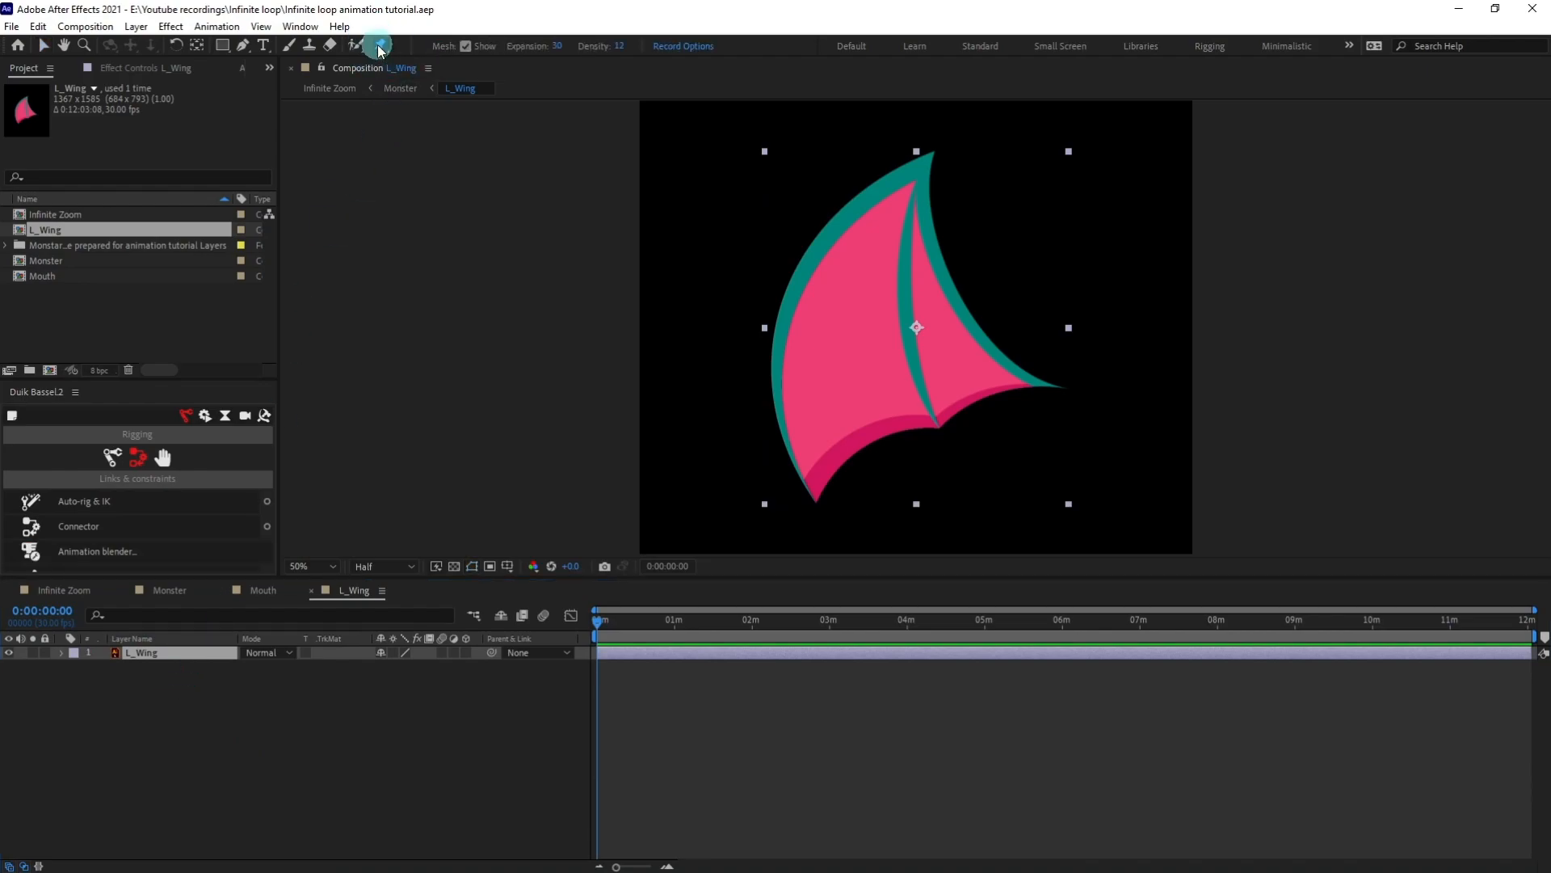
pyautogui.click(1035, 378)
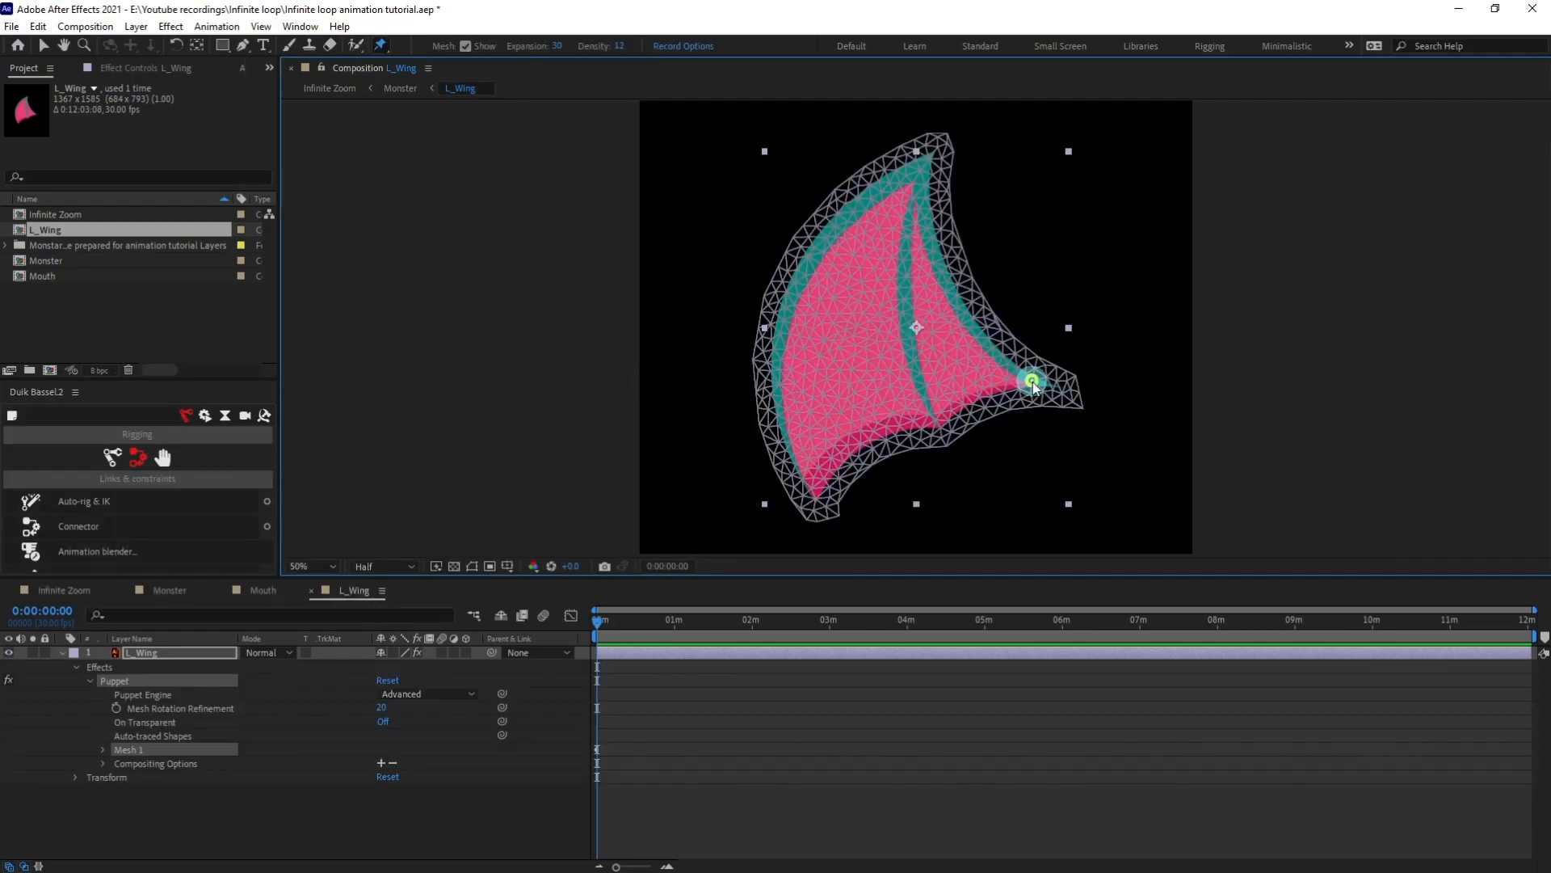
pyautogui.click(925, 158)
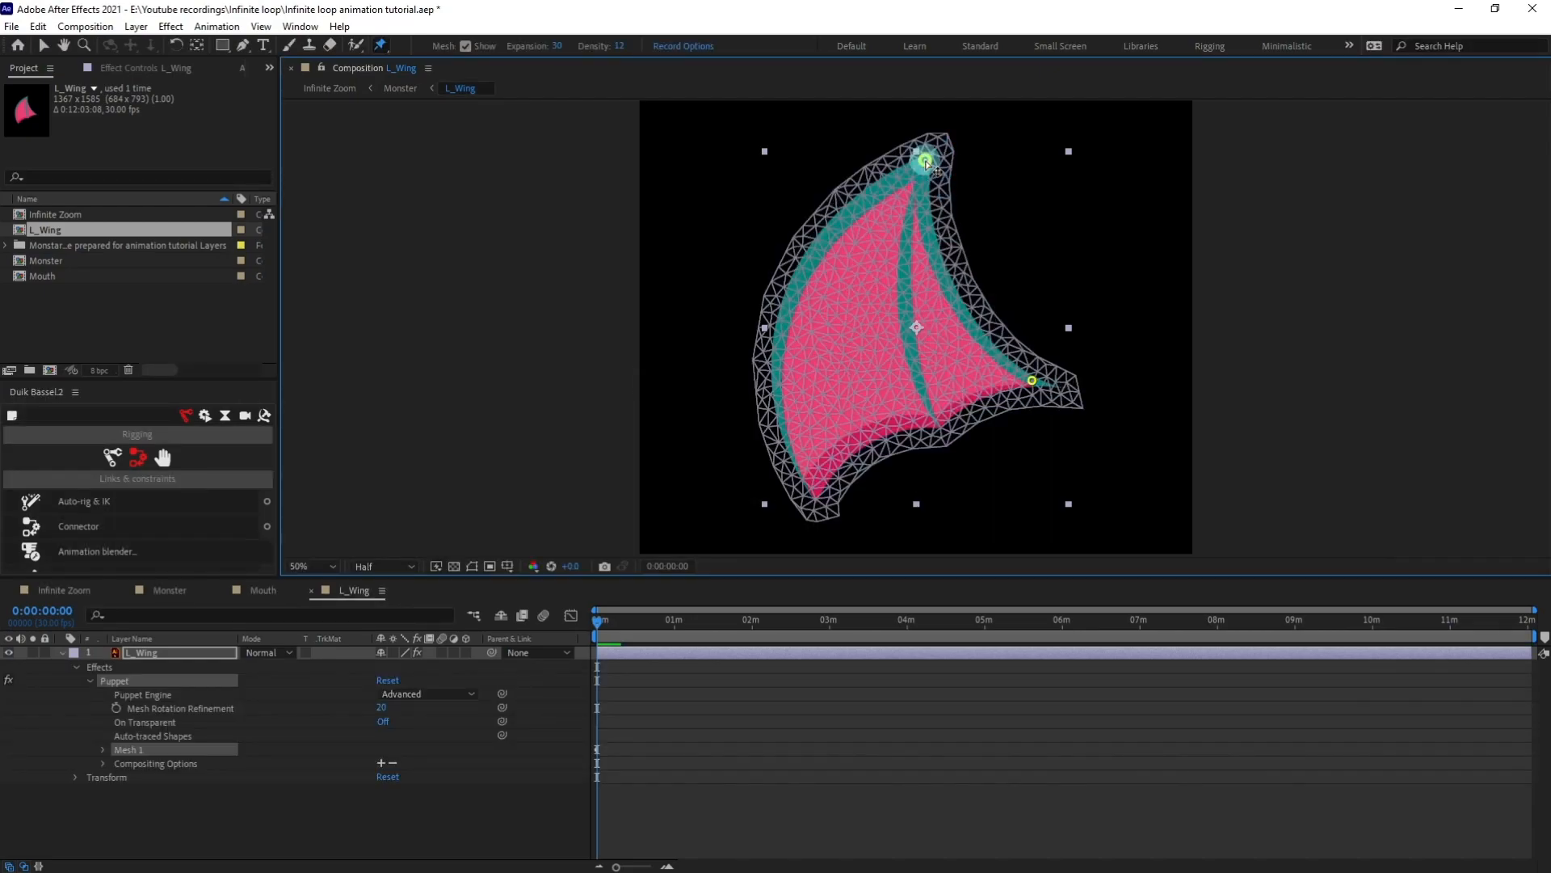
pyautogui.click(937, 423)
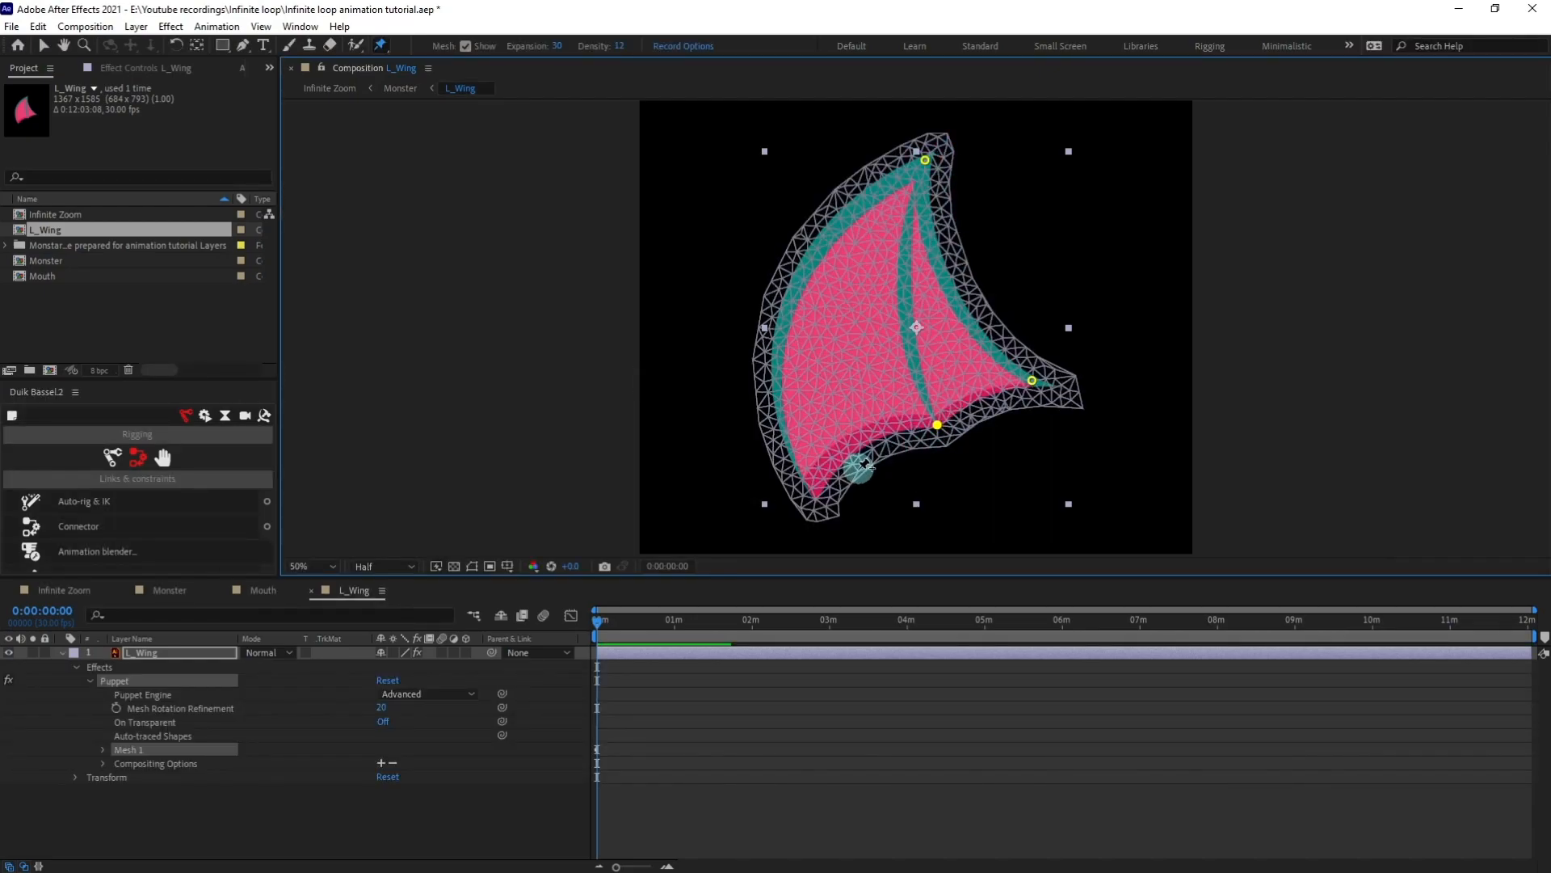
pyautogui.click(821, 489)
# Enlarge the Duik panel and add bones to the pins of L_Wing's Puppet effect.
pyautogui.click(116, 683)
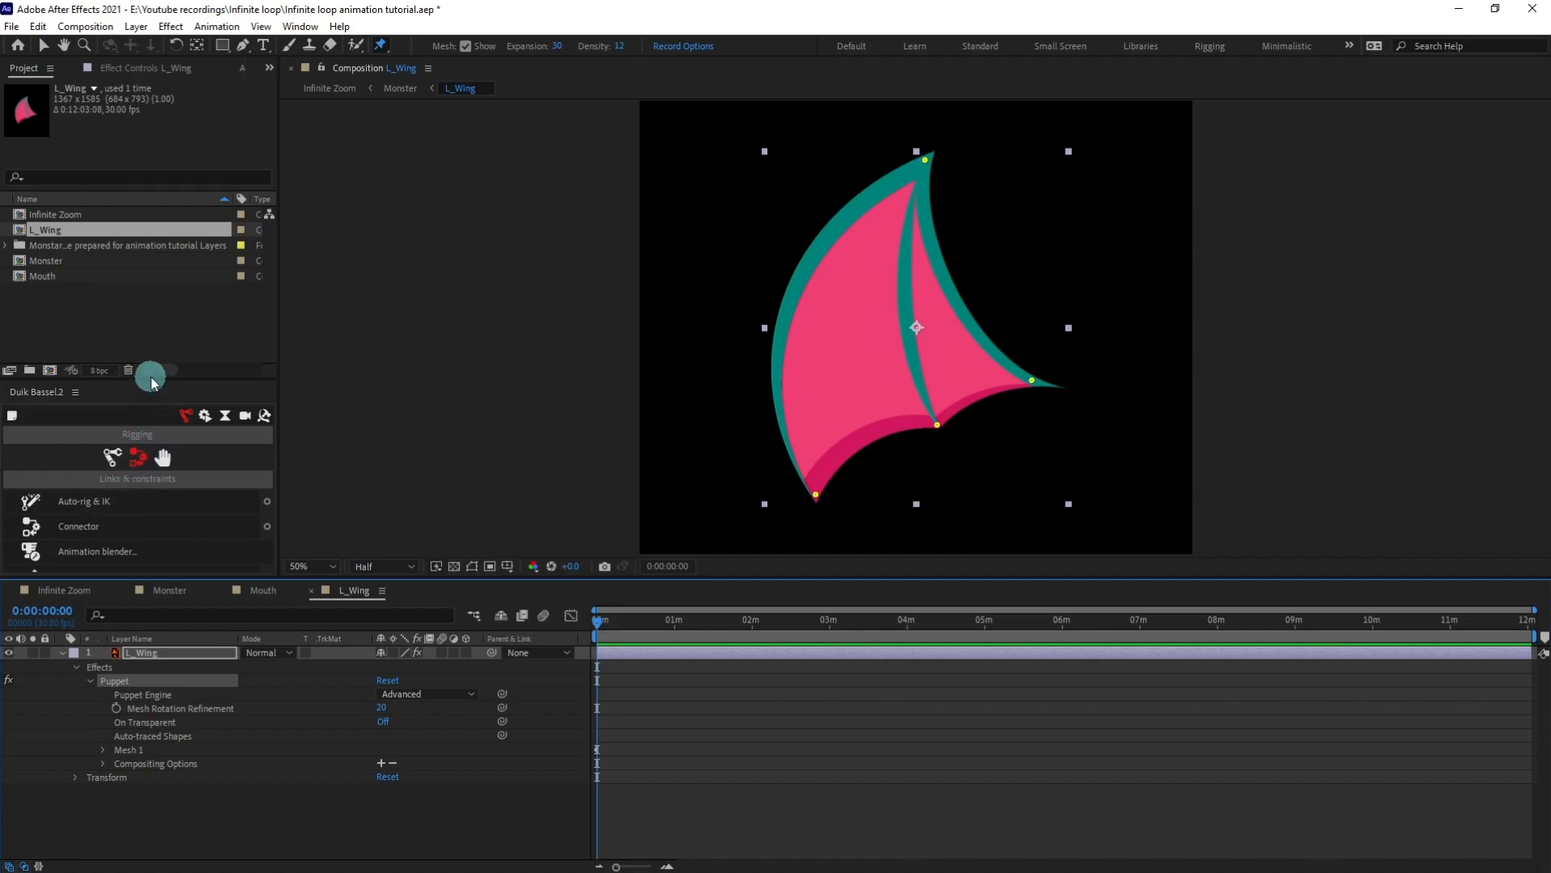
pyautogui.moveTo(151, 379); pyautogui.dragTo(166, 206)
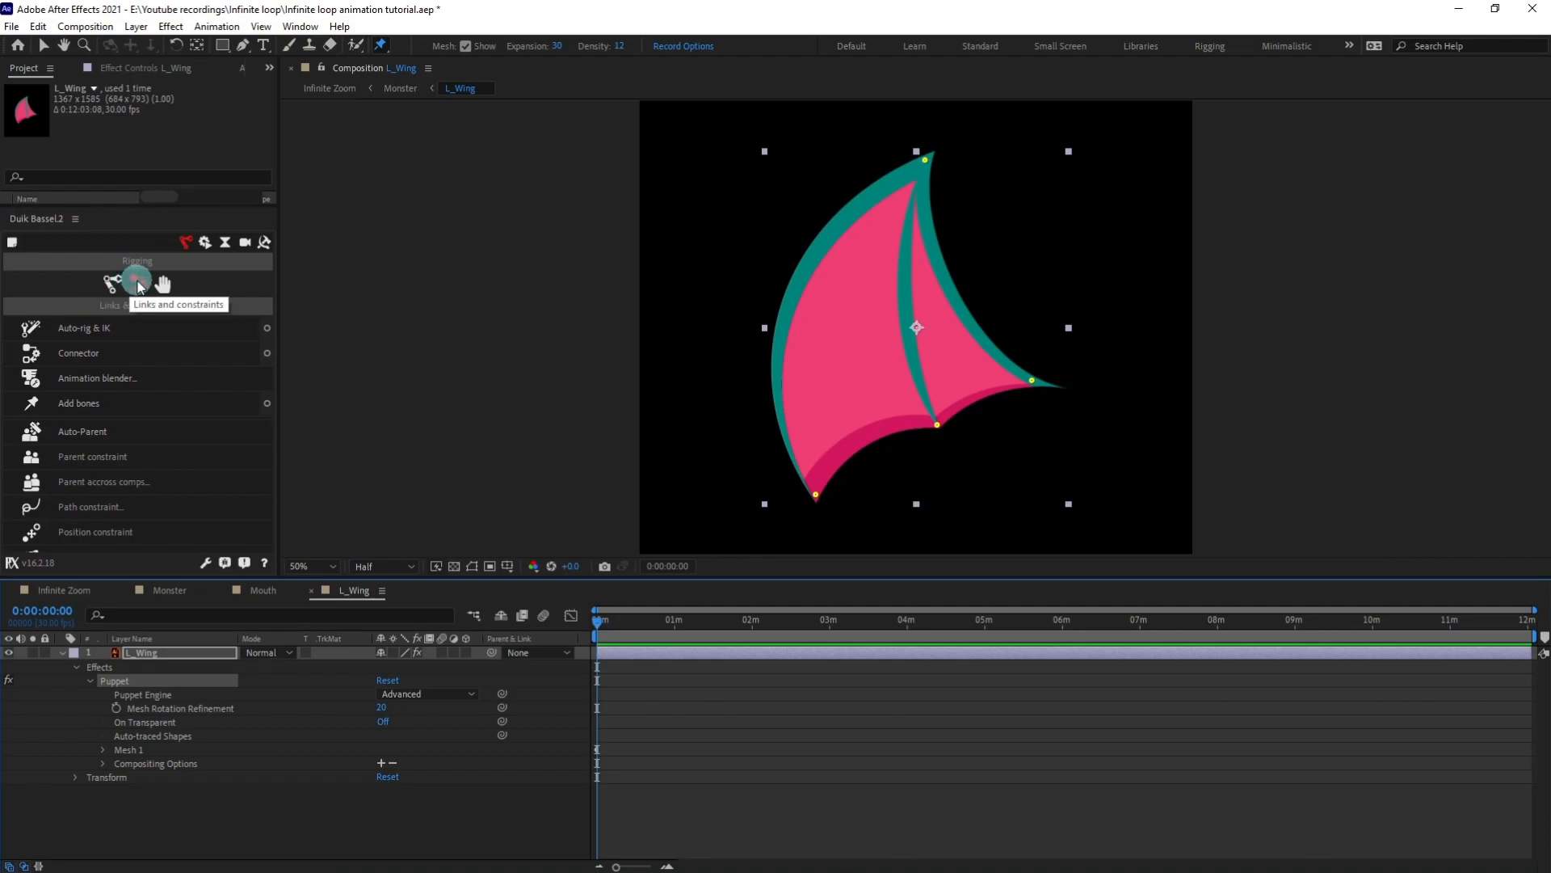
pyautogui.click(111, 405)
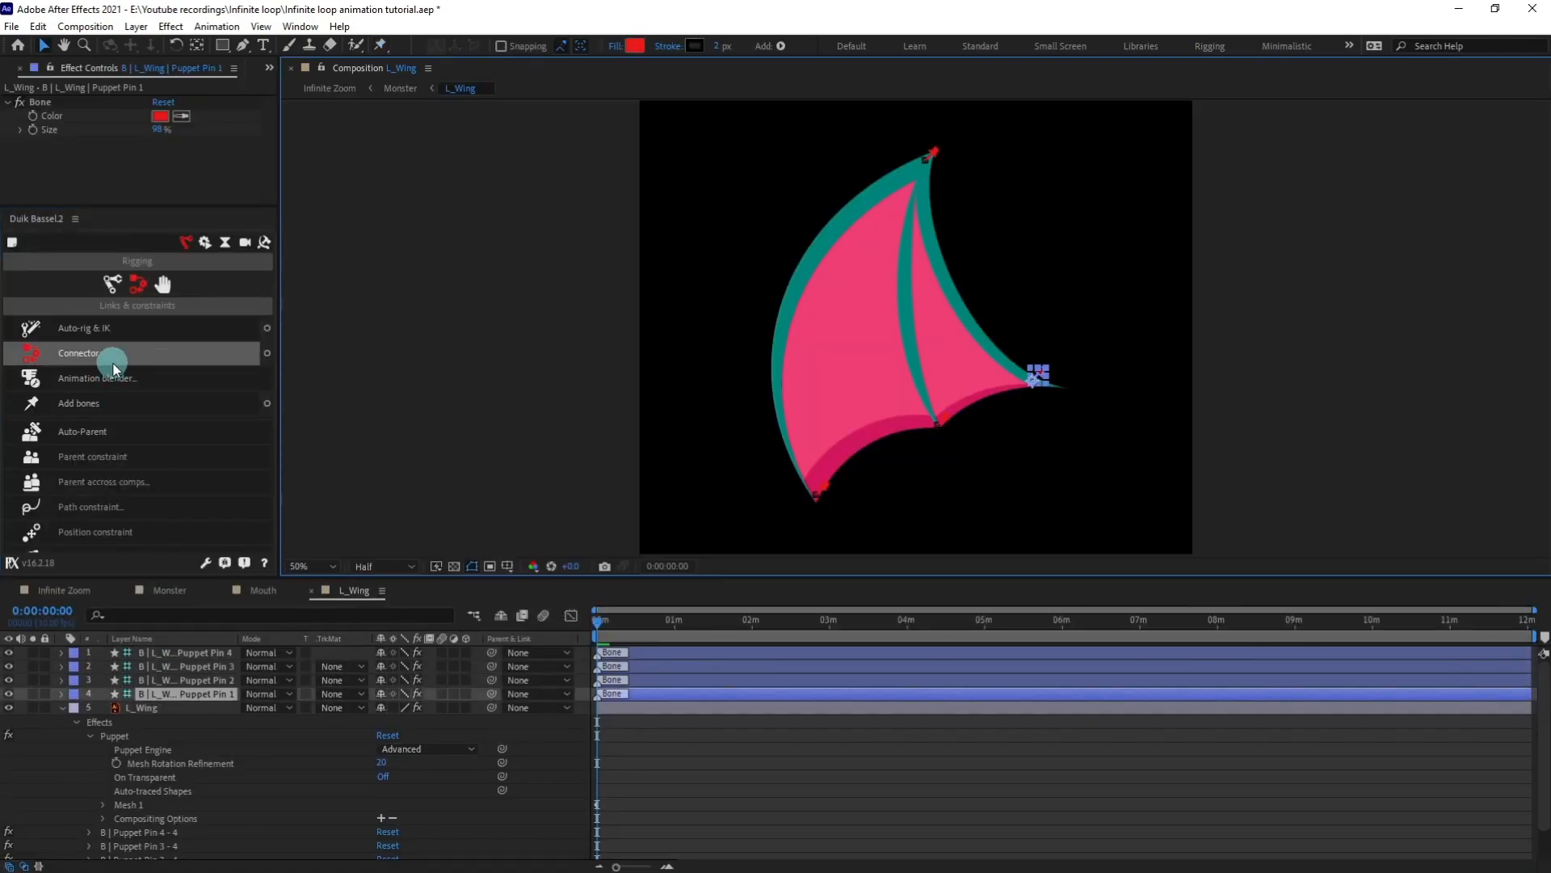
# Rename the four bone layers 1, 2, 3 and 4, matching their puppet pin numbers.
pyautogui.click(162, 719)
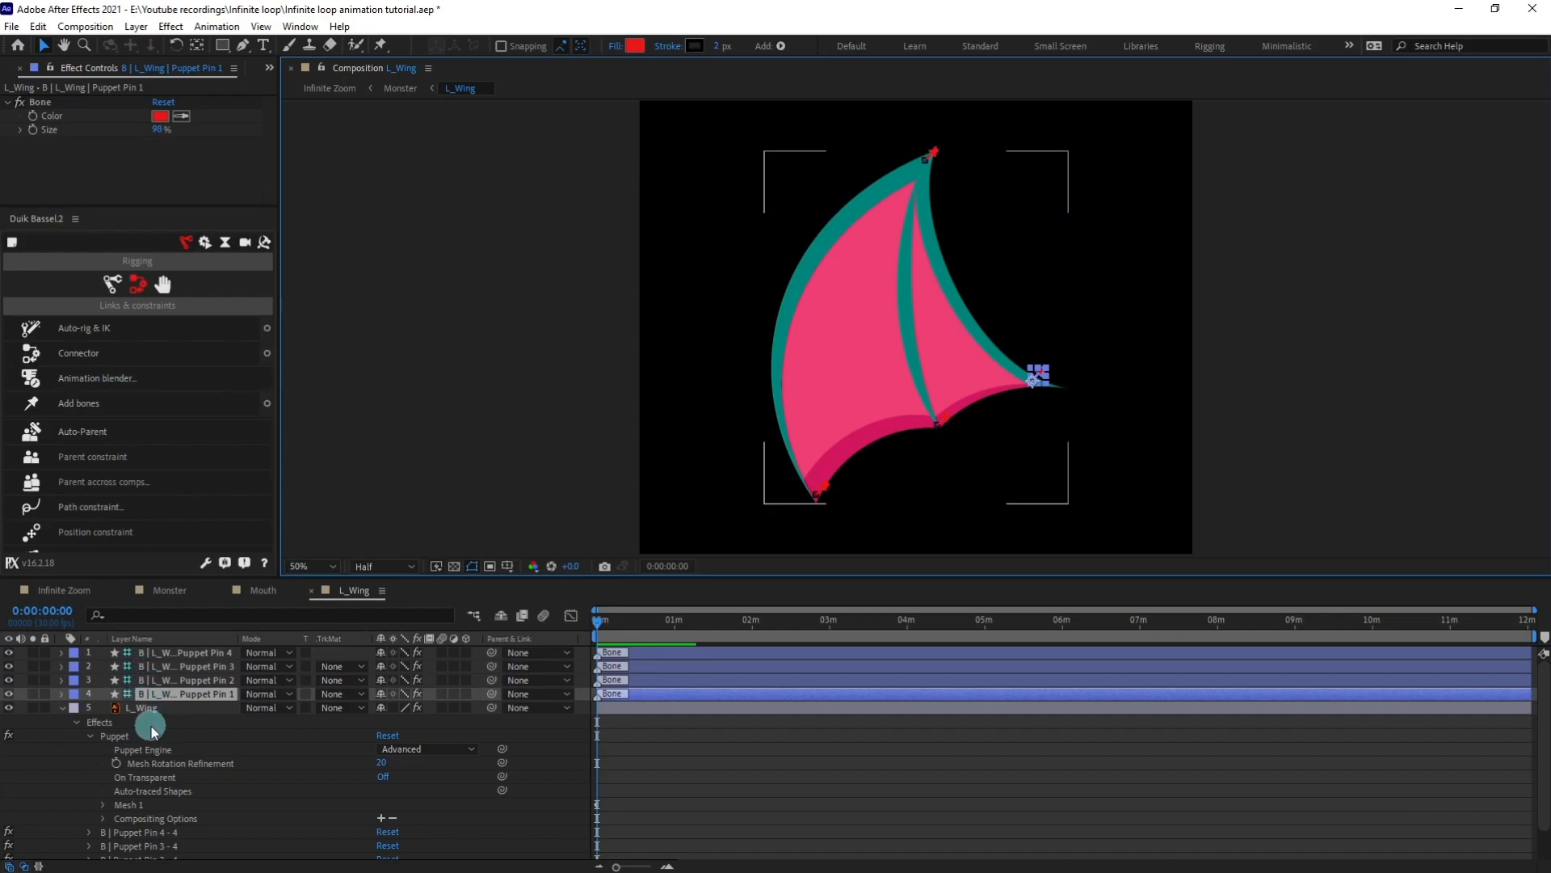
pyautogui.click(172, 697)
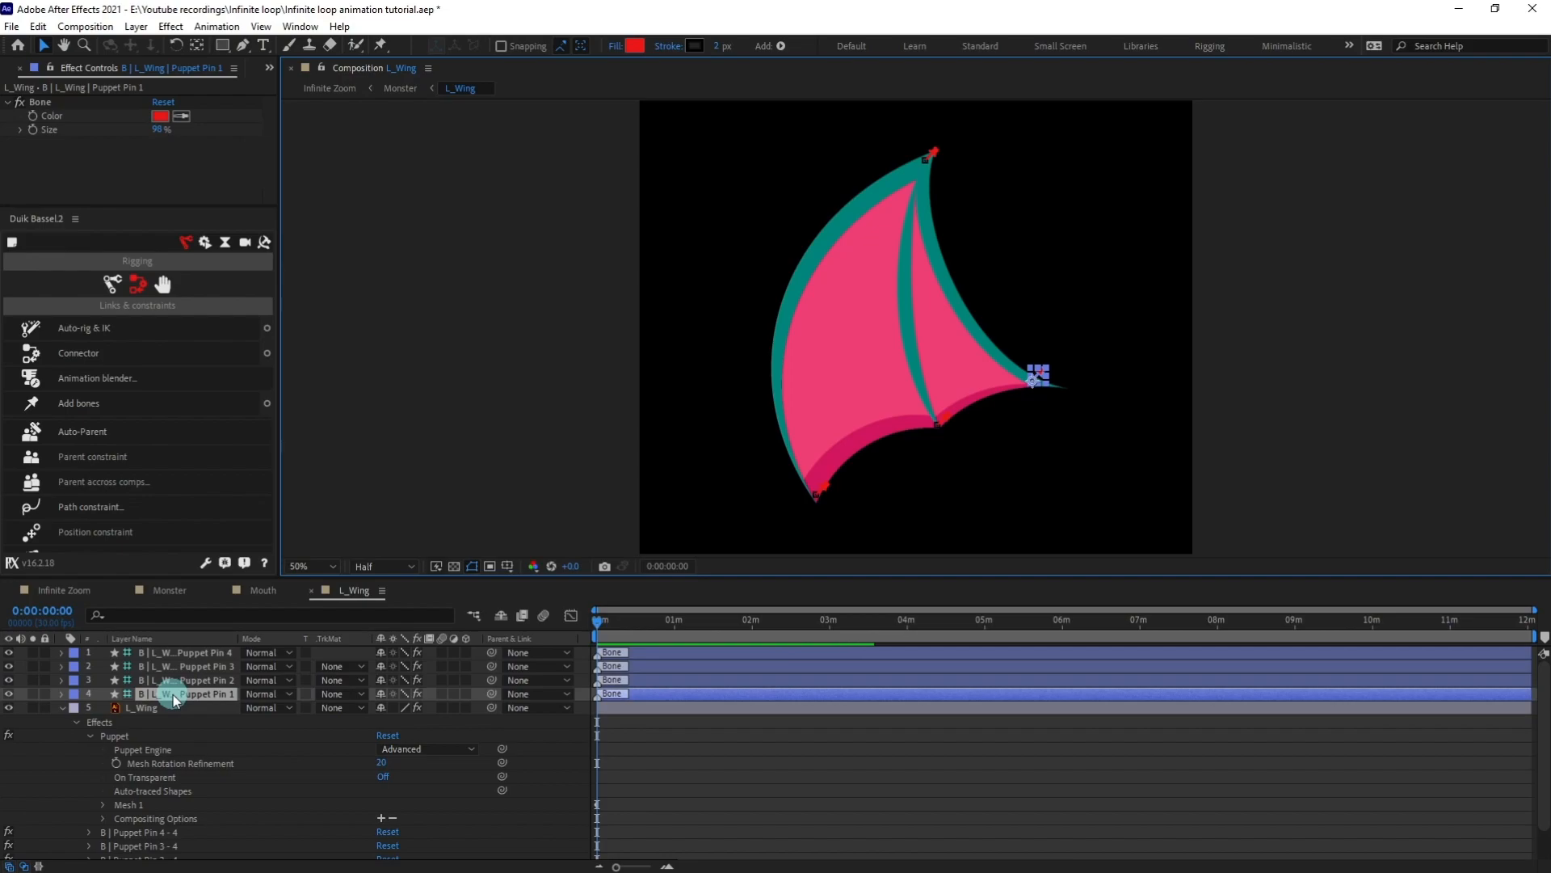
pyautogui.click(175, 656)
pyautogui.click(186, 693)
pyautogui.press('Return')
pyautogui.write('1')
pyautogui.press('Return')
pyautogui.hotkey('ctrl', 'Up')
pyautogui.press('Return')
pyautogui.write('2')
pyautogui.press('Return')
pyautogui.hotkey('ctrl', 'Up')
pyautogui.press('Return')
pyautogui.write('3')
pyautogui.press('Return')
pyautogui.hotkey('ctrl', 'Up')
pyautogui.press('Return')
pyautogui.write('4')
pyautogui.click(175, 680)
pyautogui.click(169, 665)
pyautogui.click(170, 653)
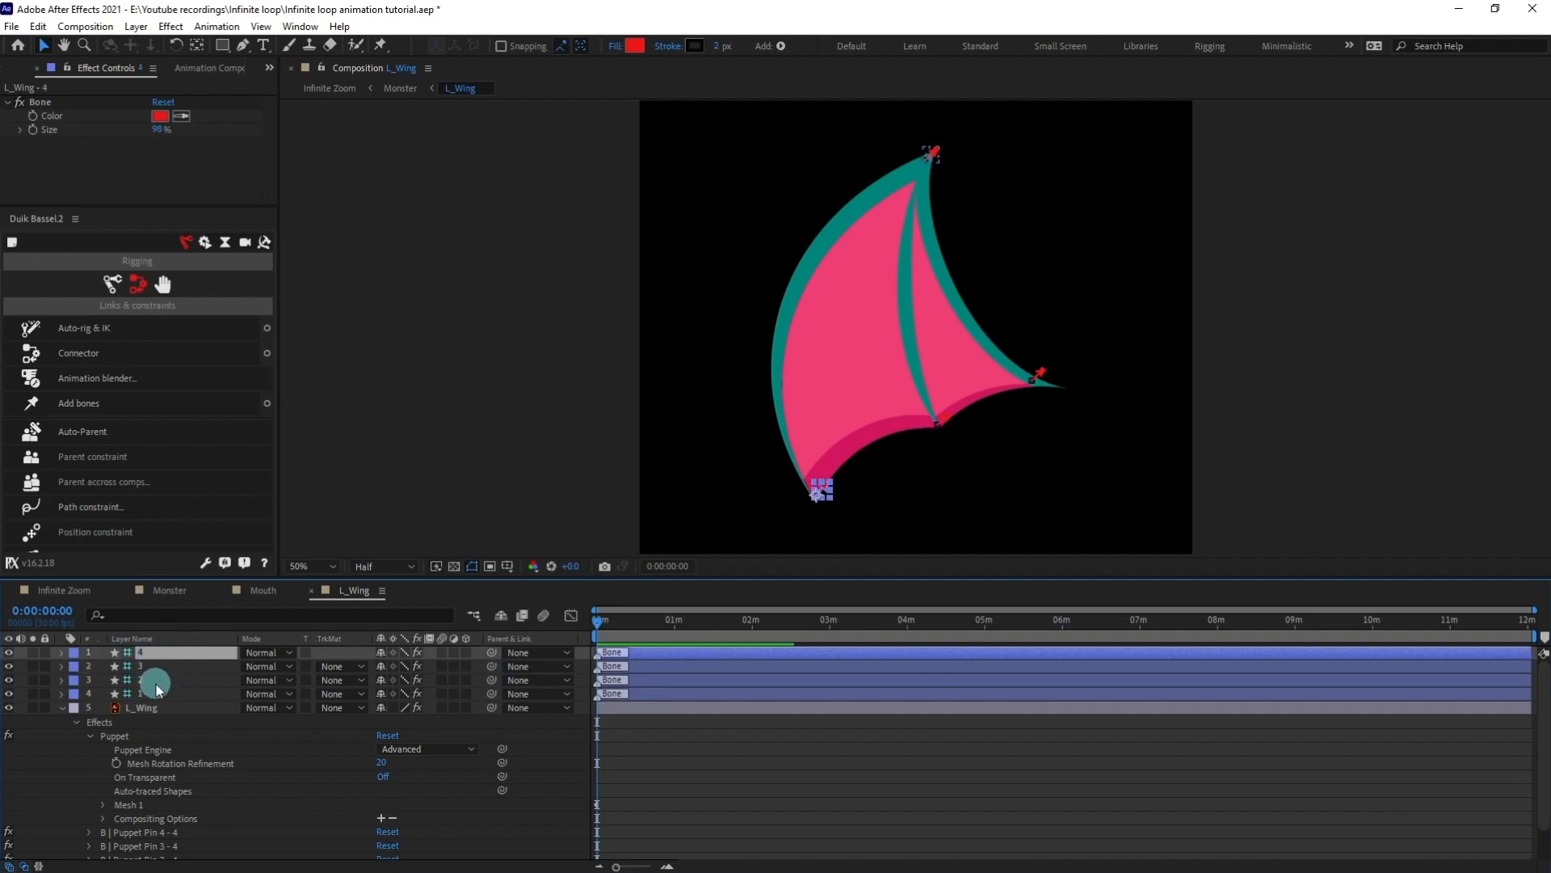
# Parent bone 2 to bone 1 and bones 3 and 4 to bone 2, and collapse the L_Wing layer's properties.
pyautogui.click(156, 681)
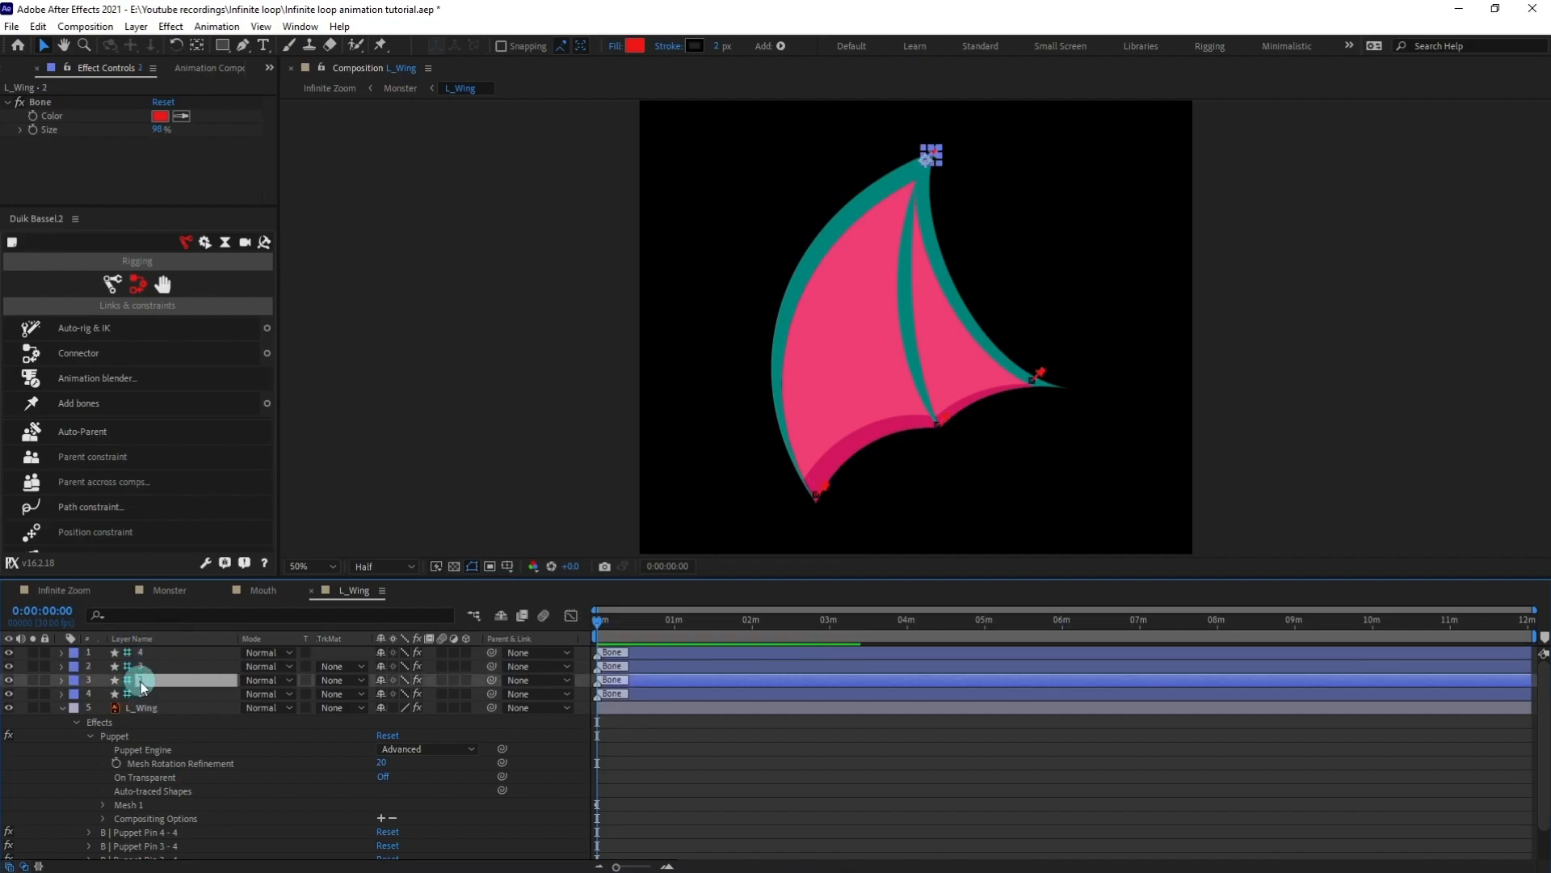
pyautogui.moveTo(491, 679); pyautogui.dragTo(482, 693)
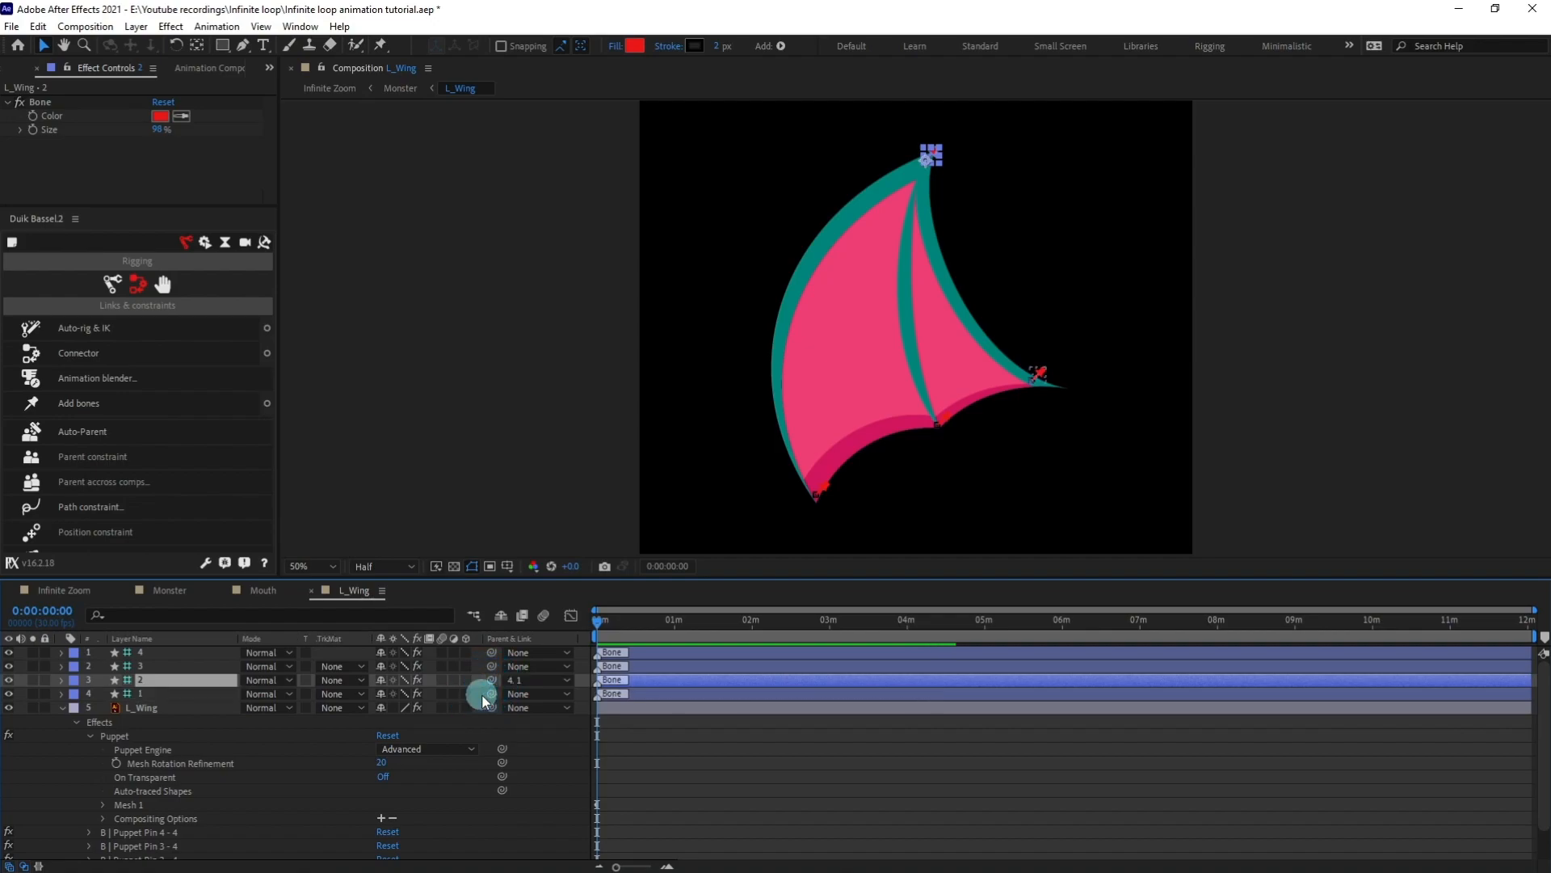
pyautogui.click(196, 667)
pyautogui.keyDown('shift'); pyautogui.click(192, 656); pyautogui.keyUp('shift')
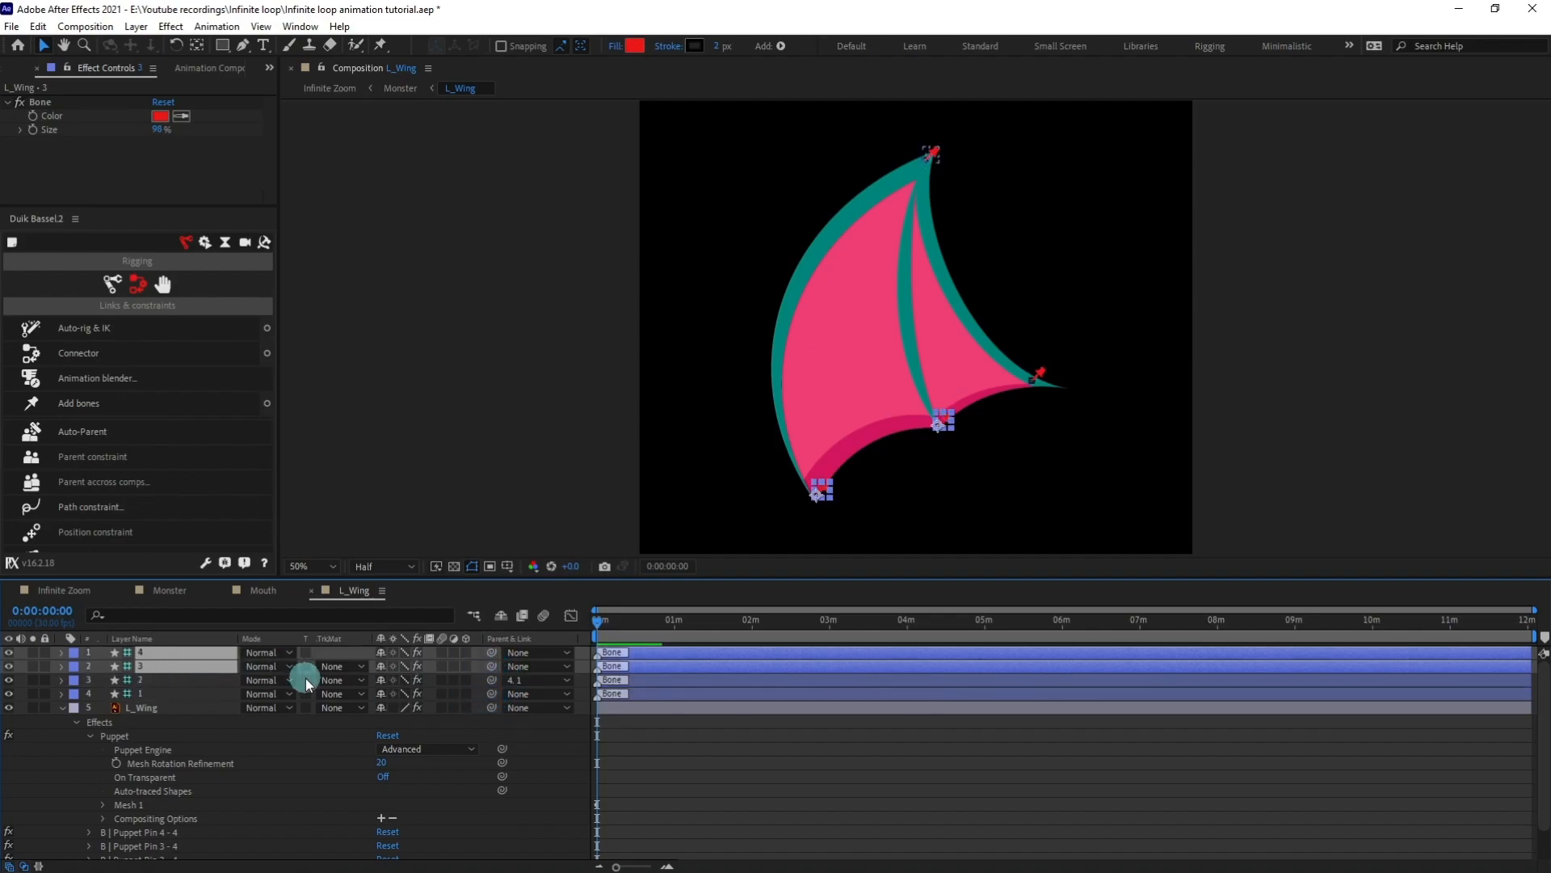
pyautogui.moveTo(492, 667); pyautogui.dragTo(181, 680)
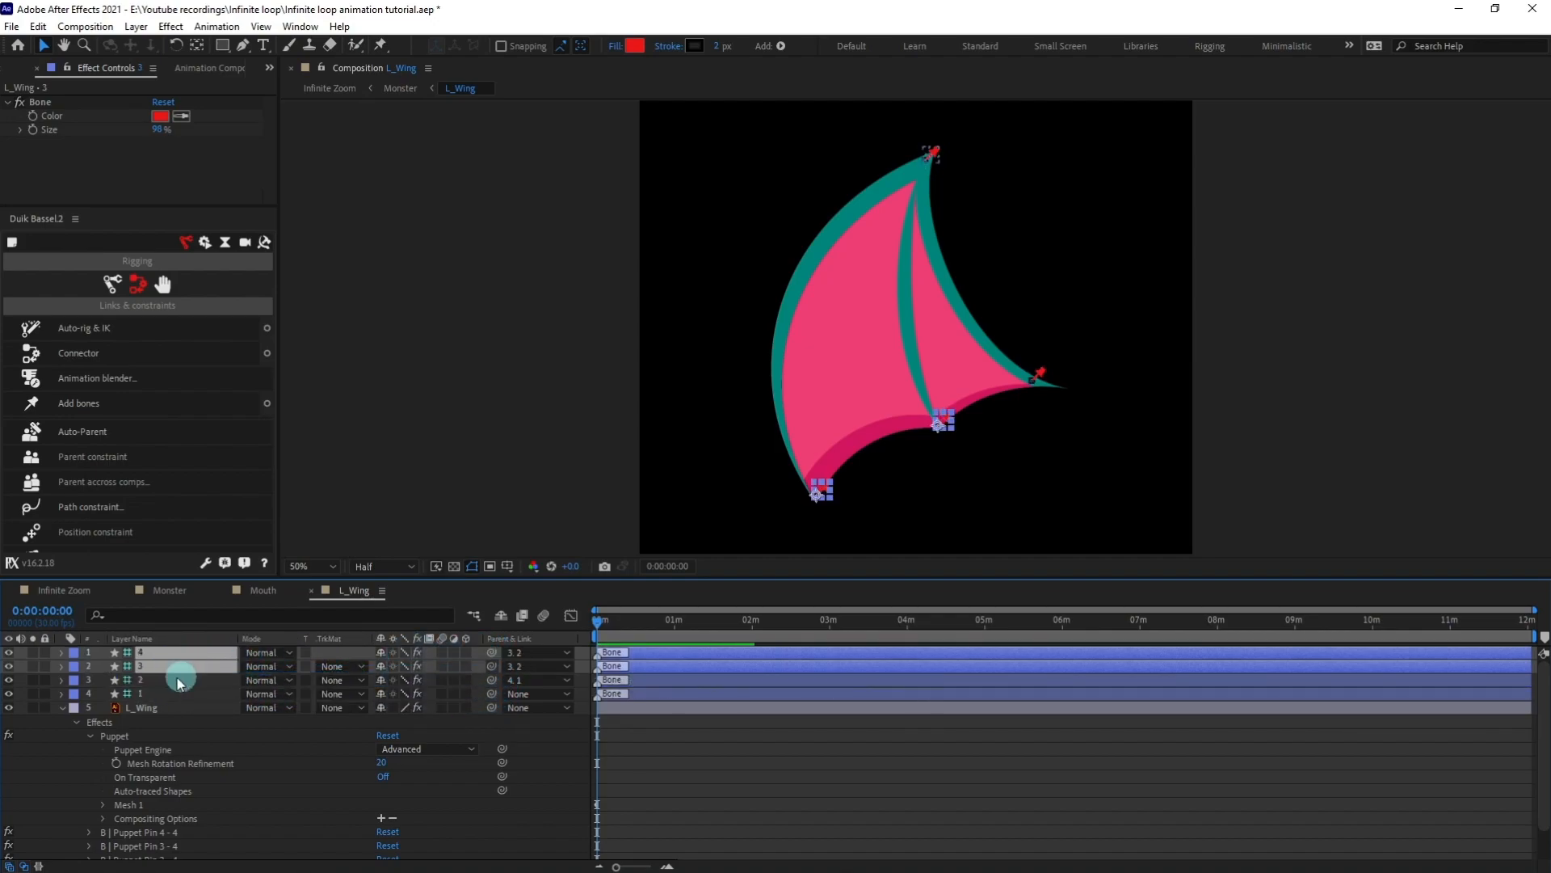
pyautogui.click(63, 708)
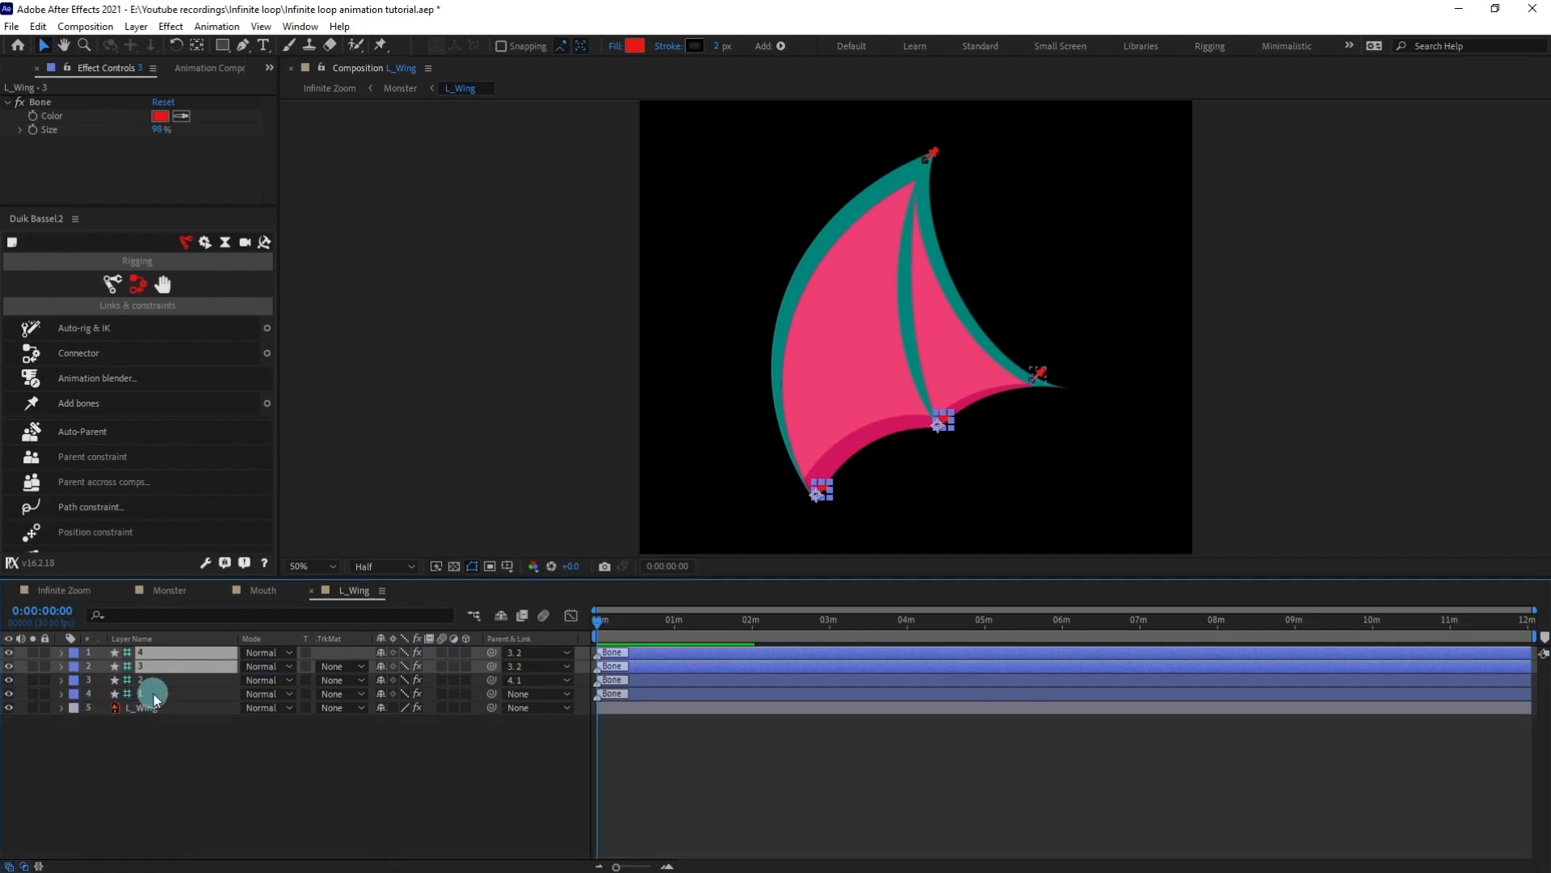
pyautogui.click(634, 768)
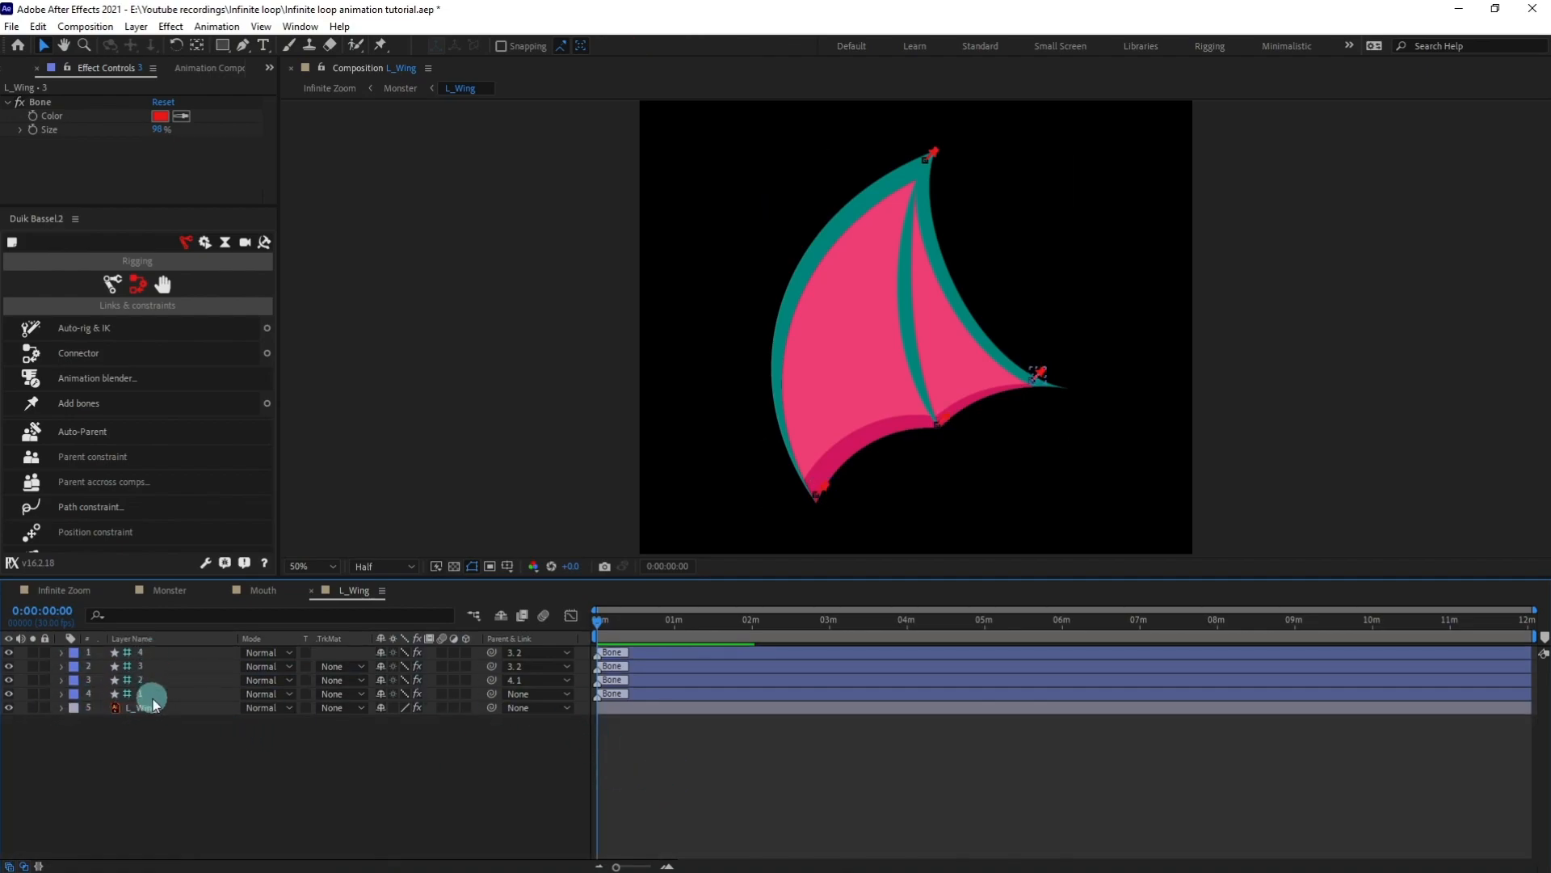
# Enable Rotation and Position keyframing on all four bone layers at 0:00 and reveal their keyframed properties.
pyautogui.click(152, 654)
pyautogui.keyDown('shift'); pyautogui.click(146, 694); pyautogui.keyUp('shift')
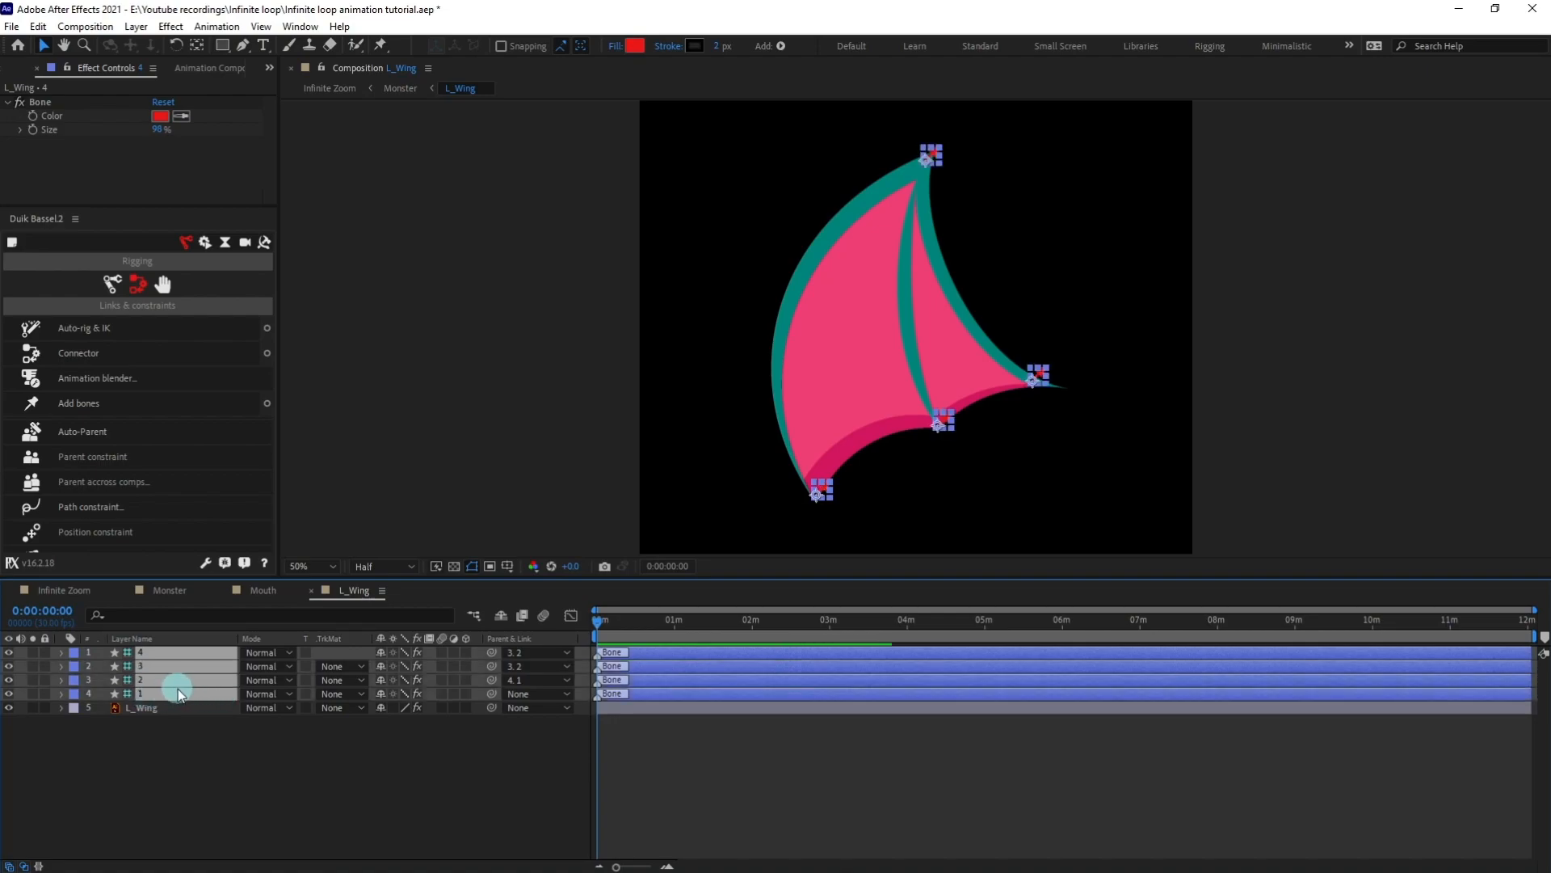
pyautogui.press('r')
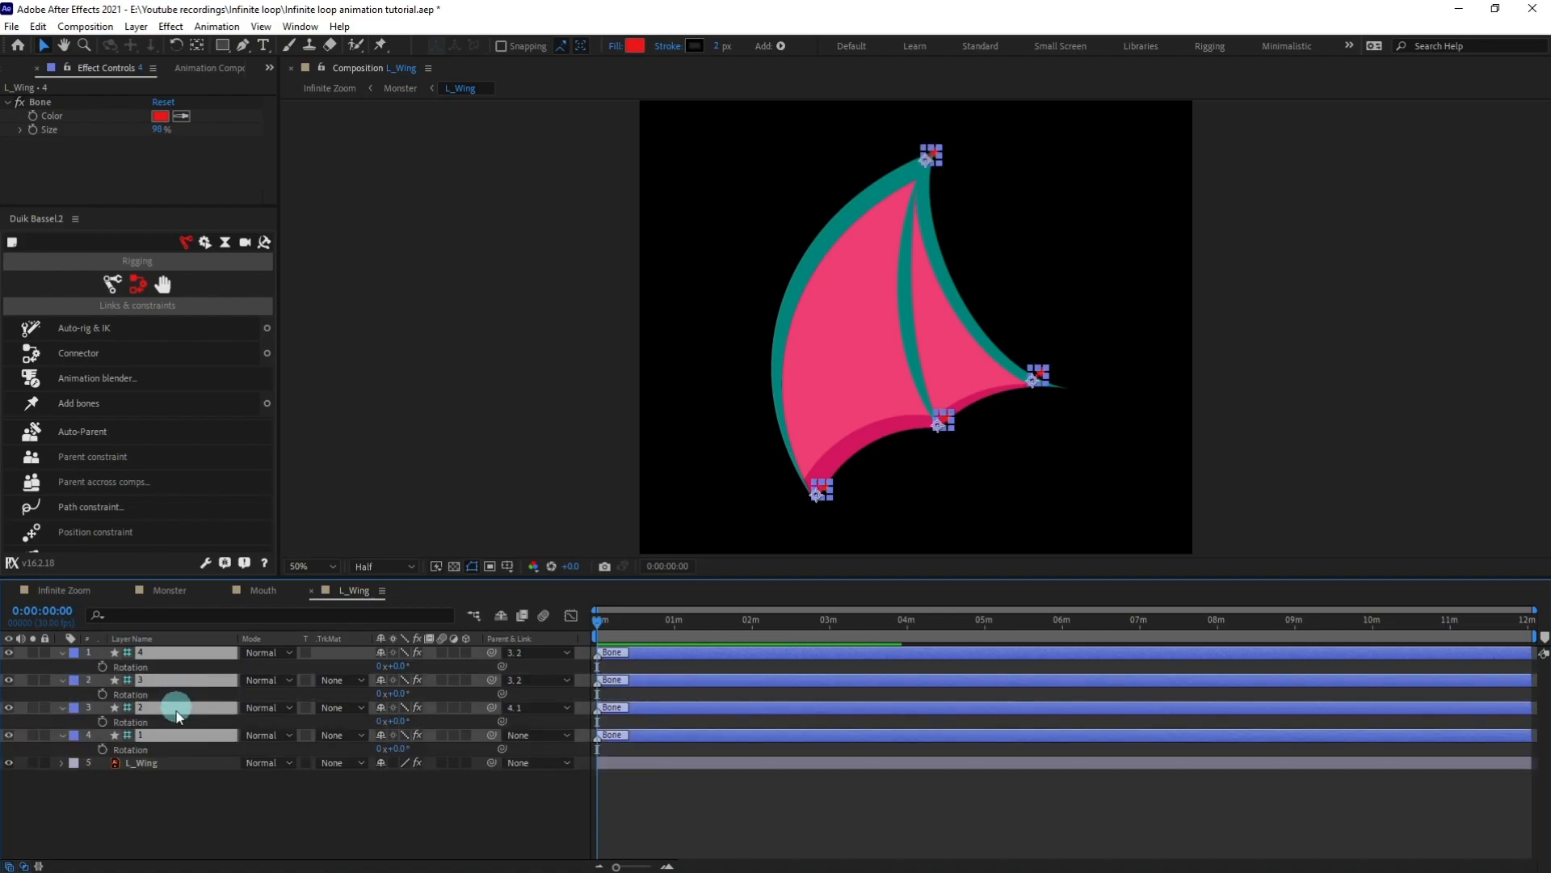
pyautogui.click(102, 694)
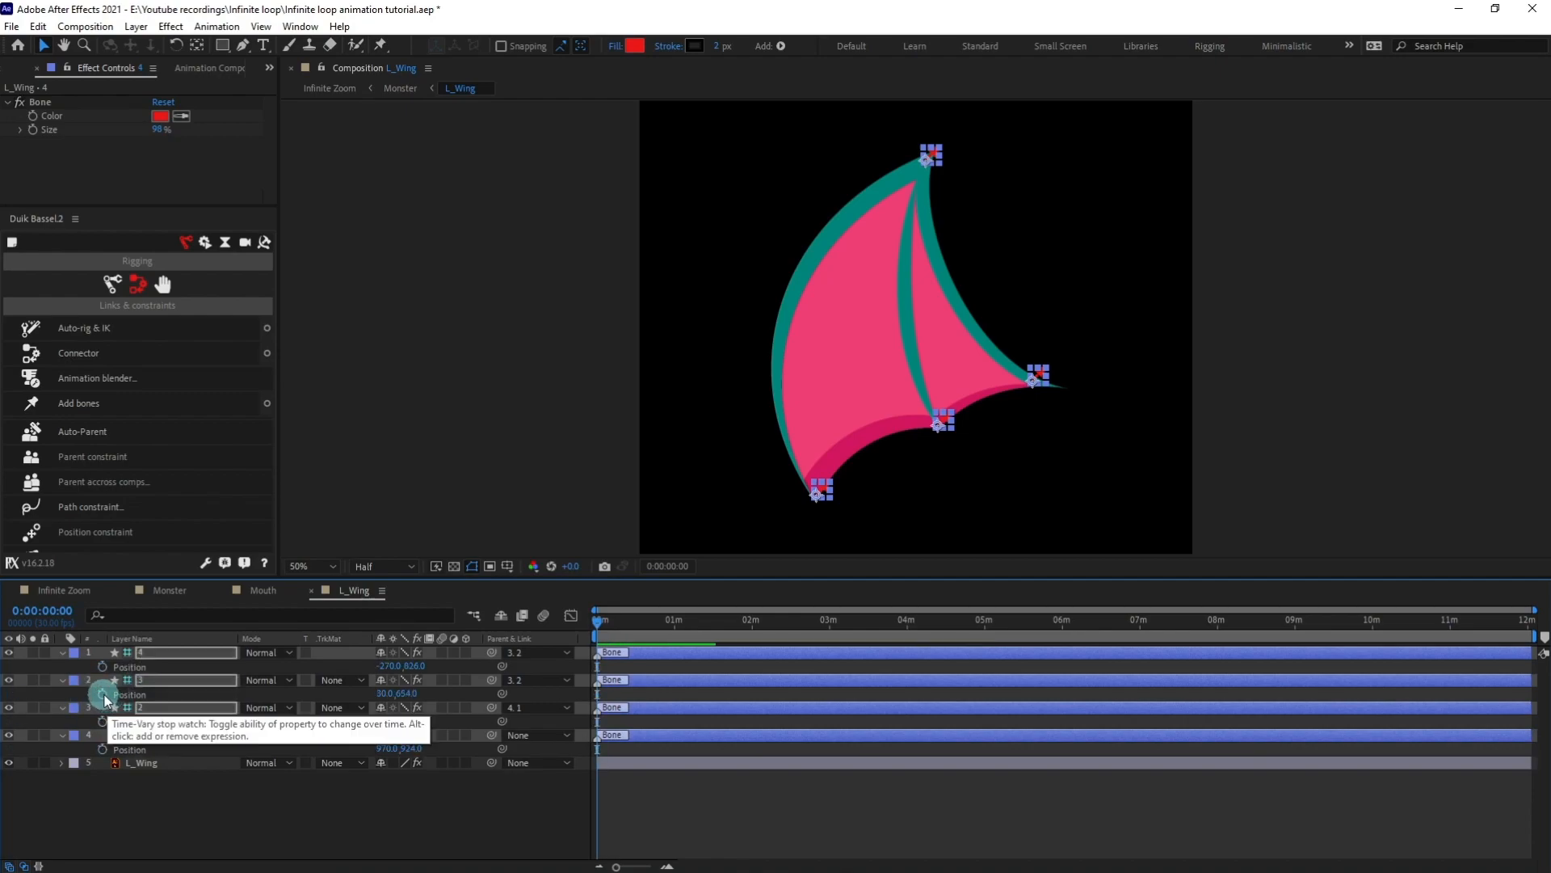
pyautogui.press('p')
pyautogui.click(470, 765)
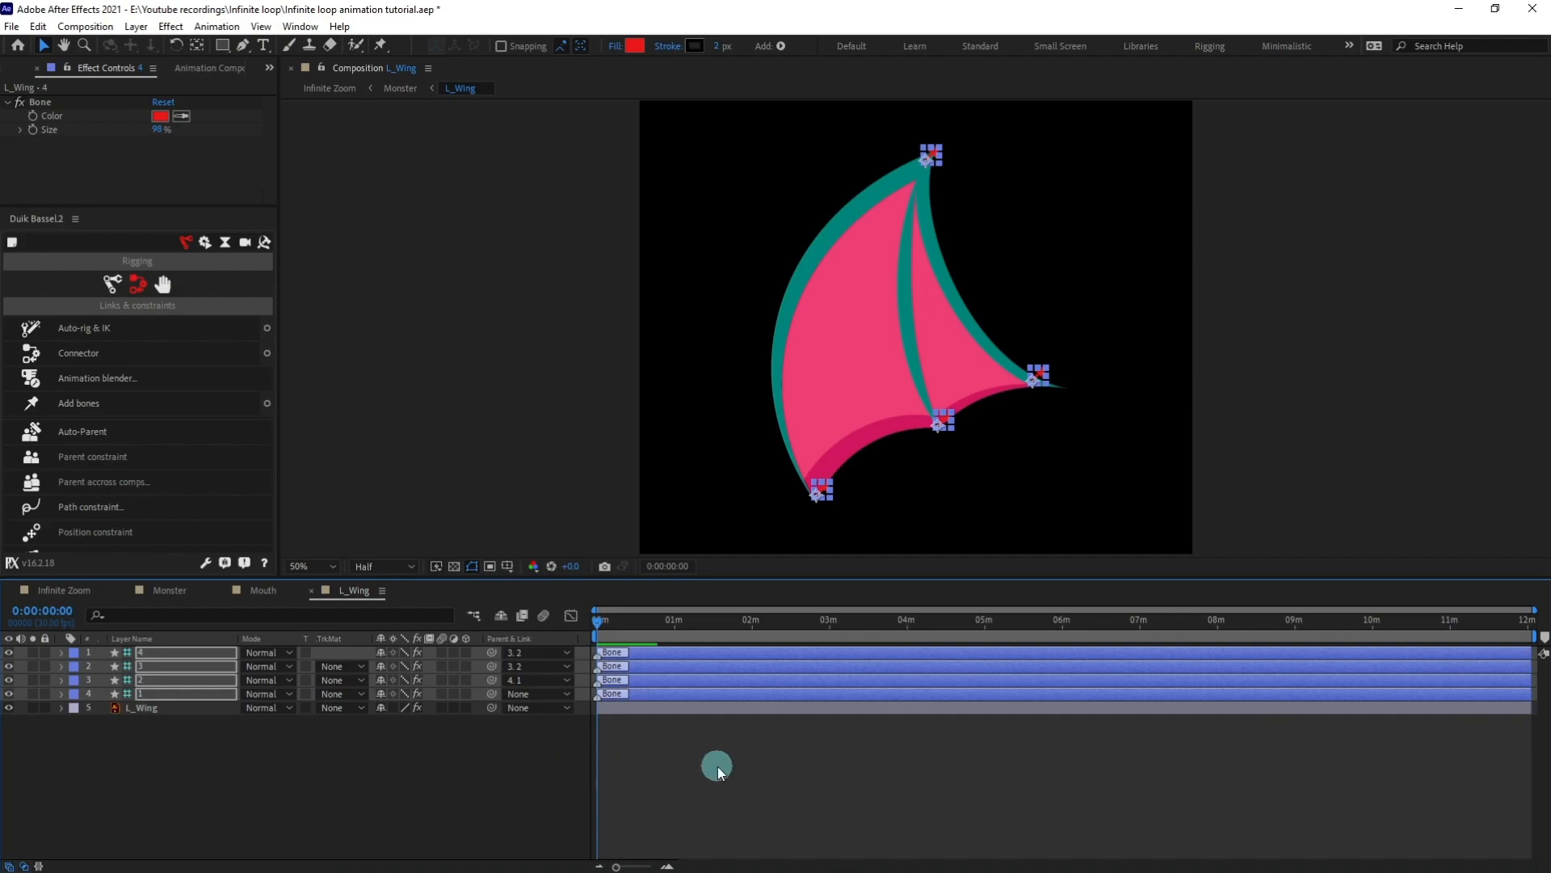
pyautogui.press('u')
pyautogui.click(679, 674)
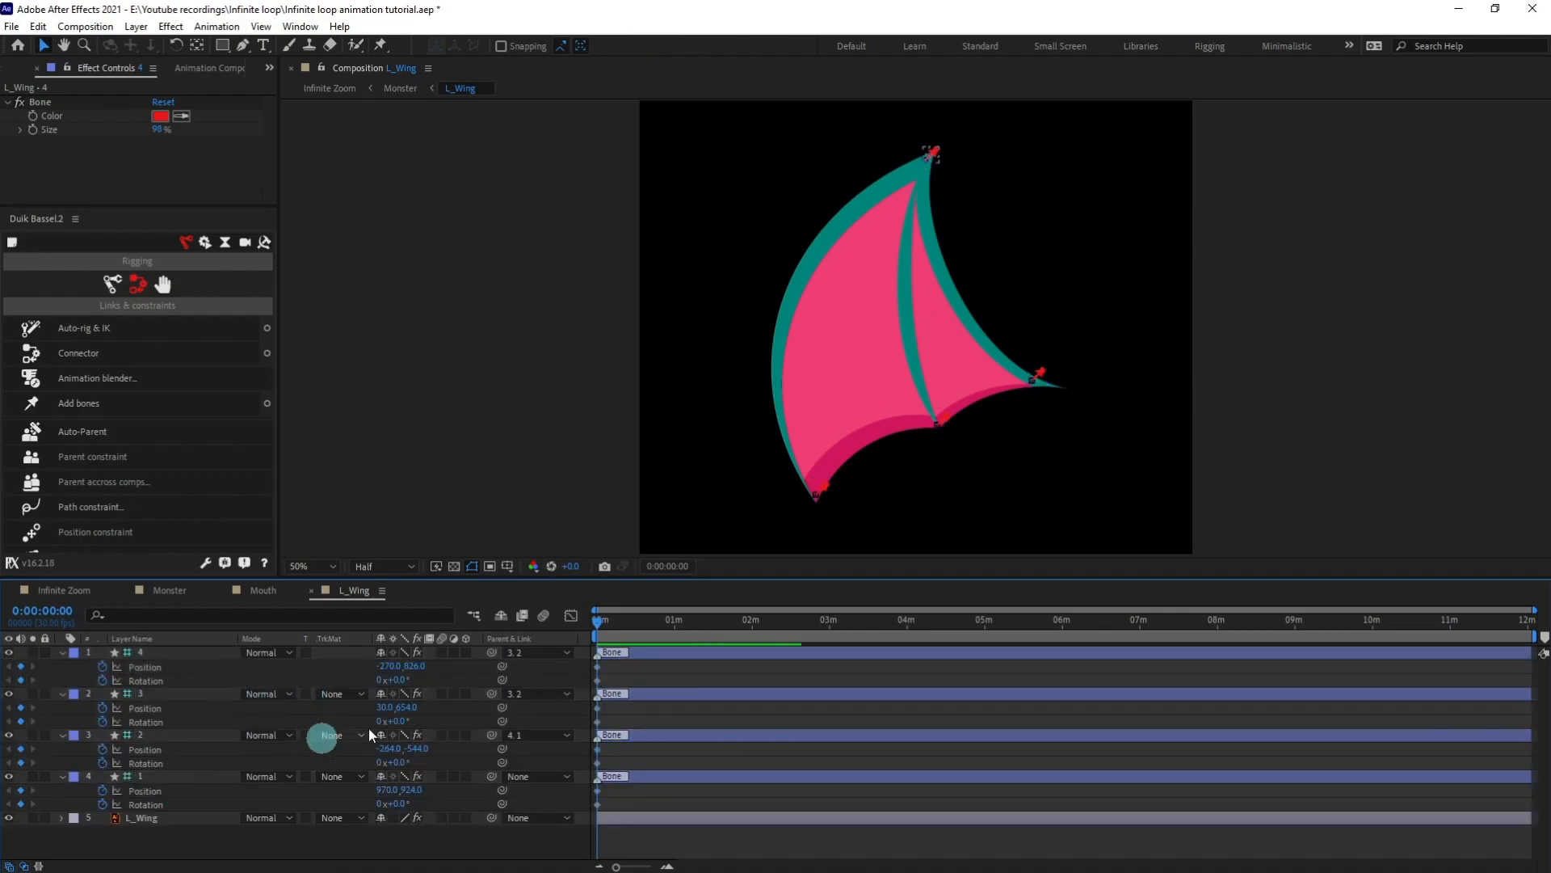
# Add Position and Rotation keyframes for all four bones at frame 6, and return to the first frame.
pyautogui.press('=')
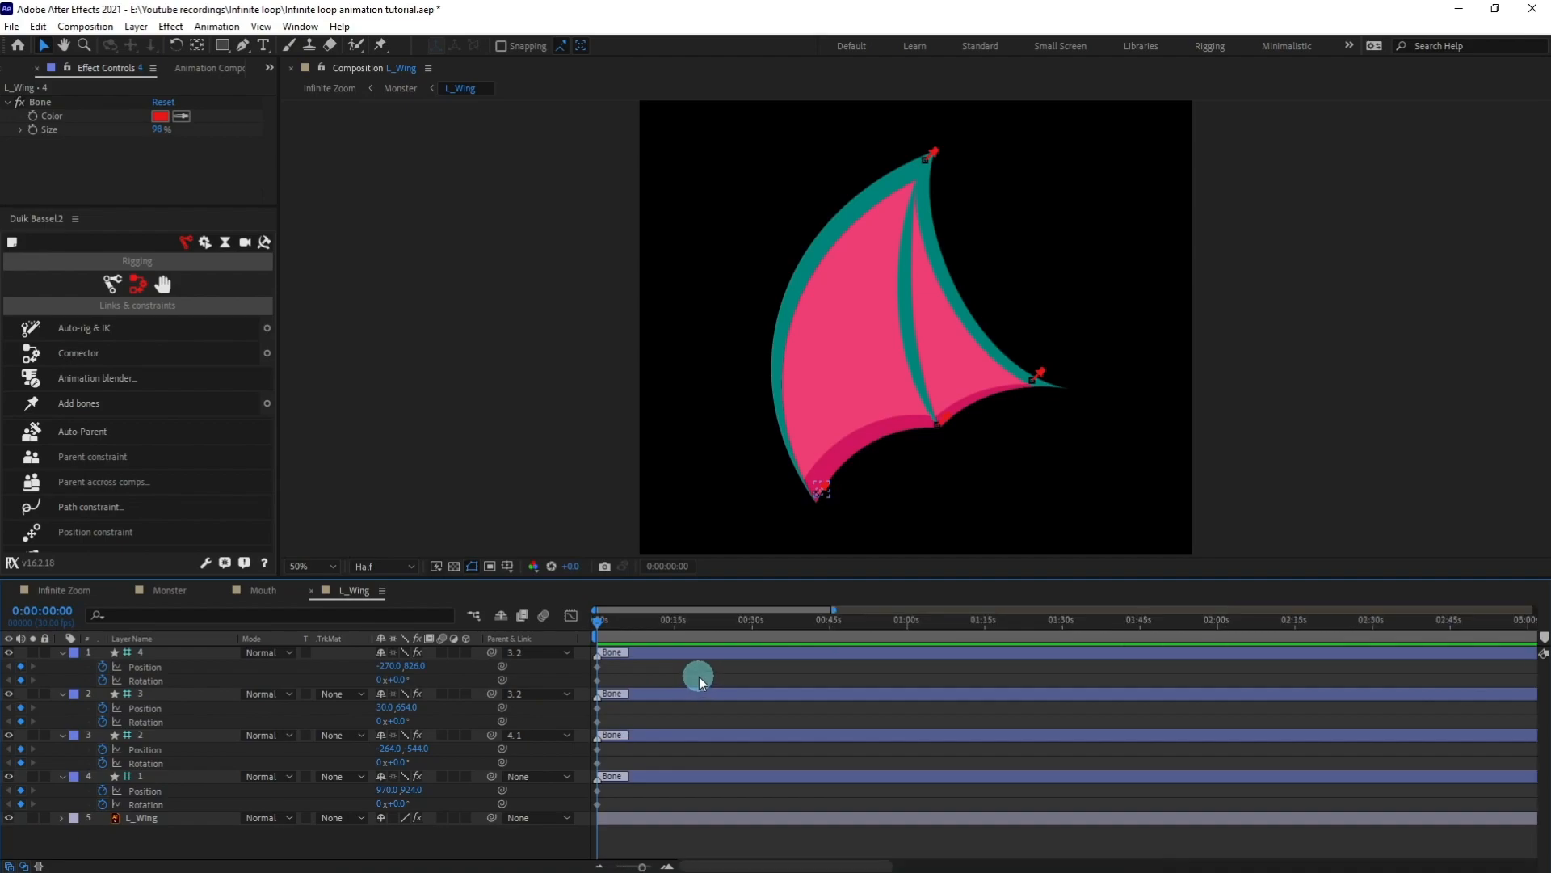
pyautogui.click(45, 610)
pyautogui.write('+6')
pyautogui.press('Return')
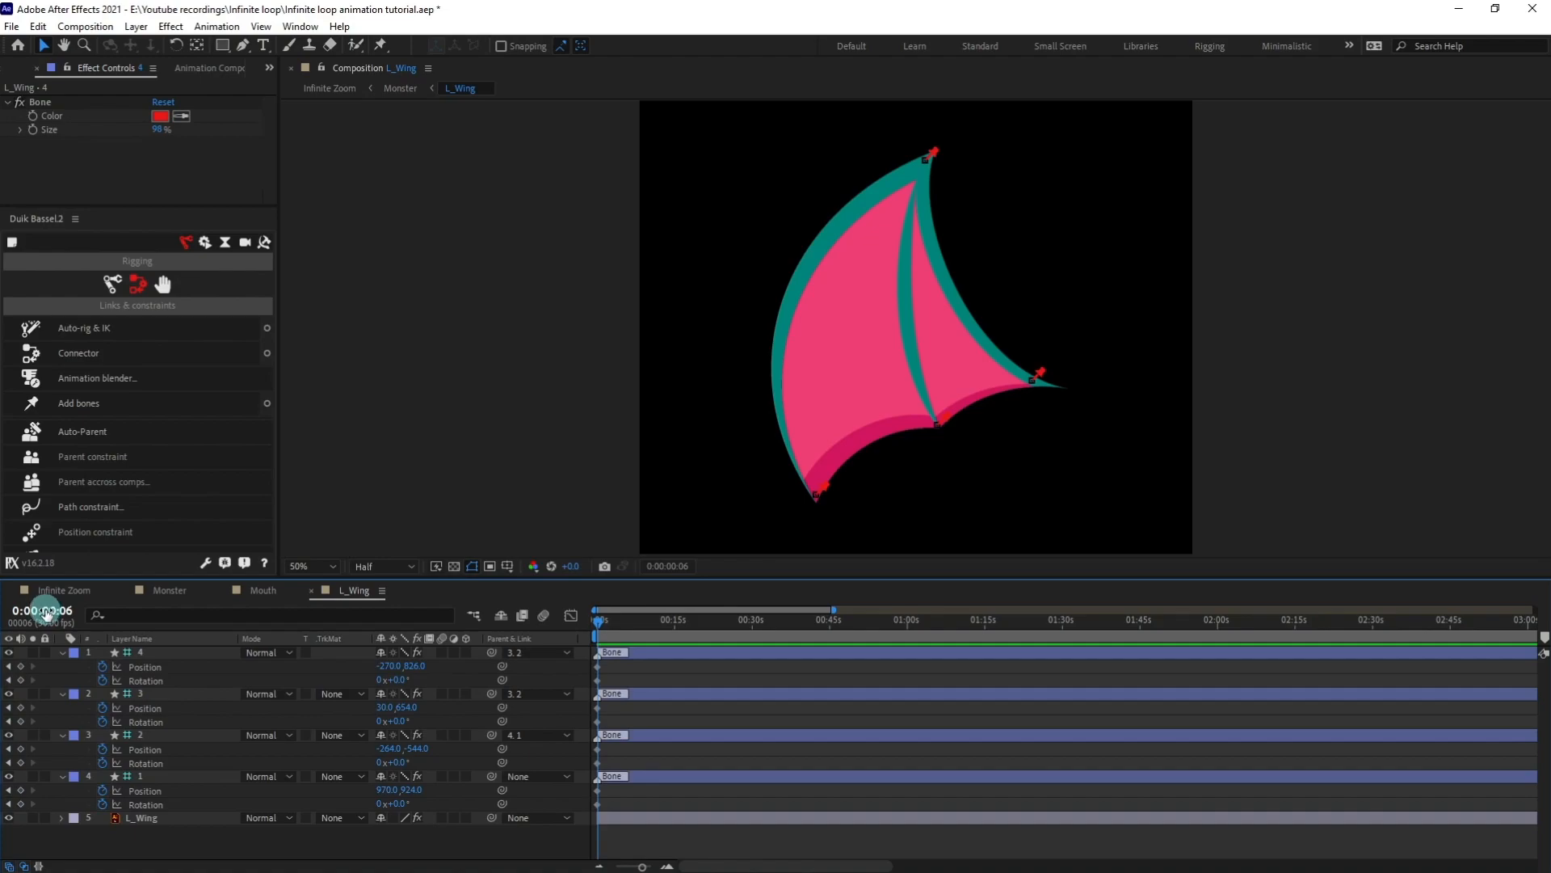
pyautogui.press('=')
pyautogui.press('=')
pyautogui.press('=')
pyautogui.moveTo(22, 667); pyautogui.dragTo(21, 805)
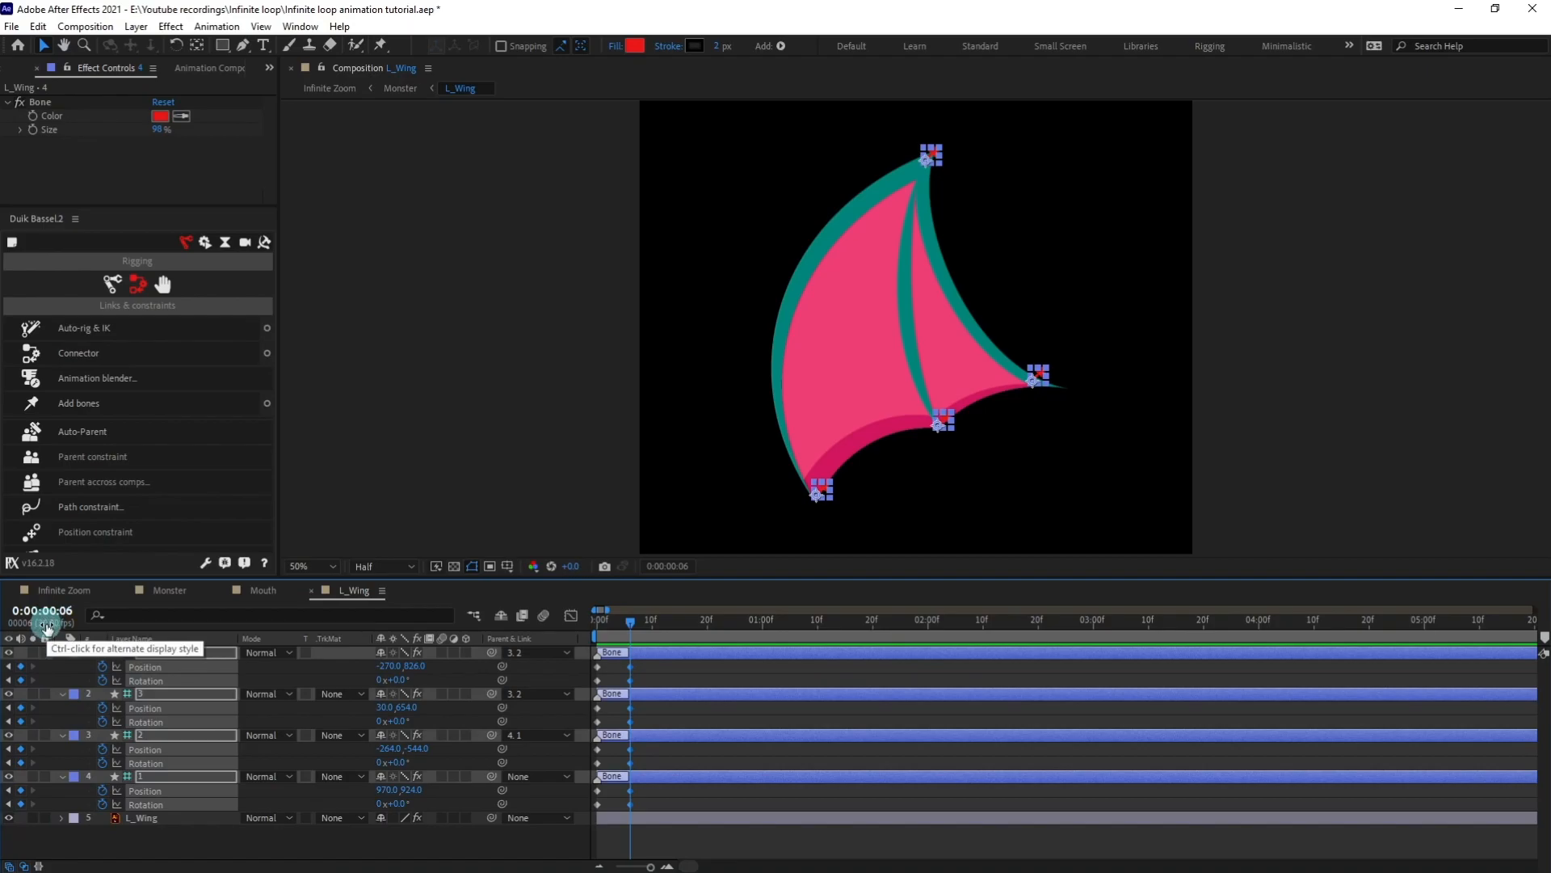
pyautogui.click(689, 675)
pyautogui.press('Home')
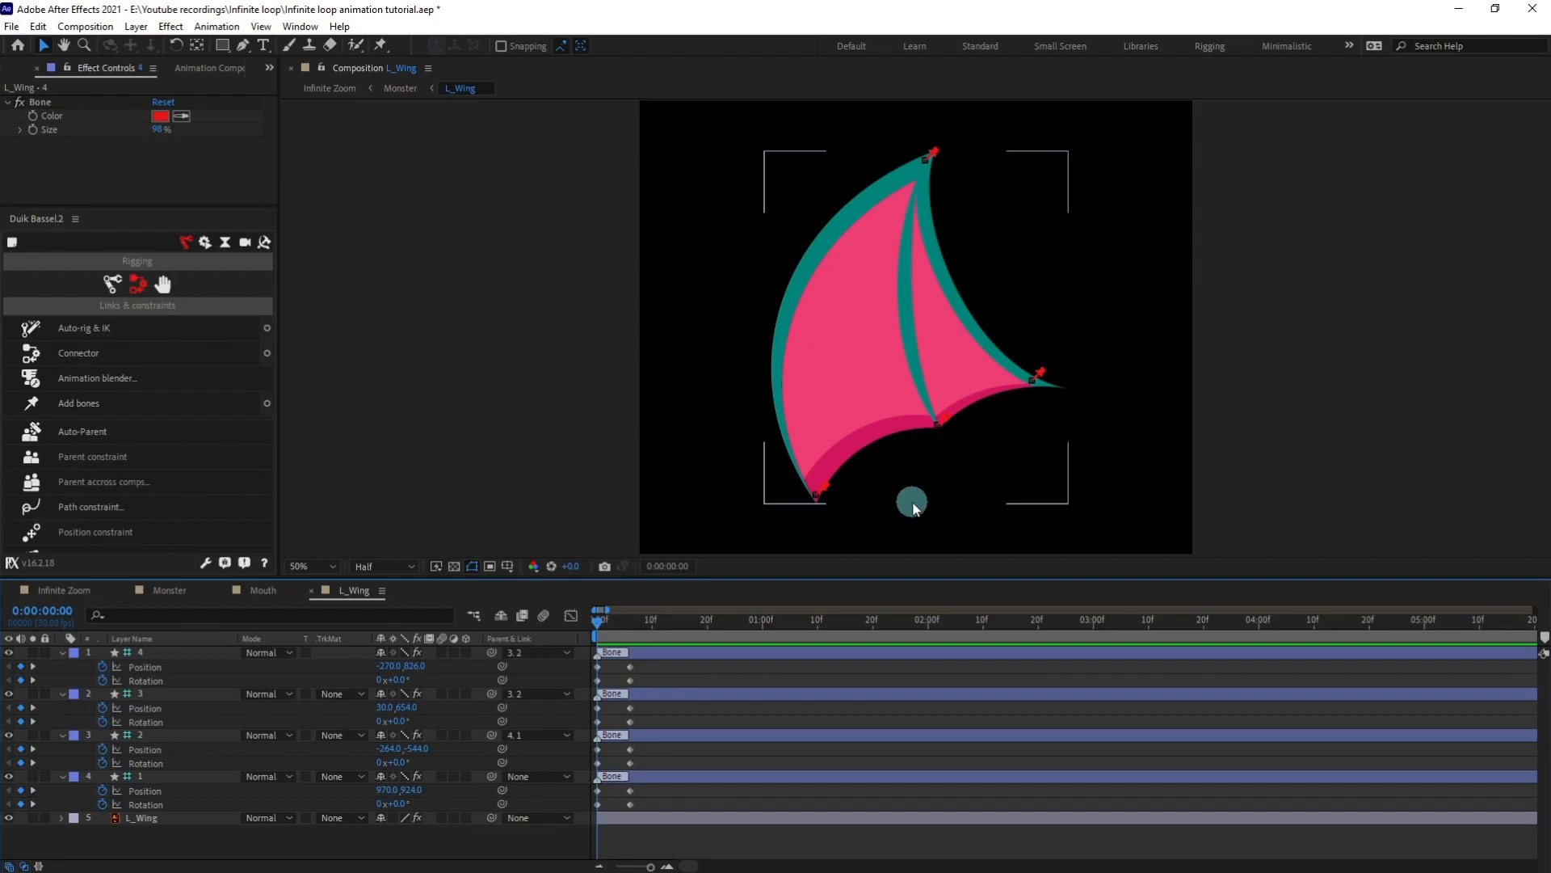
# Set bone 1's rotation to -15° at the first frame.
pyautogui.click(178, 653)
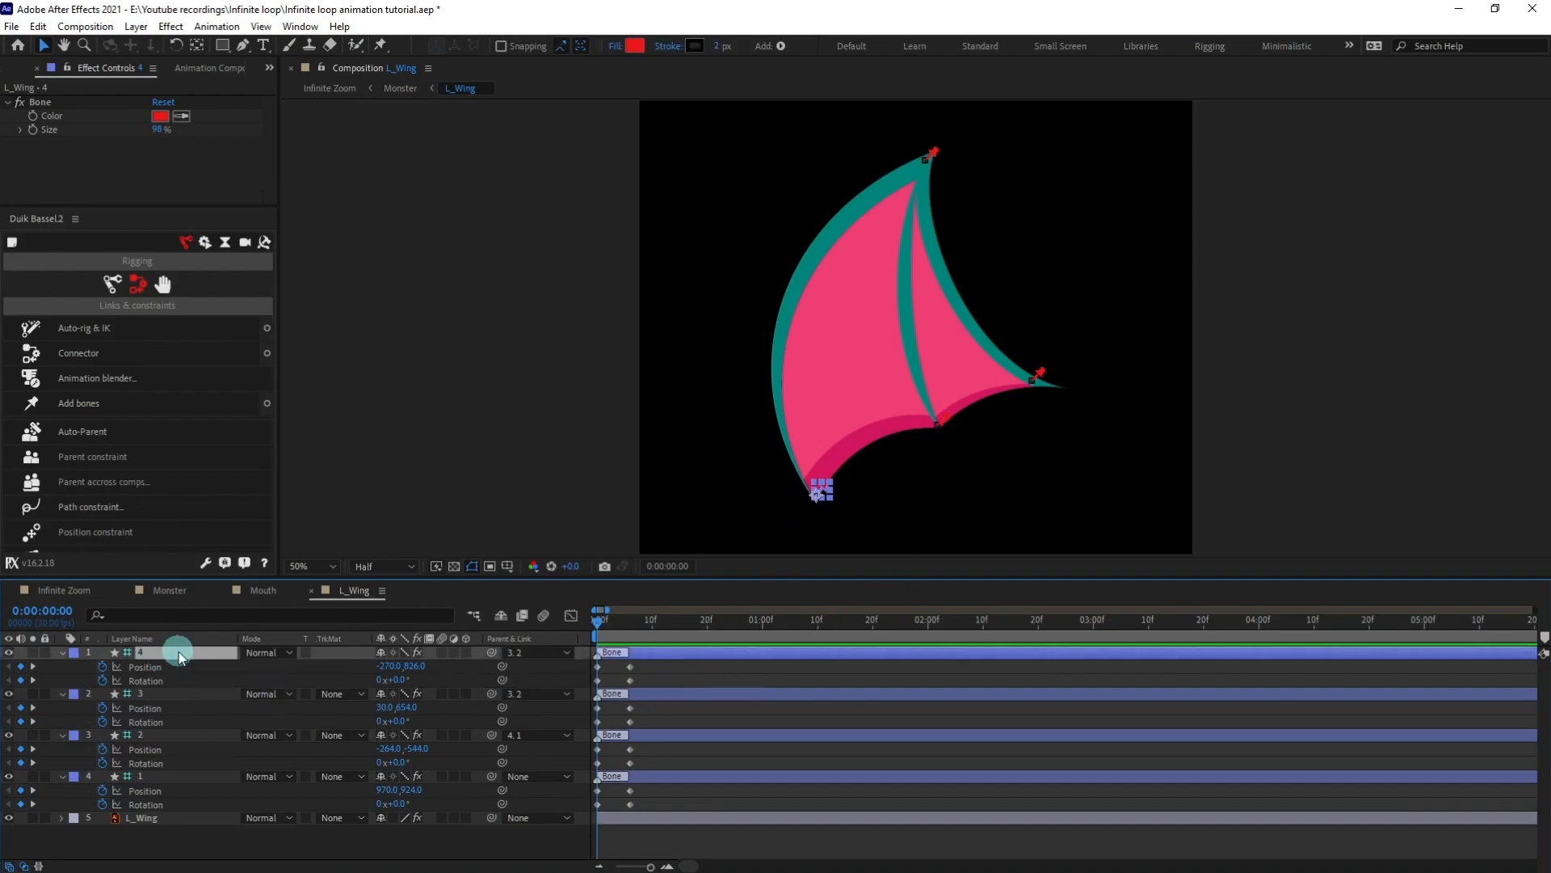
pyautogui.click(192, 774)
pyautogui.moveTo(392, 803); pyautogui.dragTo(390, 806)
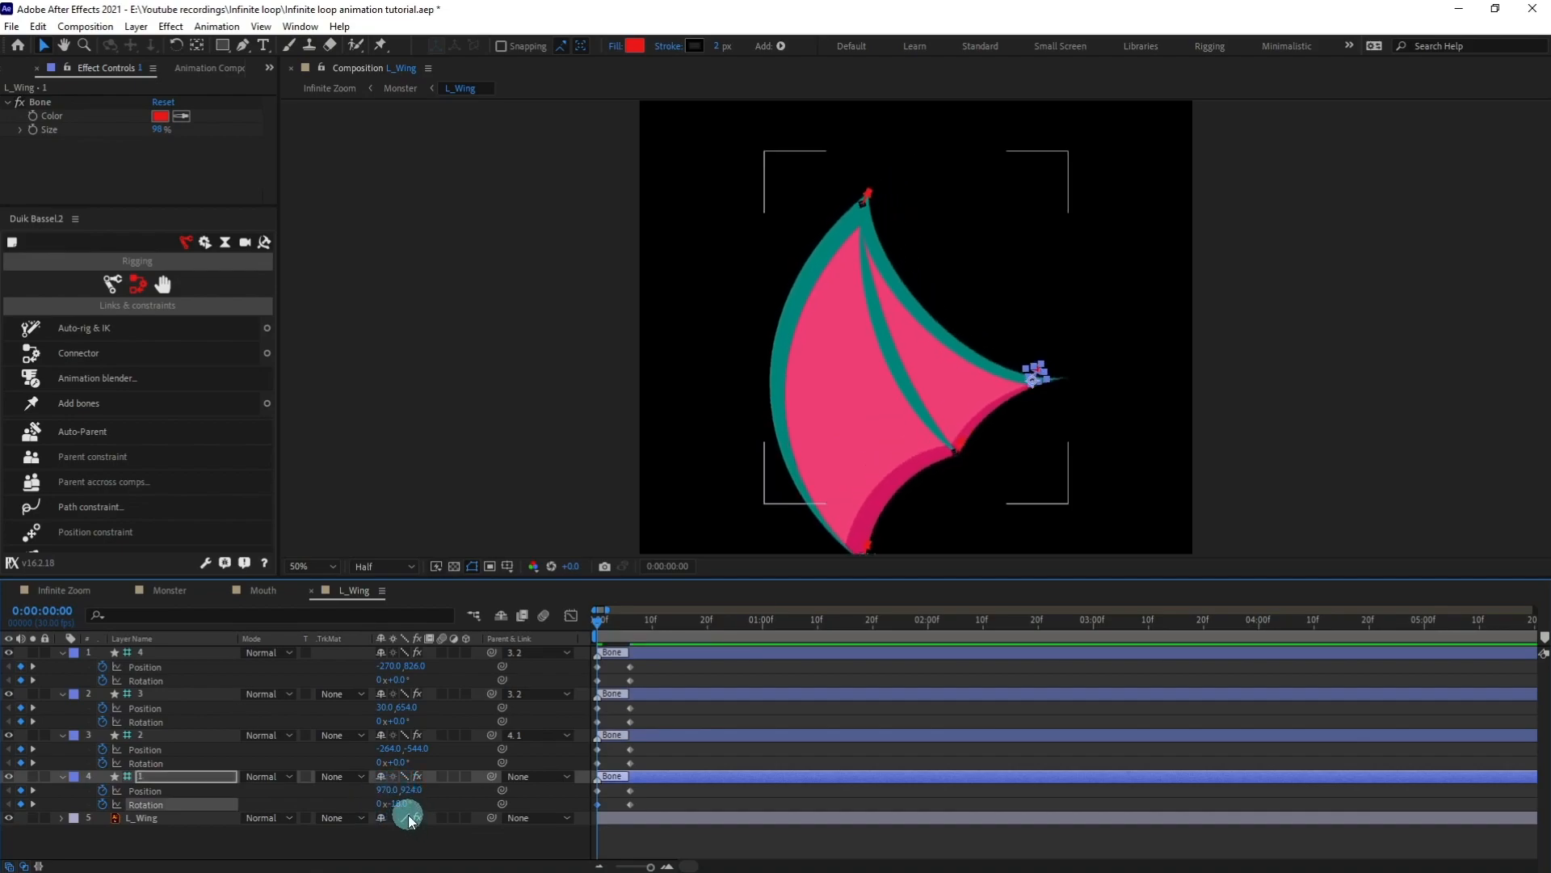
pyautogui.click(402, 804)
pyautogui.write('-15')
pyautogui.press('Return')
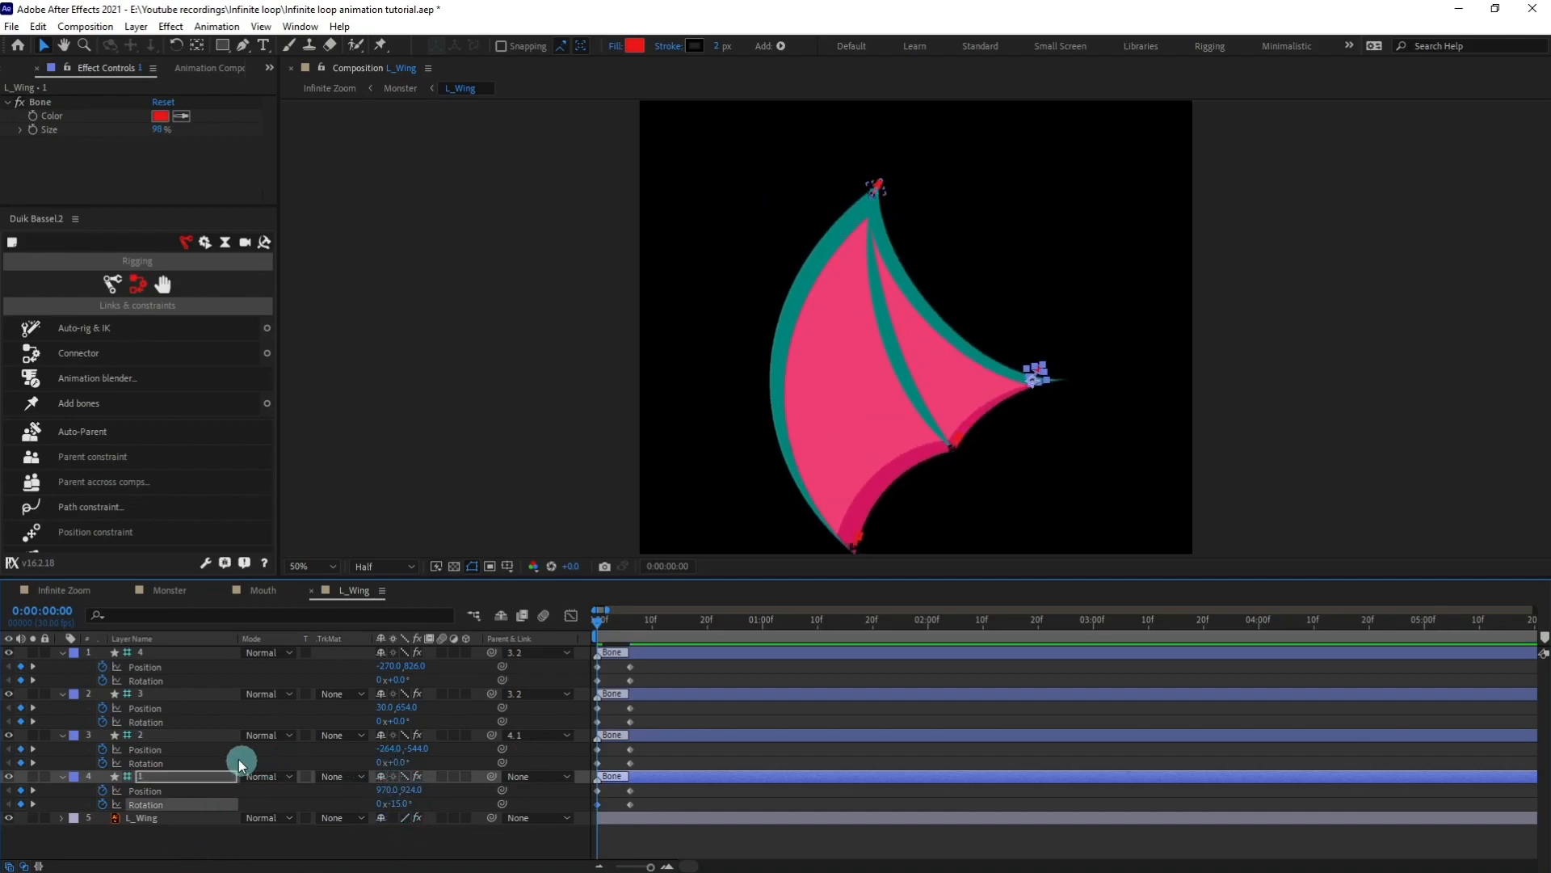
# Try a rotation of -20° on bone 2, undo it, and set the rotation to -10° instead.
pyautogui.click(191, 735)
pyautogui.click(396, 762)
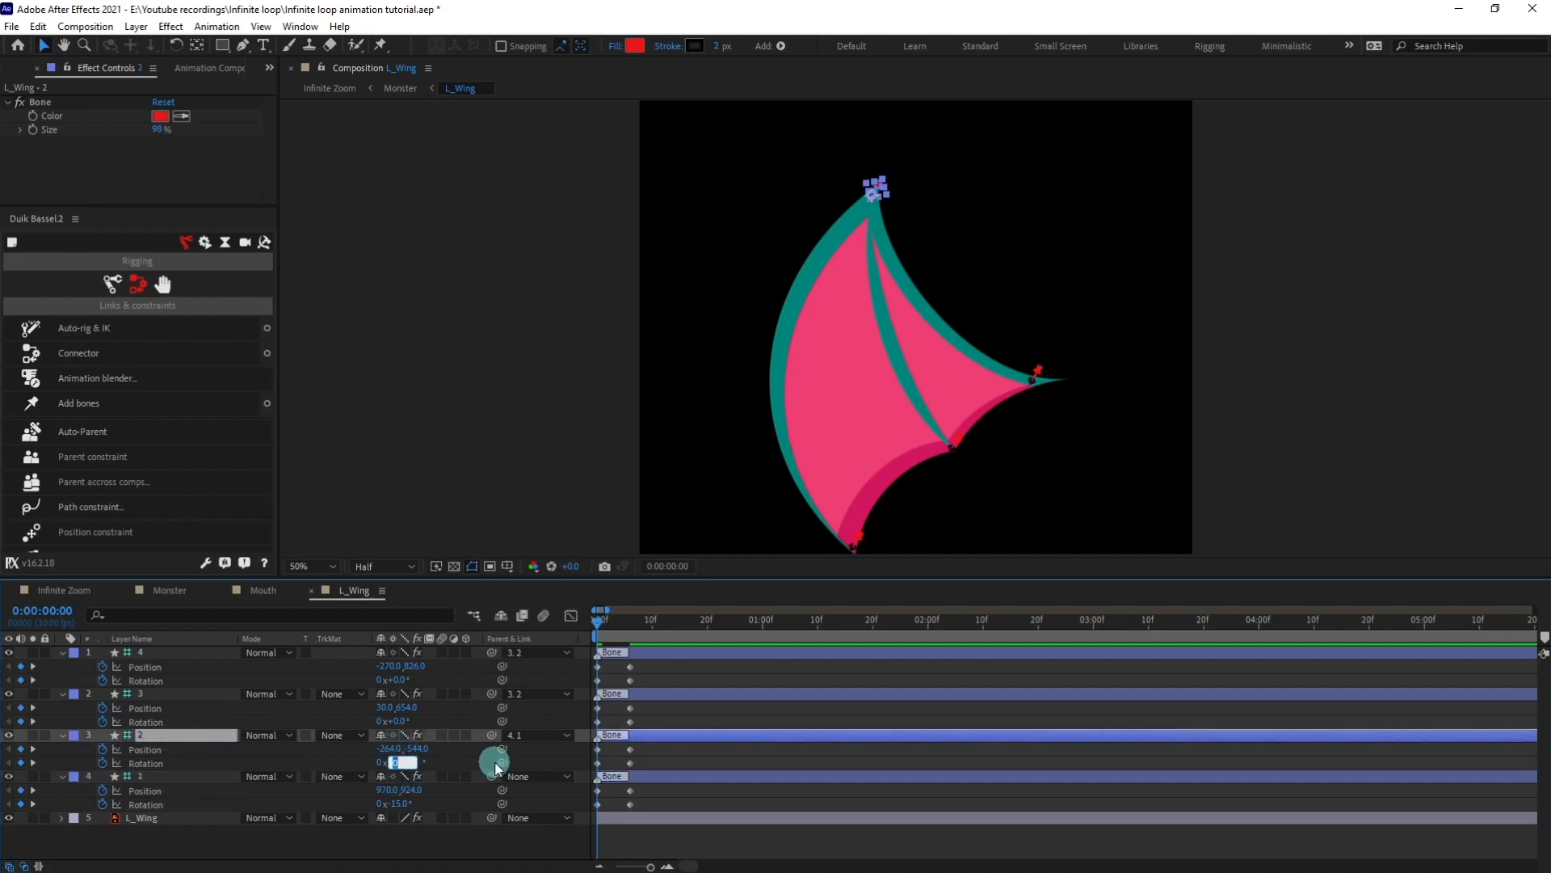
pyautogui.write('-20')
pyautogui.press('Return')
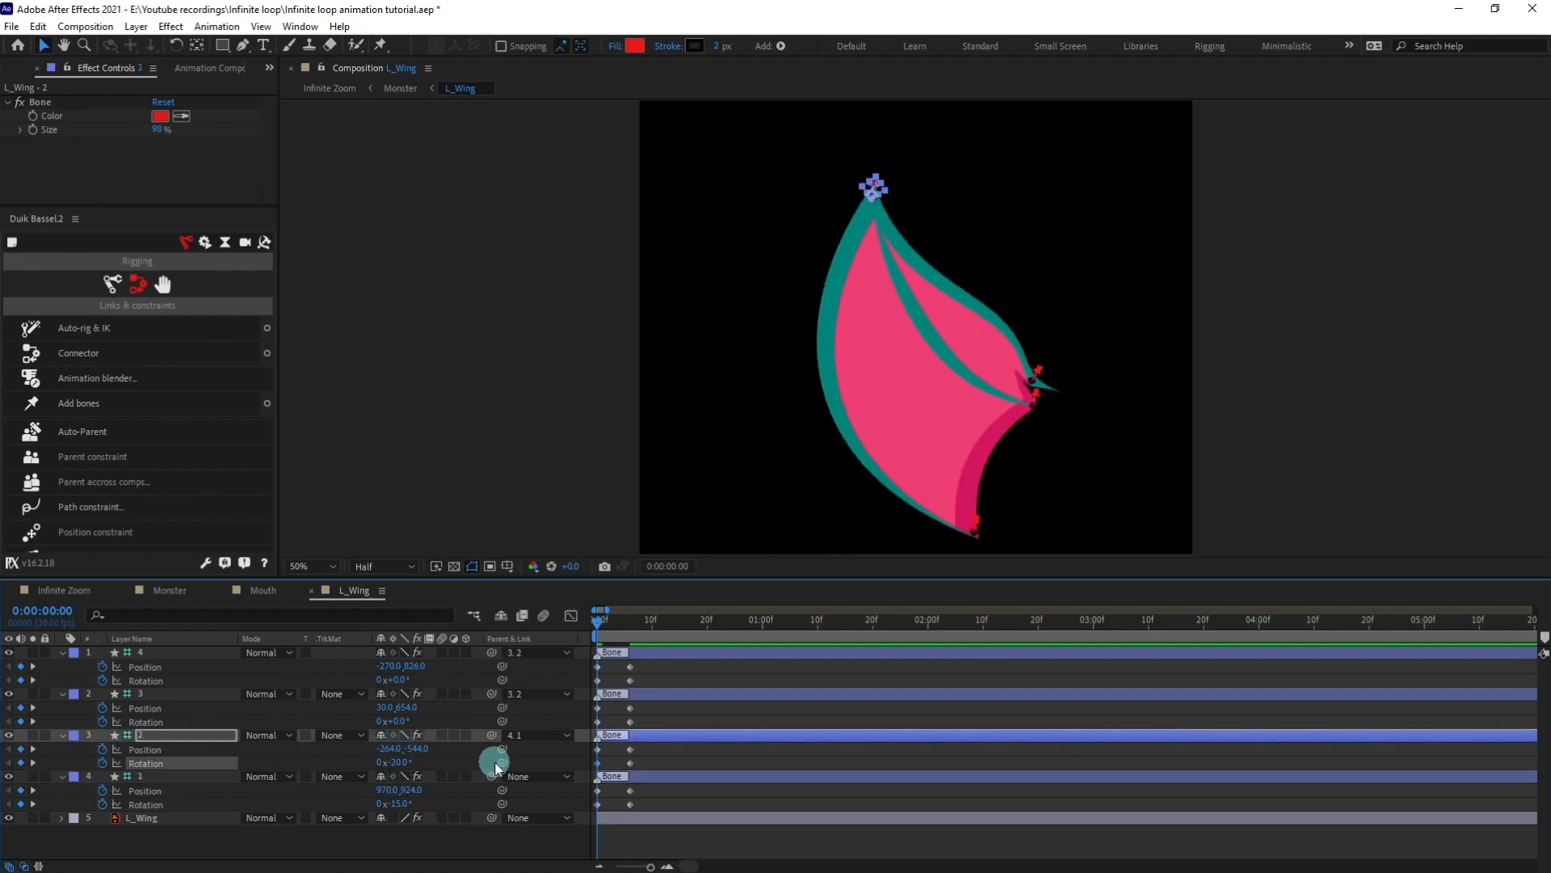
pyautogui.hotkey('ctrl', 'z')
pyautogui.moveTo(405, 763); pyautogui.dragTo(396, 762)
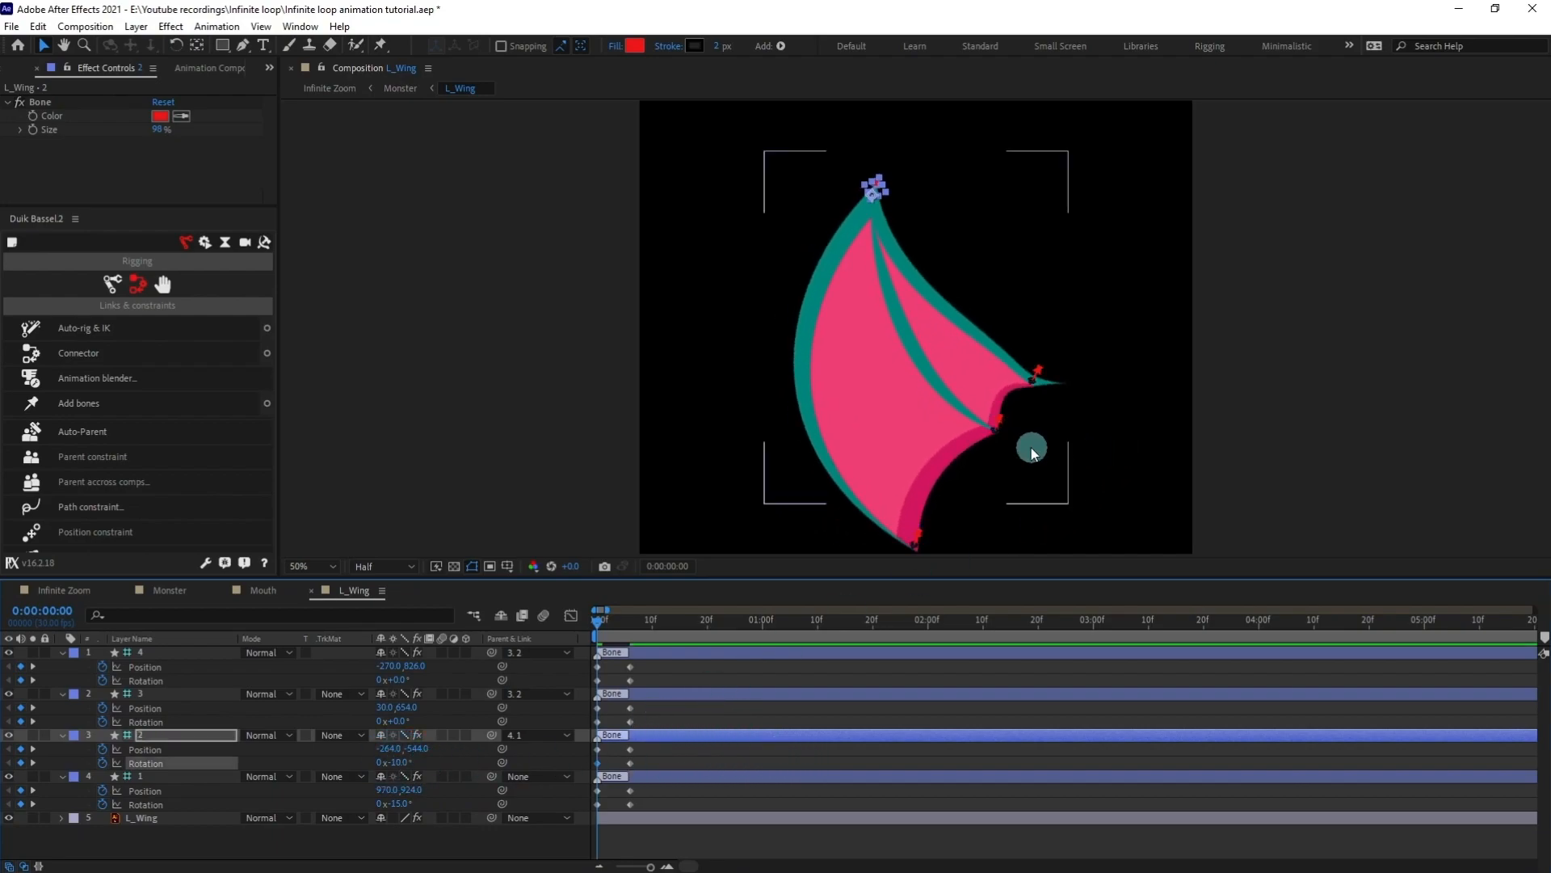
# Move bone 3 at the wing's middle lower point to a position of about 81, 691 at the first frame.
pyautogui.scroll(2, 1026, 443)
pyautogui.click(1054, 349)
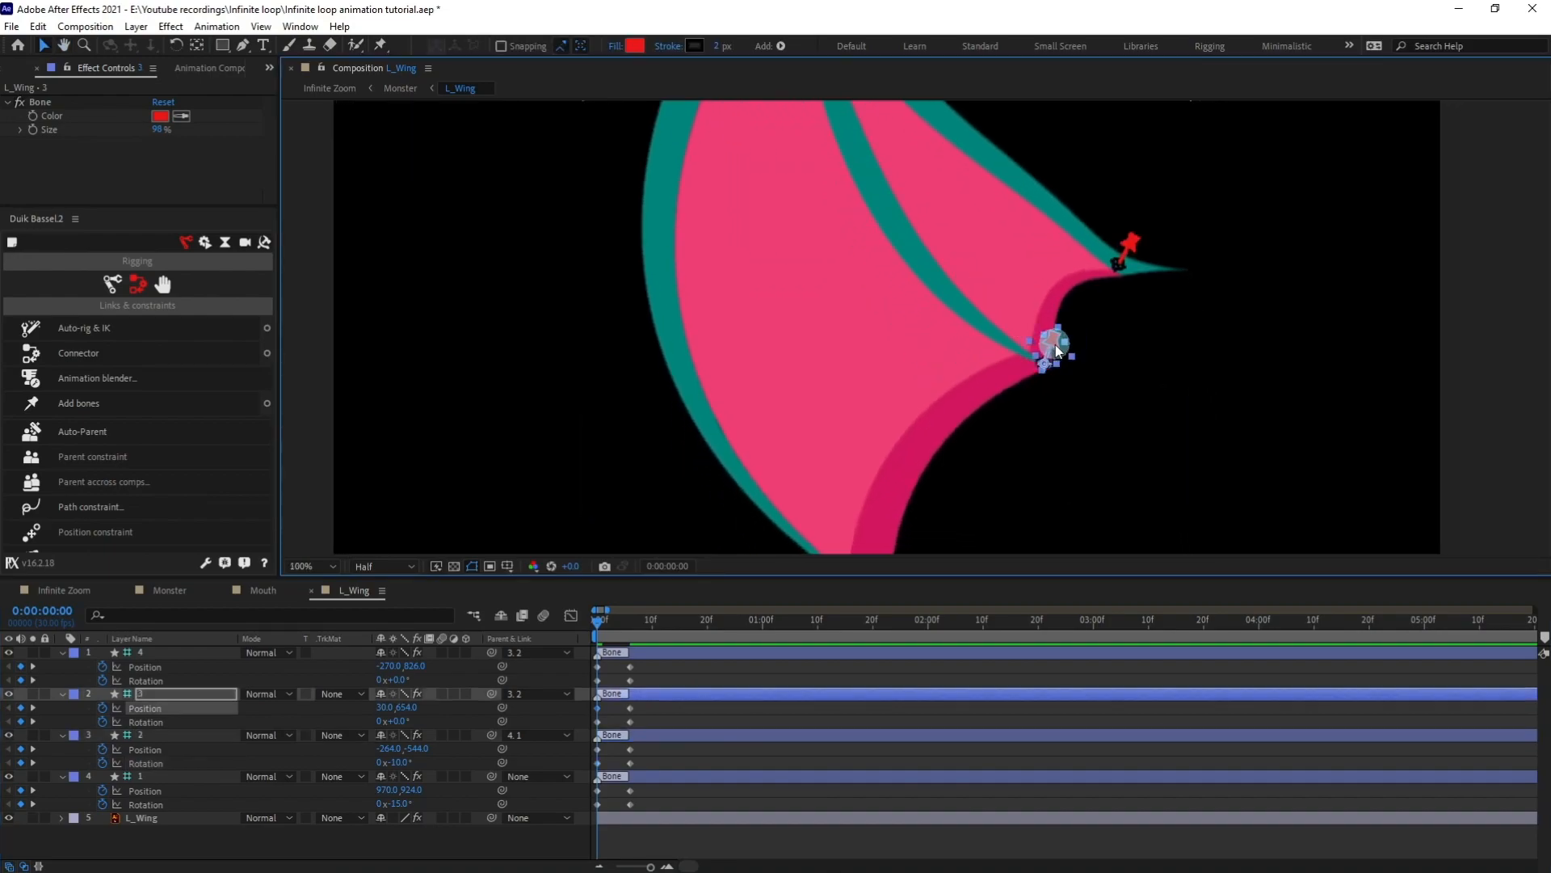
pyautogui.moveTo(1051, 347); pyautogui.dragTo(1102, 355)
pyautogui.scroll(-2, 1051, 361)
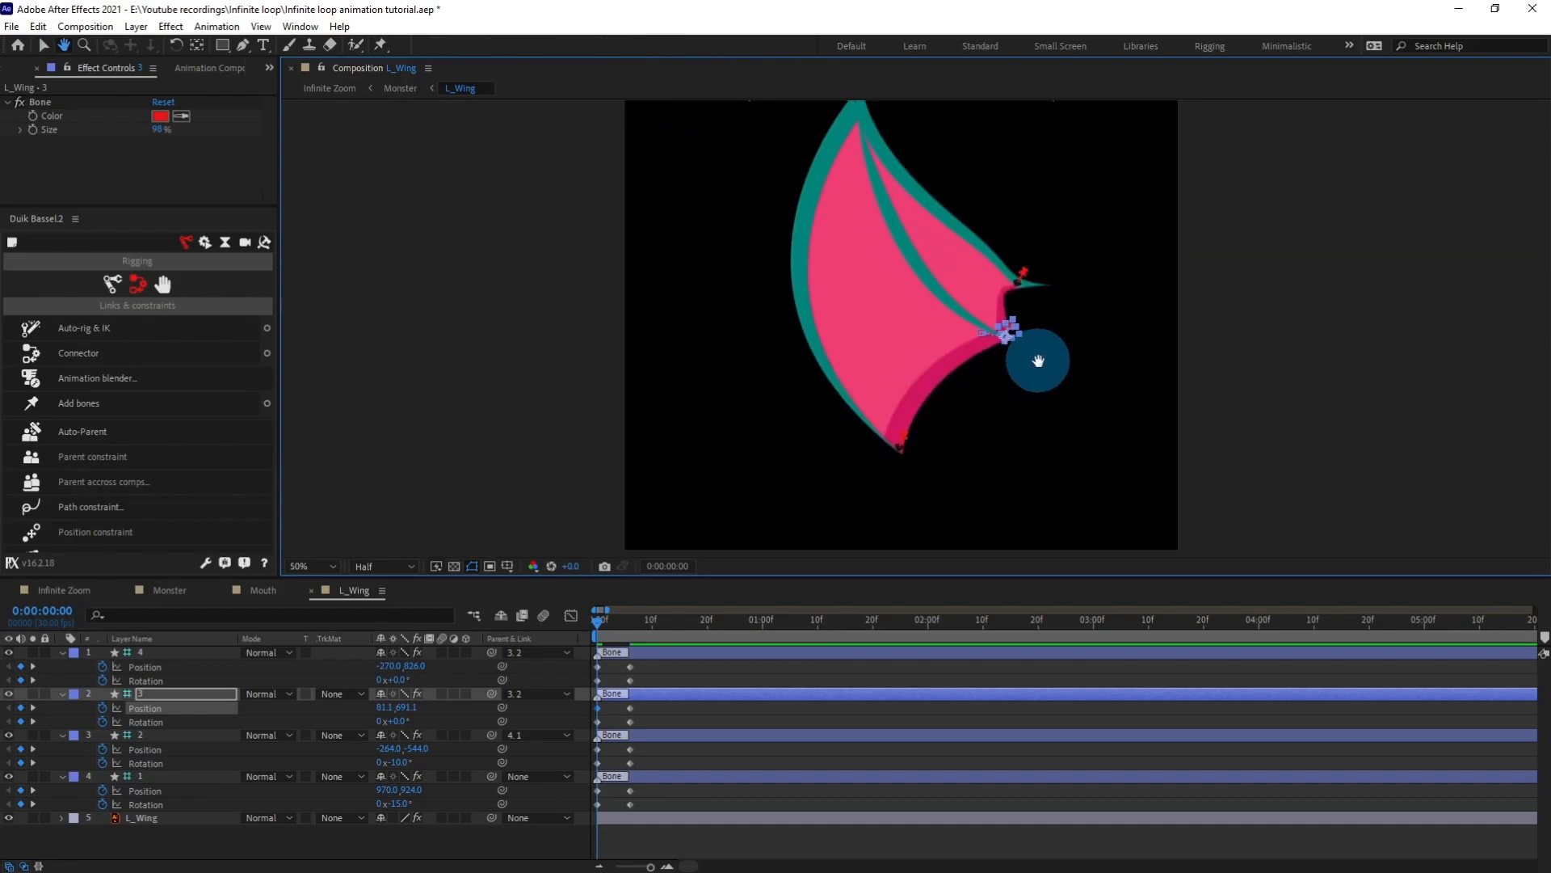
pyautogui.scroll(2, 961, 433)
pyautogui.scroll(-2, 878, 509)
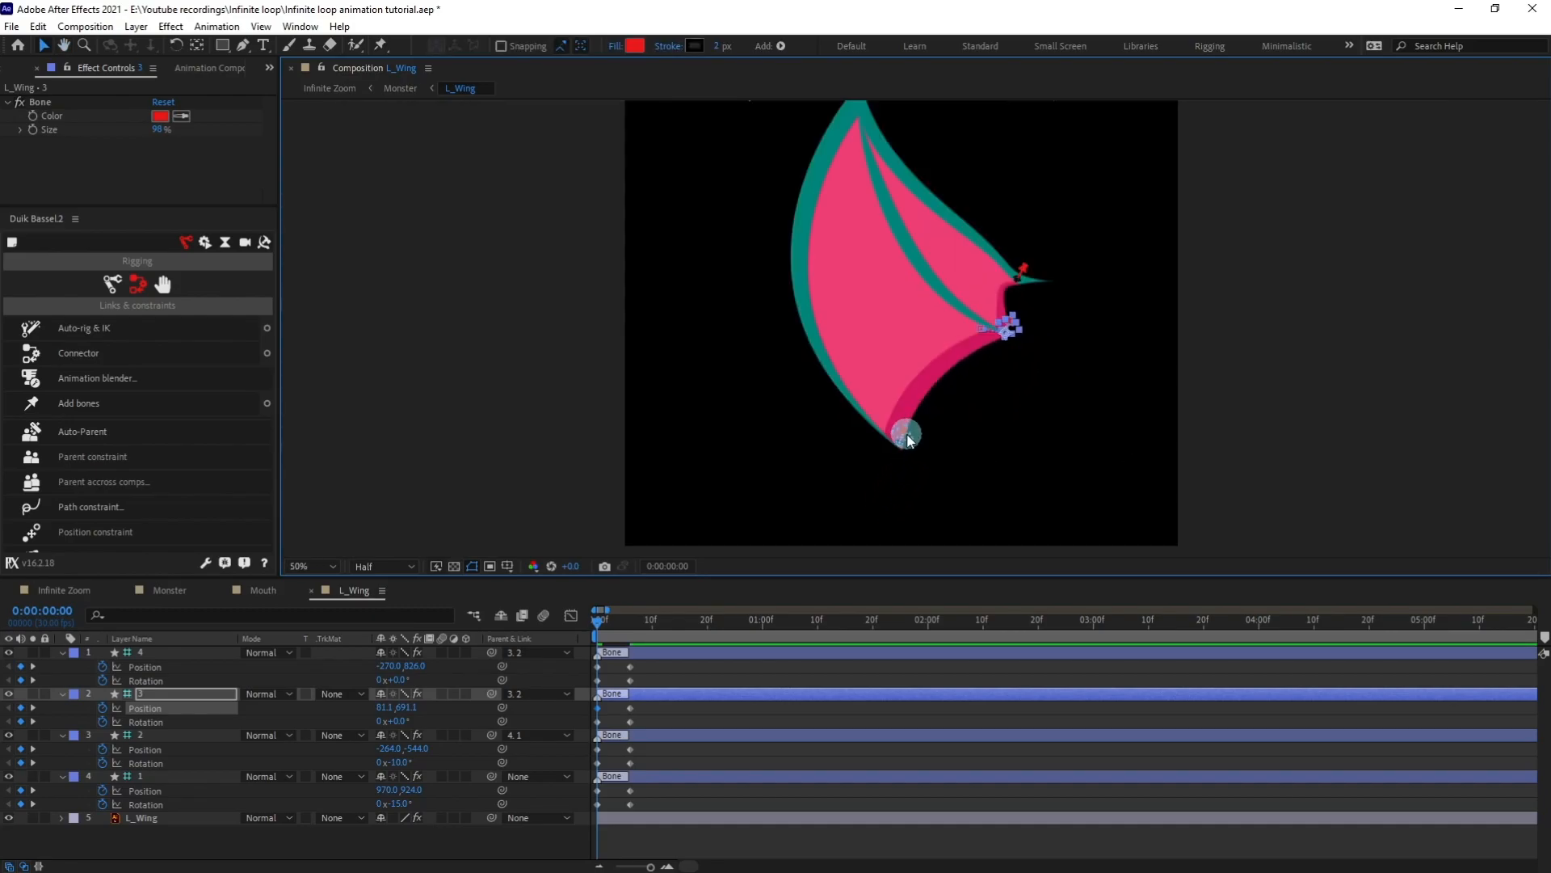
# Move bone 4 at the wing's lower tip to a position of about -70, 912 at the first frame.
pyautogui.click(907, 437)
pyautogui.scroll(2, 922, 439)
pyautogui.moveTo(880, 433); pyautogui.dragTo(1063, 418)
pyautogui.scroll(-2, 1000, 457)
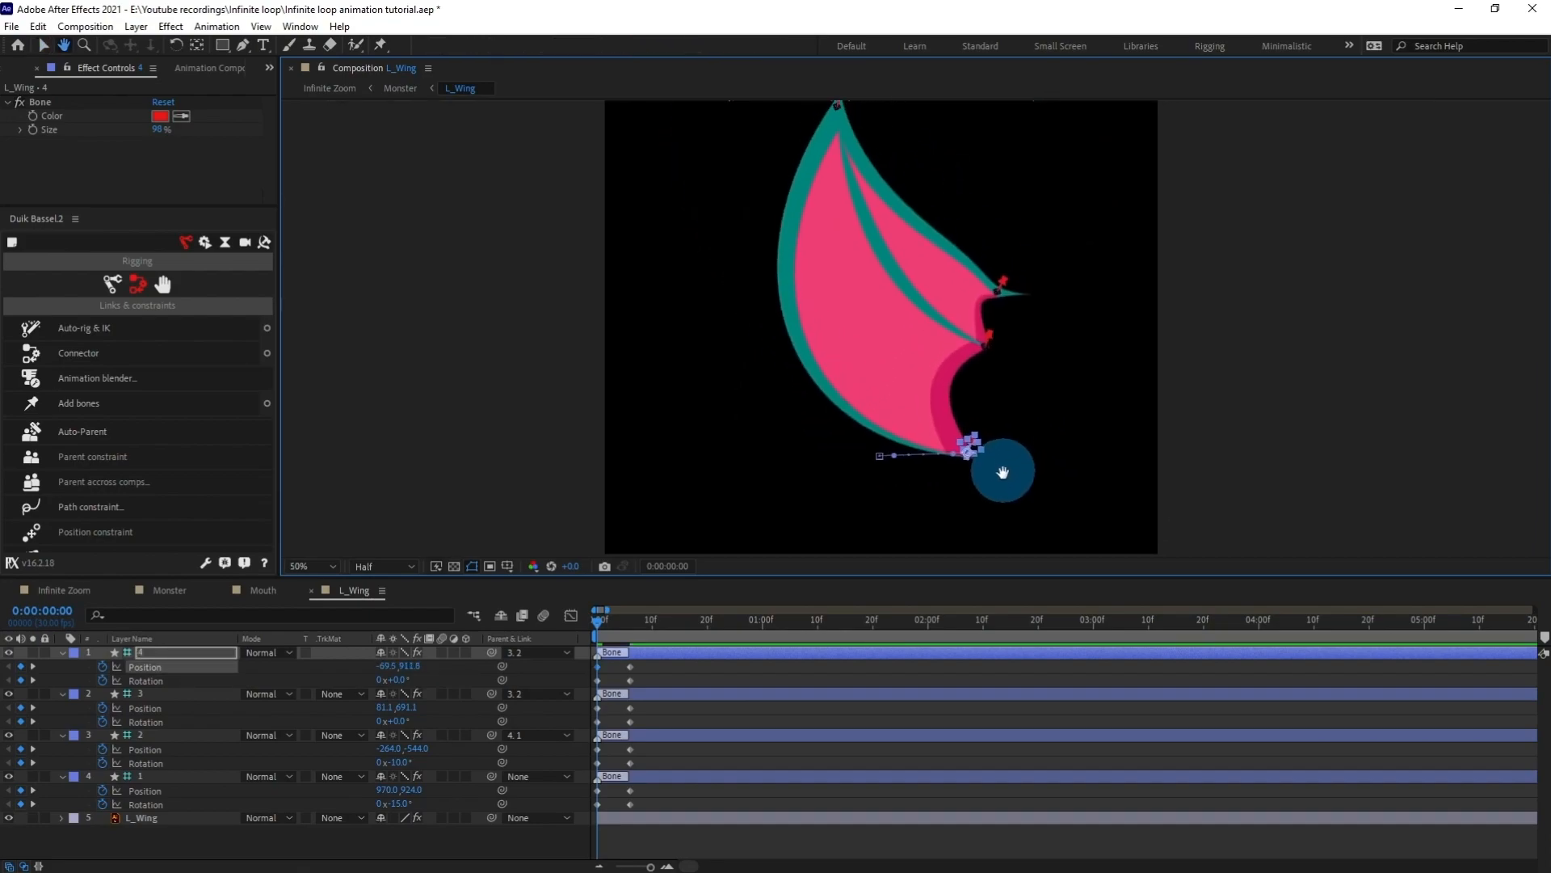
# Set bone 1's rotation to 20° at frame 6.
pyautogui.press('k')
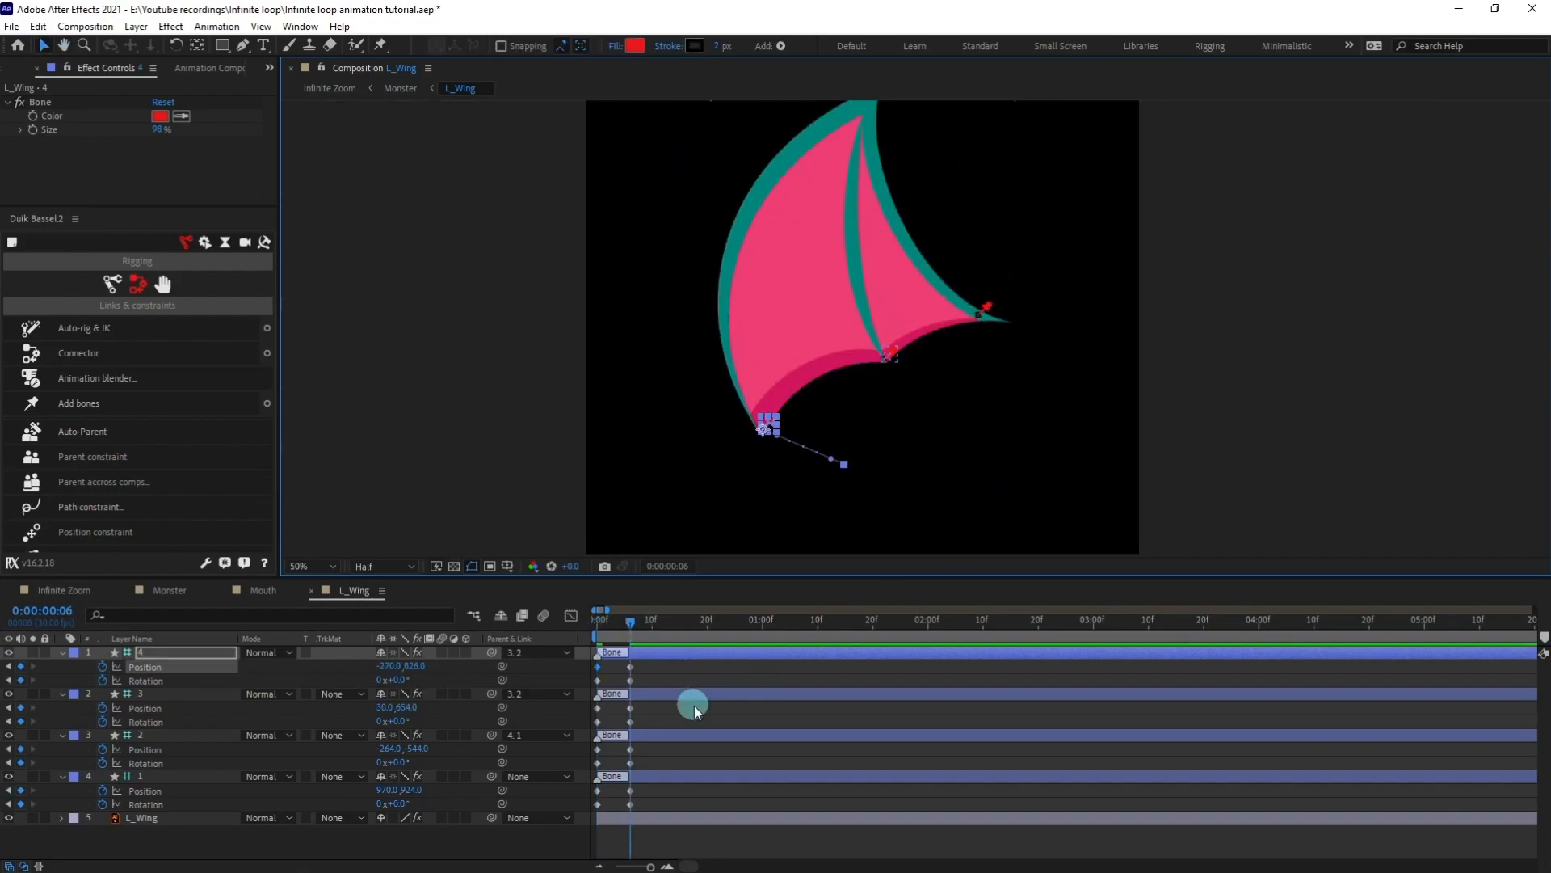
pyautogui.click(692, 671)
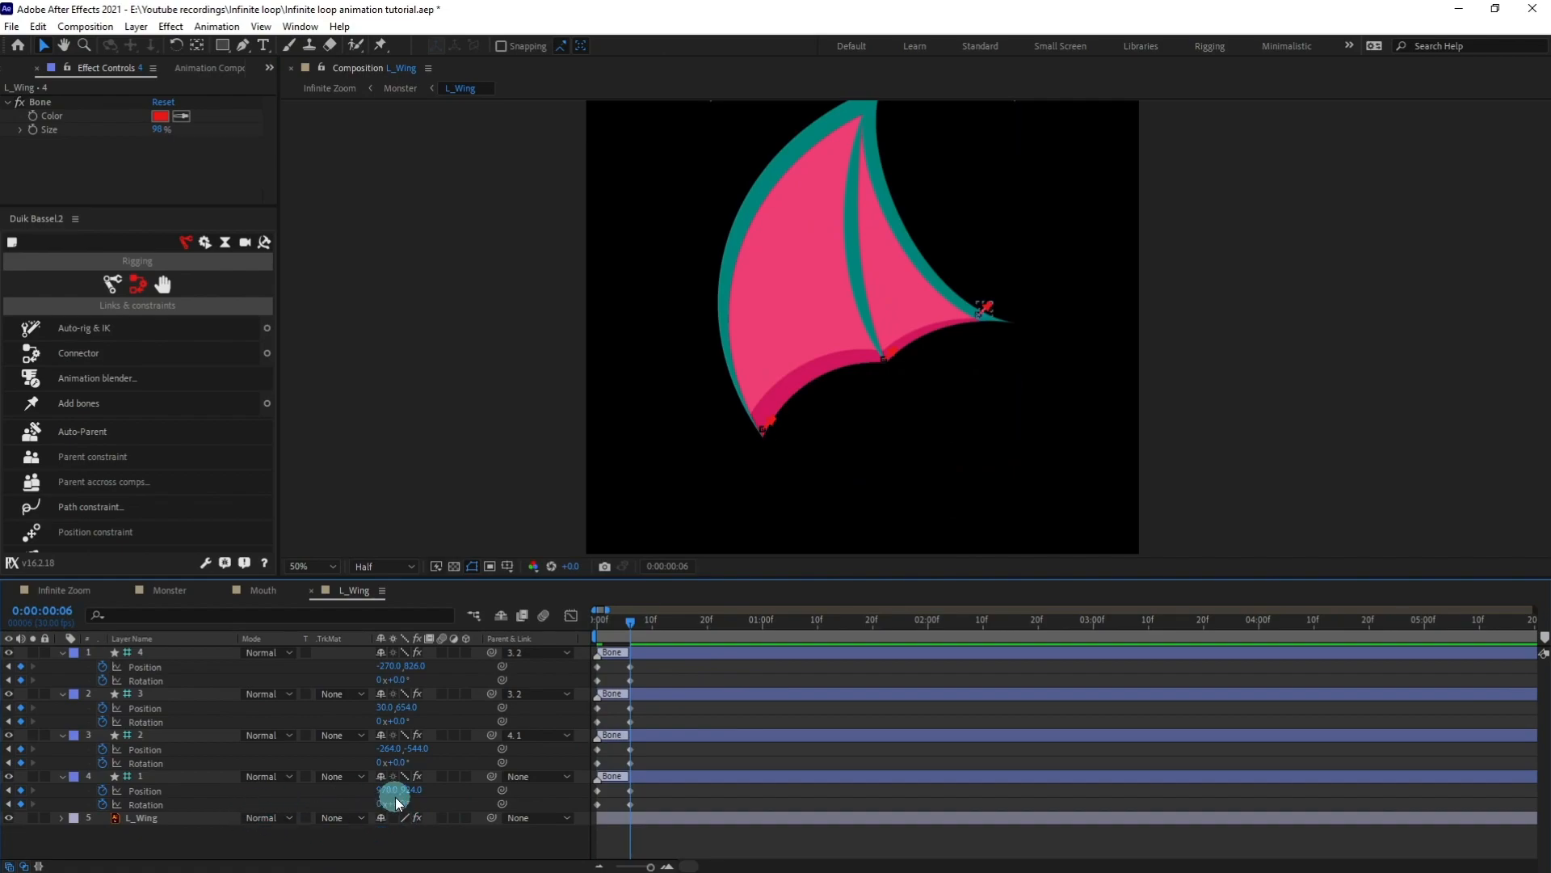
pyautogui.moveTo(398, 806); pyautogui.dragTo(453, 816)
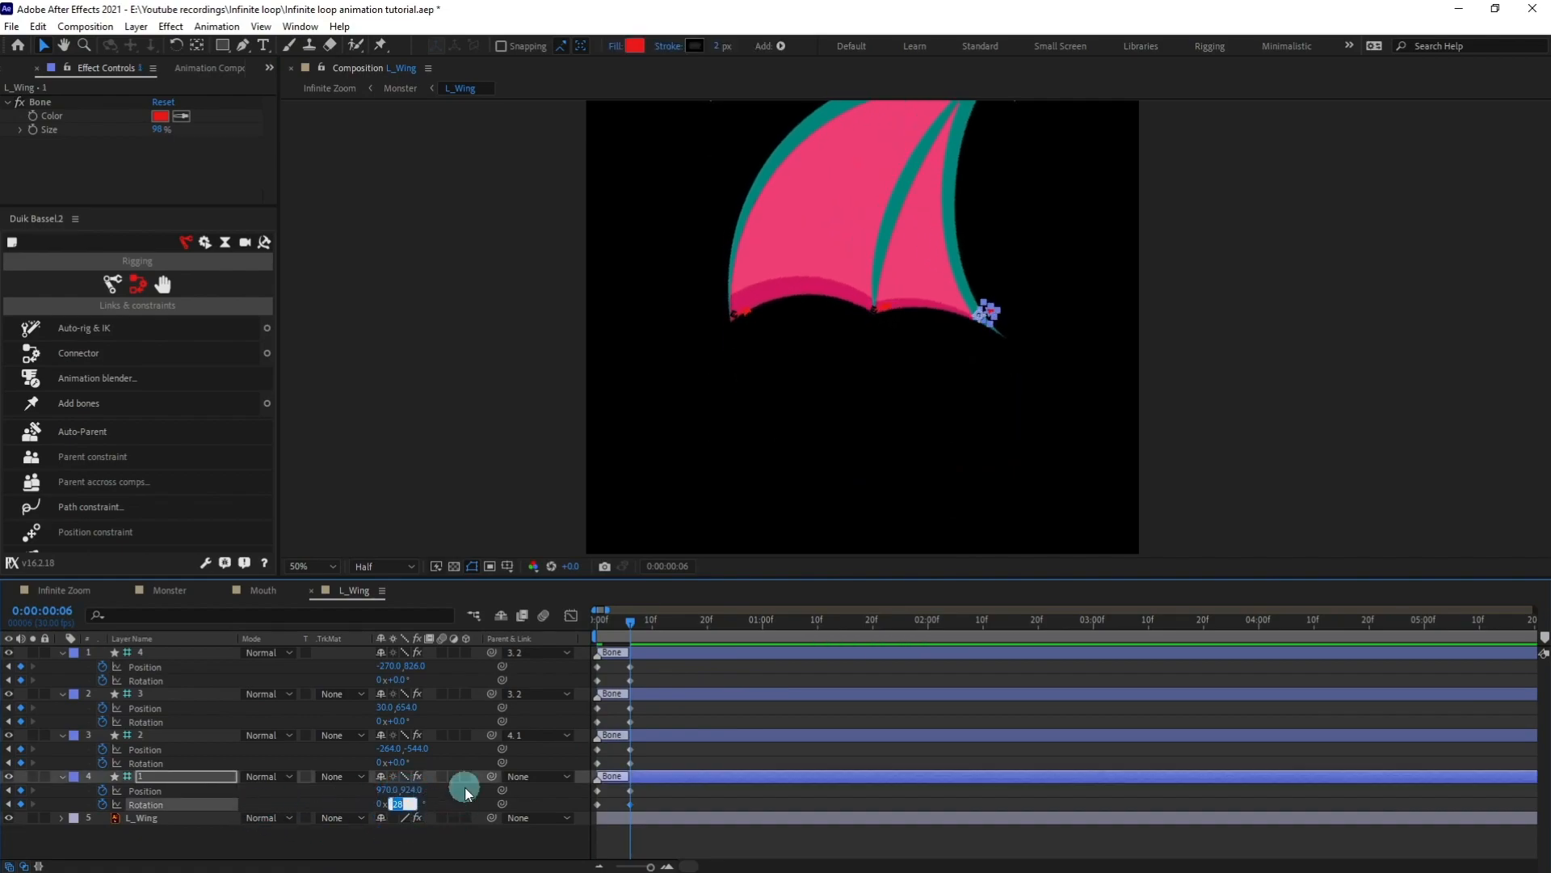
pyautogui.write('20')
pyautogui.press('Return')
# Set bone 2's rotation to 30° at frame 6.
pyautogui.click(166, 735)
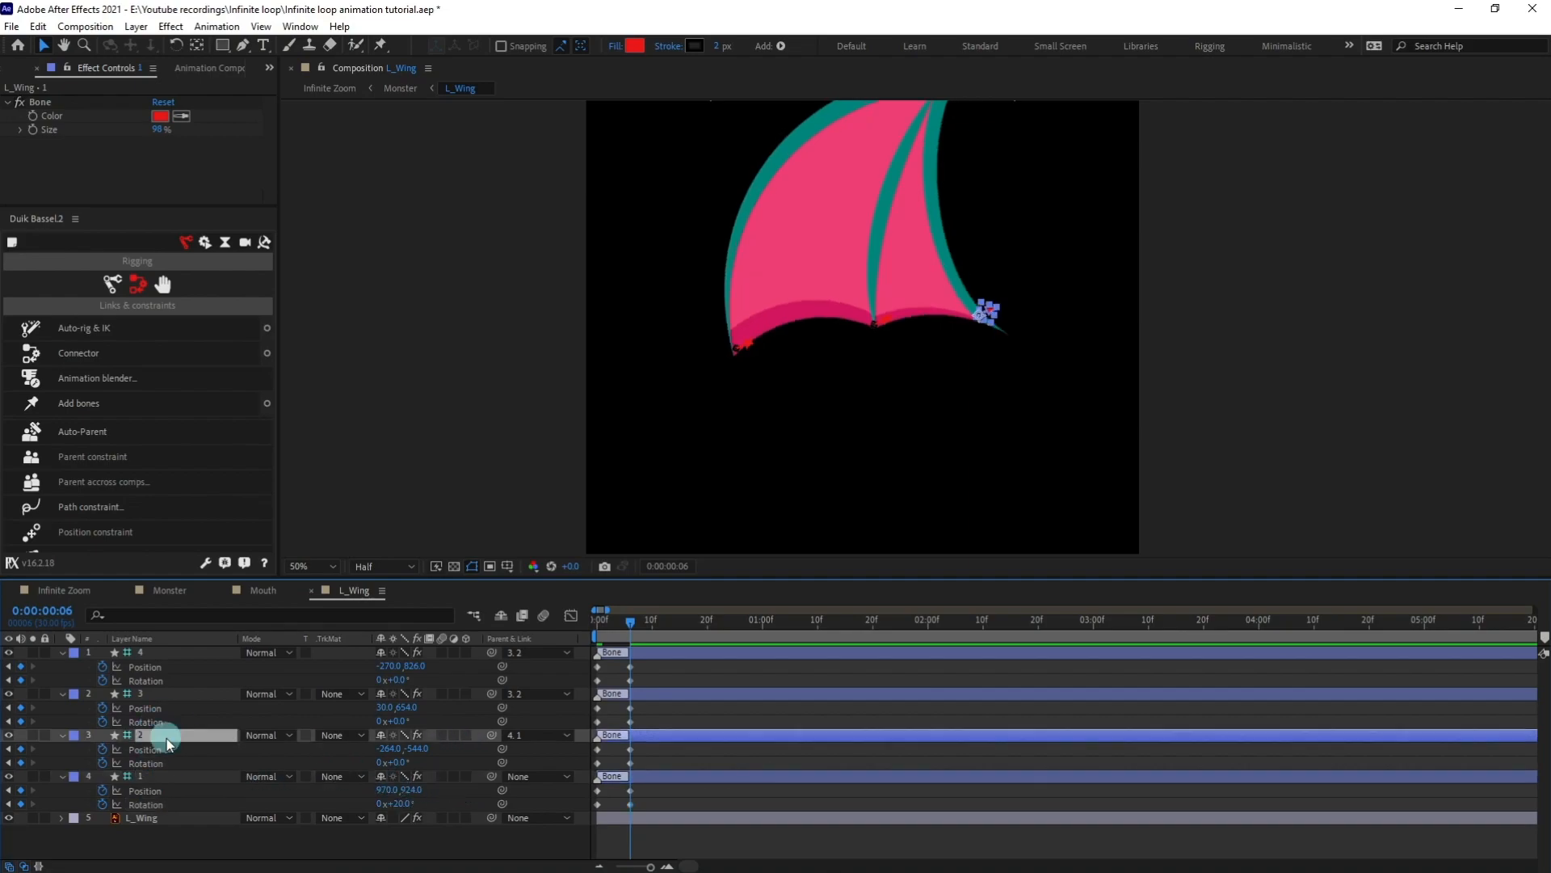
pyautogui.moveTo(398, 763); pyautogui.dragTo(410, 762)
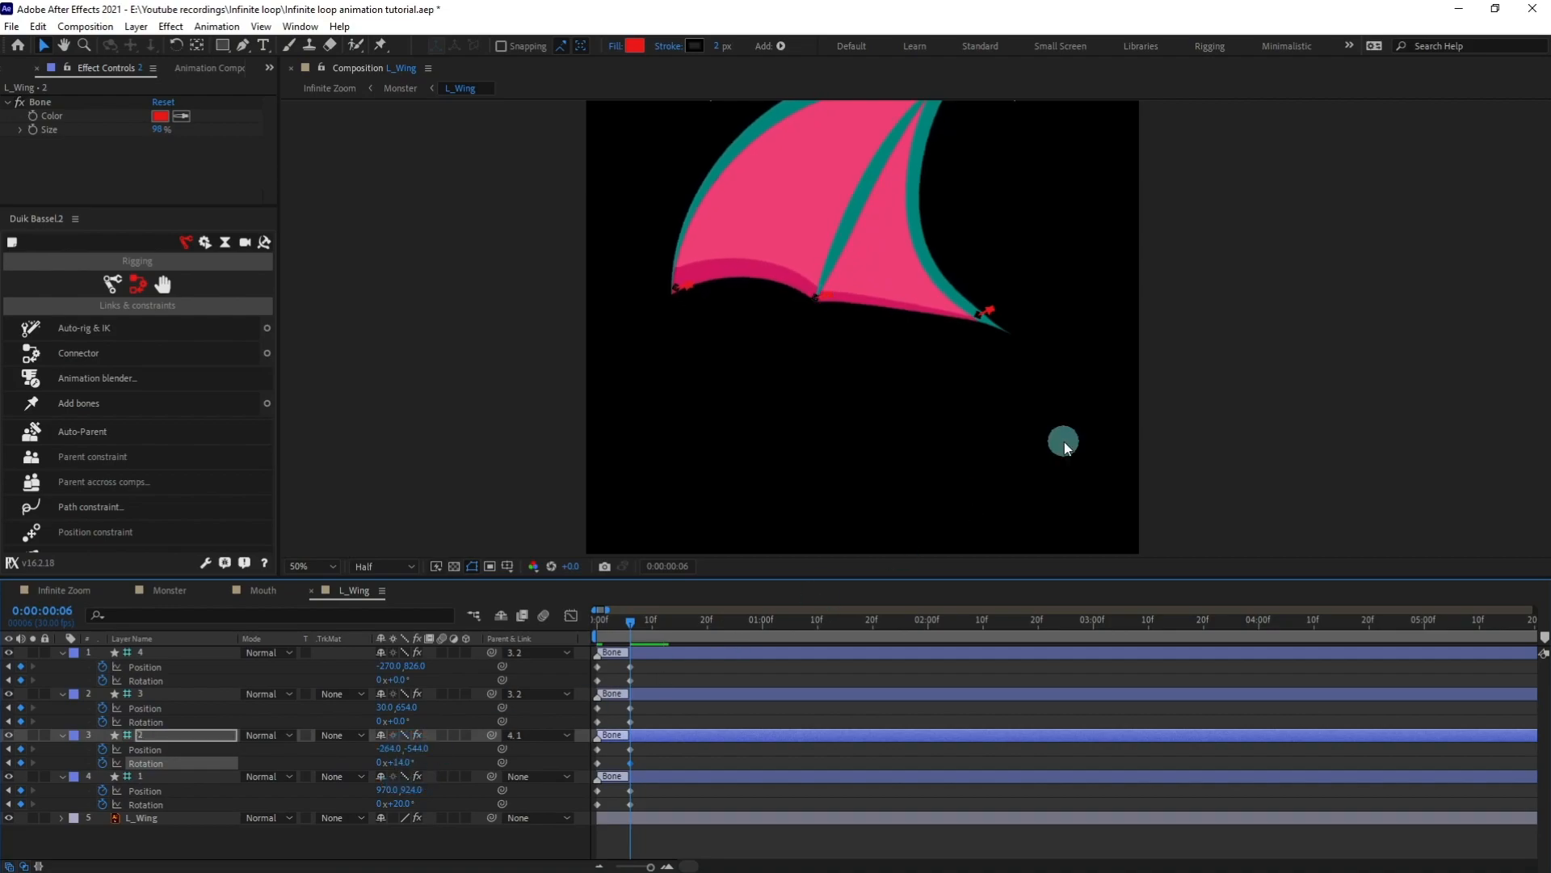
pyautogui.scroll(-2, 1061, 404)
pyautogui.moveTo(1063, 400); pyautogui.dragTo(1062, 432)
pyautogui.moveTo(401, 762)
pyautogui.mouseDown()
pyautogui.moveTo(422, 763)
pyautogui.moveTo(406, 762)
pyautogui.mouseUp()
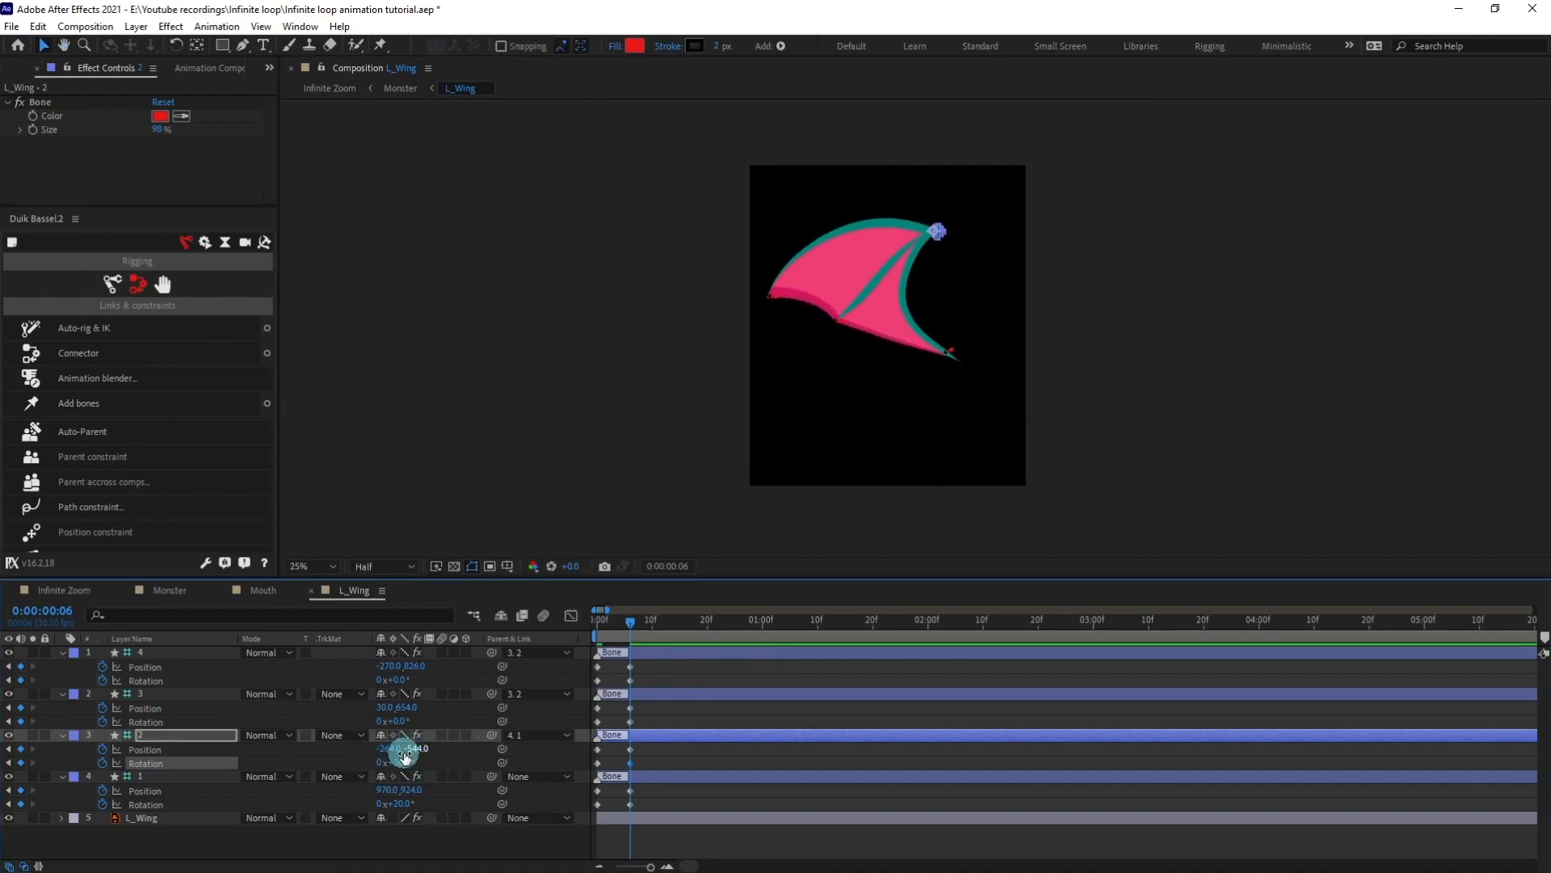
# Move bone 4 at the wing tip to about -471, 745 at frame 6 and bend its motion path into an outward curve.
pyautogui.scroll(2, 888, 370)
pyautogui.moveTo(882, 367); pyautogui.dragTo(945, 466)
pyautogui.click(699, 367)
pyautogui.scroll(1, 711, 393)
pyautogui.moveTo(735, 392); pyautogui.dragTo(792, 411)
pyautogui.moveTo(546, 424); pyautogui.dragTo(493, 256)
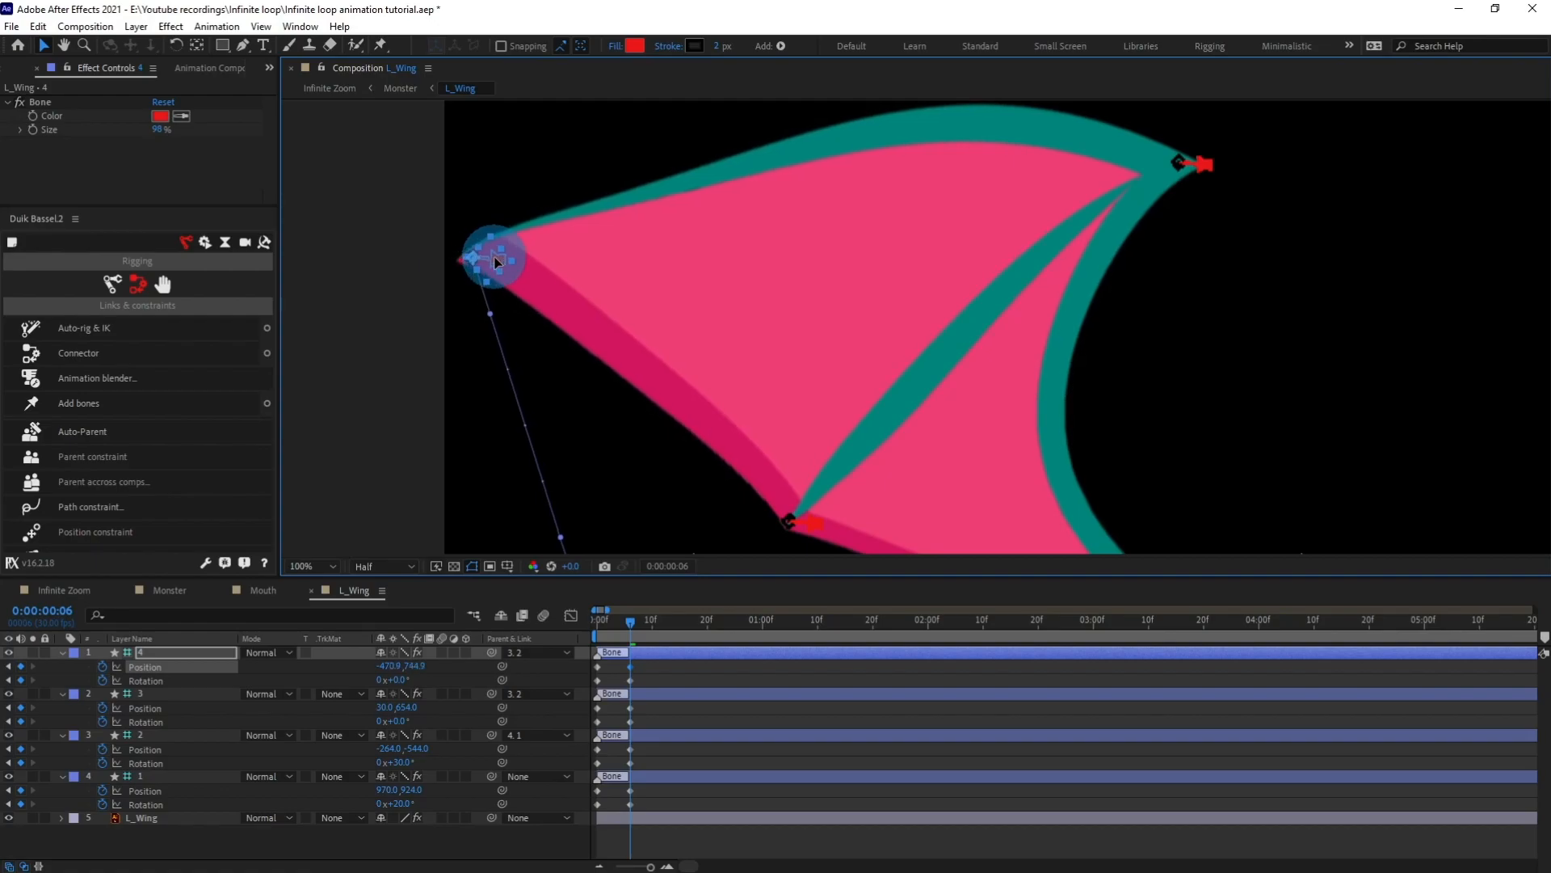
pyautogui.scroll(-3, 489, 261)
pyautogui.scroll(2, 783, 360)
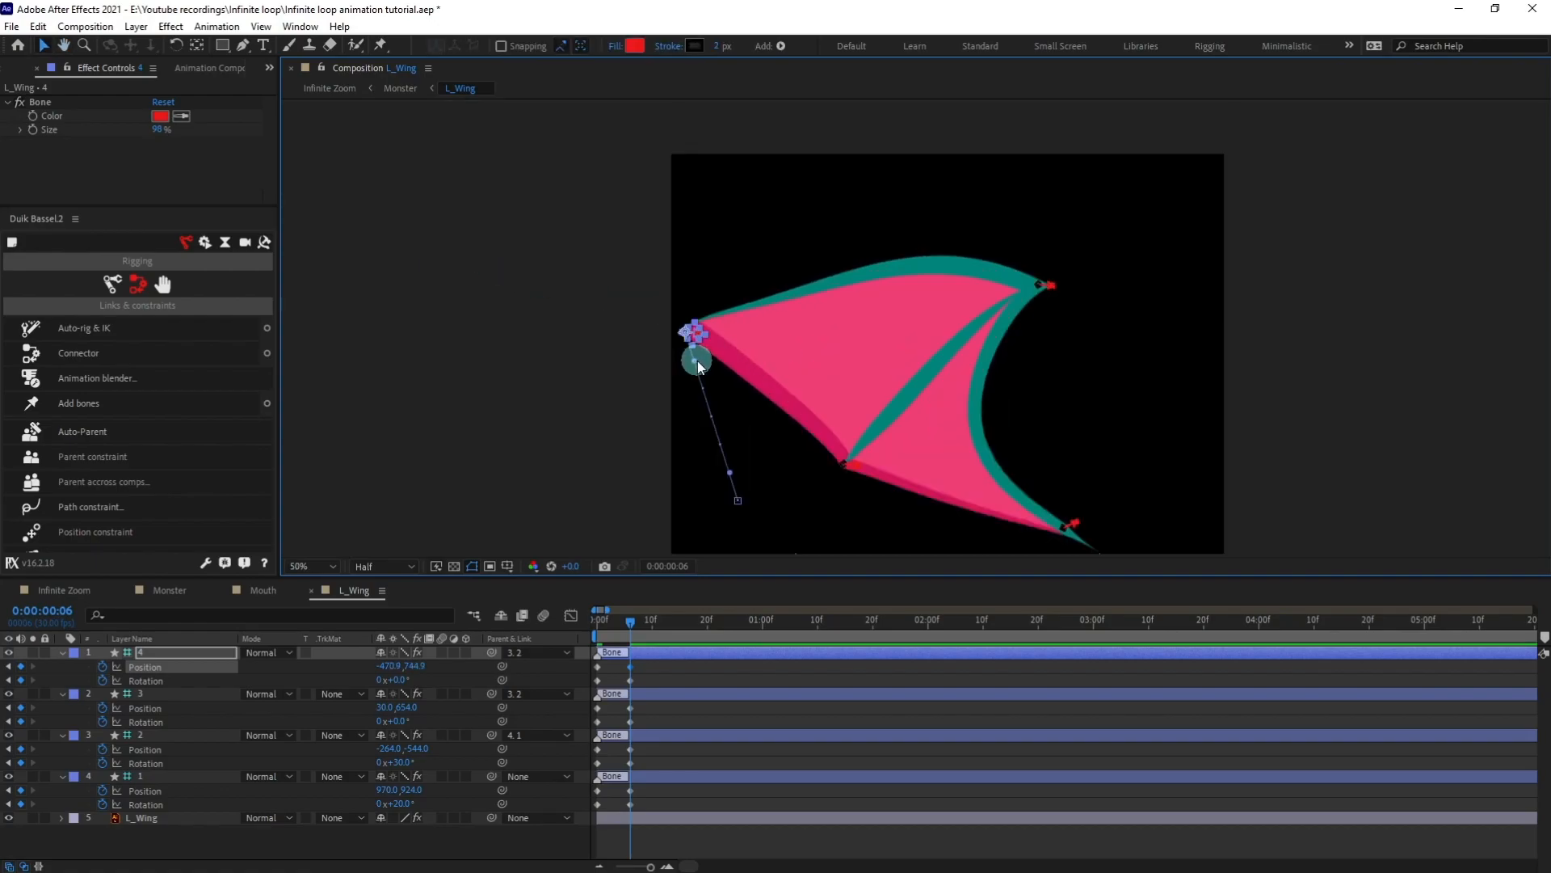
pyautogui.moveTo(731, 473); pyautogui.dragTo(699, 476)
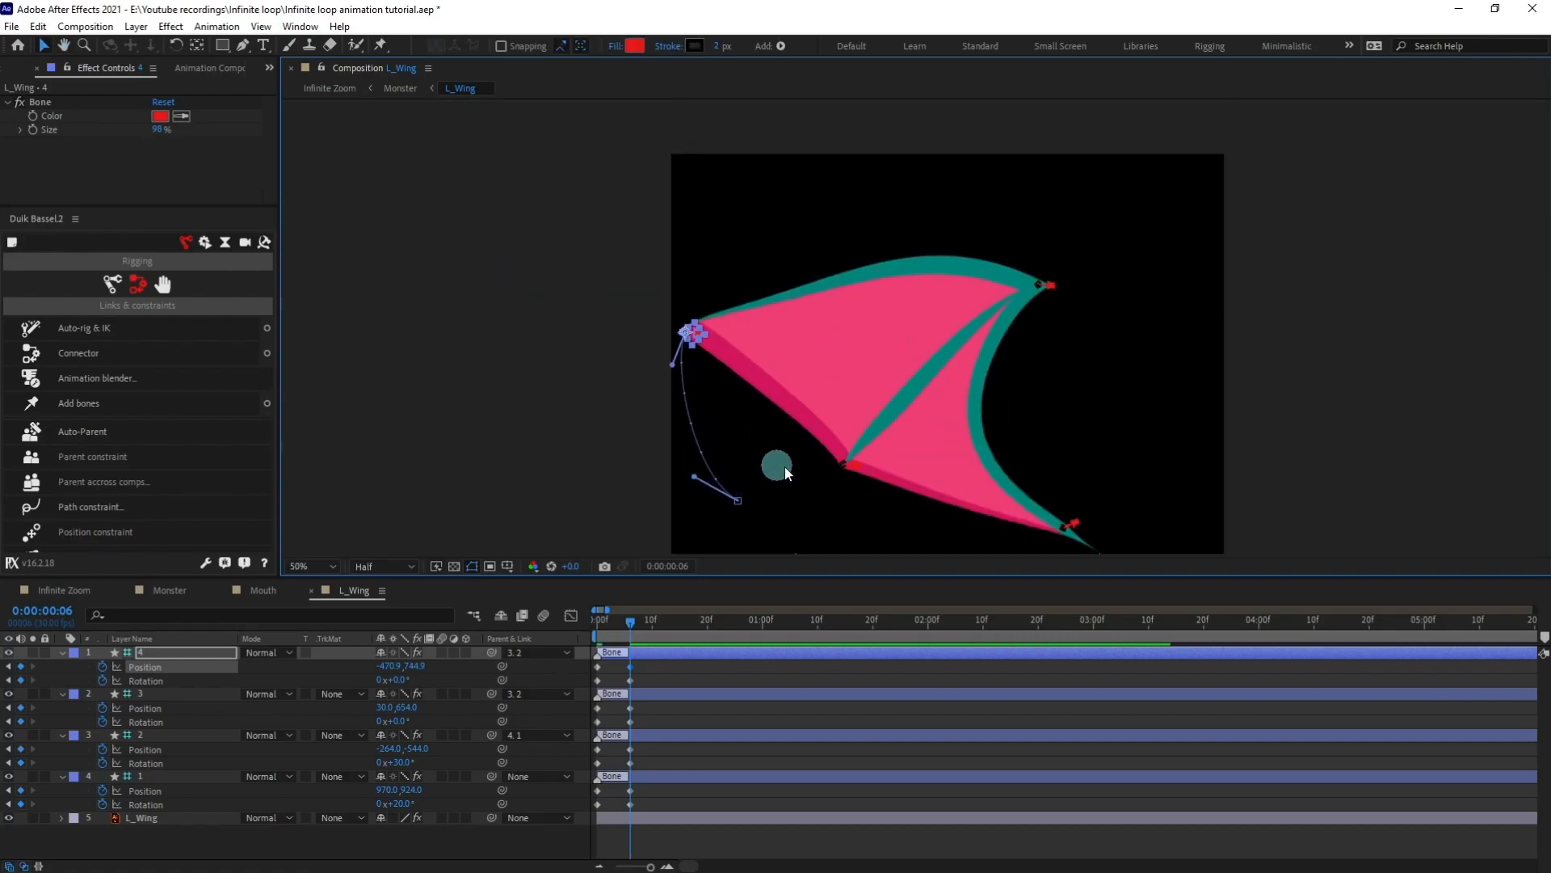
# Reposition bone 3 to about -111, 651 and bone 4 to about -520, 702 at frame 6.
pyautogui.moveTo(857, 467); pyautogui.dragTo(815, 420)
pyautogui.moveTo(696, 330); pyautogui.dragTo(683, 317)
pyautogui.scroll(2, 727, 341)
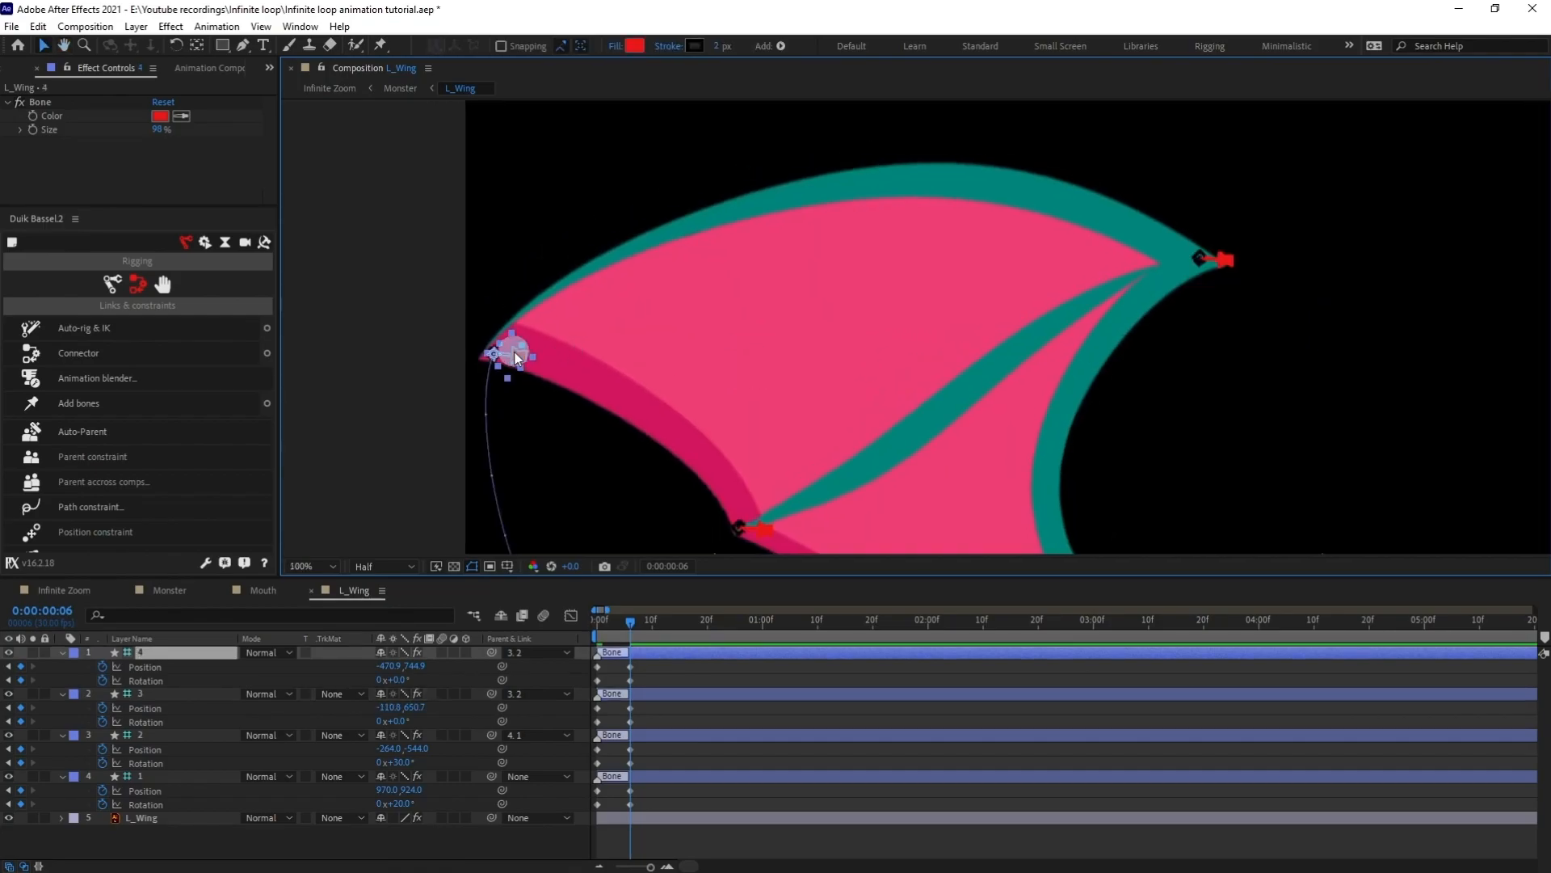
pyautogui.scroll(-4, 848, 323)
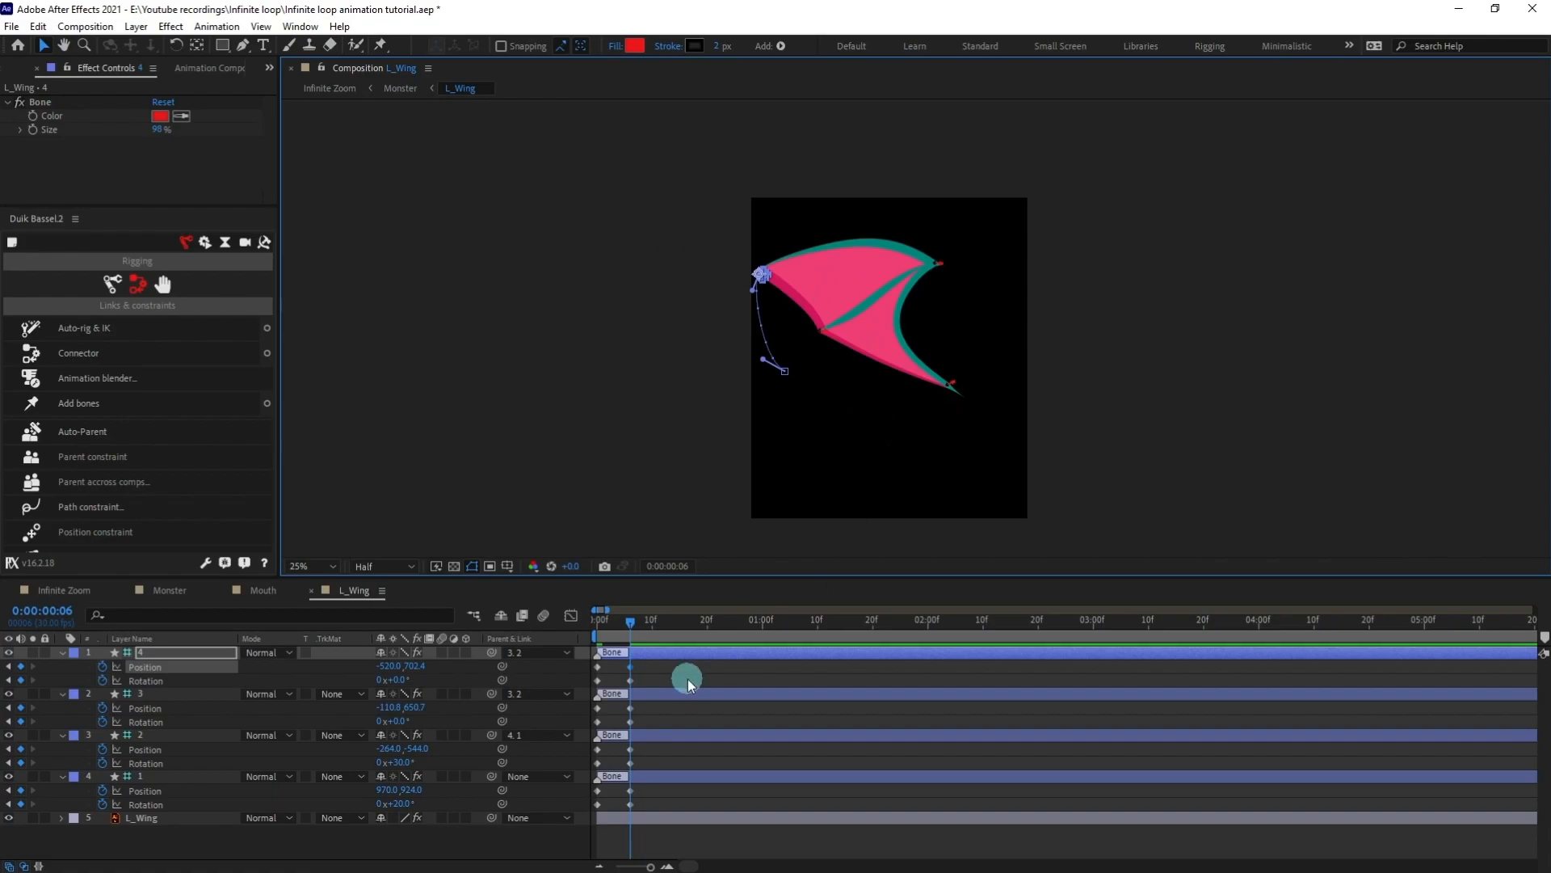
# Time-reverse the keyframes of all four bones and apply Easy Ease to them.
pyautogui.moveTo(669, 671); pyautogui.dragTo(614, 812)
pyautogui.rightClick(629, 802)
pyautogui.moveTo(695, 791)
pyautogui.click(848, 790)
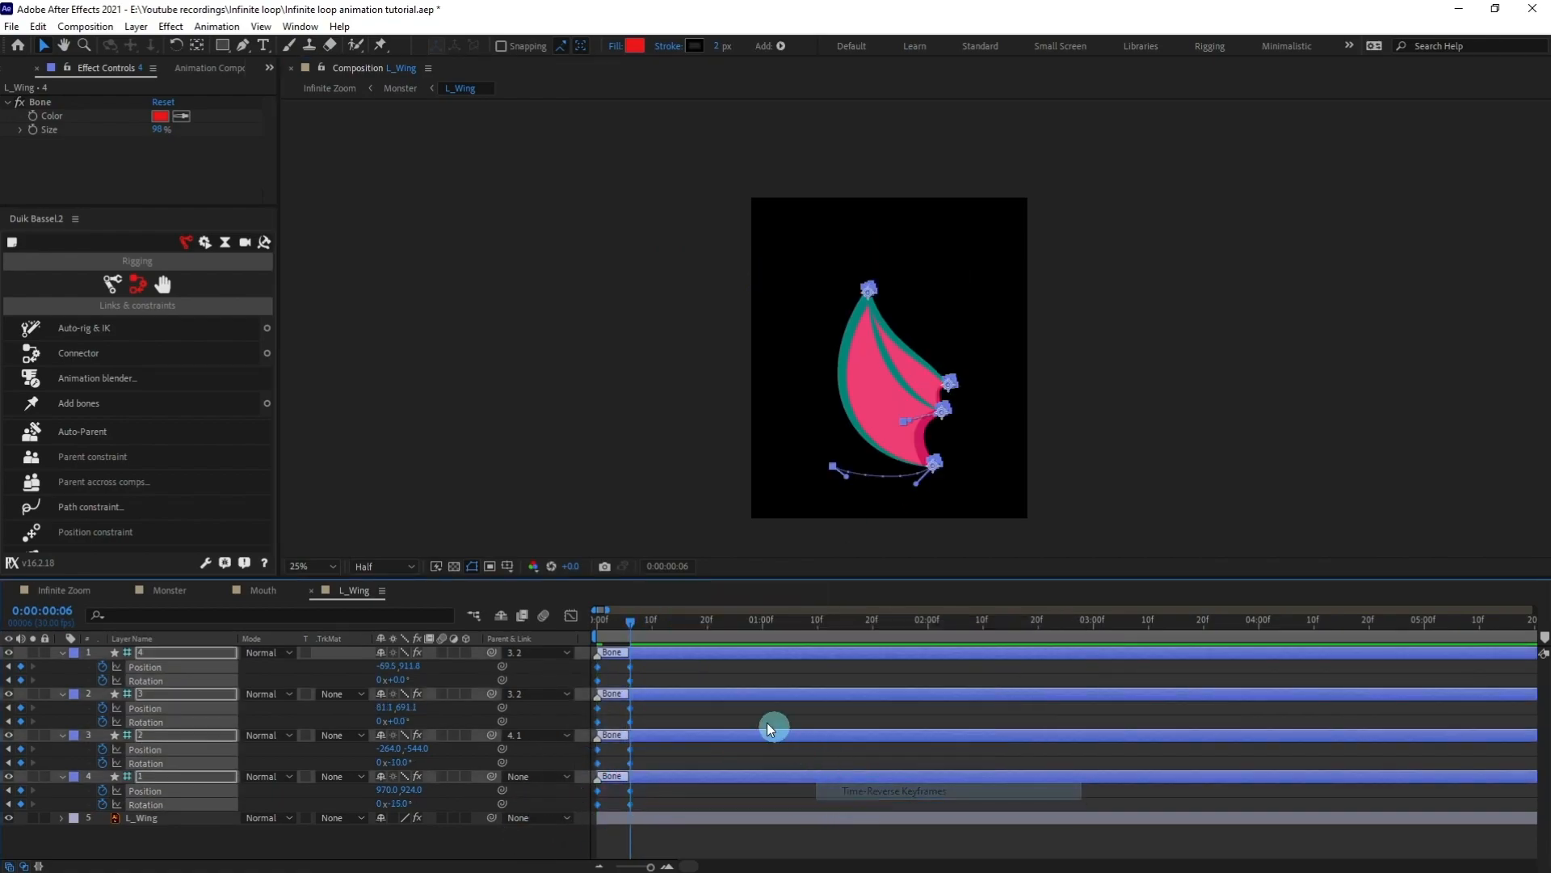
pyautogui.press('F9')
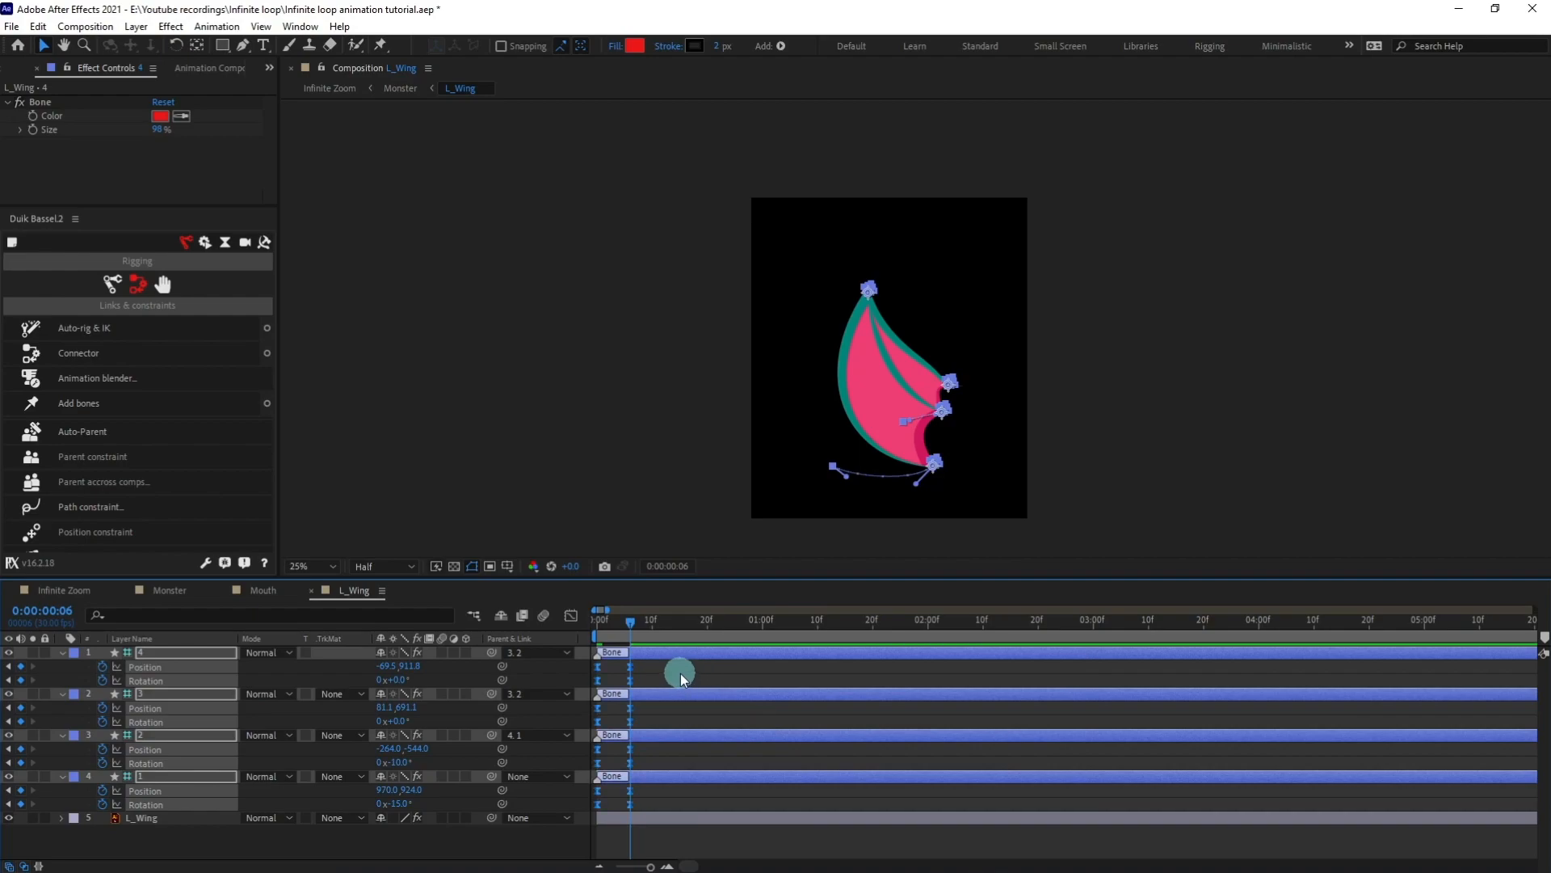
pyautogui.click(680, 672)
# Copy each bone's Position and Rotation keyframes from the first frame to frame 12.
pyautogui.click(14, 618)
pyautogui.write('+6')
pyautogui.press('Return')
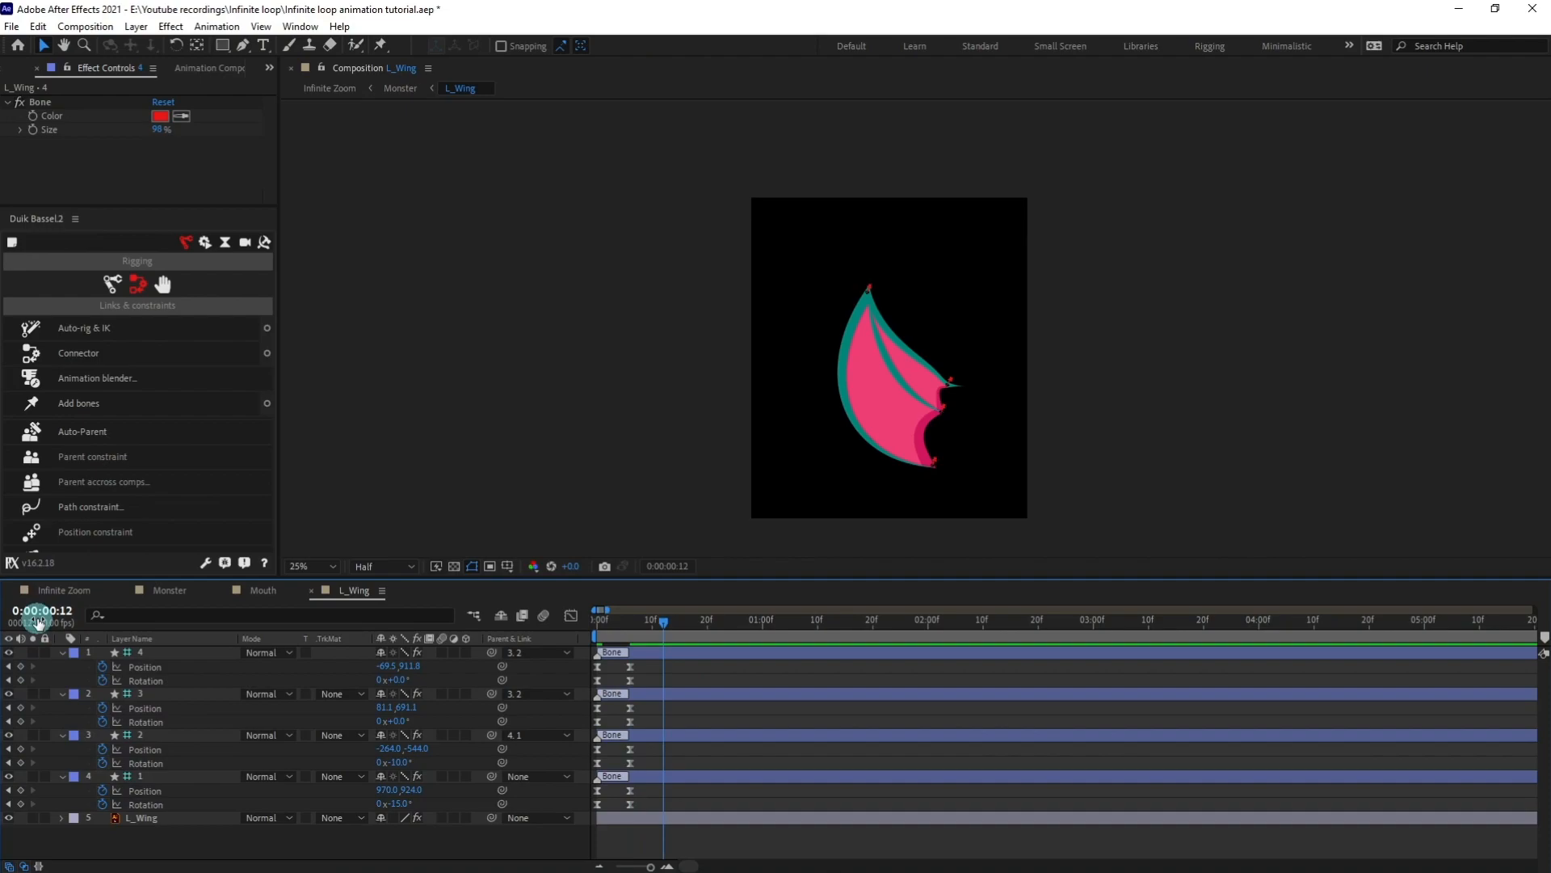
pyautogui.moveTo(608, 676); pyautogui.dragTo(589, 807)
pyautogui.hotkey('ctrl', 'c')
pyautogui.hotkey('ctrl', 'v')
pyautogui.hotkey('ctrl', 'c')
pyautogui.hotkey('ctrl', 'v')
pyautogui.hotkey('ctrl', 'c')
pyautogui.hotkey('ctrl', 'v')
pyautogui.hotkey('ctrl', 'c')
pyautogui.hotkey('ctrl', 'v')
pyautogui.click(706, 675)
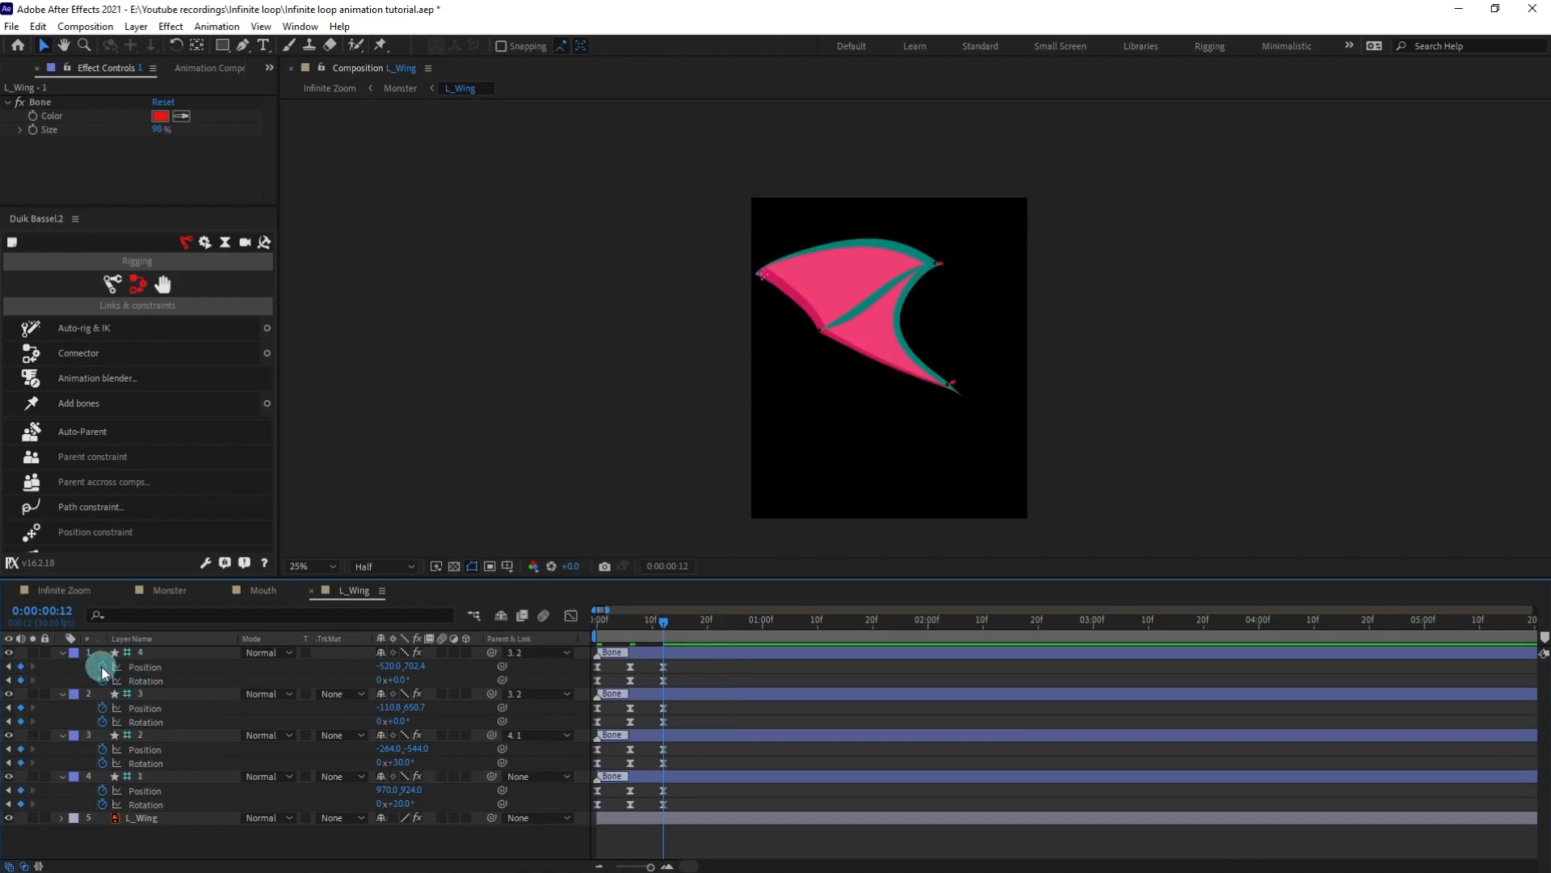
# Add the expression loopIn()+loopOut()-value; to bone 1's Rotation and copy the expression text.
pyautogui.keyDown('alt'); pyautogui.click(102, 804); pyautogui.keyUp('alt')
pyautogui.write('loop')
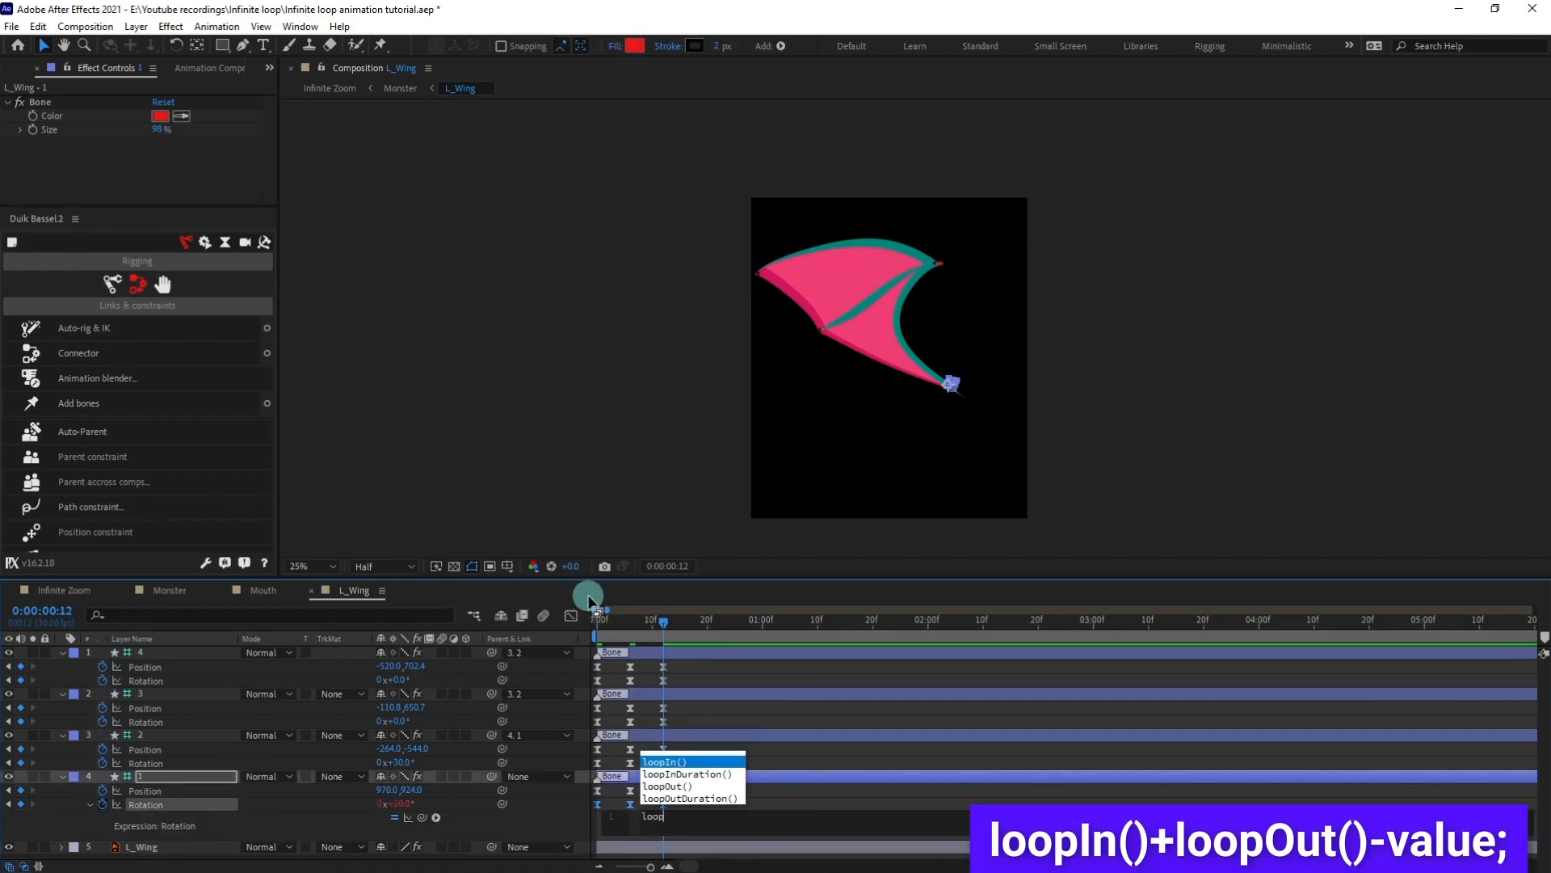
pyautogui.write('In()+loopOut()-value;')
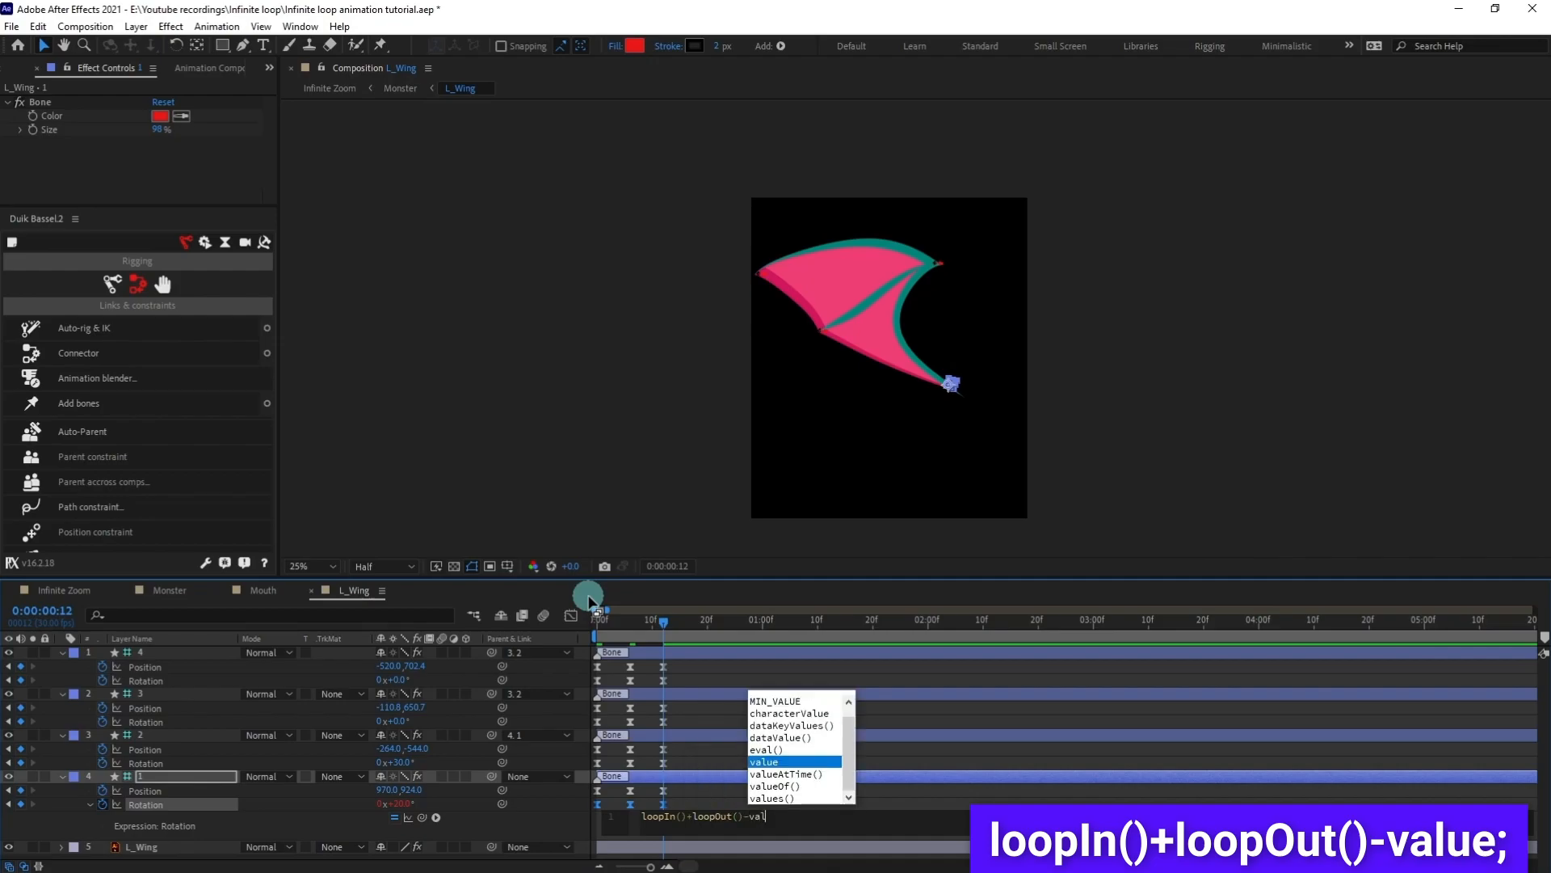
pyautogui.hotkey('ctrl', 'a')
pyautogui.click(727, 792)
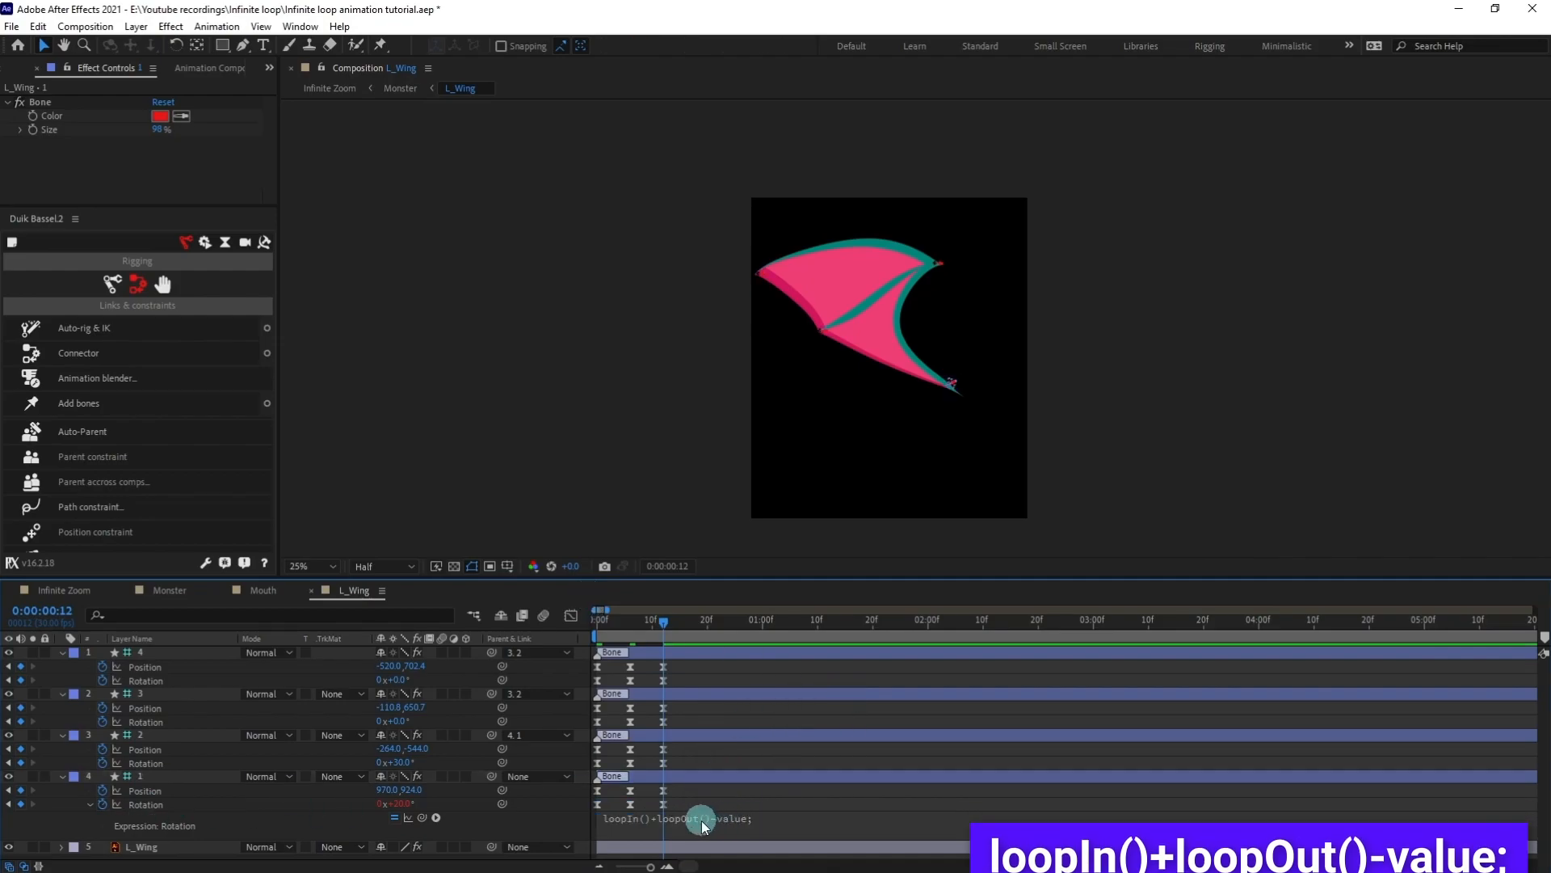
# Paste the loop expression onto bone 1's Position and bone 2's Rotation and Position.
pyautogui.keyDown('alt'); pyautogui.click(102, 790); pyautogui.keyUp('alt')
pyautogui.hotkey('ctrl', 'v')
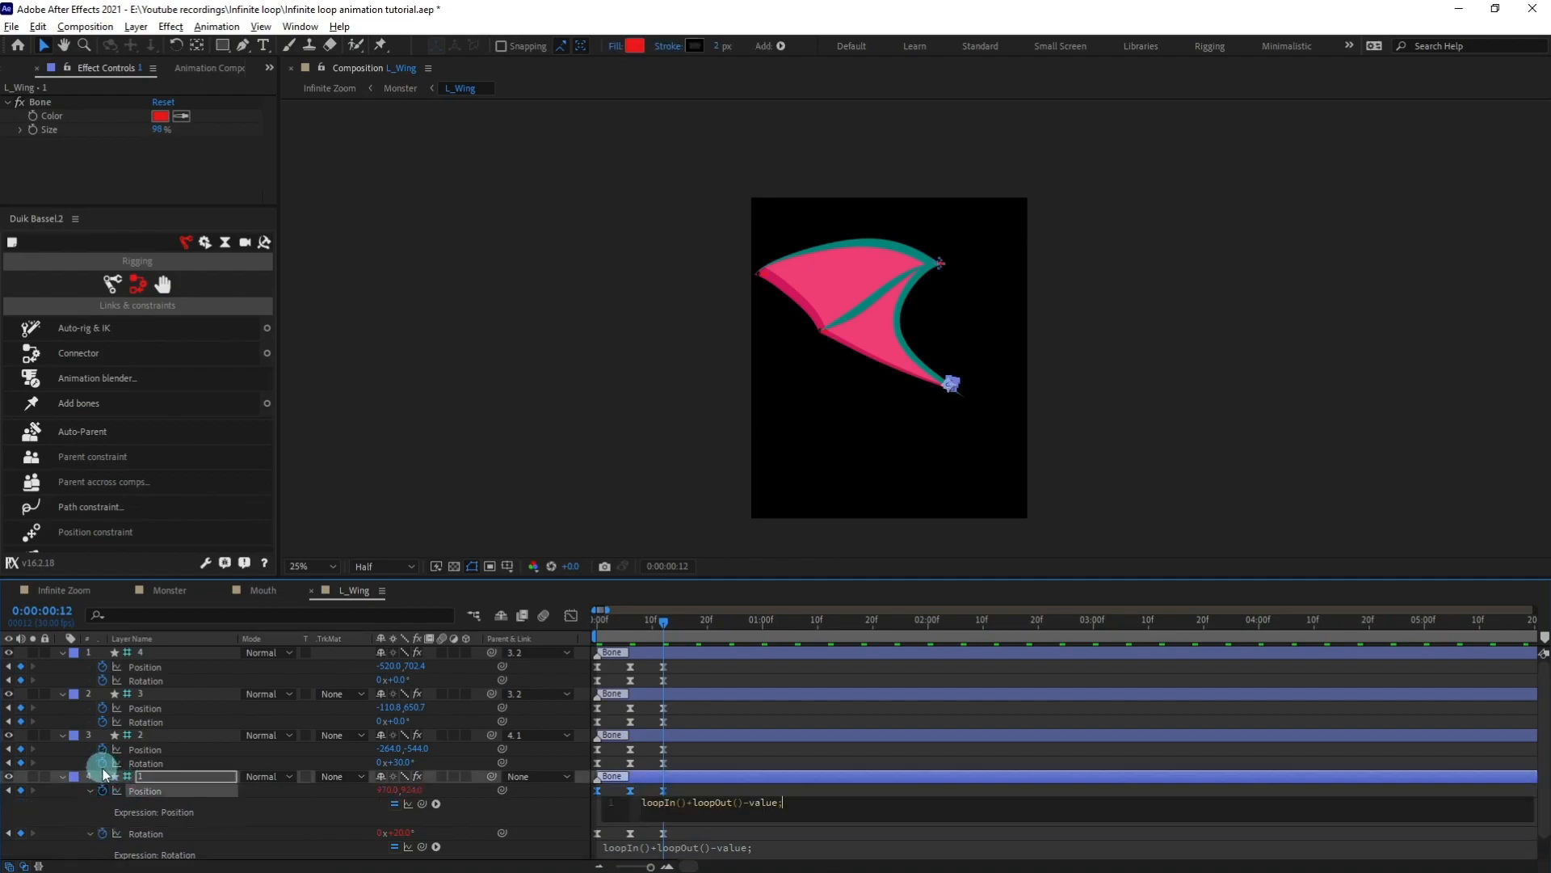
pyautogui.keyDown('alt'); pyautogui.click(102, 763); pyautogui.keyUp('alt')
pyautogui.hotkey('ctrl', 'v')
pyautogui.keyDown('alt'); pyautogui.click(103, 749); pyautogui.keyUp('alt')
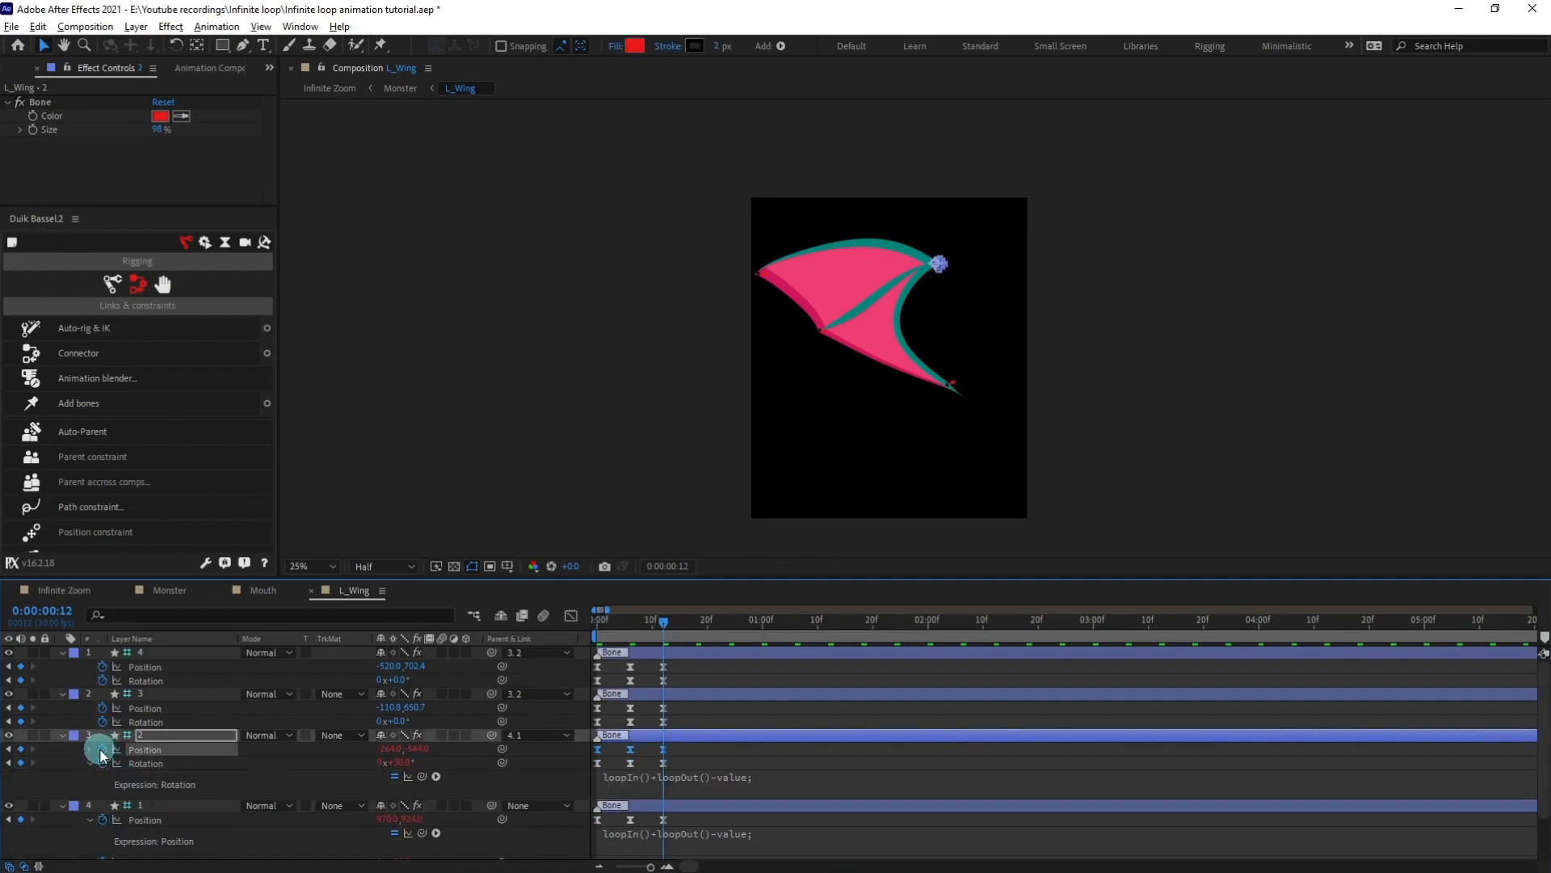
pyautogui.hotkey('ctrl', 'v')
# Paste the loop expression onto the Rotation and Position of bones 3 and 4, and preview the looping wing.
pyautogui.keyDown('alt'); pyautogui.click(103, 721); pyautogui.keyUp('alt')
pyautogui.hotkey('ctrl', 'v')
pyautogui.keyDown('alt'); pyautogui.click(103, 707); pyautogui.keyUp('alt')
pyautogui.hotkey('ctrl', 'v')
pyautogui.keyDown('alt'); pyautogui.click(103, 680); pyautogui.keyUp('alt')
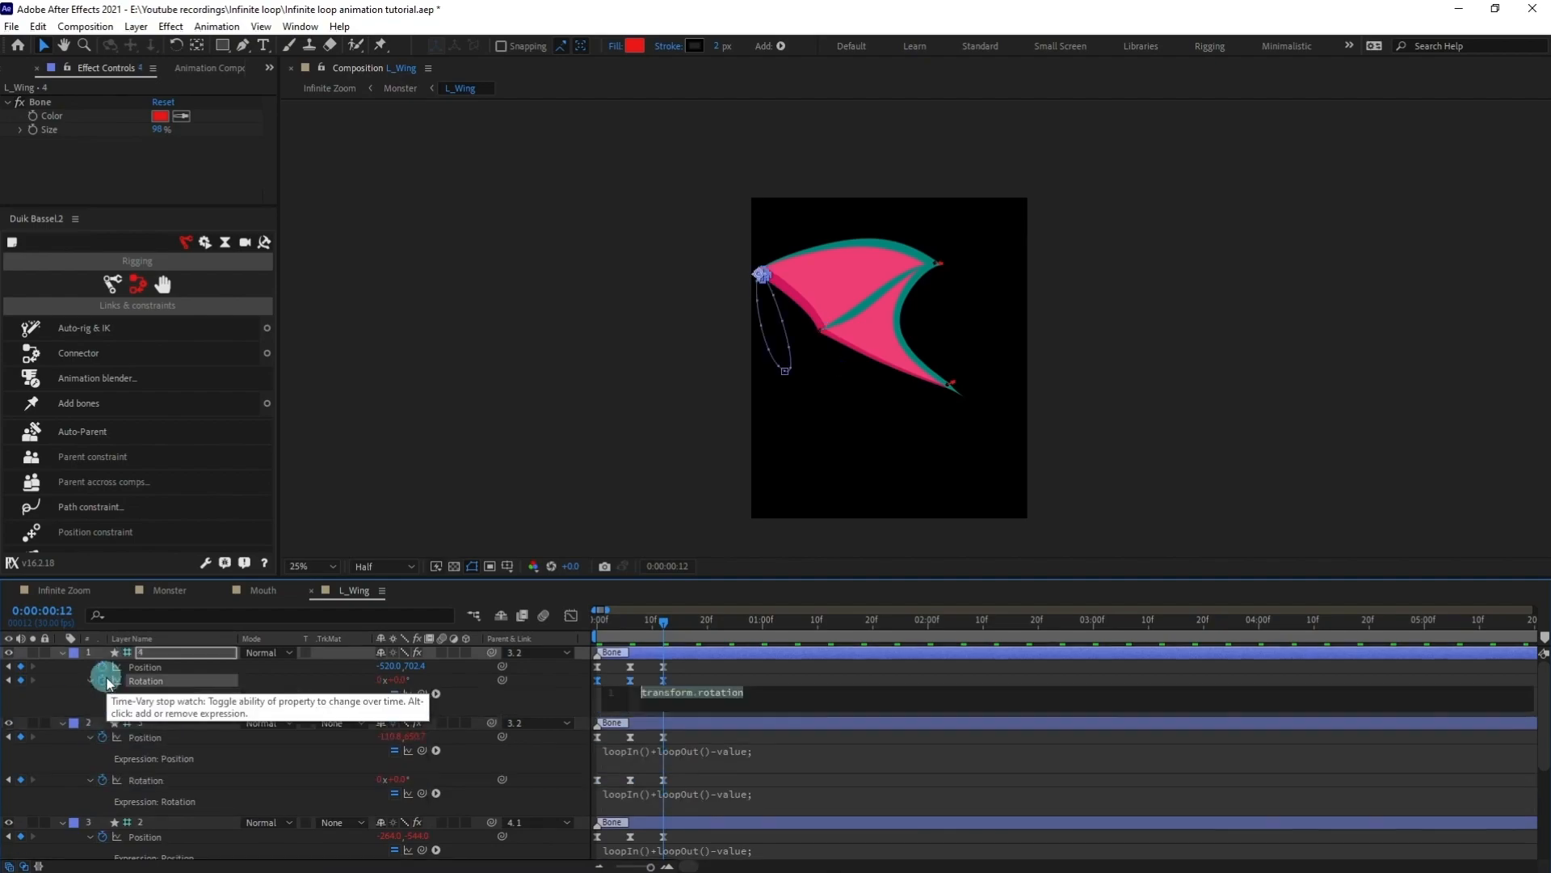
pyautogui.hotkey('ctrl', 'v')
pyautogui.keyDown('alt'); pyautogui.click(103, 666); pyautogui.keyUp('alt')
pyautogui.hotkey('ctrl', 'v')
pyautogui.click(761, 496)
pyautogui.press('space')
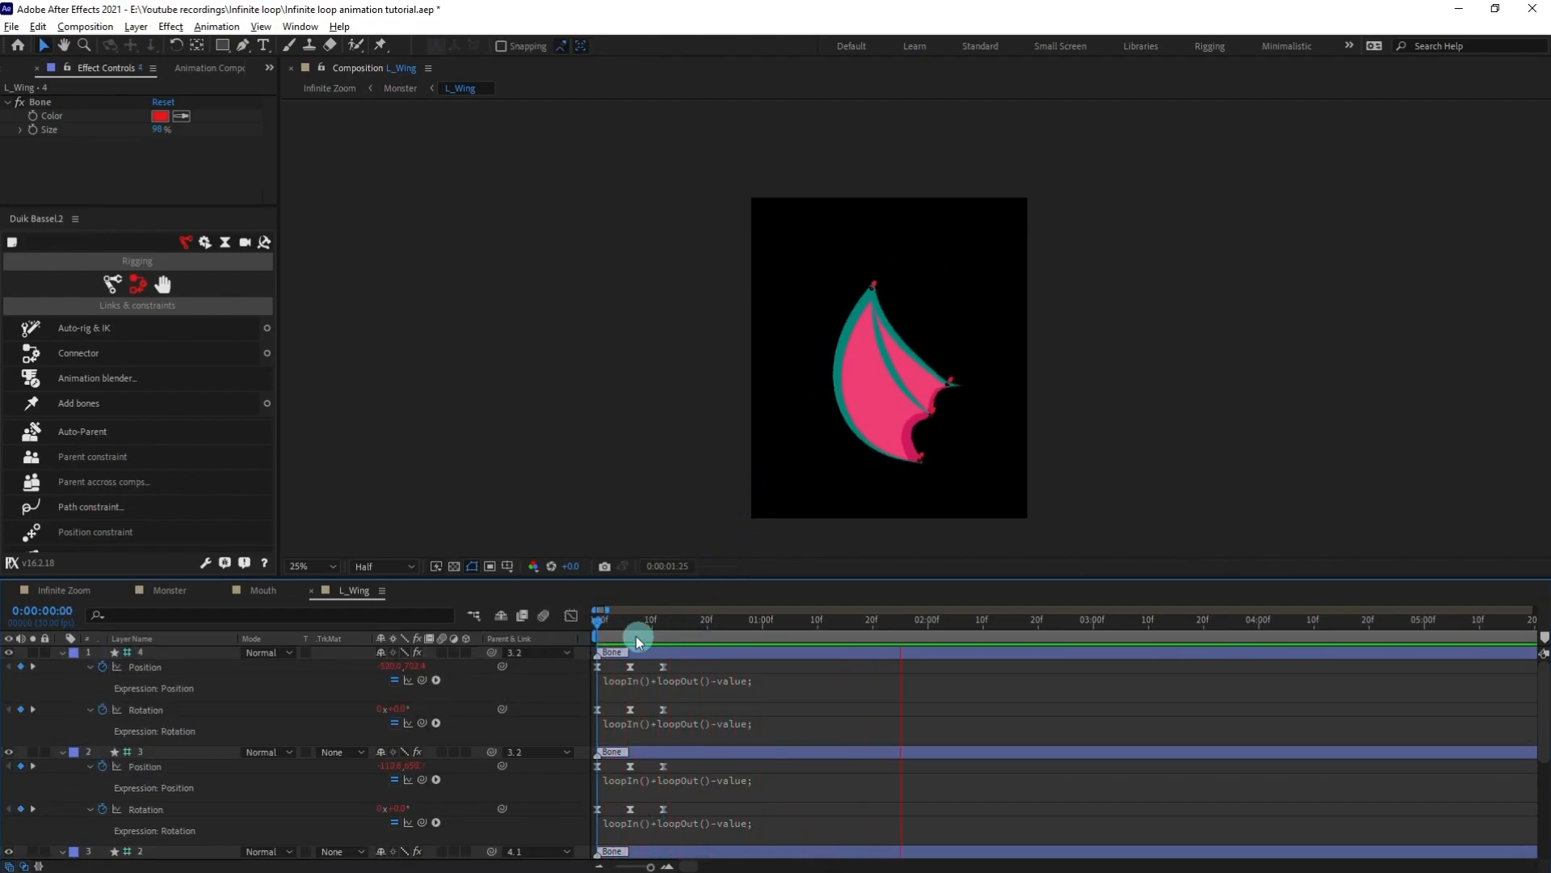
pyautogui.click(593, 624)
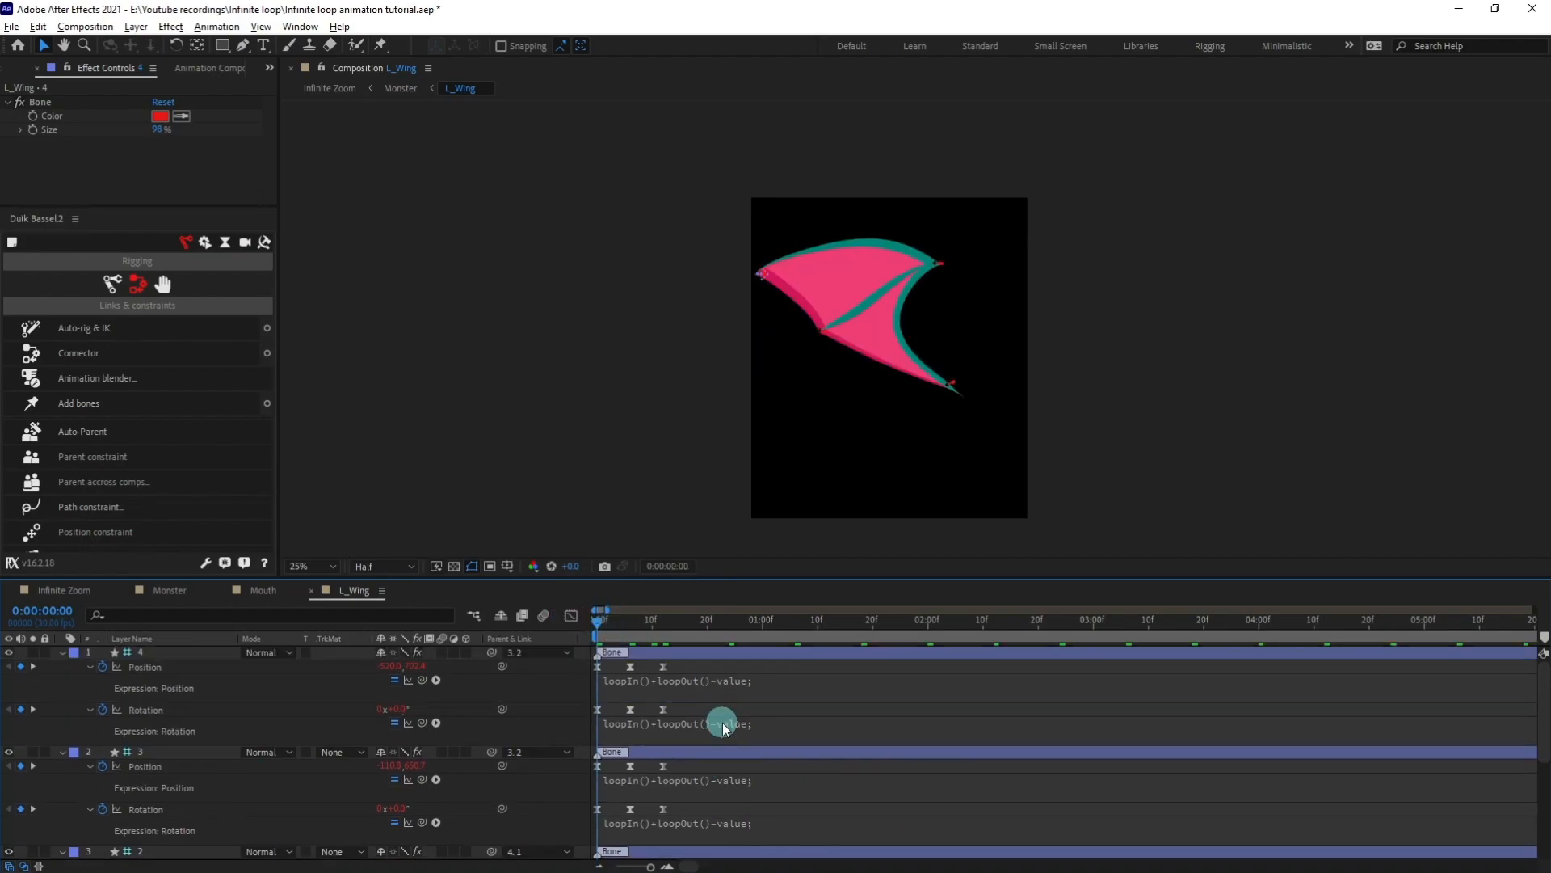
# Show only the bones' keyframed properties with expressions collapsed, and select the keyframes of bones 2, 3 and 4.
pyautogui.press('u')
pyautogui.press('u')
pyautogui.scroll(-2, 716, 737)
pyautogui.scroll(1, 710, 747)
pyautogui.click(62, 777)
pyautogui.moveTo(700, 662); pyautogui.dragTo(640, 763)
pyautogui.scroll(2, 596, 764)
pyautogui.moveTo(925, 663); pyautogui.dragTo(632, 729)
pyautogui.click(633, 728)
pyautogui.moveTo(926, 661); pyautogui.dragTo(686, 721)
pyautogui.moveTo(985, 670); pyautogui.dragTo(681, 685)
pyautogui.moveTo(686, 681); pyautogui.dragTo(729, 683)
pyautogui.hotkey('ctrl', 'z')
pyautogui.hotkey('ctrl', 'z')
pyautogui.hotkey('ctrl', 'z')
# Stagger the keyframes of bones 2, 3 and 4 to start at frames 1, 2 and 3, and preview the flap.
pyautogui.moveTo(597, 763); pyautogui.dragTo(616, 765)
pyautogui.moveTo(914, 661); pyautogui.dragTo(612, 725)
pyautogui.moveTo(619, 721)
pyautogui.mouseDown()
pyautogui.moveTo(656, 724)
pyautogui.moveTo(642, 721)
pyautogui.mouseUp()
pyautogui.moveTo(921, 662); pyautogui.dragTo(664, 683)
pyautogui.press('space')
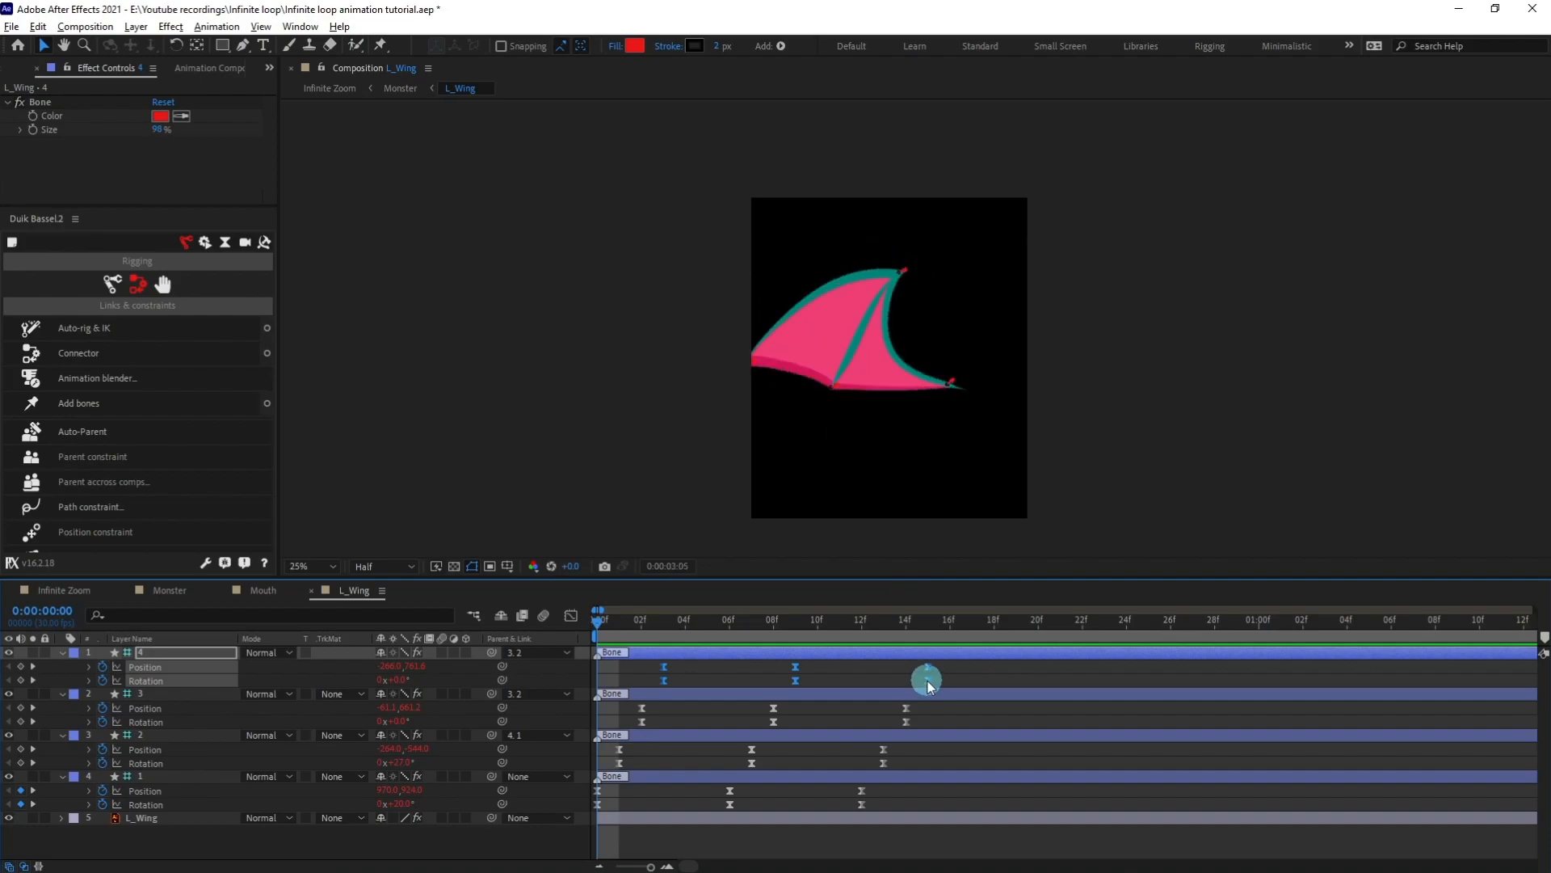
pyautogui.click(600, 625)
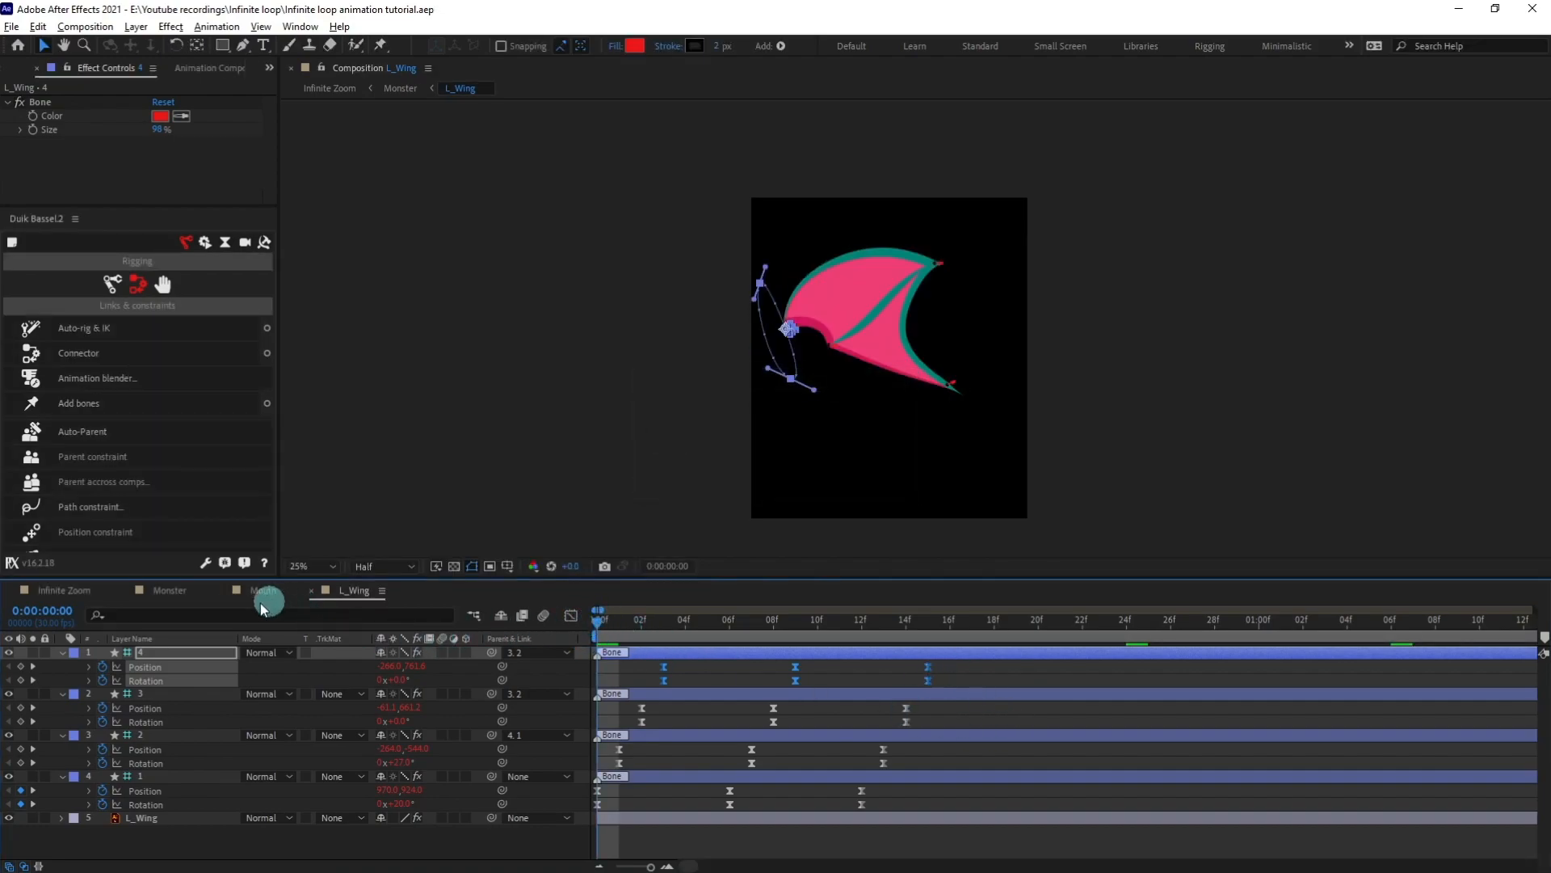
# Enlarge the Monster composition to 3076 x 1730 px so the wings have room.
pyautogui.click(158, 591)
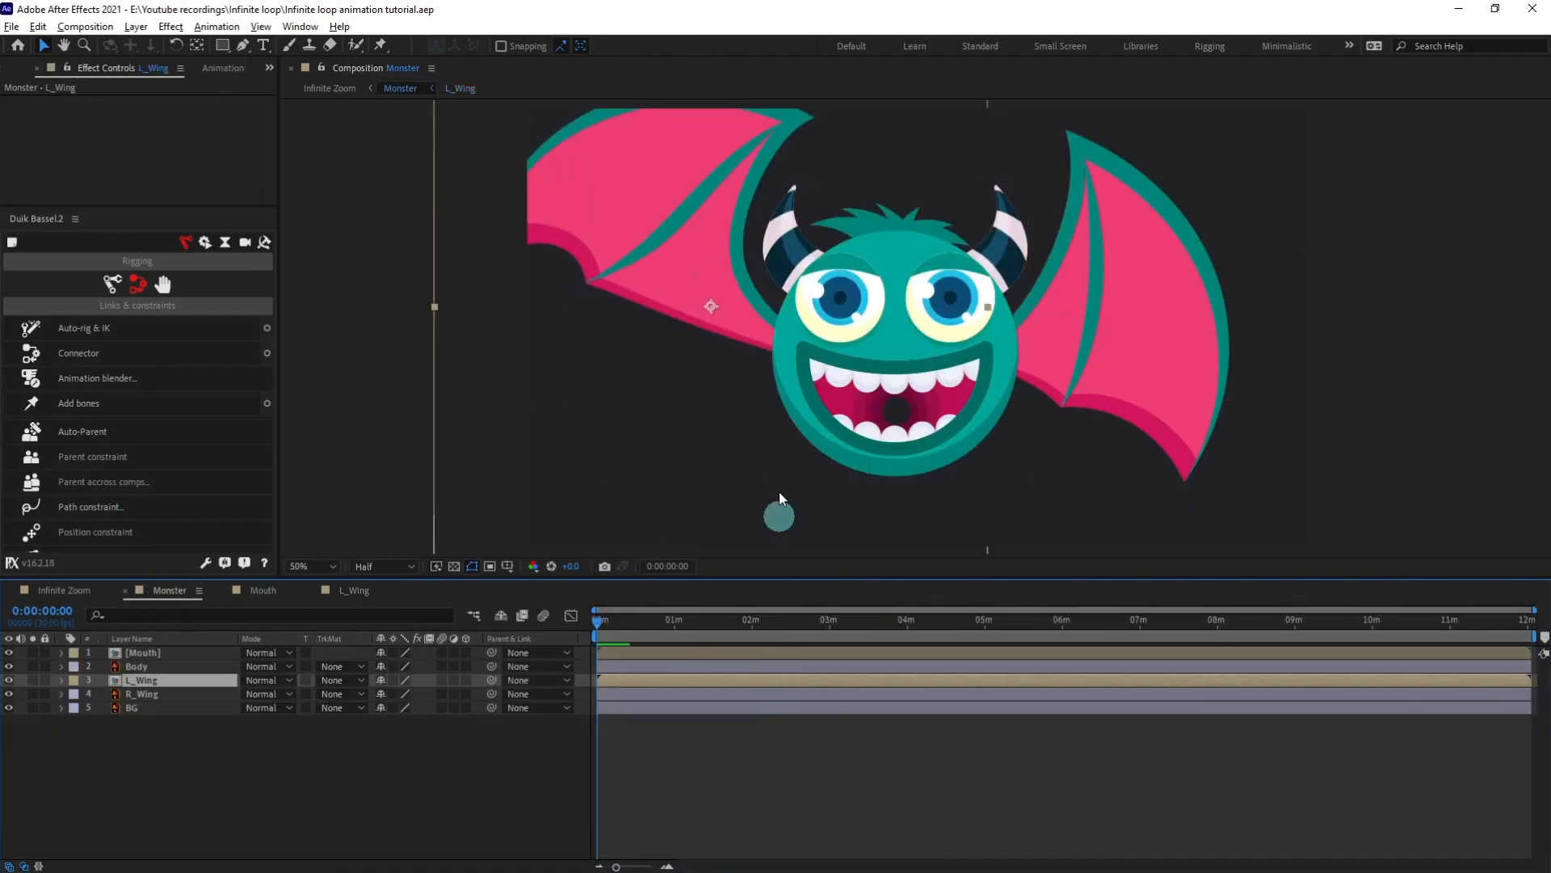
pyautogui.press(',')
pyautogui.click(84, 26)
pyautogui.click(113, 66)
pyautogui.moveTo(267, 297); pyautogui.dragTo(490, 288)
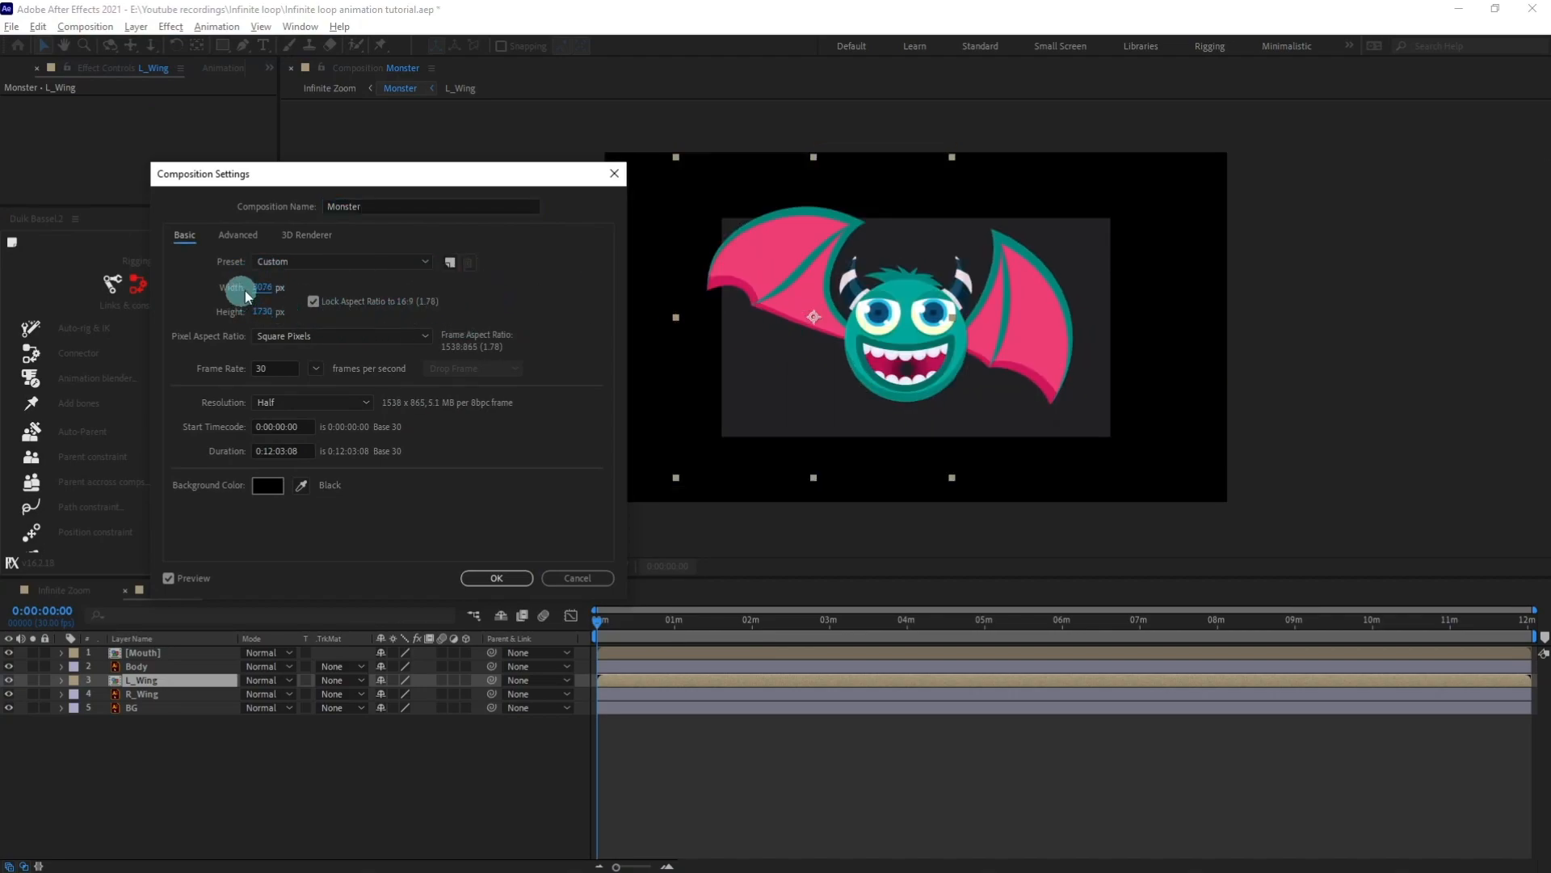
pyautogui.click(507, 580)
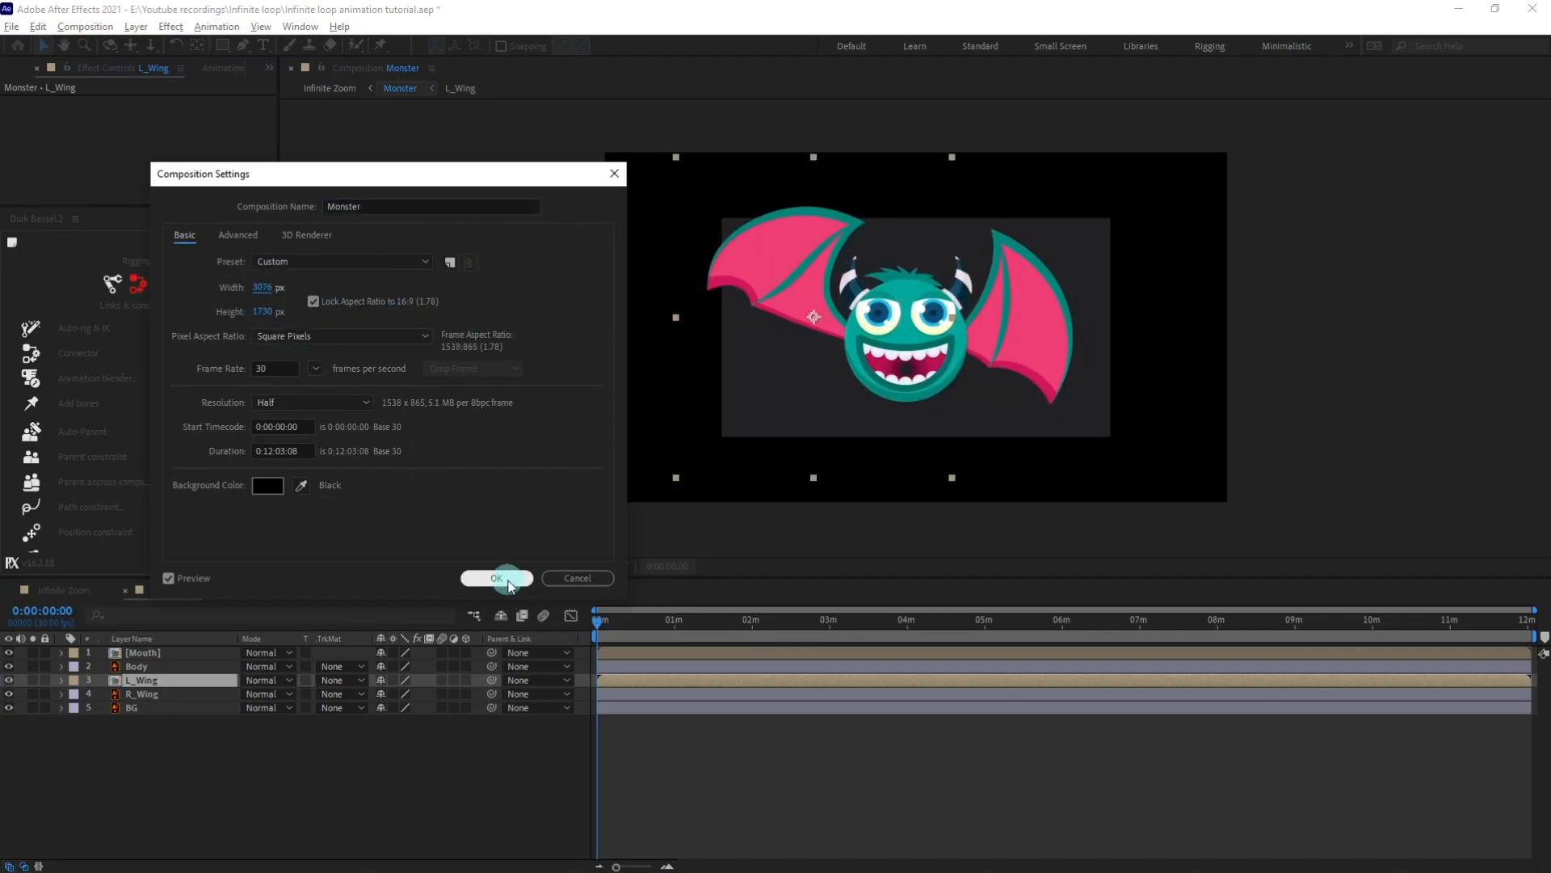
# Scale the BG layer up to cover the whole composition and preview the wing animation.
pyautogui.click(688, 792)
pyautogui.click(165, 711)
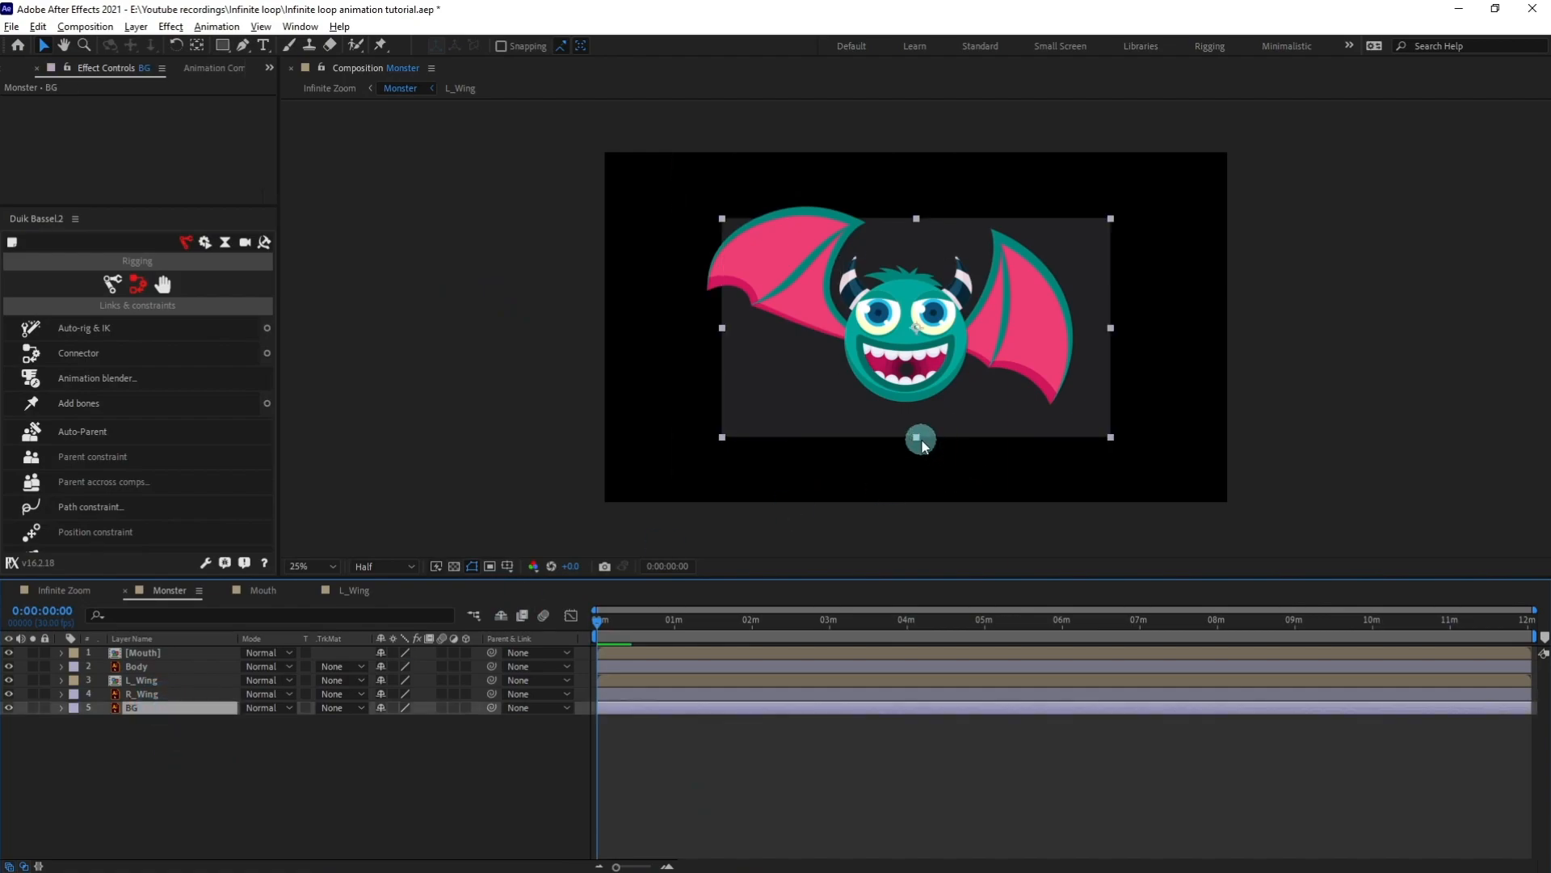
pyautogui.moveTo(933, 516); pyautogui.dragTo(932, 528)
pyautogui.press('space')
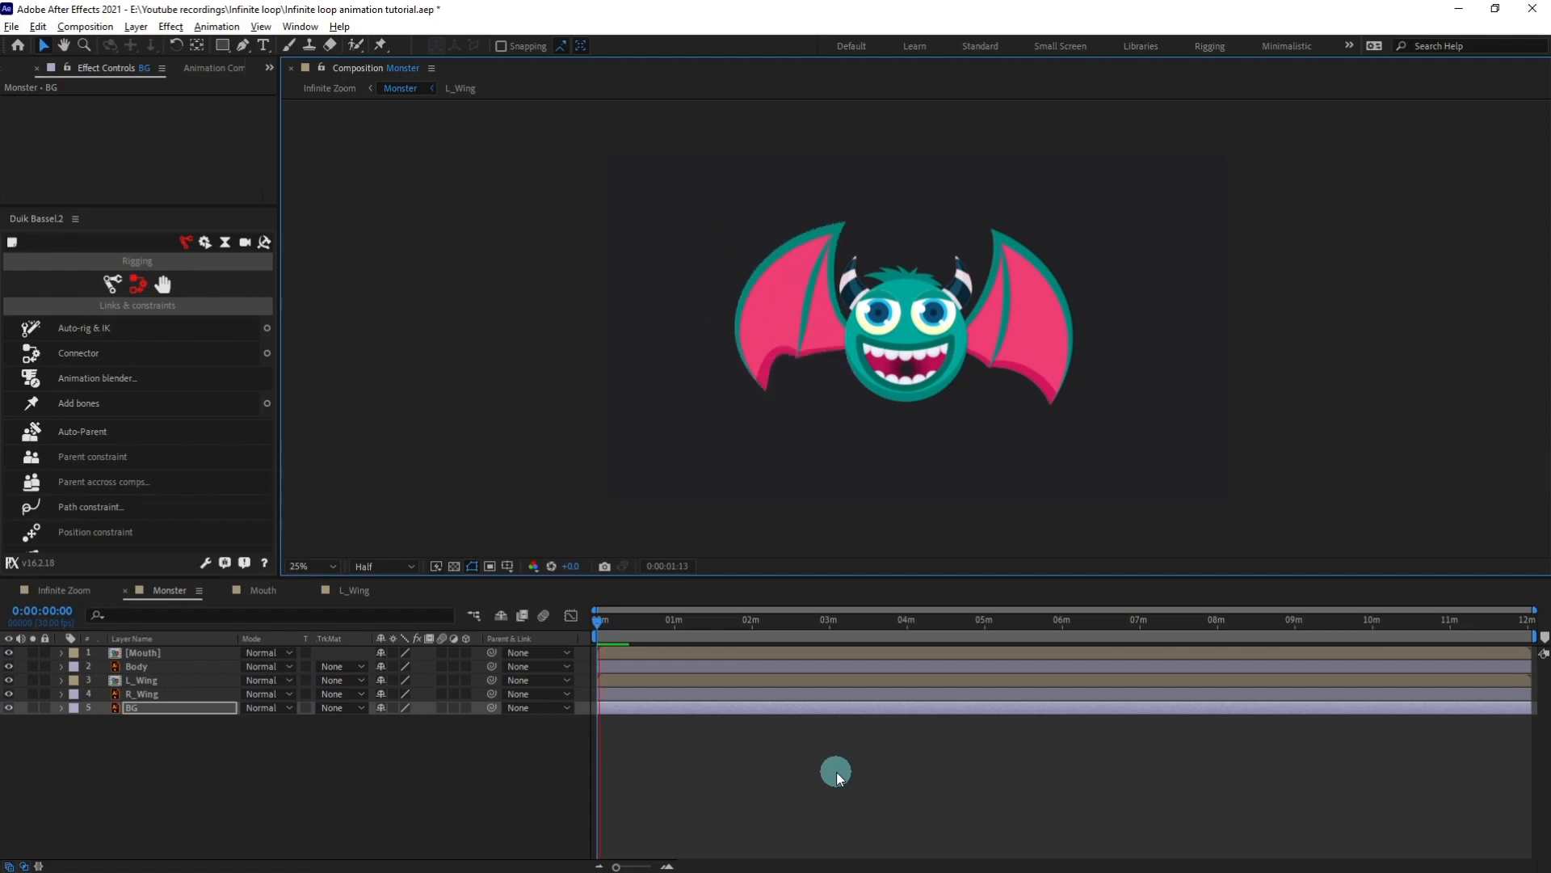
pyautogui.press('space')
# Enable Collapse Transformations on the L_Wing layer, preview the animation and return to the first frame.
pyautogui.click(166, 681)
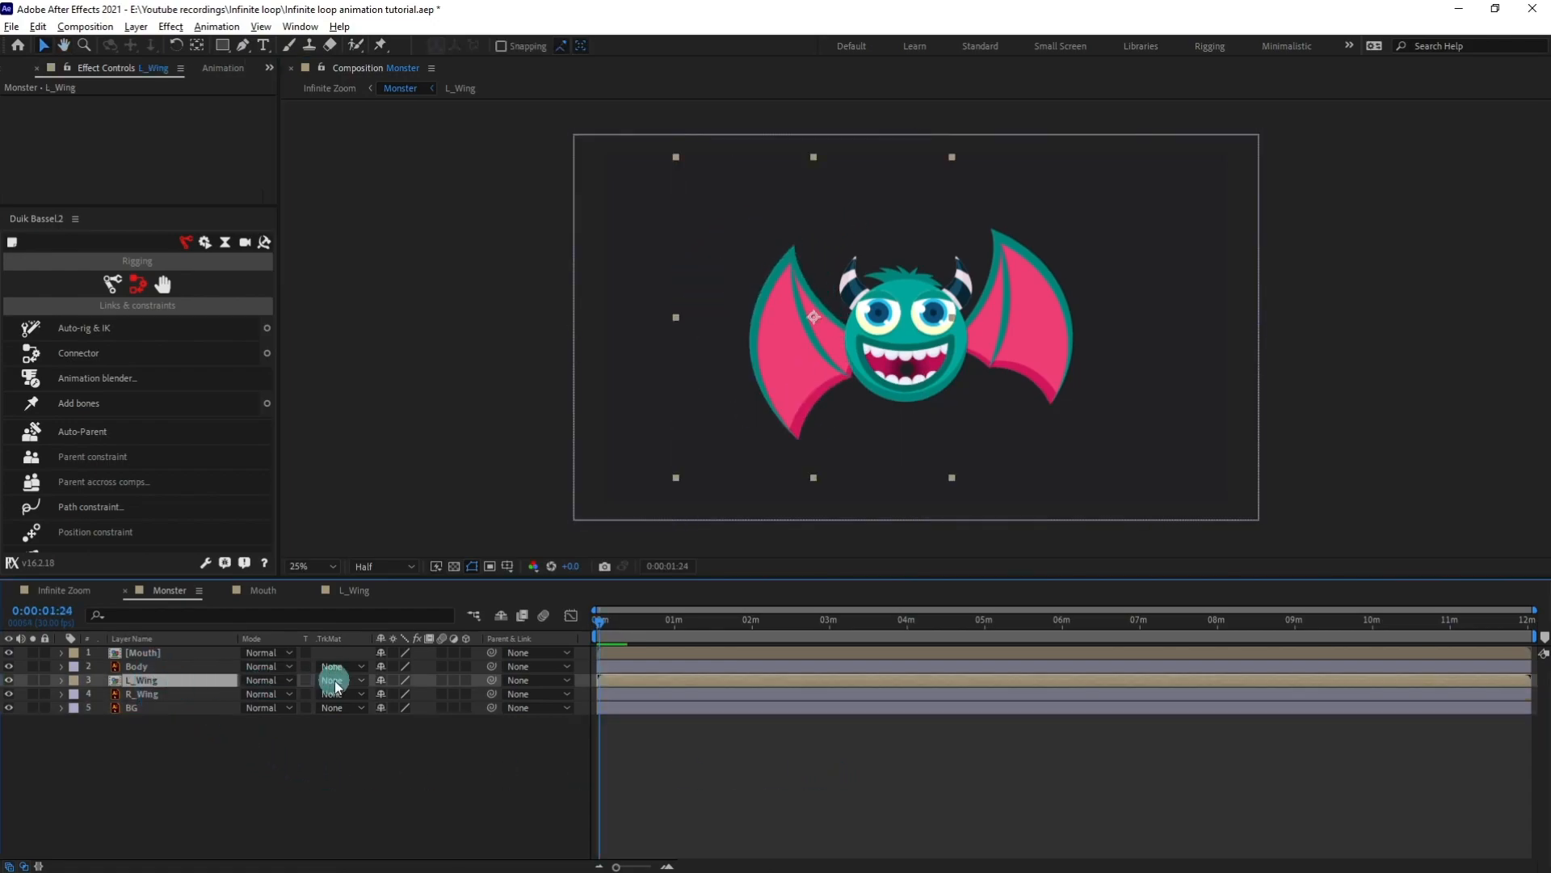
pyautogui.click(394, 679)
pyautogui.press('space')
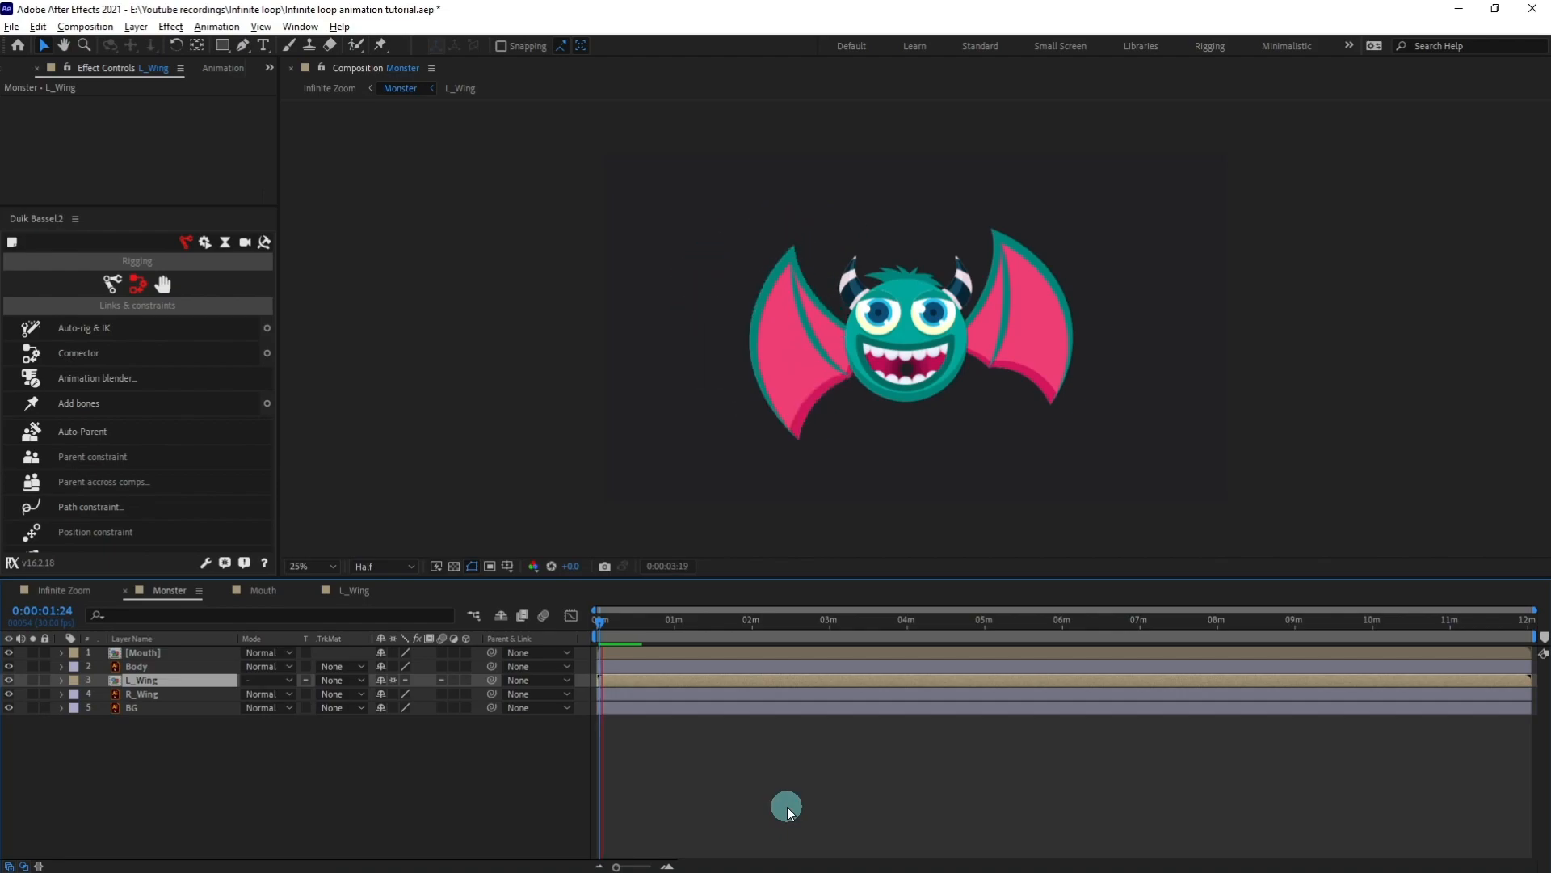
pyautogui.click(603, 621)
# Solo the L_Wing layer, move its anchor point to the wing's inner lower tip, and turn solo off.
pyautogui.click(146, 685)
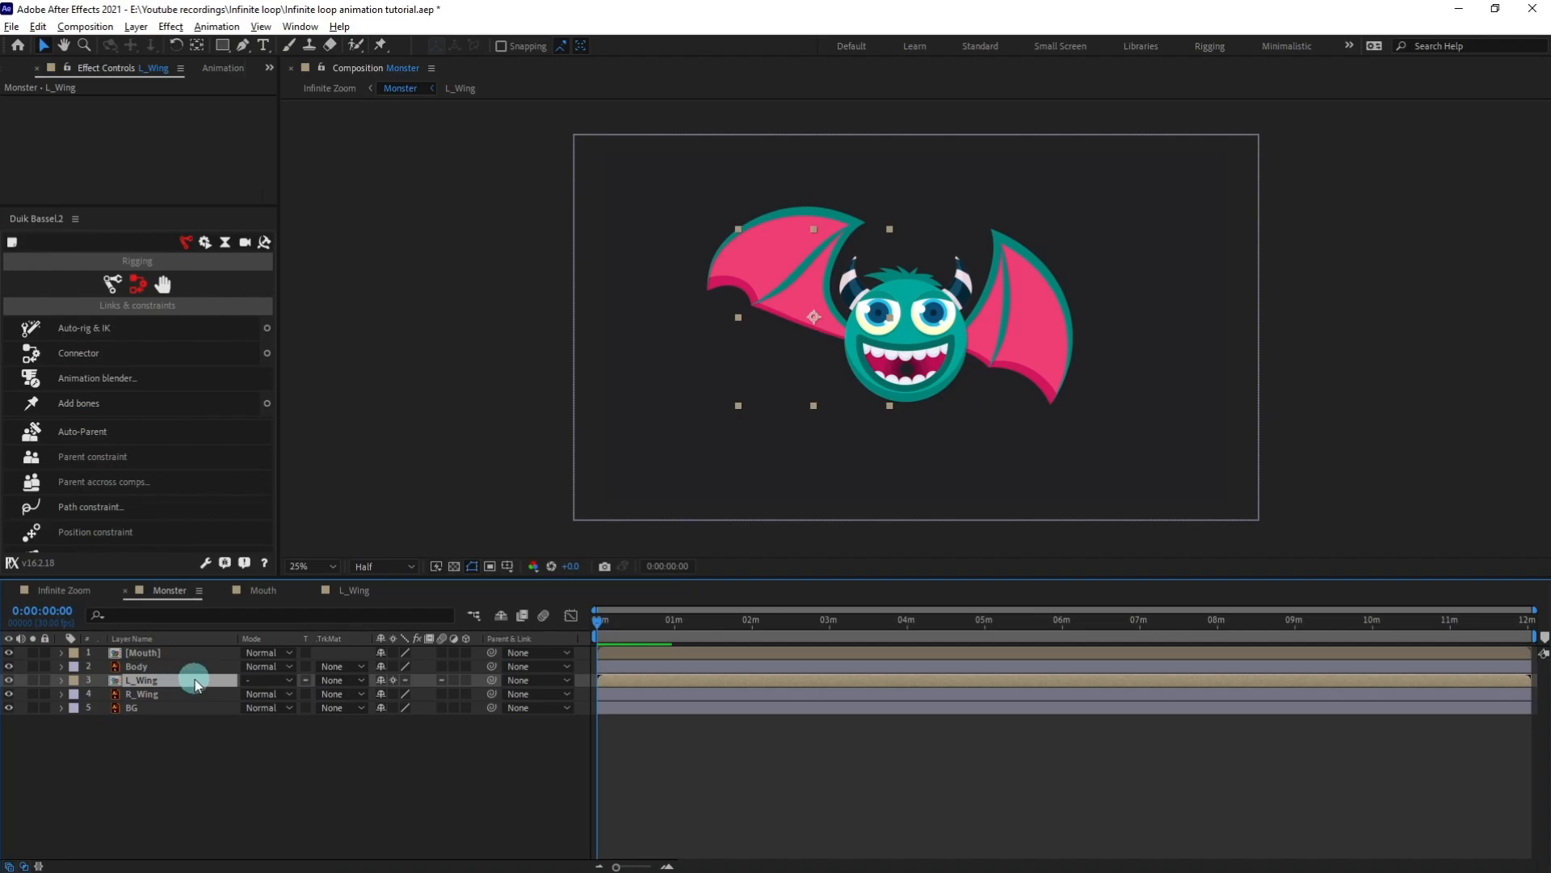
pyautogui.click(32, 679)
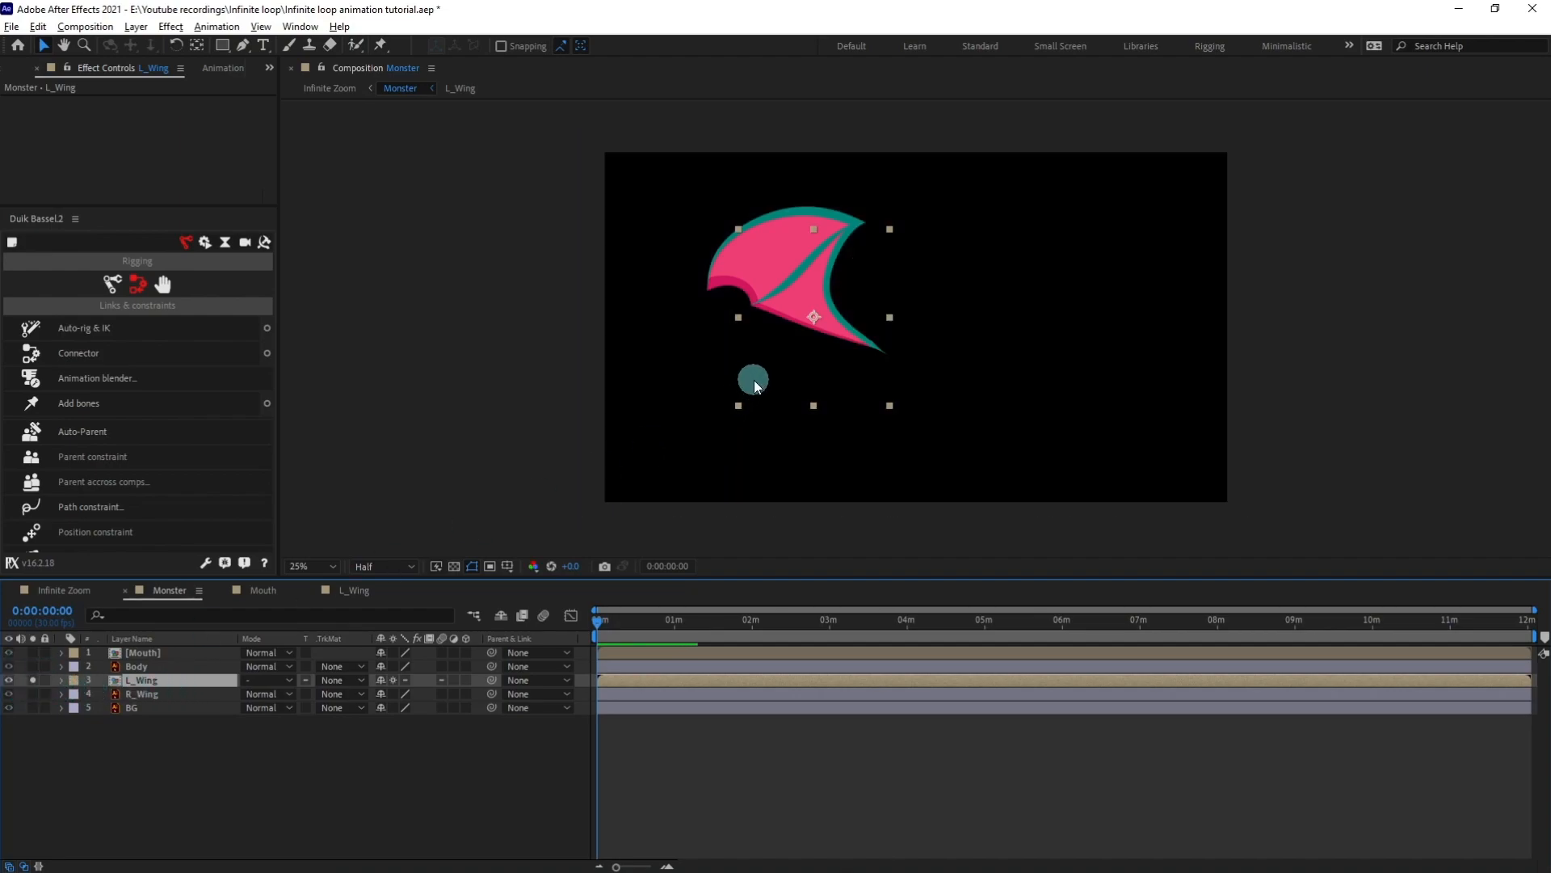
pyautogui.press('.')
pyautogui.moveTo(755, 374); pyautogui.dragTo(769, 410)
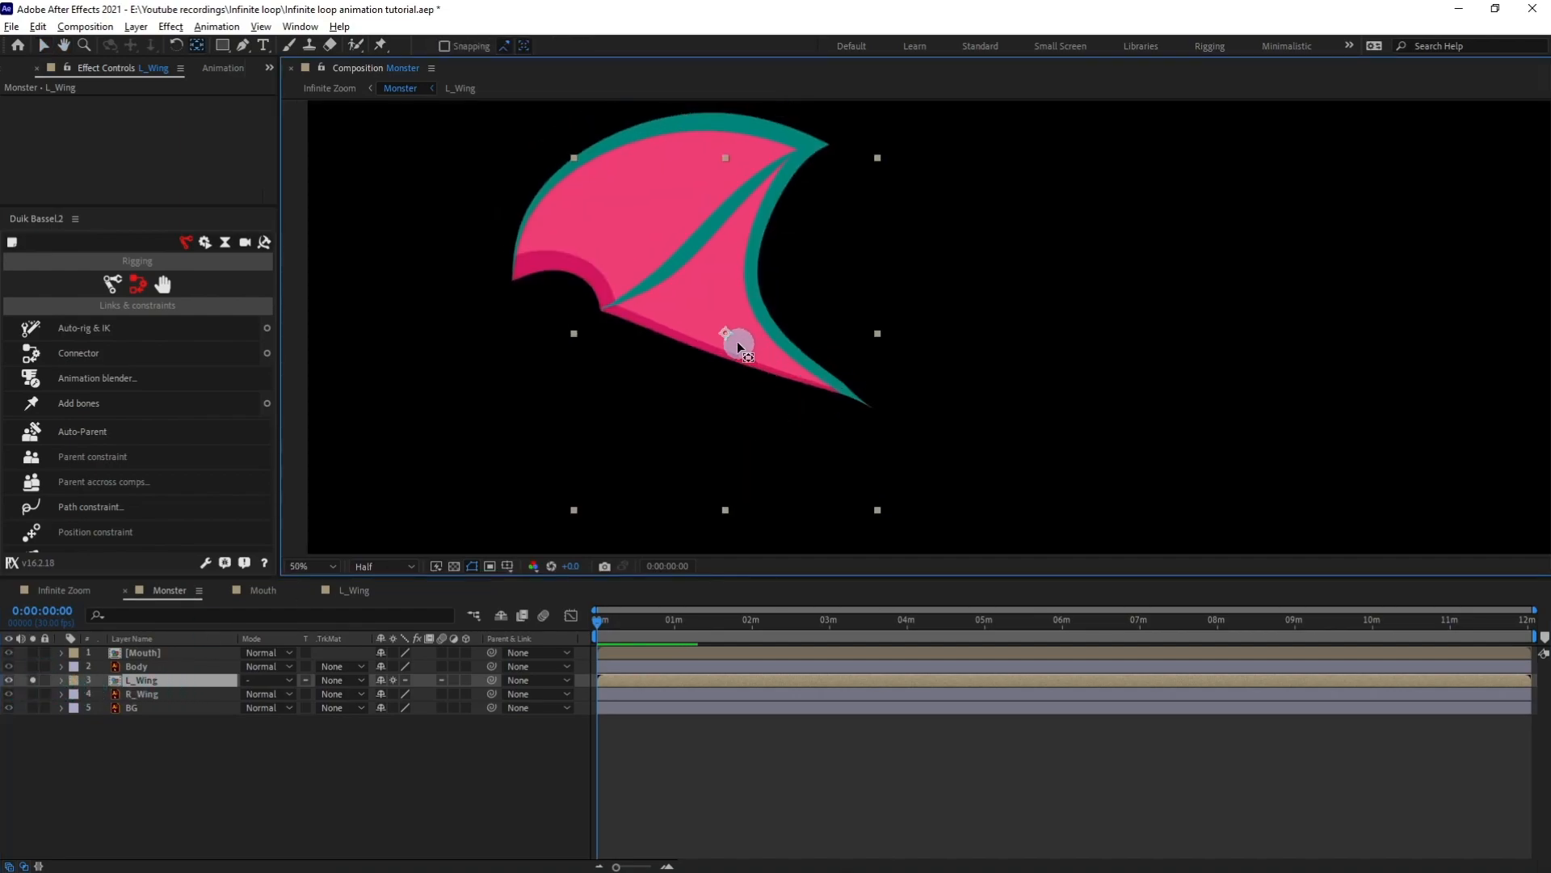
pyautogui.moveTo(726, 331); pyautogui.dragTo(868, 411)
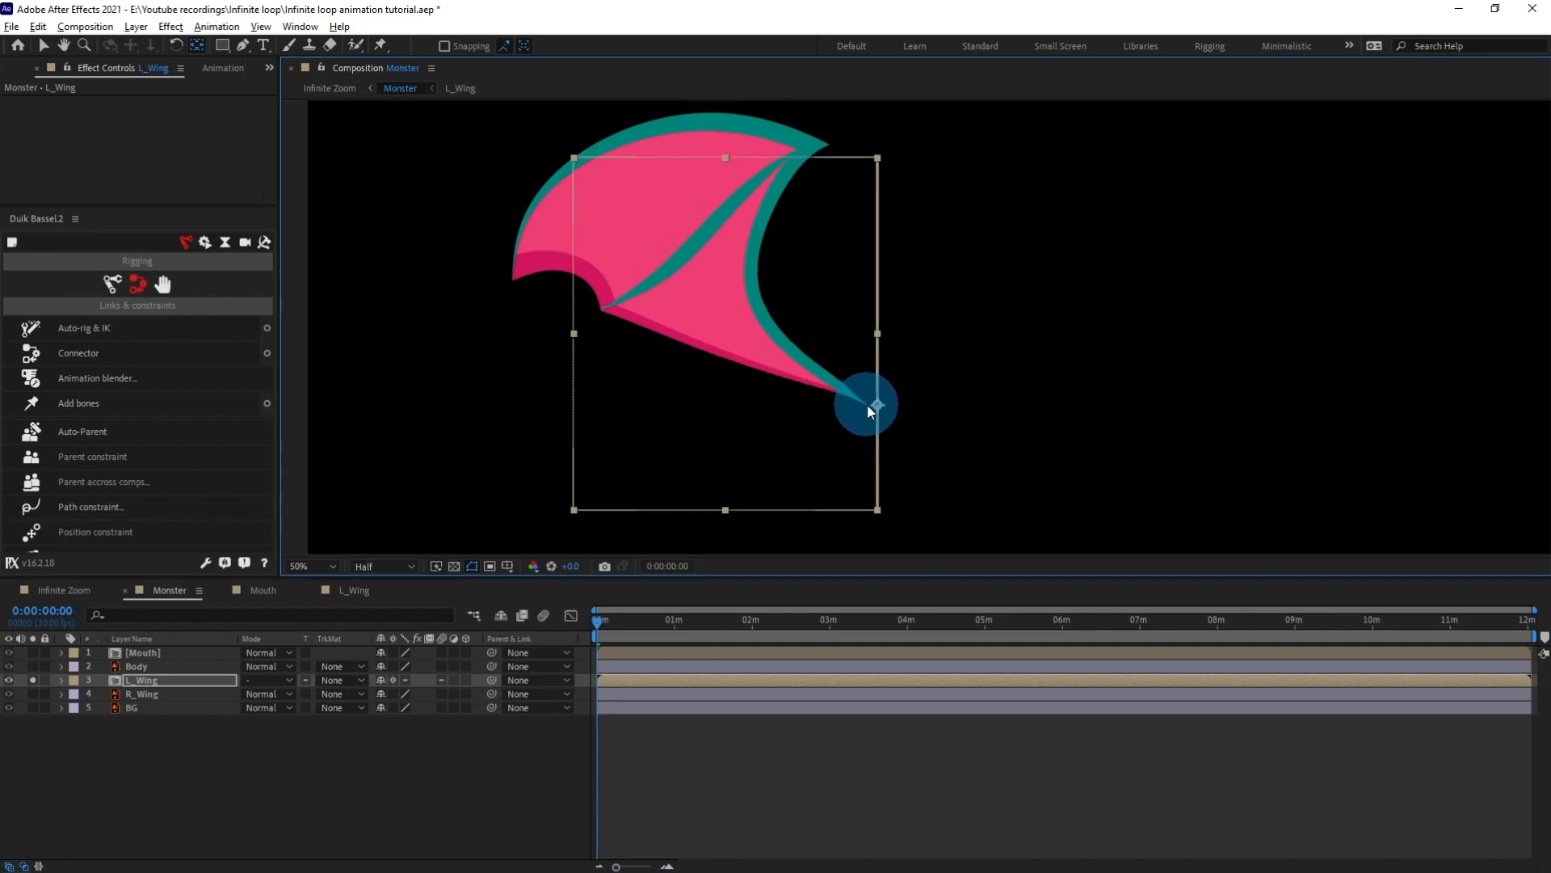
pyautogui.press(',')
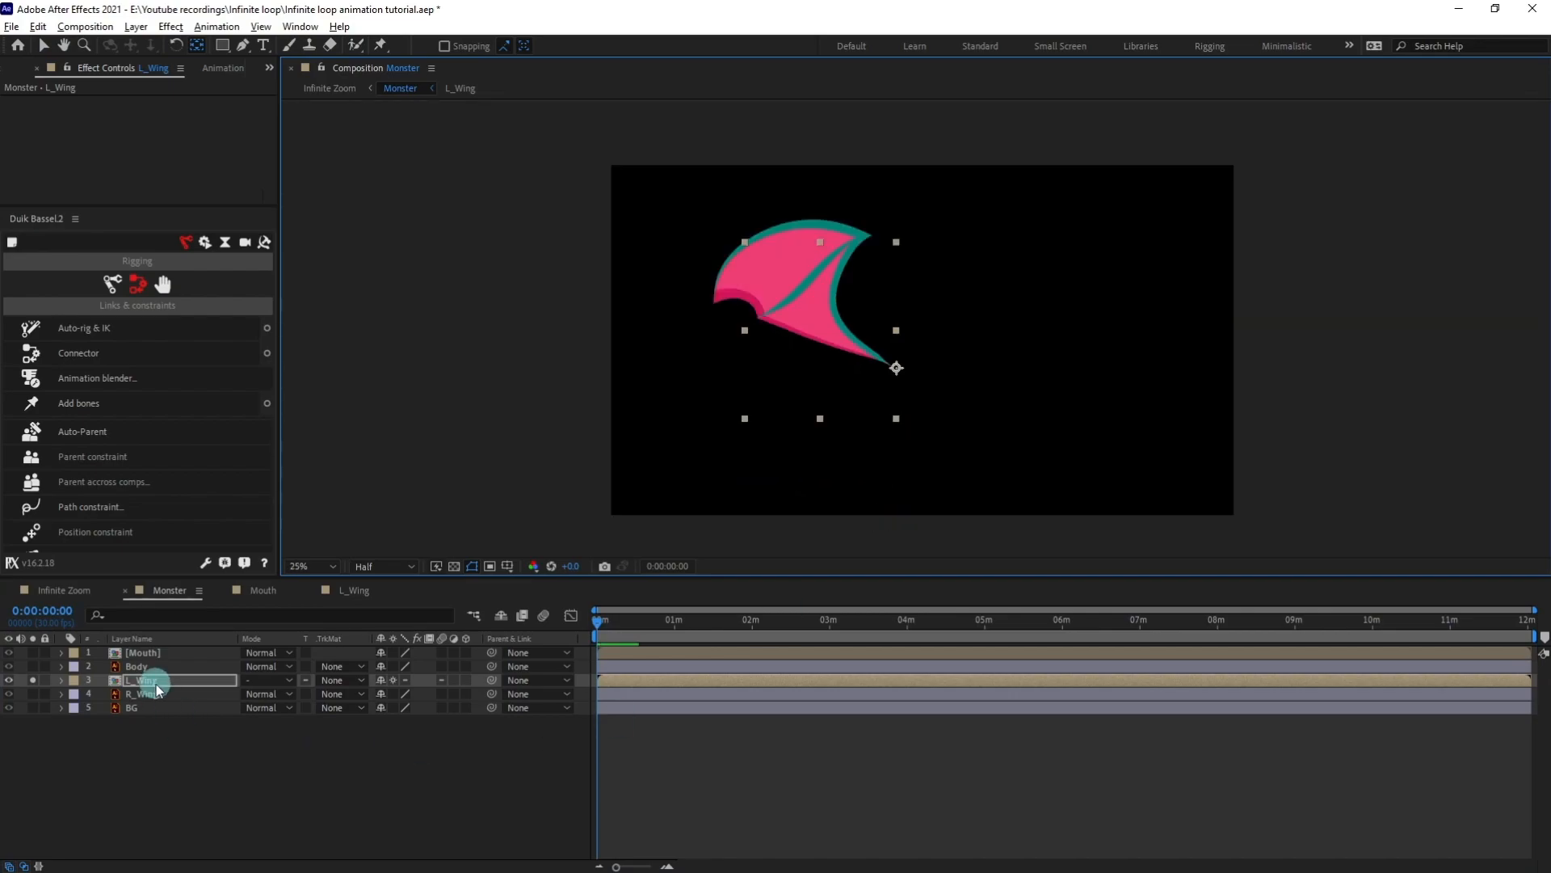
pyautogui.click(33, 681)
# Duplicate the L_Wing layer, rename the copy R_Wing and place it below L_Wing in the layer stack.
pyautogui.hotkey('ctrl', 'd')
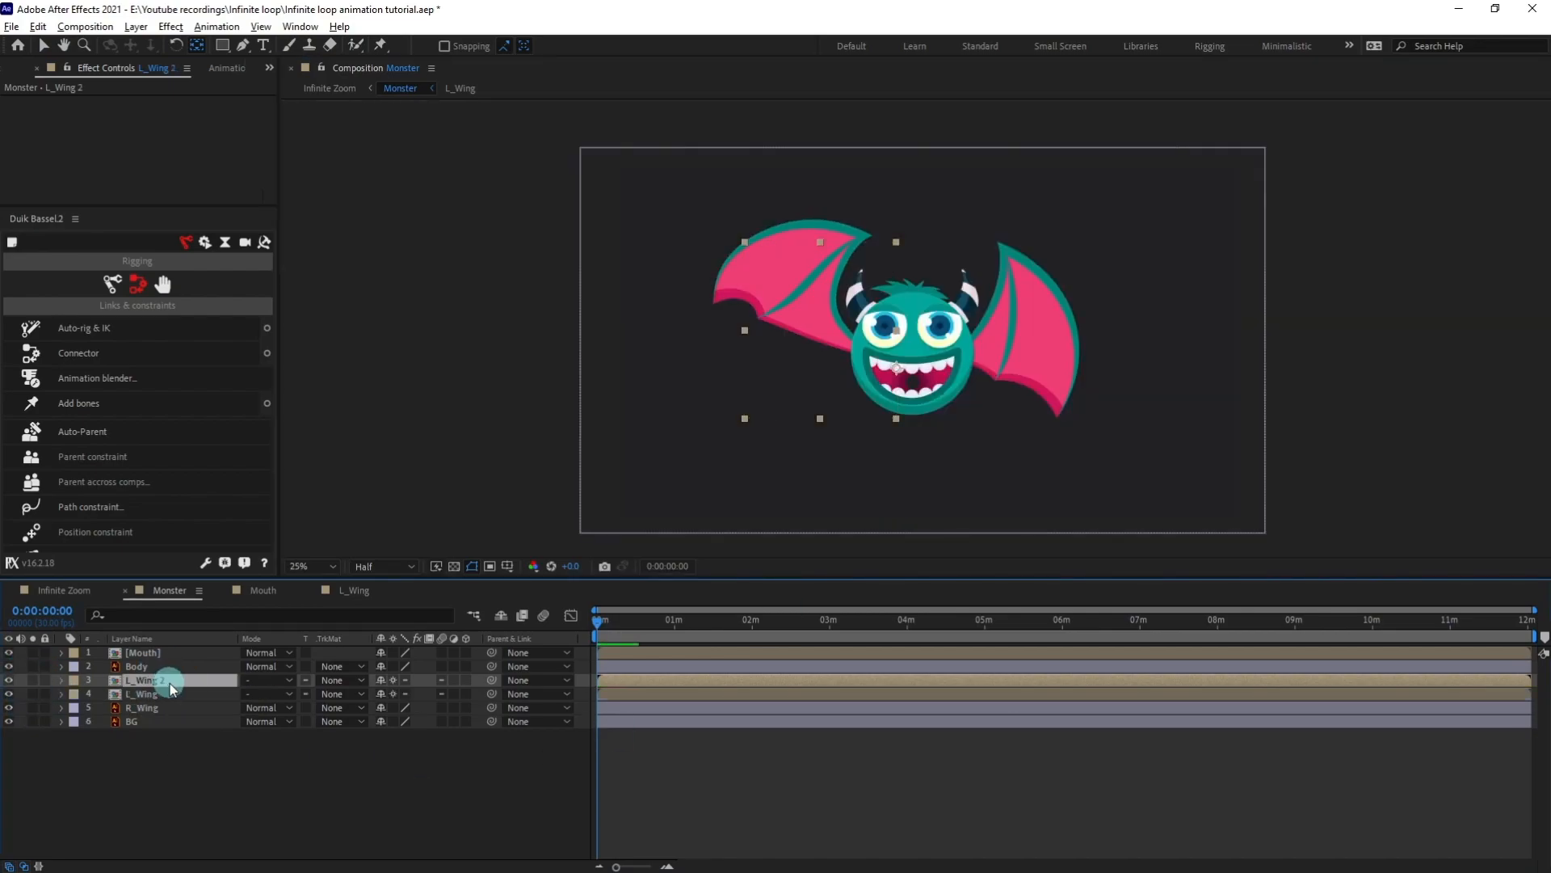
pyautogui.press('Return')
pyautogui.click(168, 680)
pyautogui.press('BackSpace')
pyautogui.press('BackSpace')
pyautogui.write('R')
pyautogui.press('Return')
pyautogui.moveTo(170, 687); pyautogui.dragTo(174, 697)
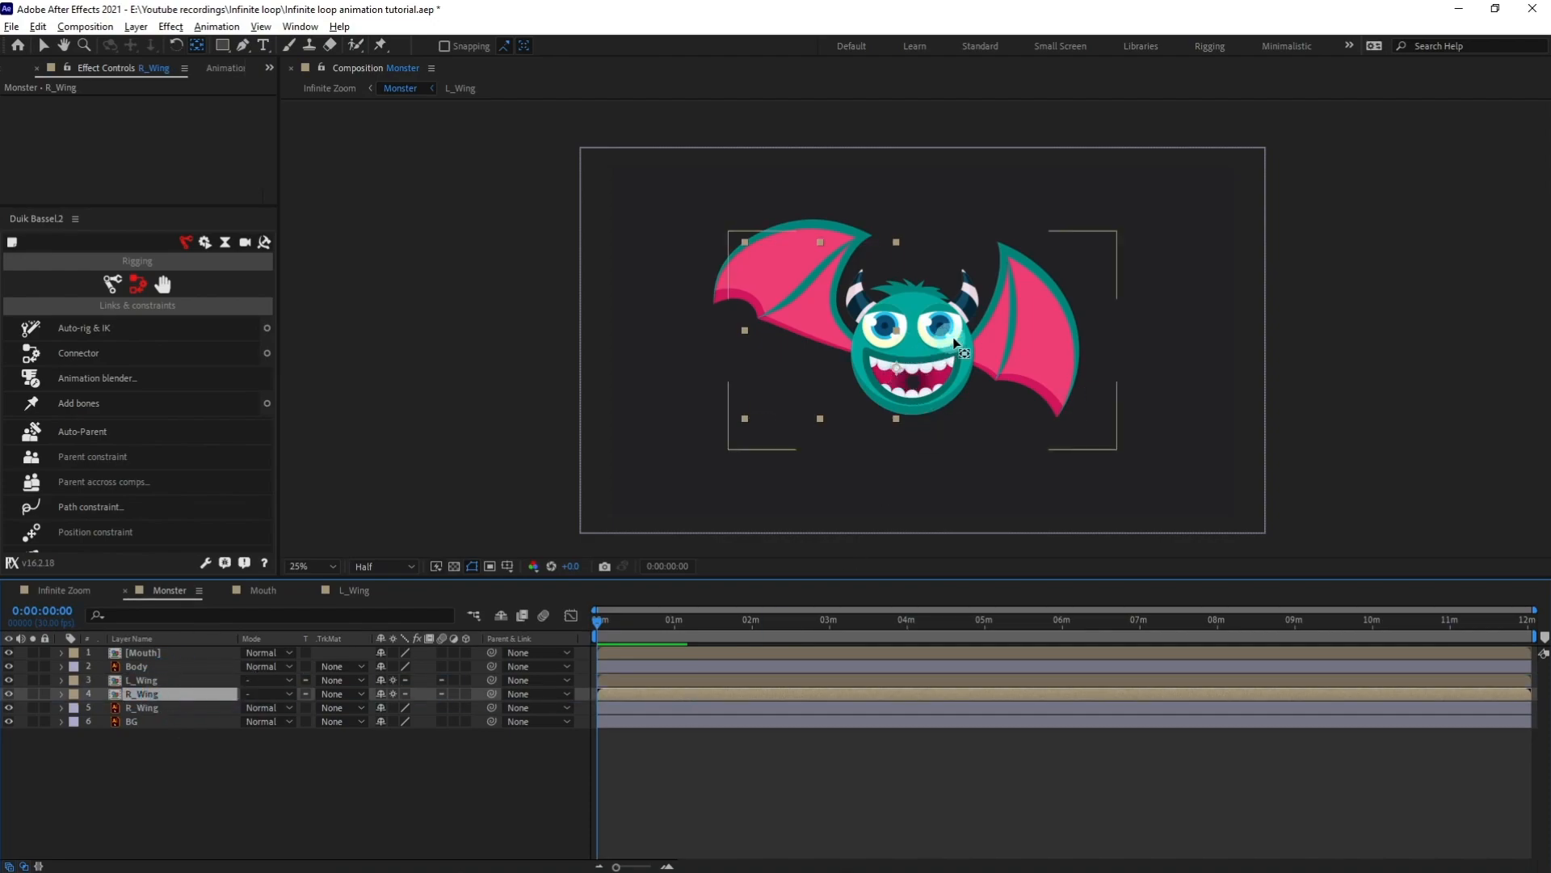
# Move the new R_Wing layer's anchor point to the centre of the monster's mouth and flip the layer horizontally.
pyautogui.moveTo(898, 364); pyautogui.dragTo(913, 381)
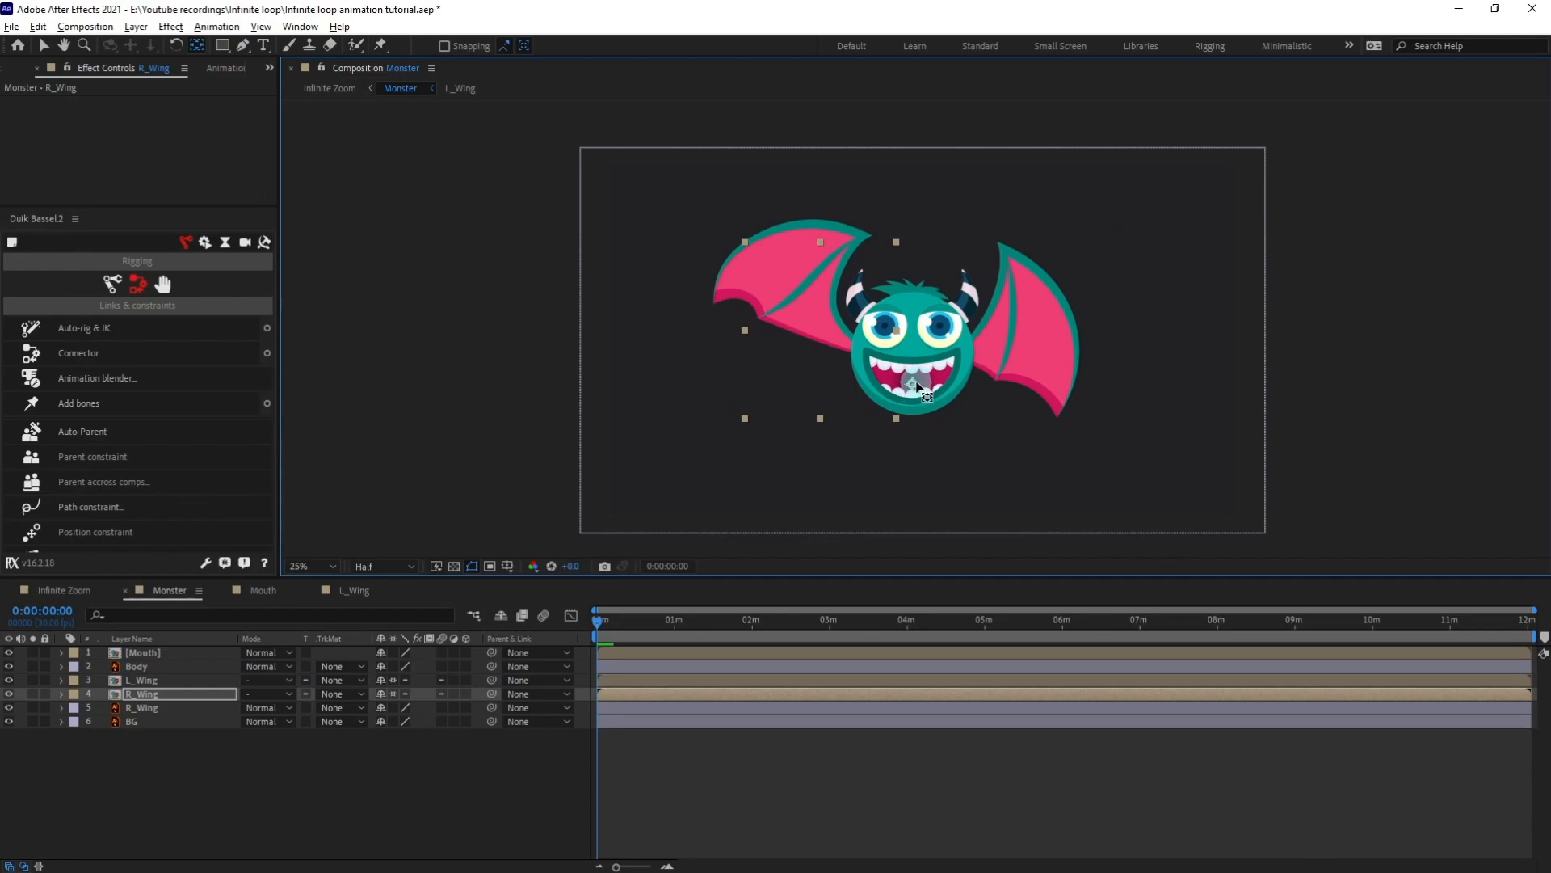
pyautogui.press('.')
pyautogui.click(167, 694)
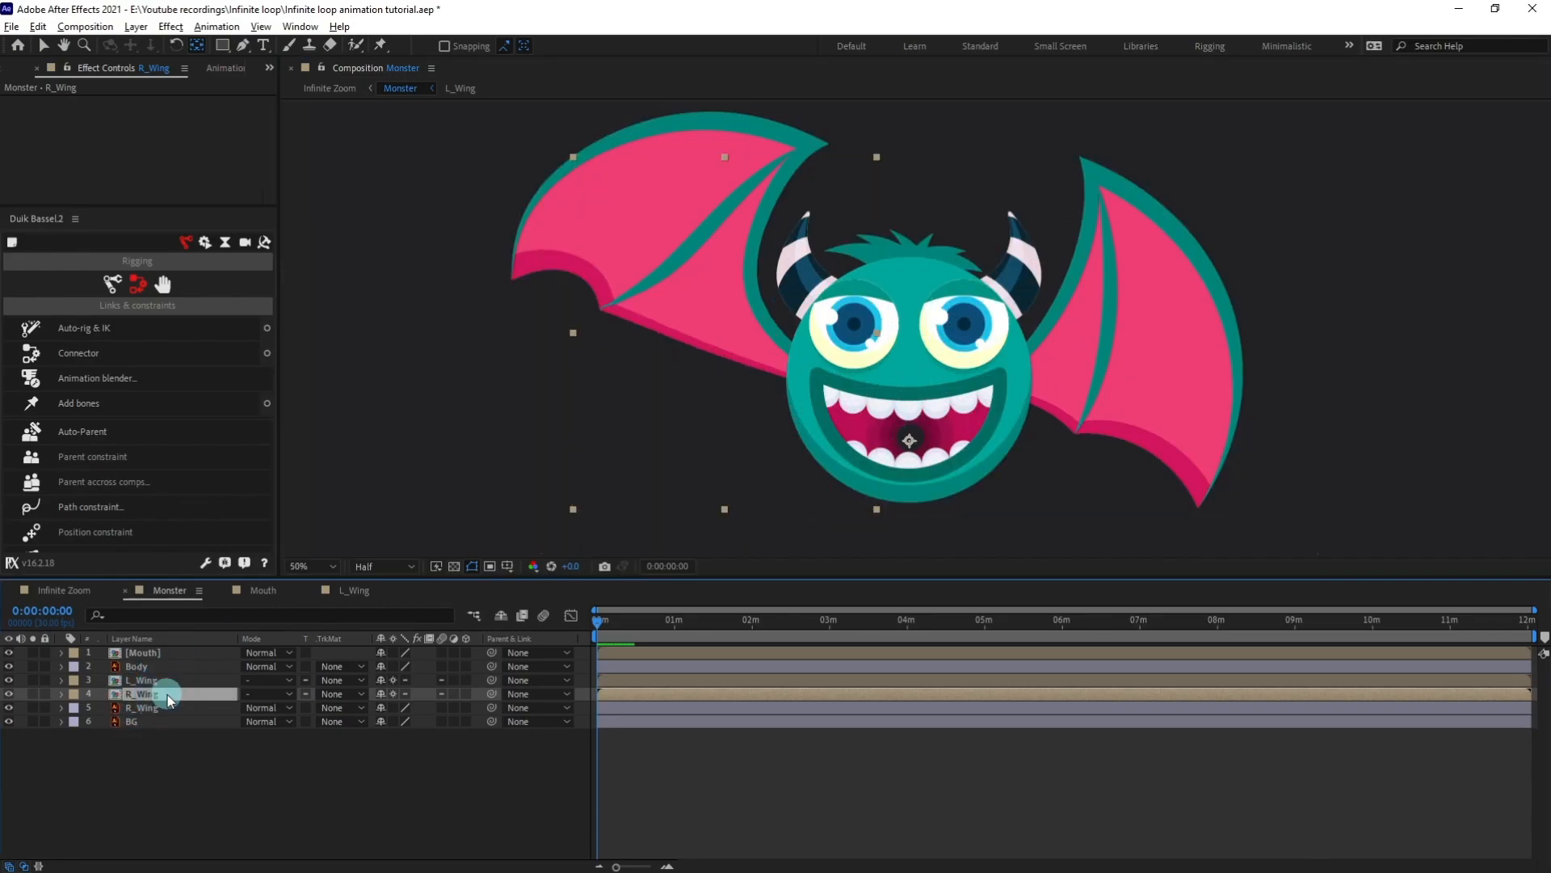
pyautogui.rightClick(168, 699)
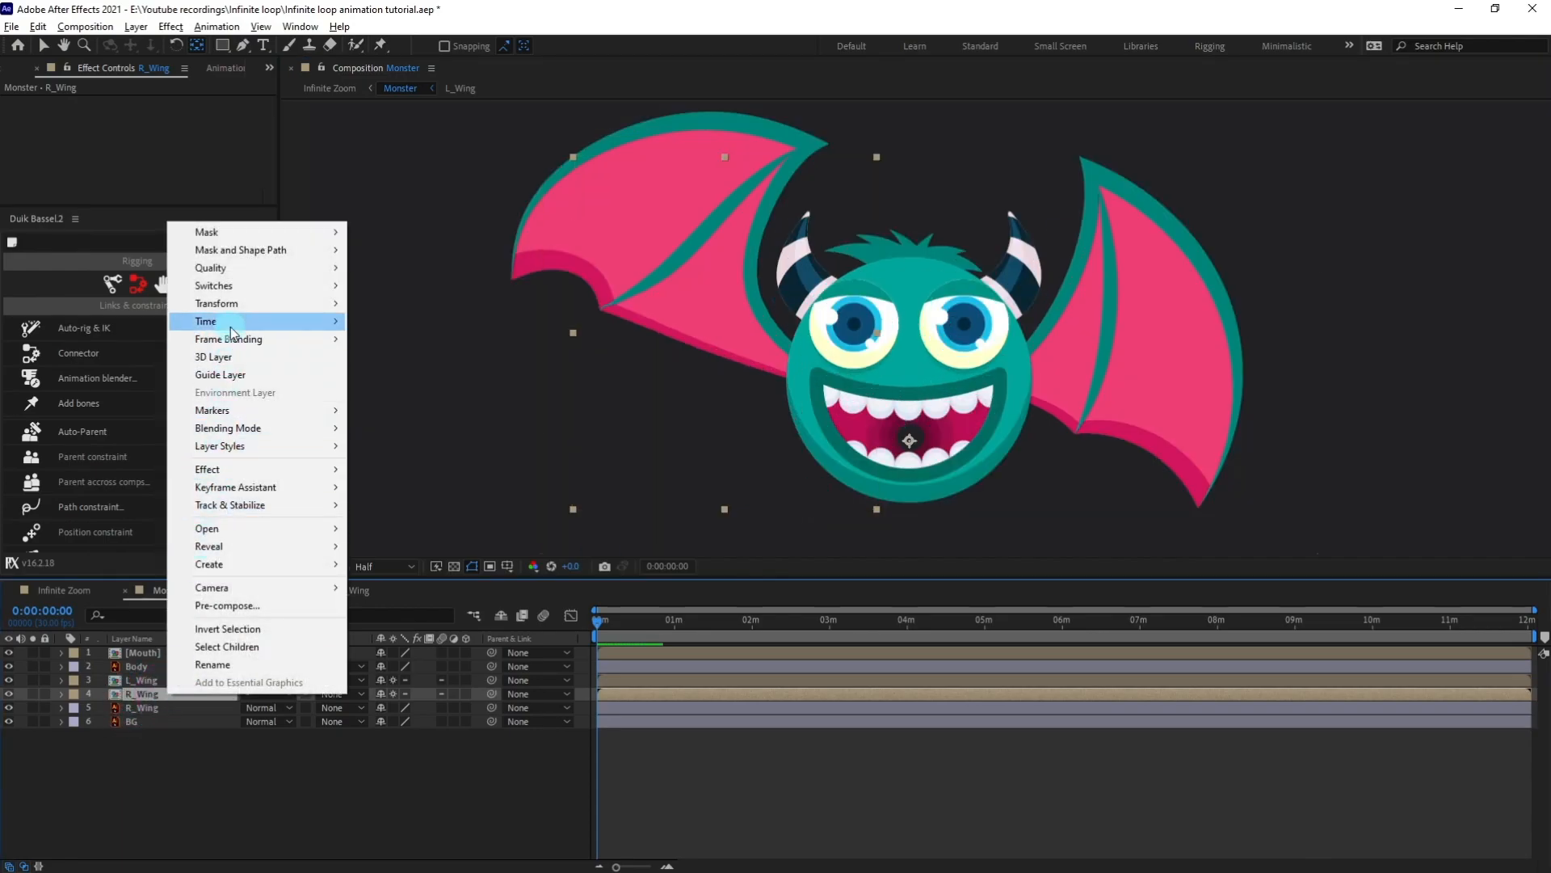
pyautogui.moveTo(231, 328)
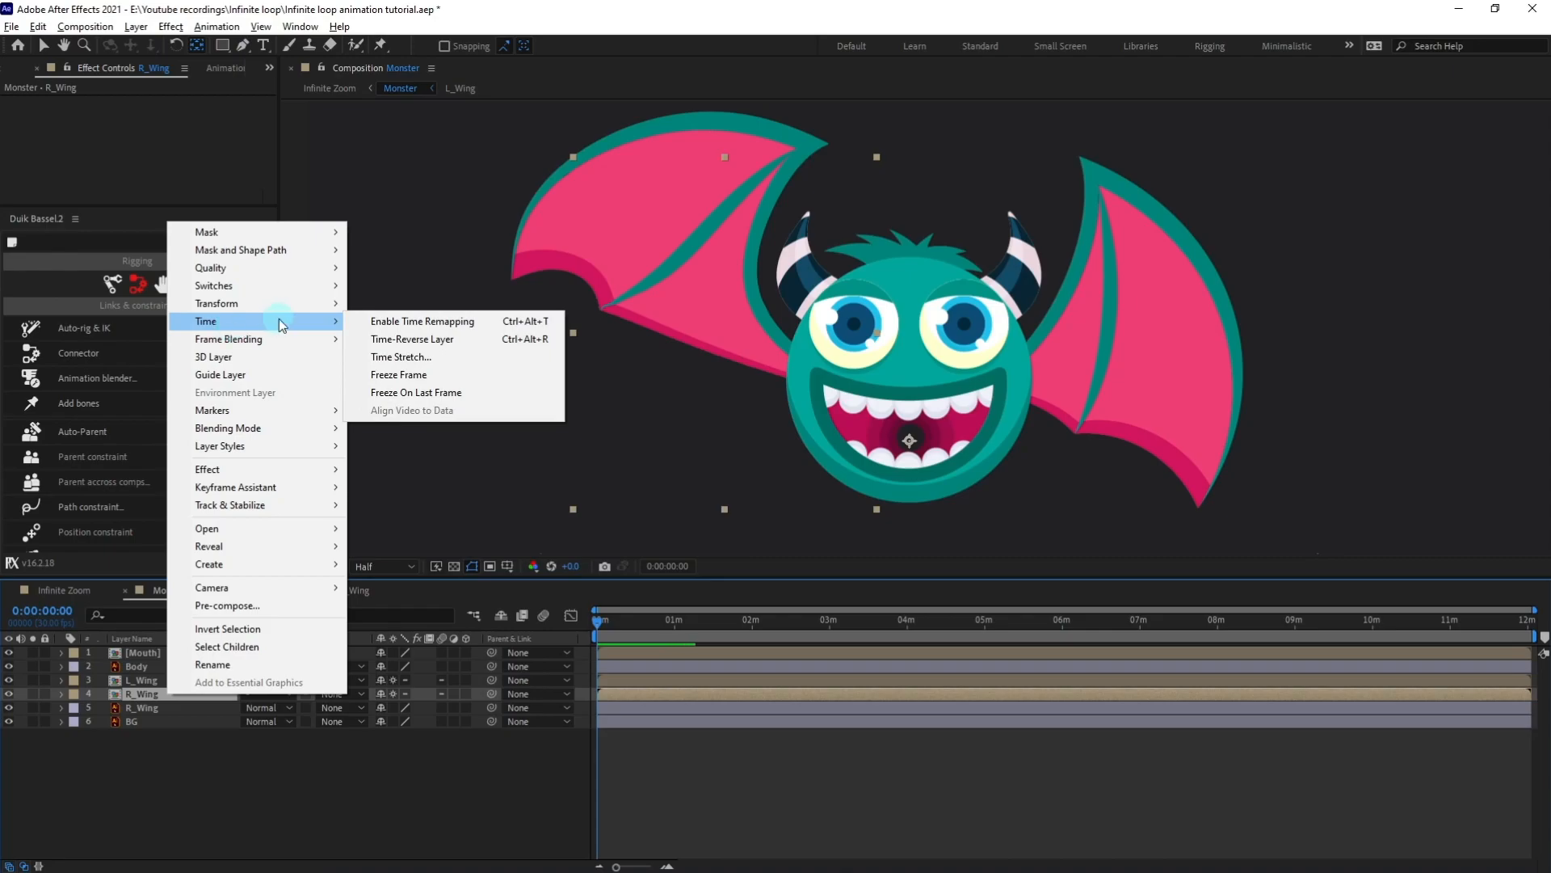
pyautogui.moveTo(278, 305)
pyautogui.click(414, 440)
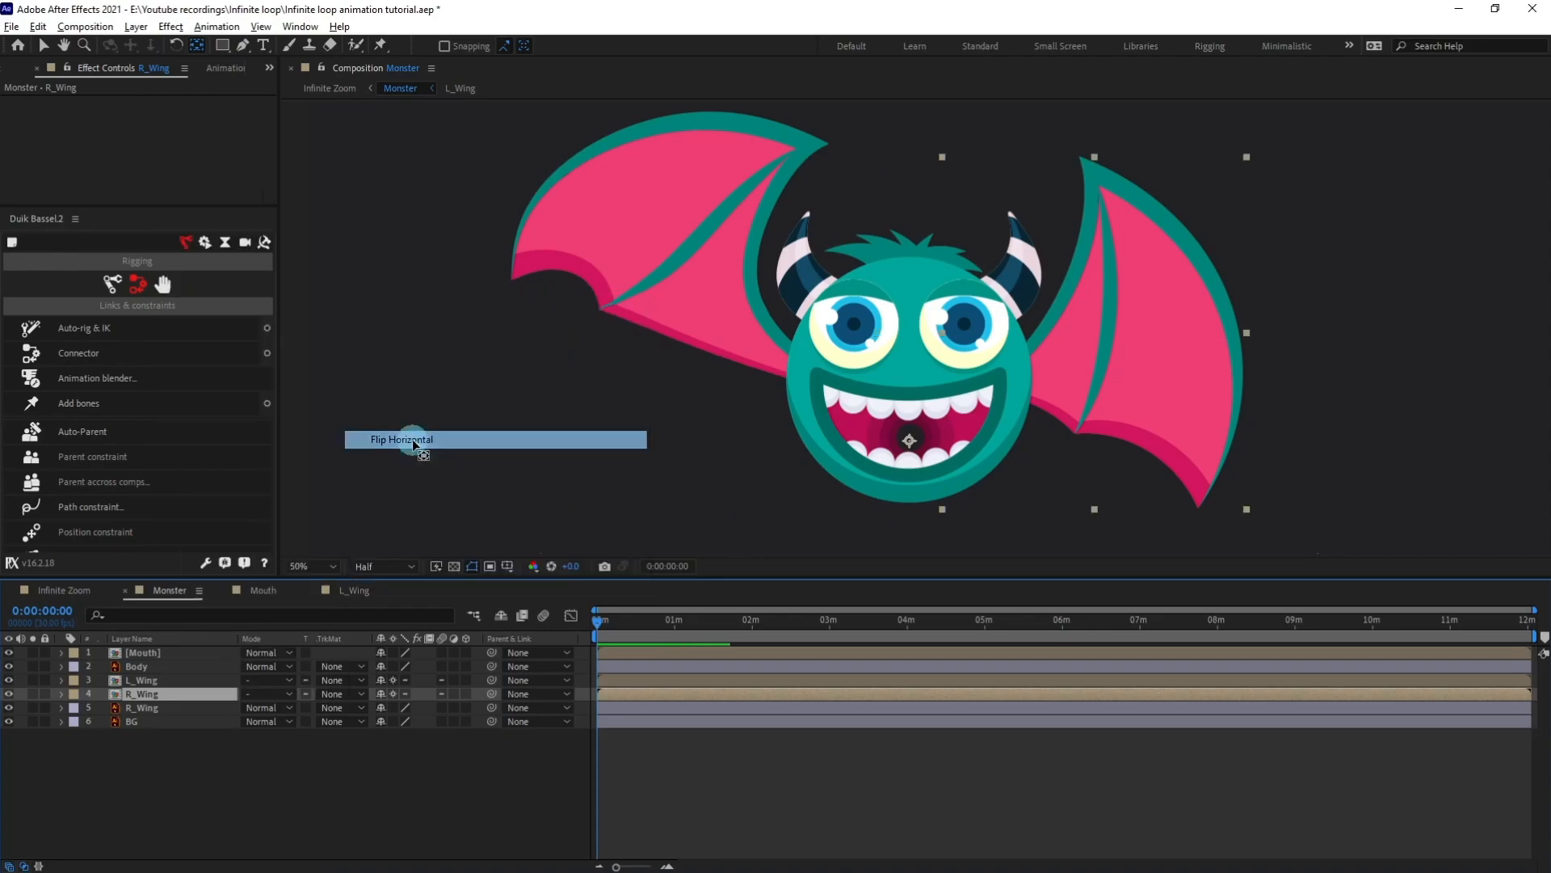
pyautogui.press(',')
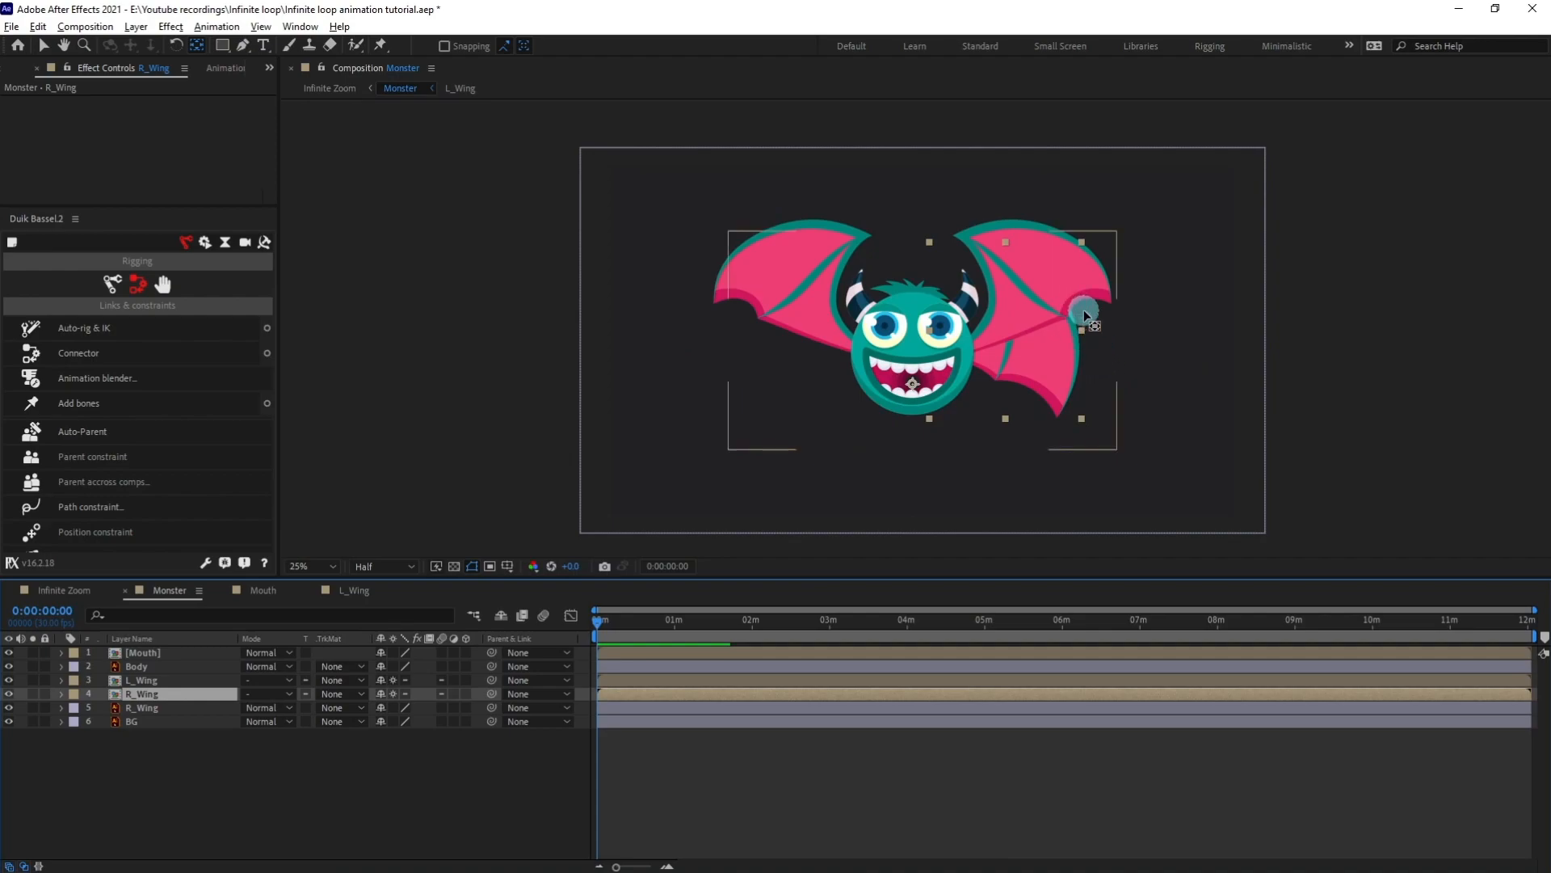
# Delete the original static R_Wing layer, and nudge both remaining wing layers down until they sit lower behind the body.
pyautogui.click(154, 707)
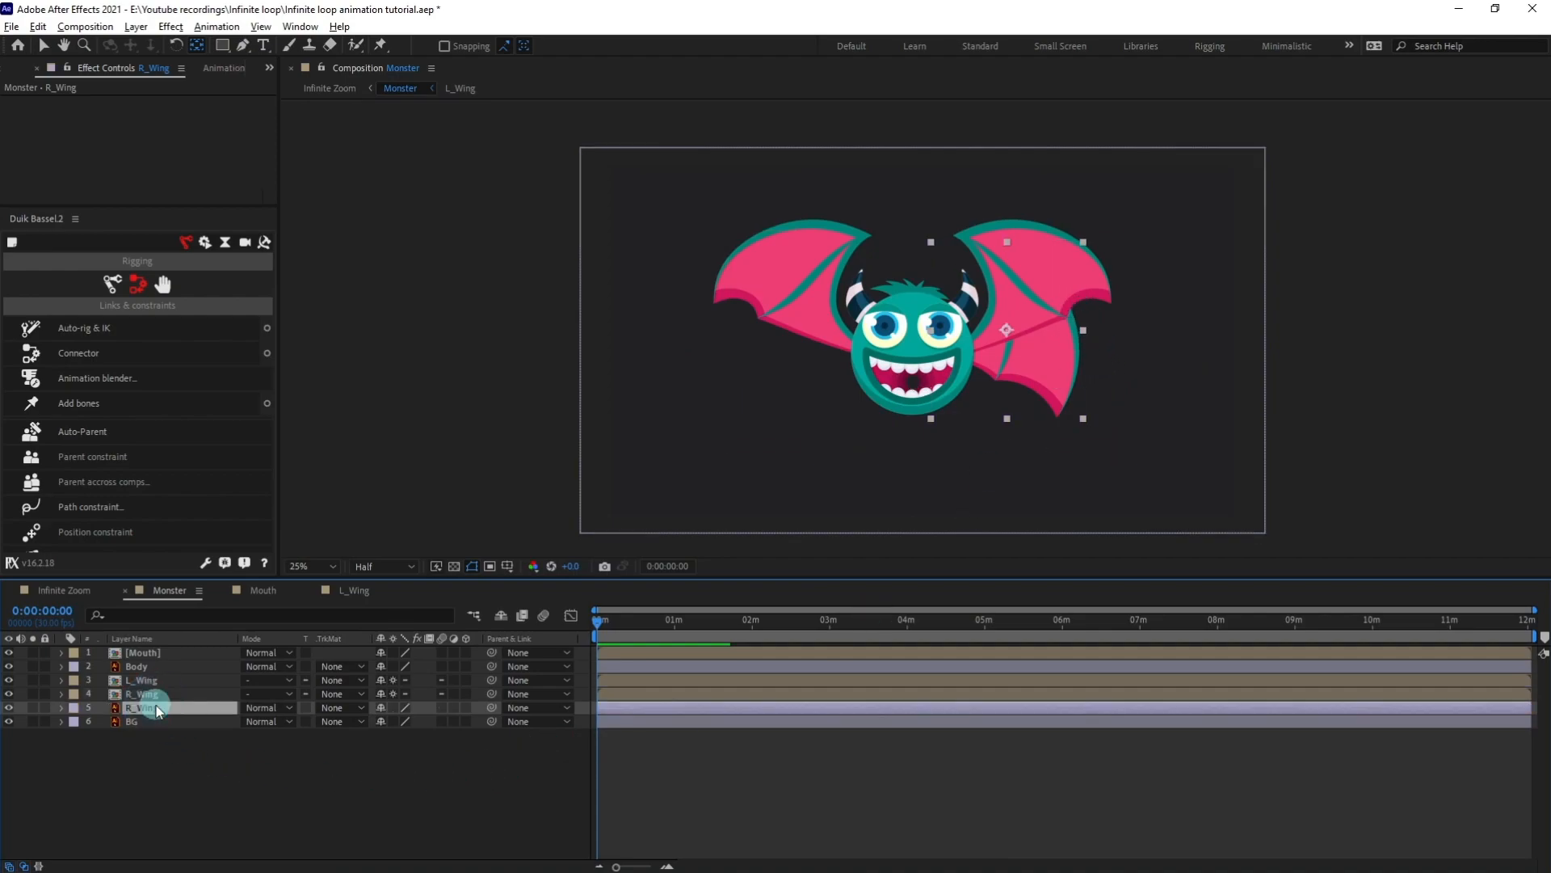
pyautogui.press('Delete')
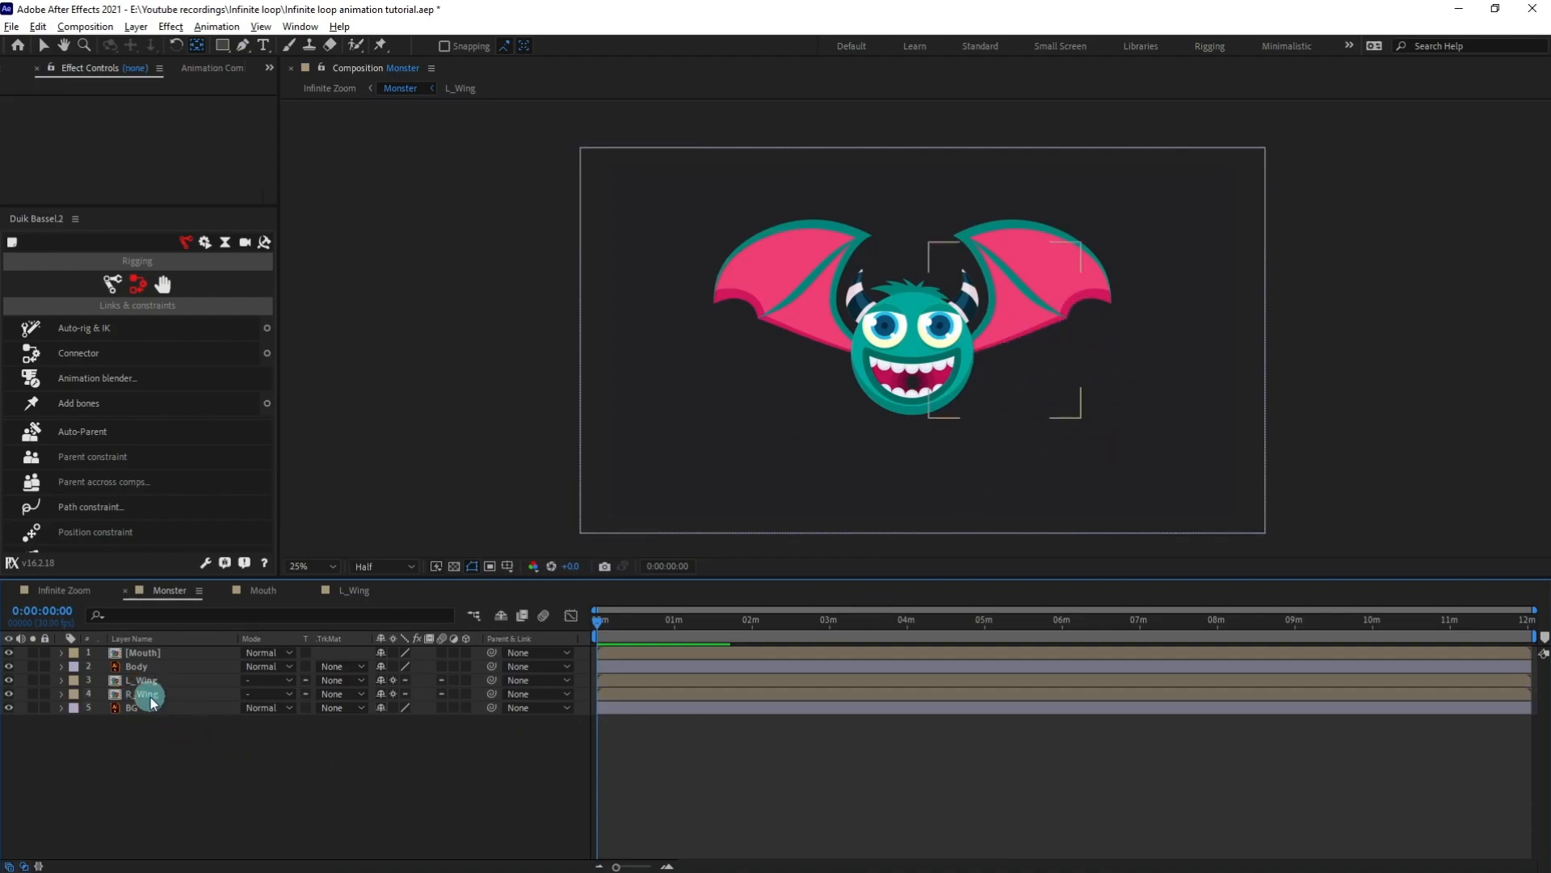
pyautogui.click(151, 695)
pyautogui.keyDown('shift'); pyautogui.click(149, 682); pyautogui.keyUp('shift')
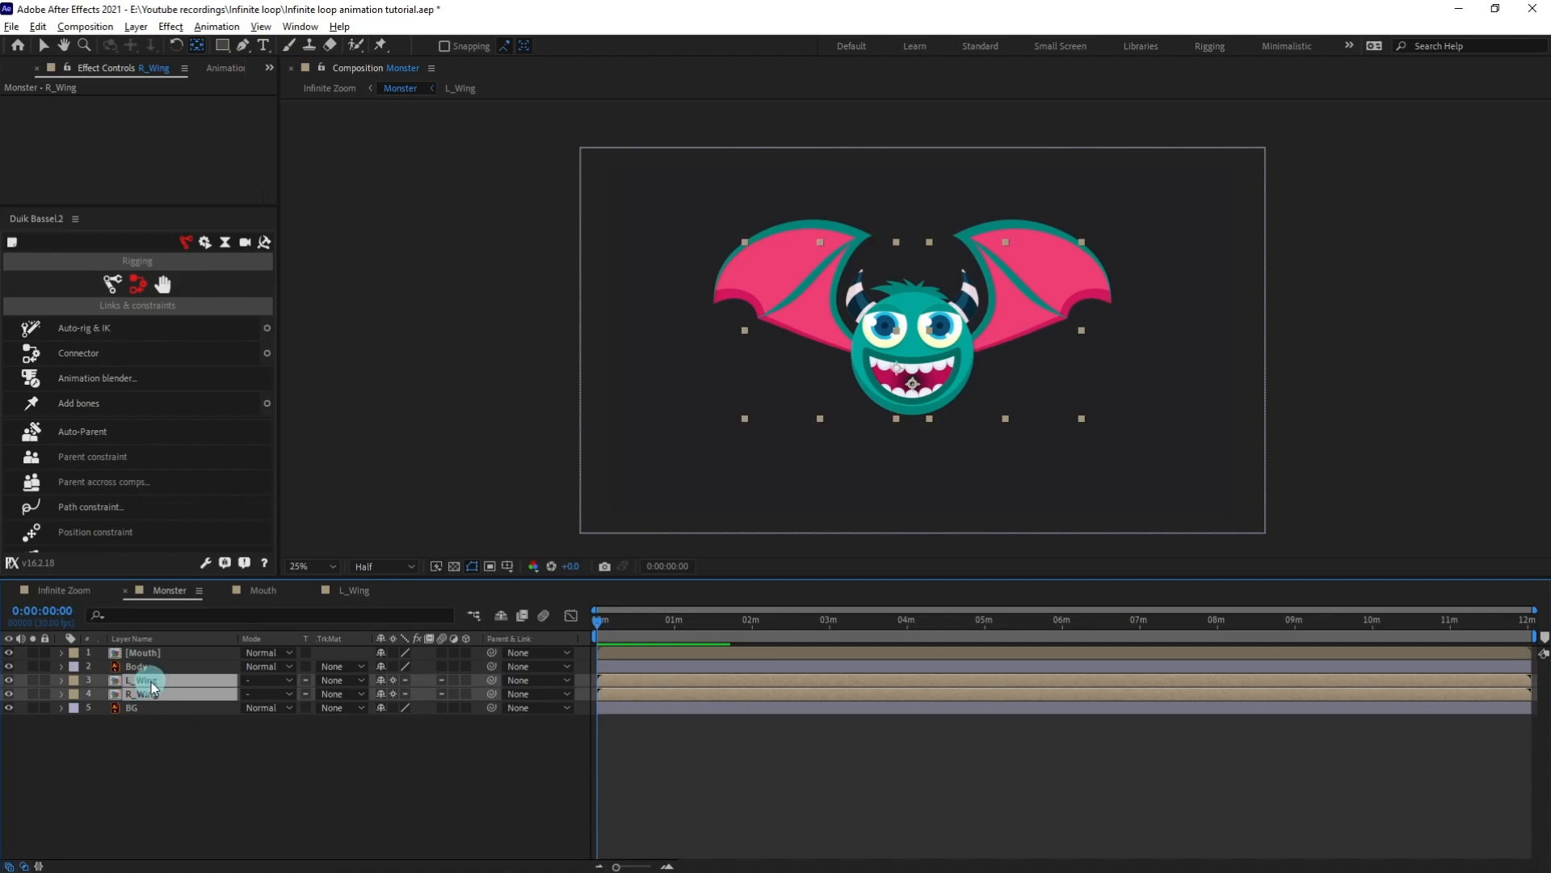
pyautogui.hotkey('shift', 'Down')
pyautogui.hotkey('shift', 'Down')
pyautogui.hotkey('shift', 'Down')
pyautogui.hotkey('shift', 'Down')
pyautogui.hotkey('shift', 'Down')
pyautogui.hotkey('shift', 'Down')
pyautogui.hotkey('shift', 'Down')
pyautogui.press('space')
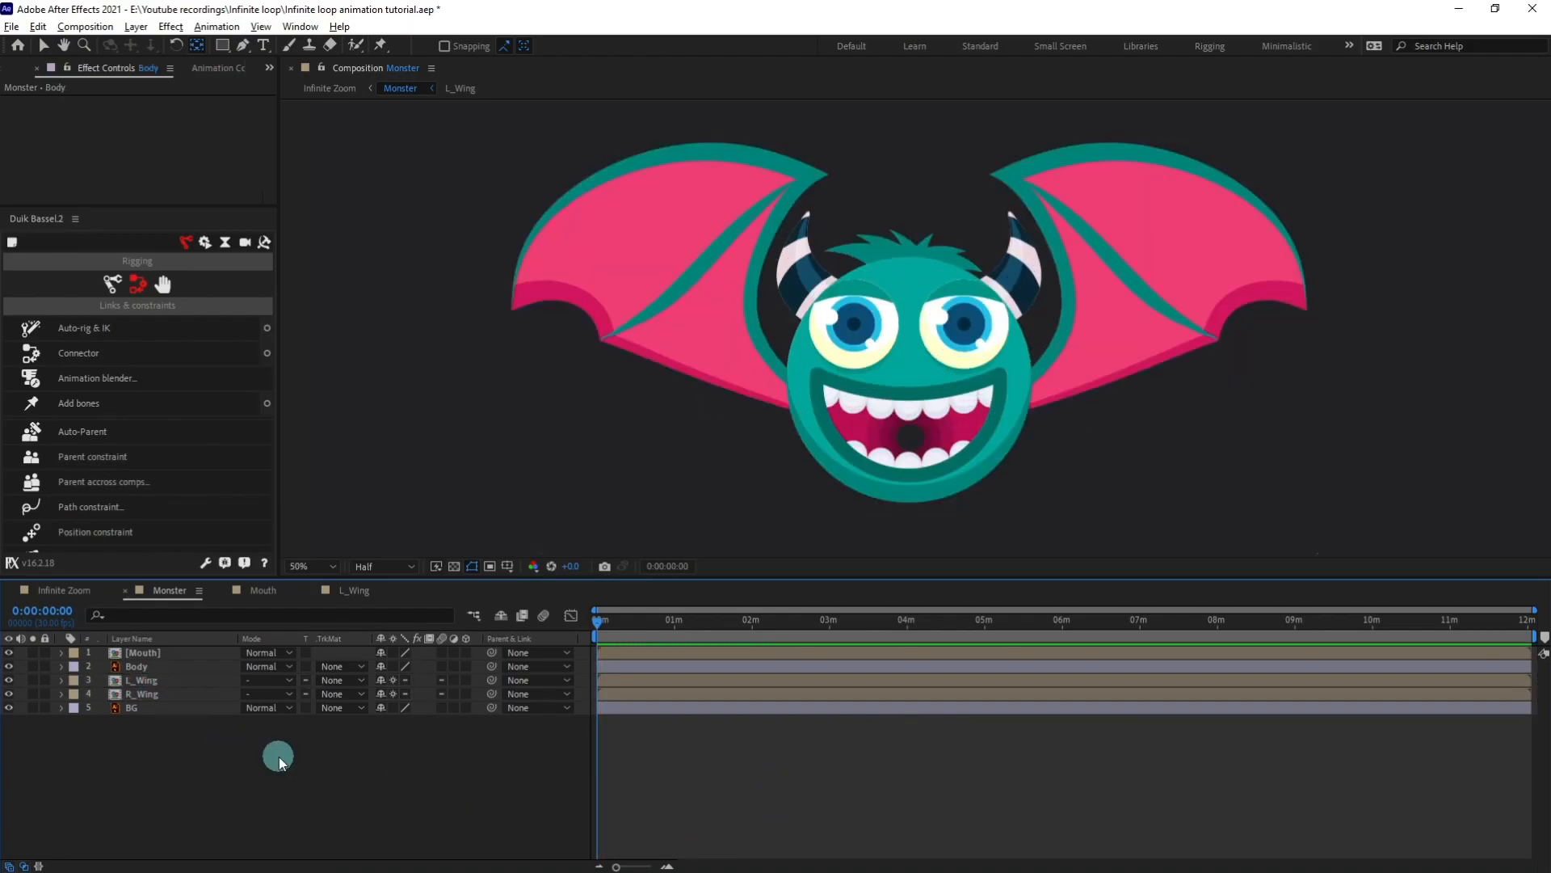
# Enable Collapse Transformations on the Mouth layer and move its anchor point to the centre of the dark throat hole.
pyautogui.click(157, 652)
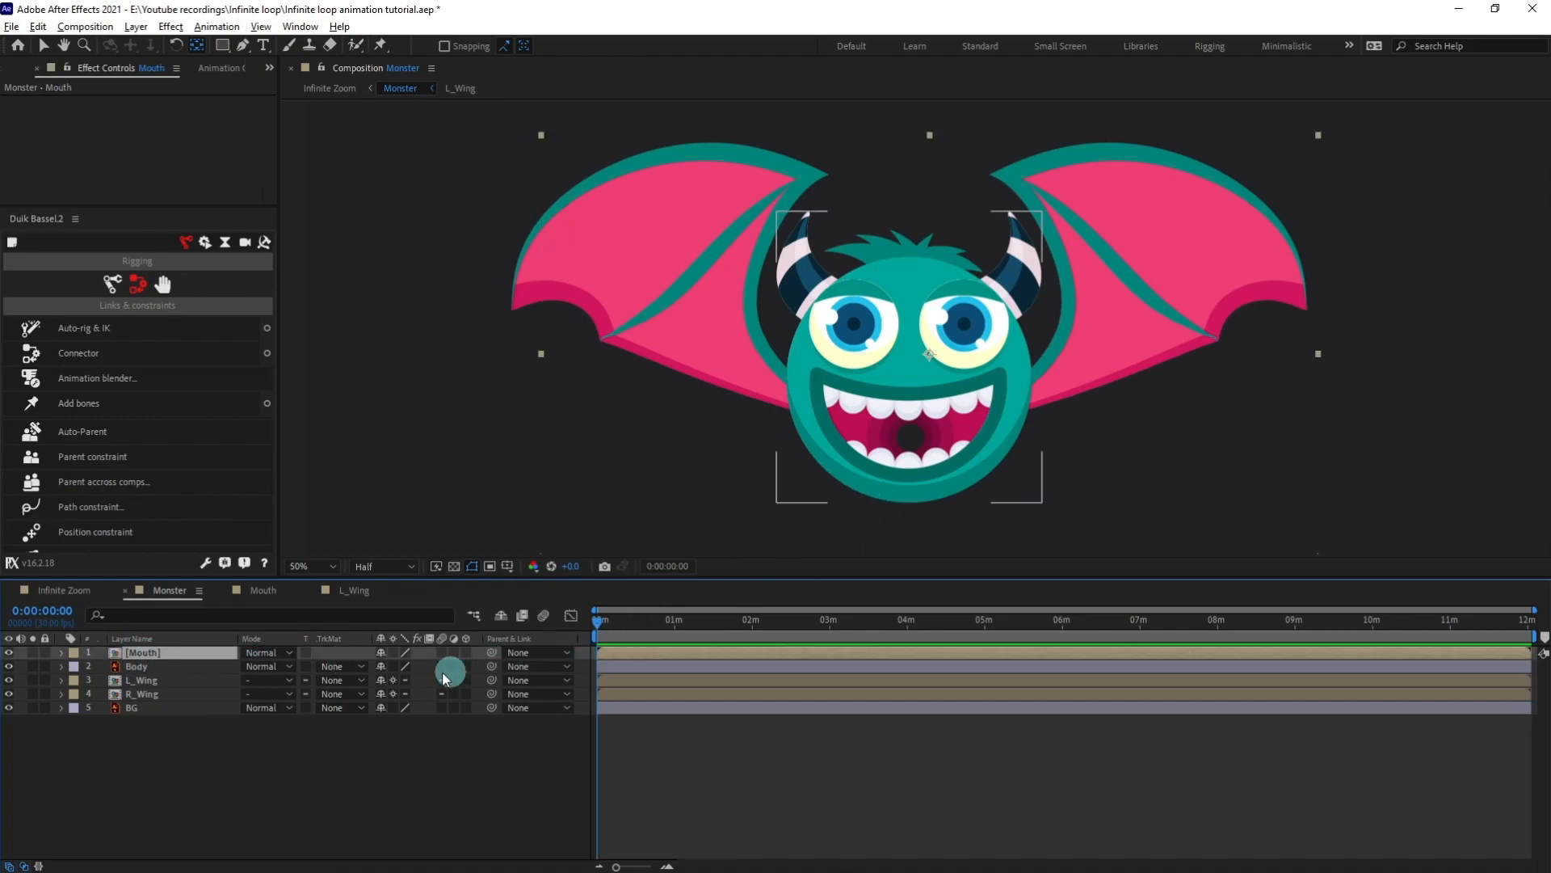
pyautogui.click(392, 653)
pyautogui.scroll(1, 1015, 468)
pyautogui.scroll(-3, 1001, 437)
pyautogui.moveTo(940, 206); pyautogui.dragTo(881, 368)
pyautogui.scroll(1, 904, 376)
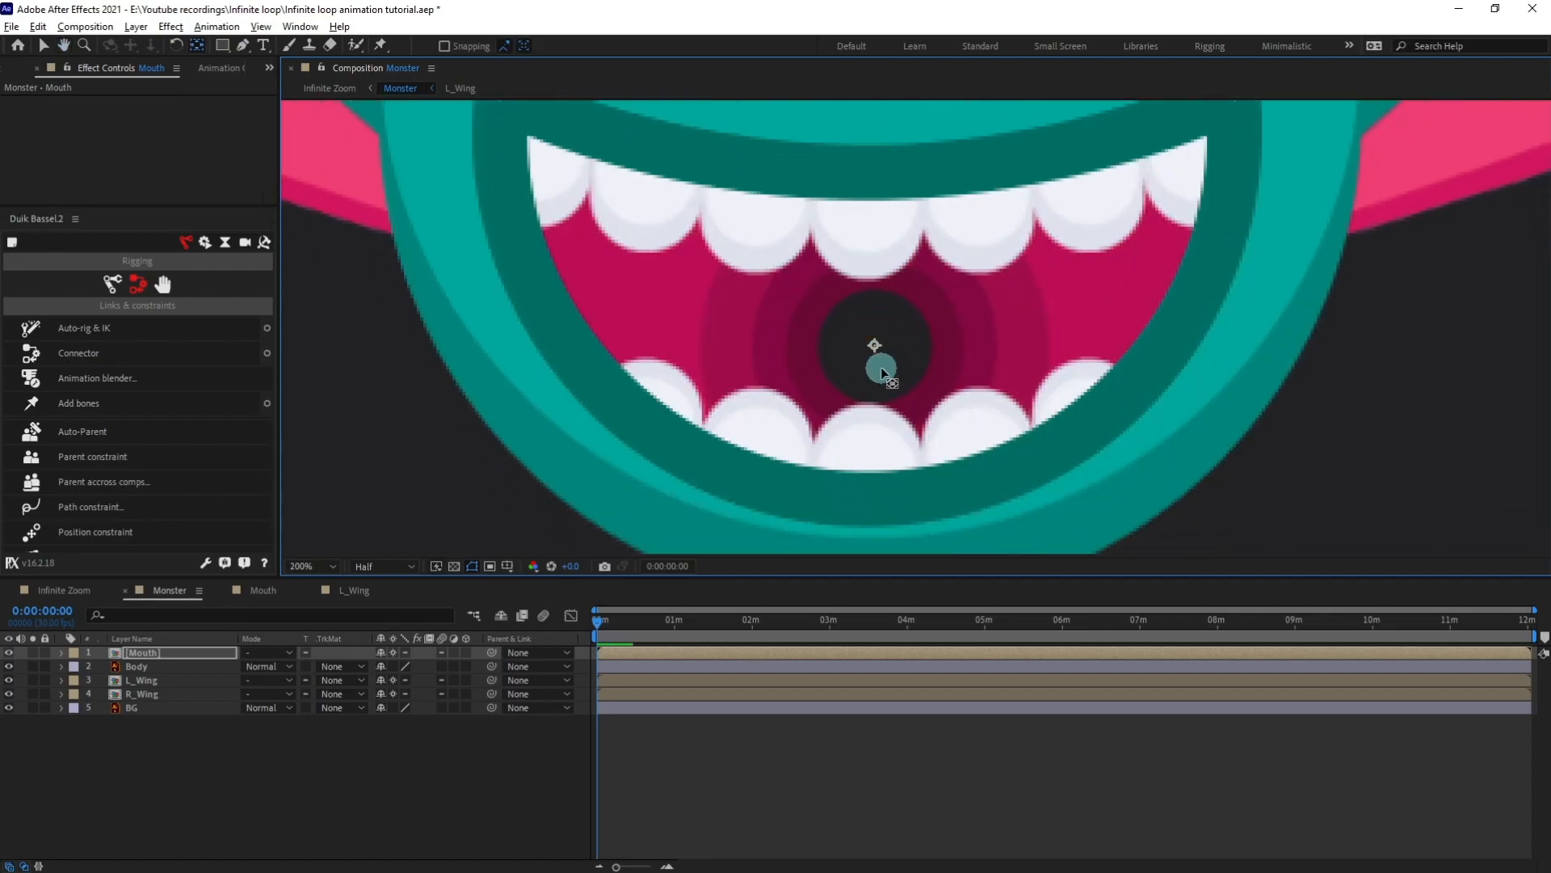
# Move the Body layer's anchor point to the centre of the dark throat hole.
pyautogui.click(173, 670)
pyautogui.press(',')
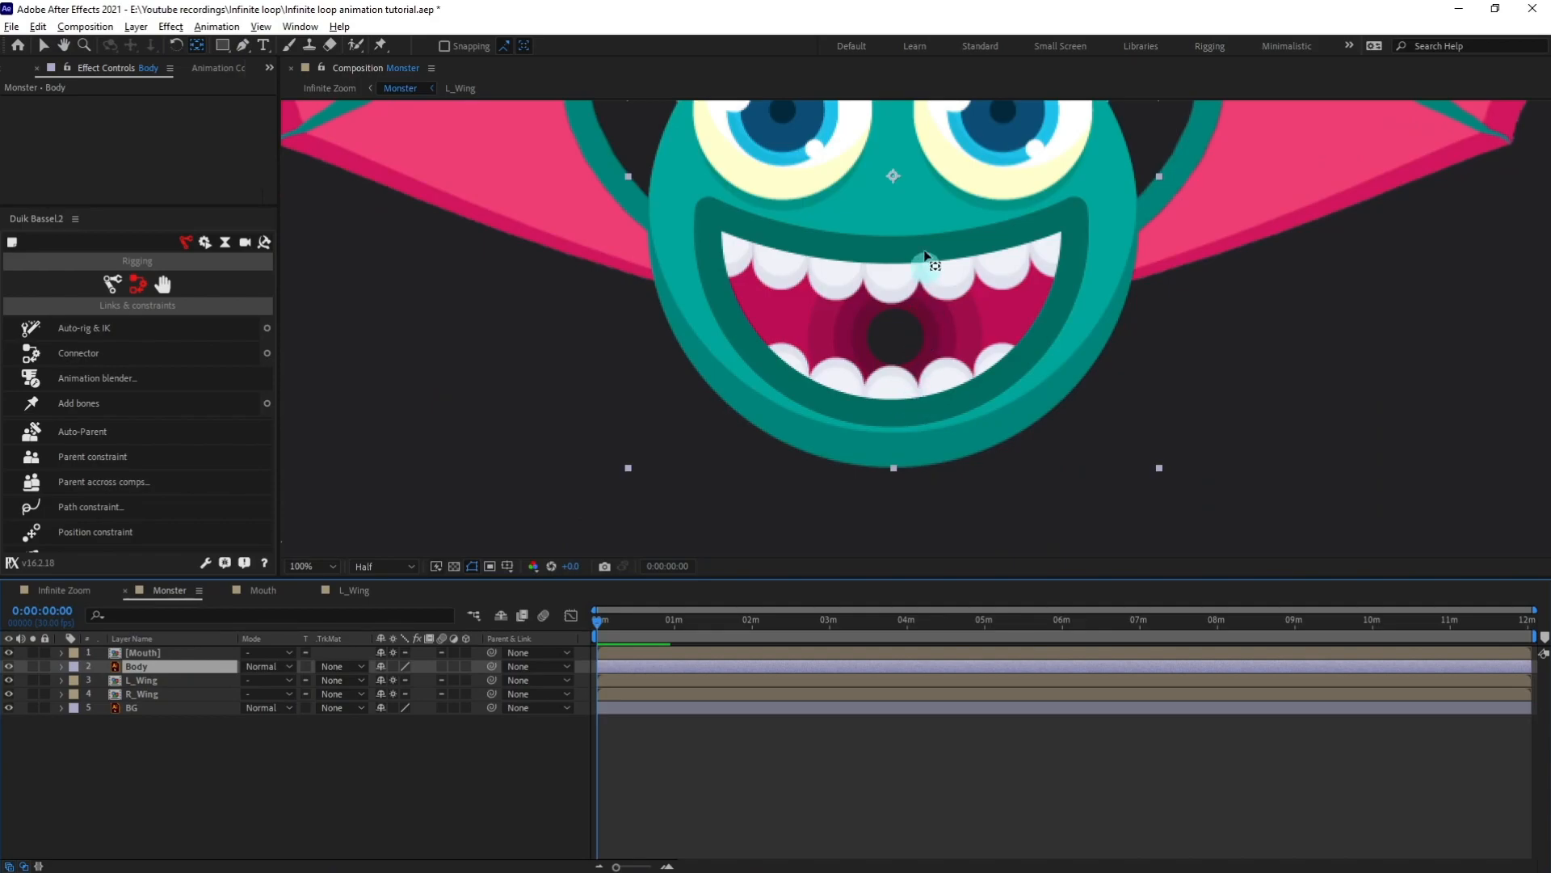
pyautogui.moveTo(892, 176); pyautogui.dragTo(894, 332)
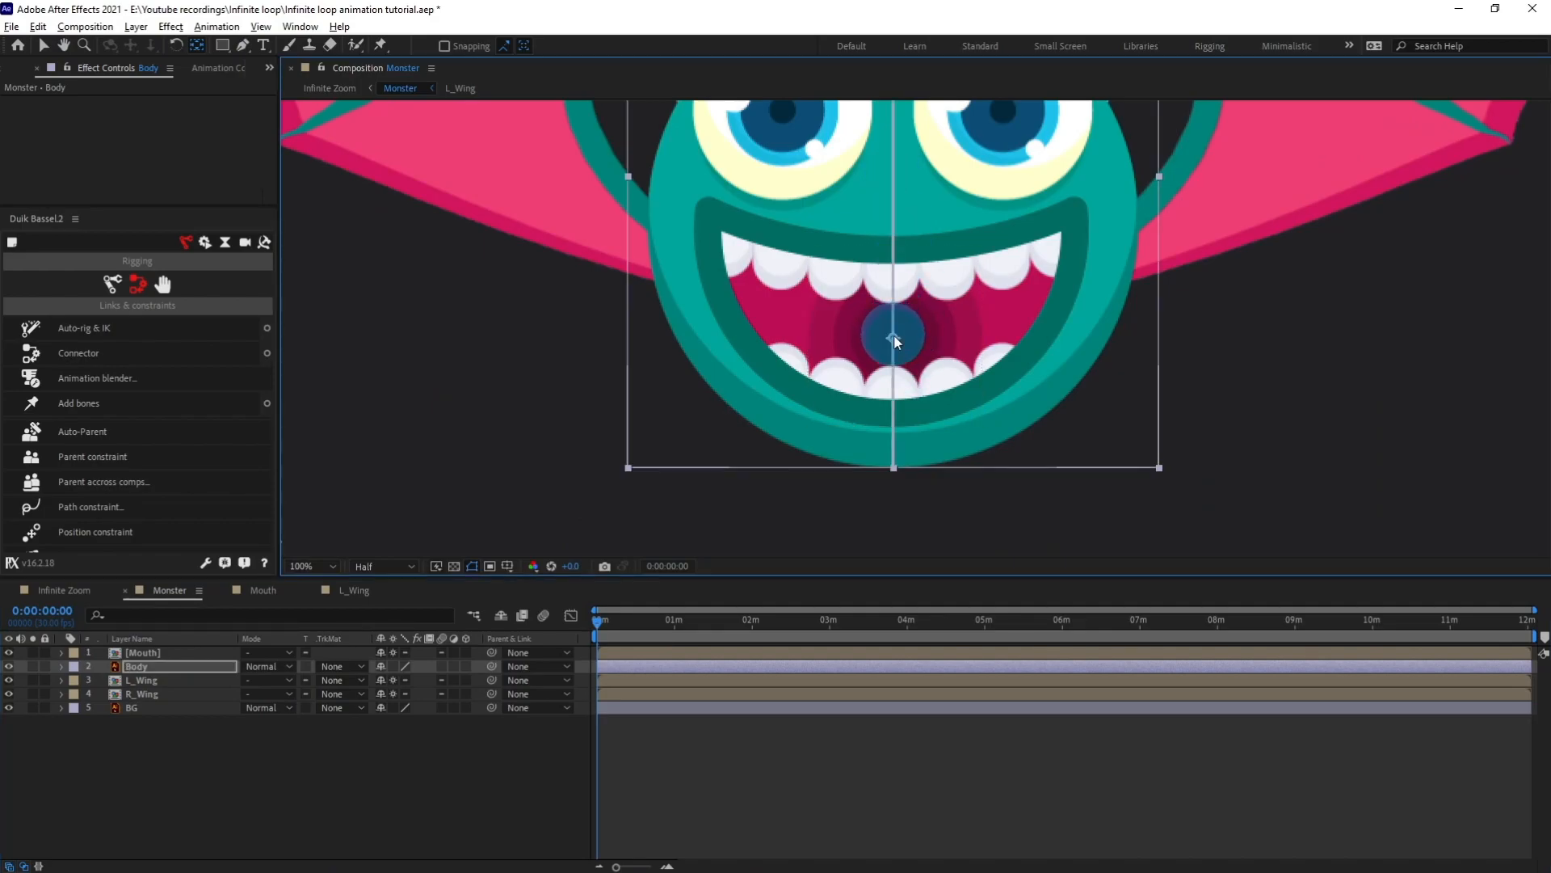
pyautogui.press('.')
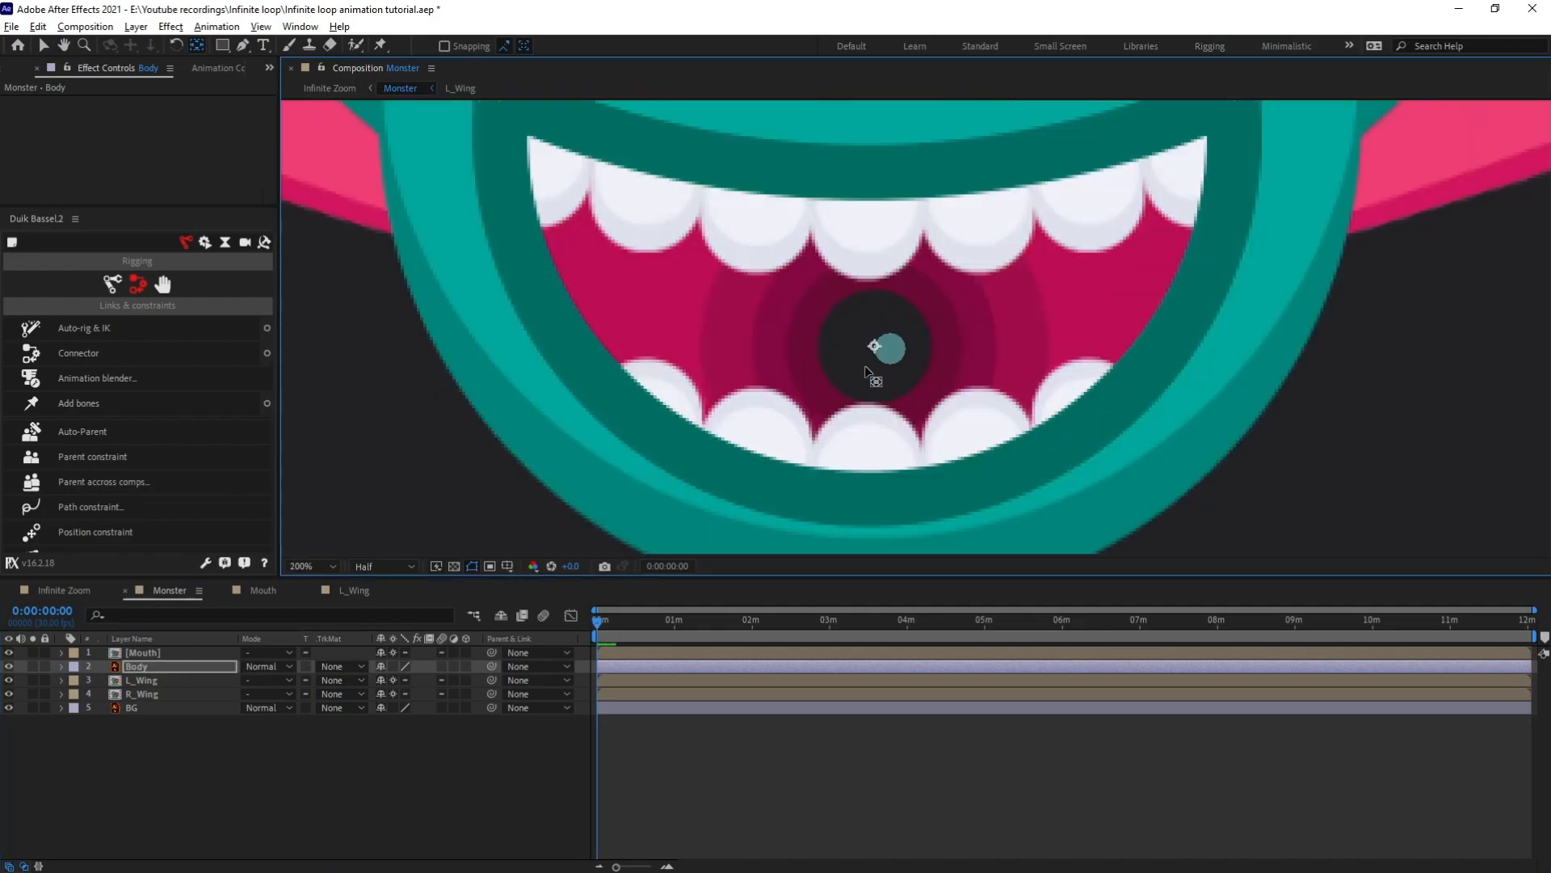
pyautogui.click(291, 768)
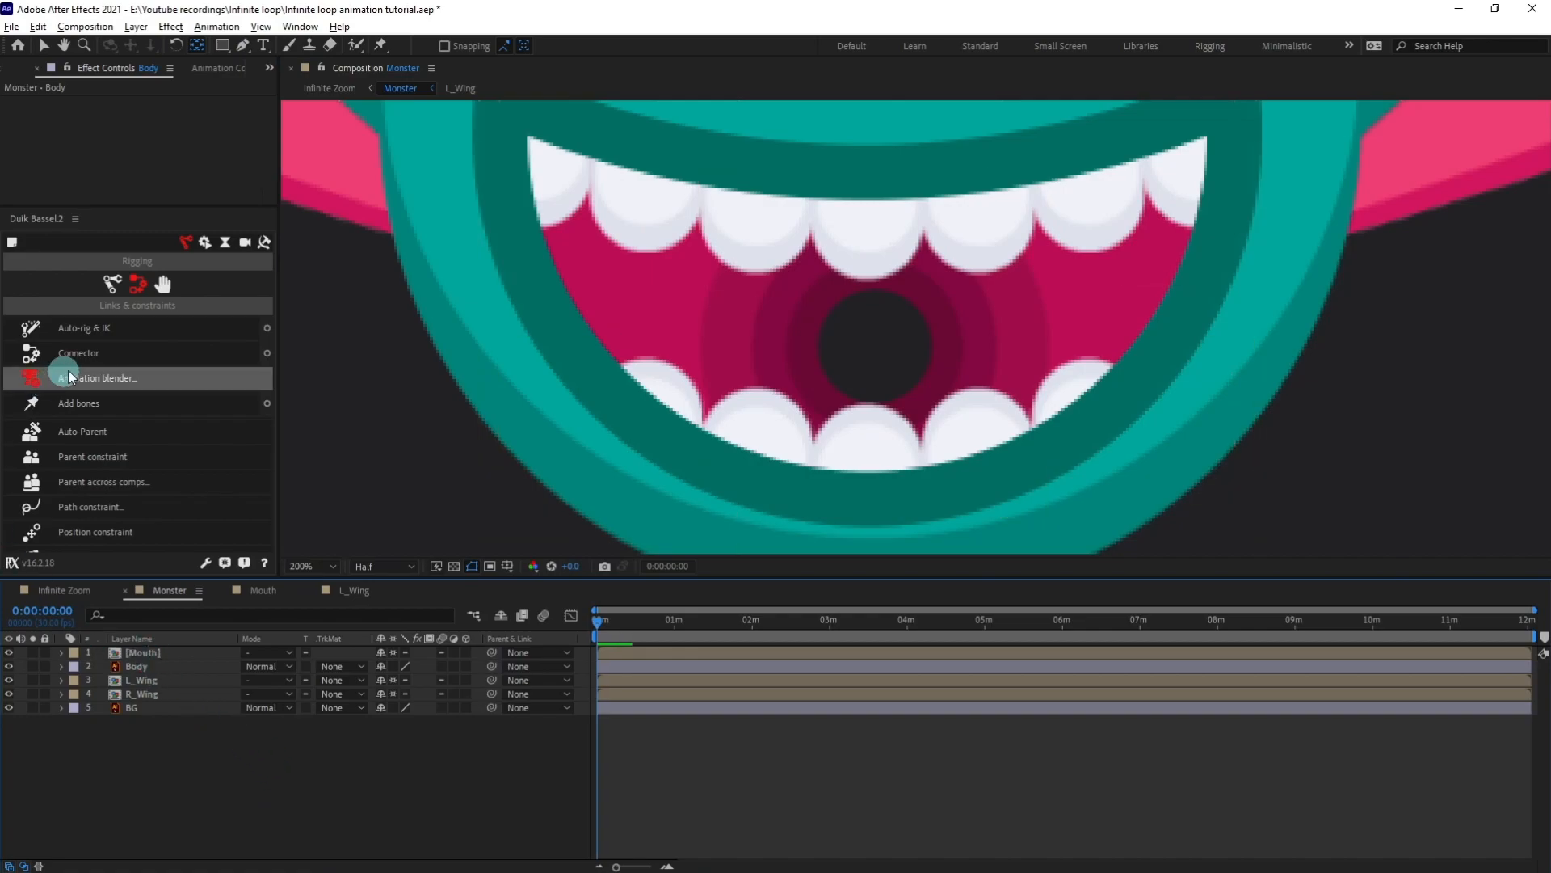
# Duplicate the Monster composition in the project and add the copy as the top layer of the Monster composition.
pyautogui.click(24, 68)
pyautogui.click(77, 216)
pyautogui.moveTo(79, 204); pyautogui.dragTo(111, 478)
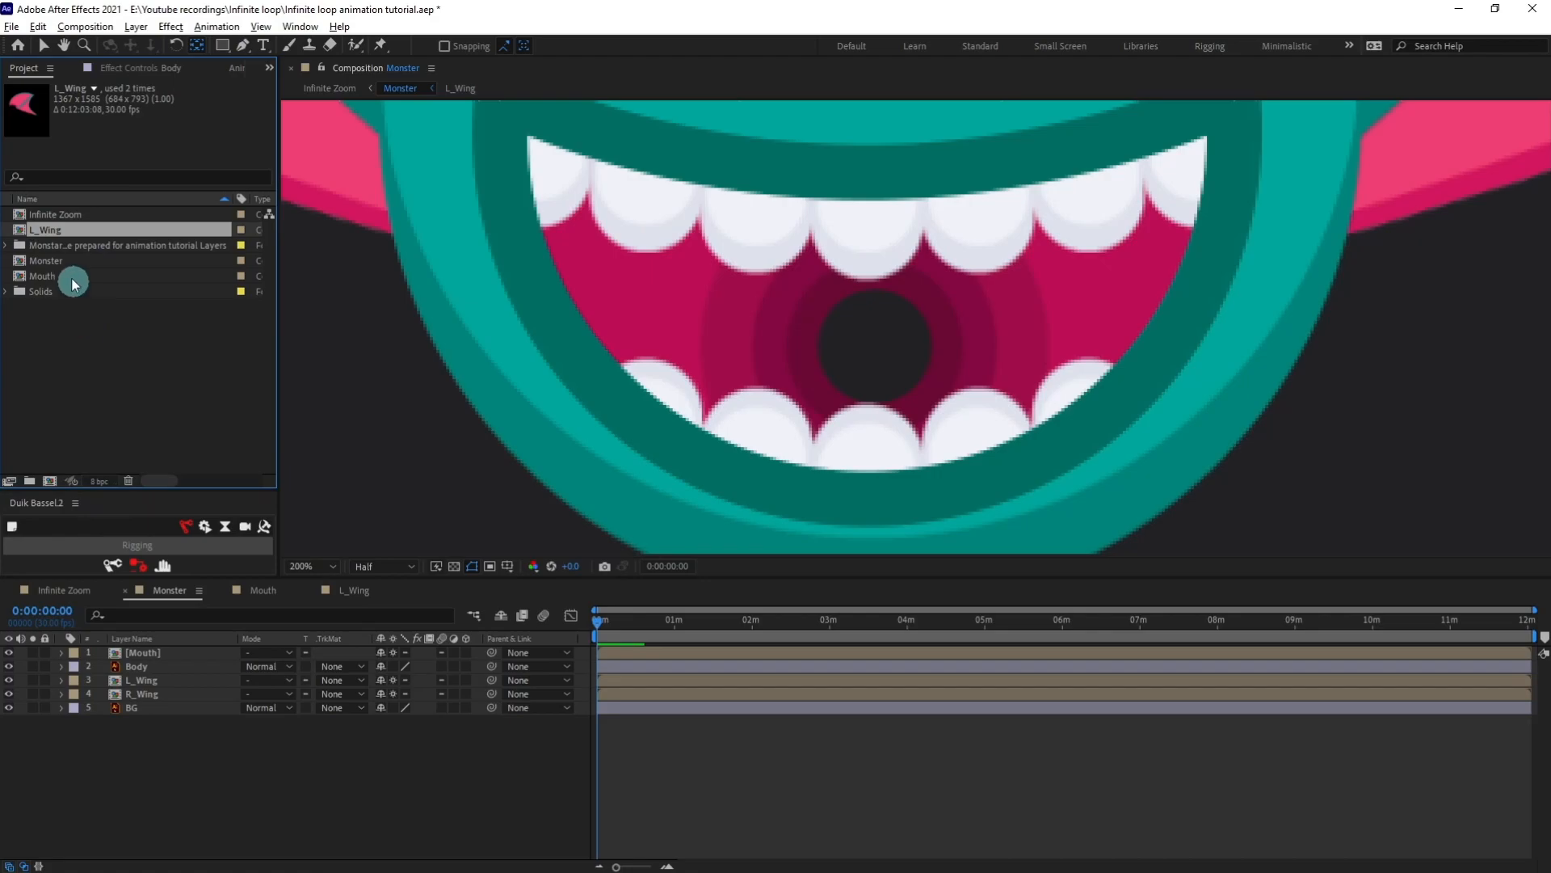
pyautogui.click(45, 261)
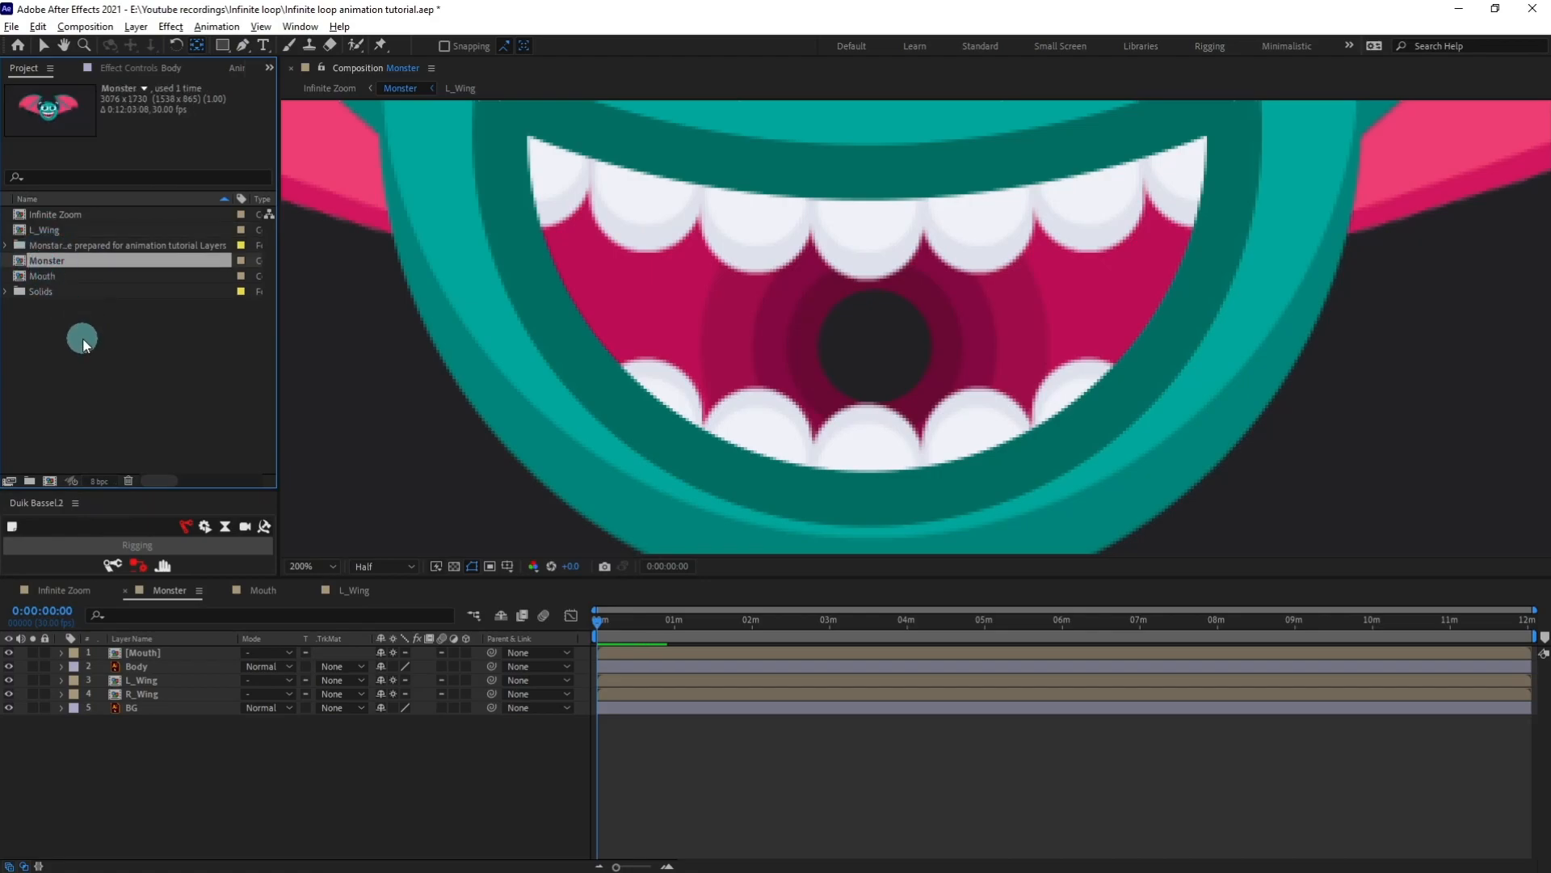
pyautogui.hotkey('ctrl', 'd')
pyautogui.moveTo(57, 277); pyautogui.dragTo(805, 337)
pyautogui.press(',')
pyautogui.press(',')
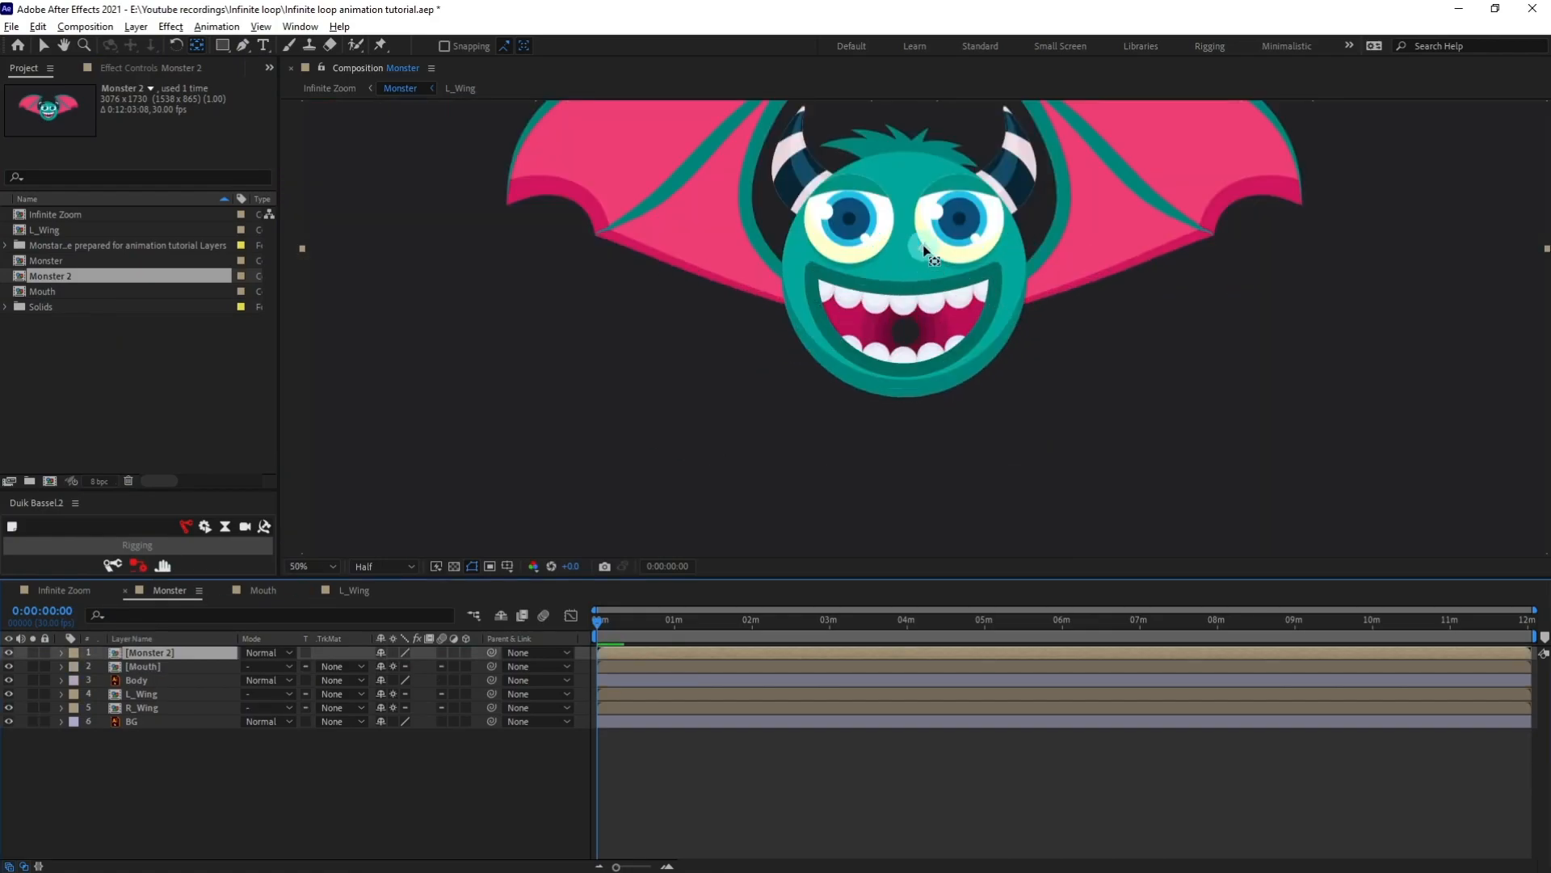
# Move the Monster 2 layer's anchor point to the mouth's centre and scale the layer down over the mouth.
pyautogui.moveTo(923, 246); pyautogui.dragTo(910, 321)
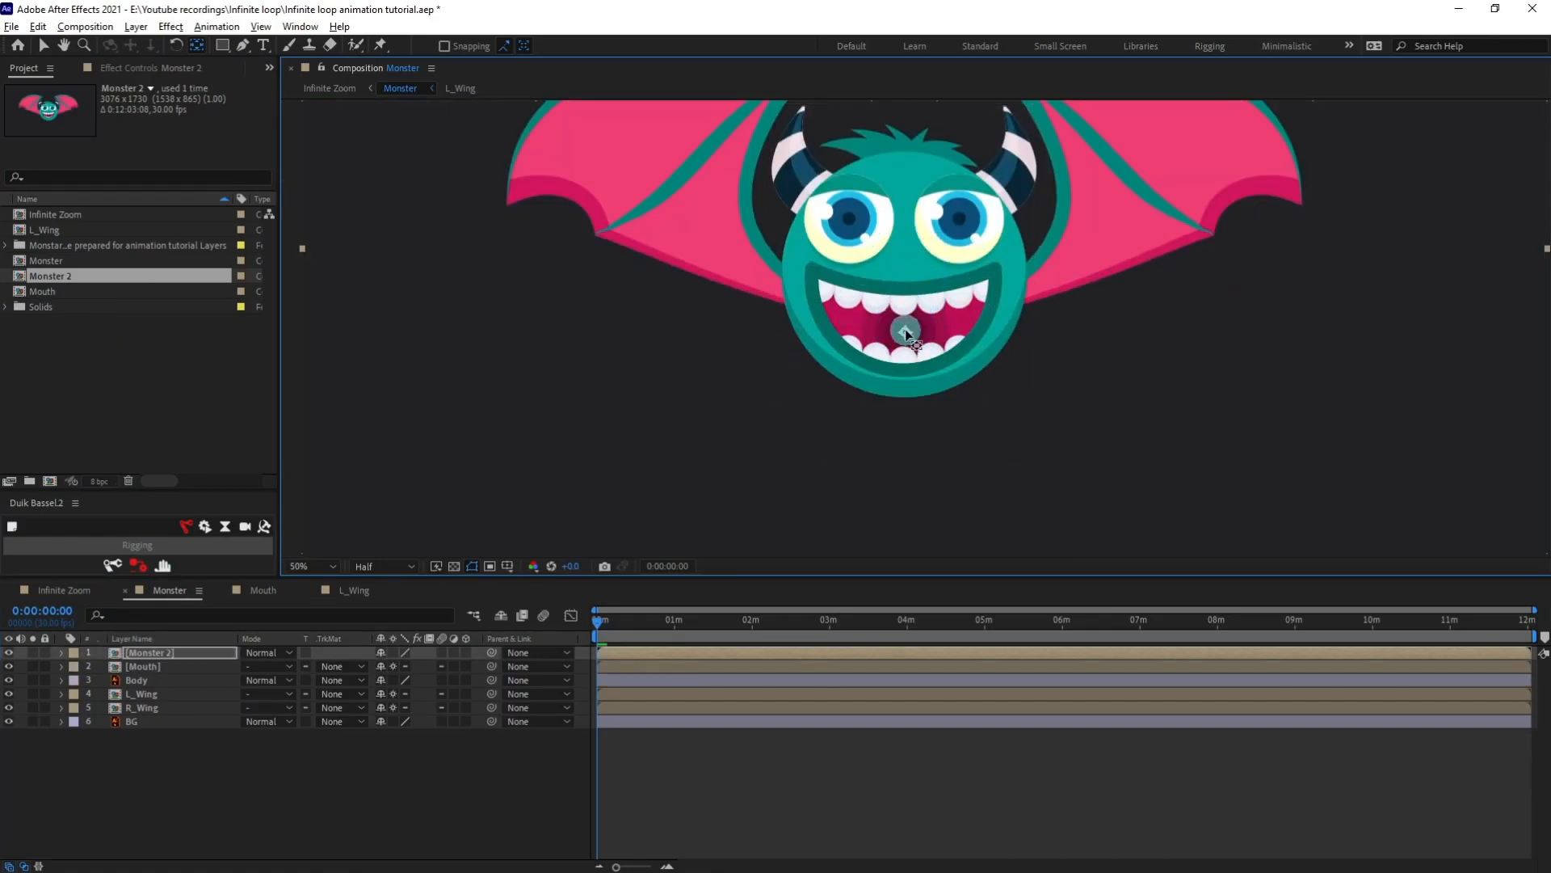
pyautogui.press(',')
pyautogui.press('v')
pyautogui.scroll(-1, 906, 226)
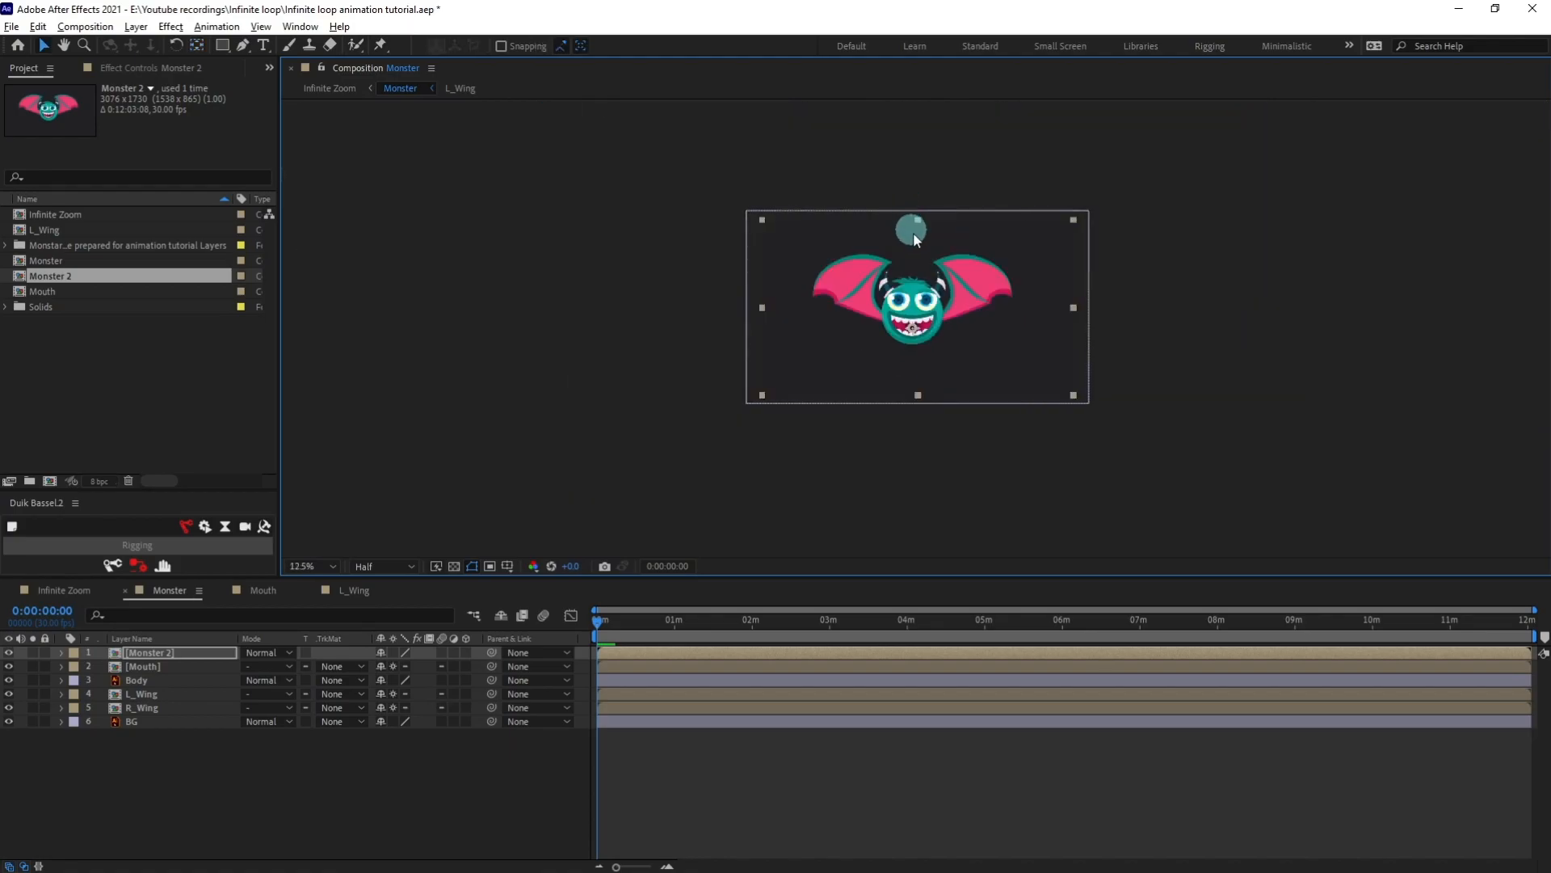
# Open the Monster 2 composition and delete its BG layer.
pyautogui.doubleClick(909, 319)
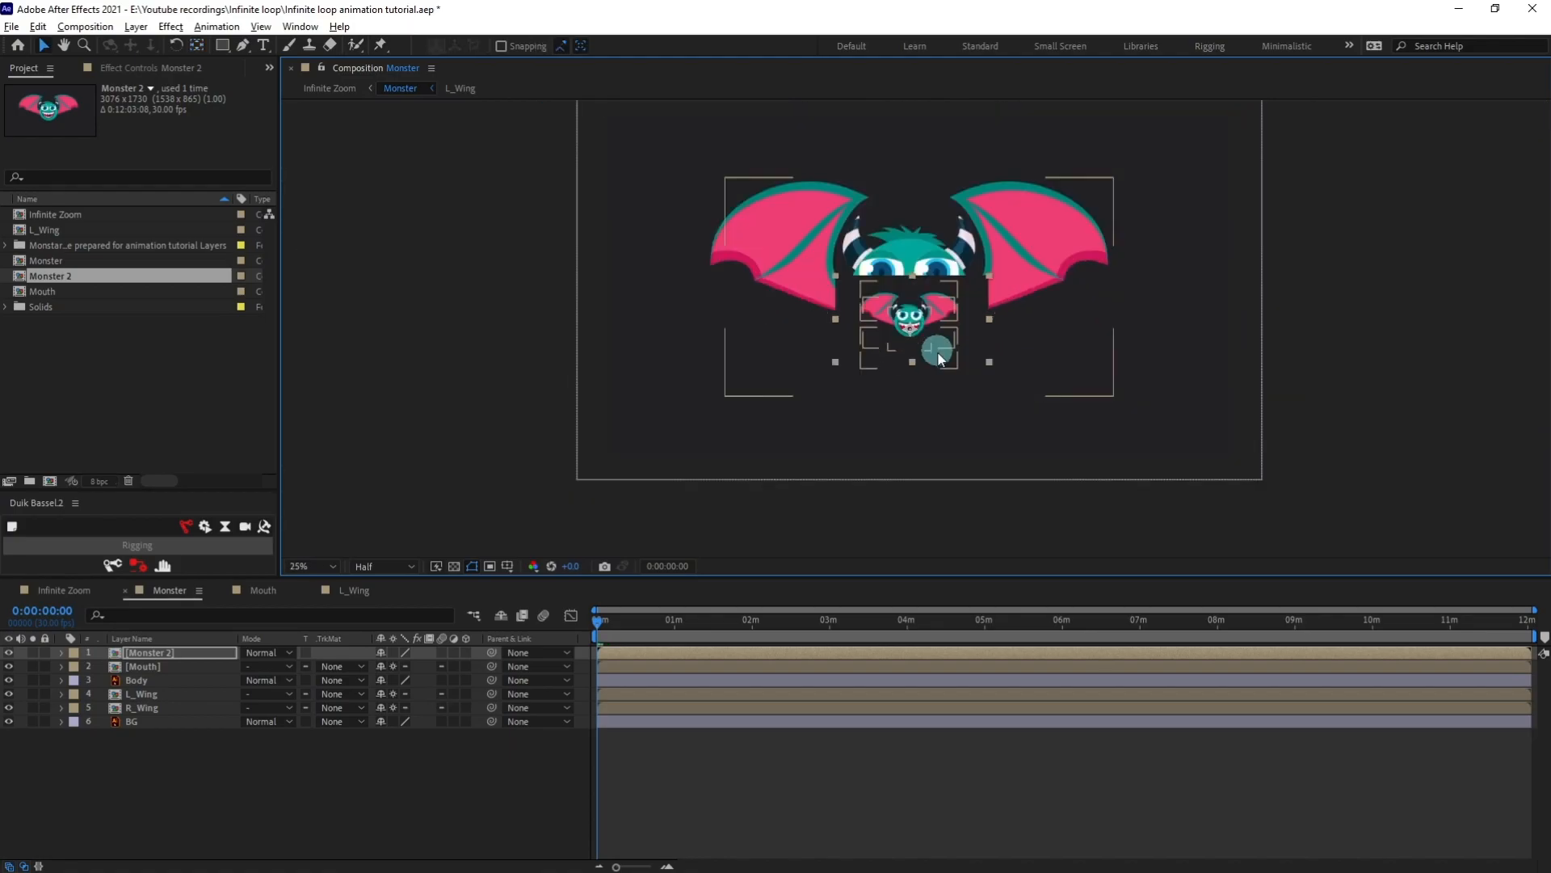
pyautogui.click(133, 720)
pyautogui.click(149, 708)
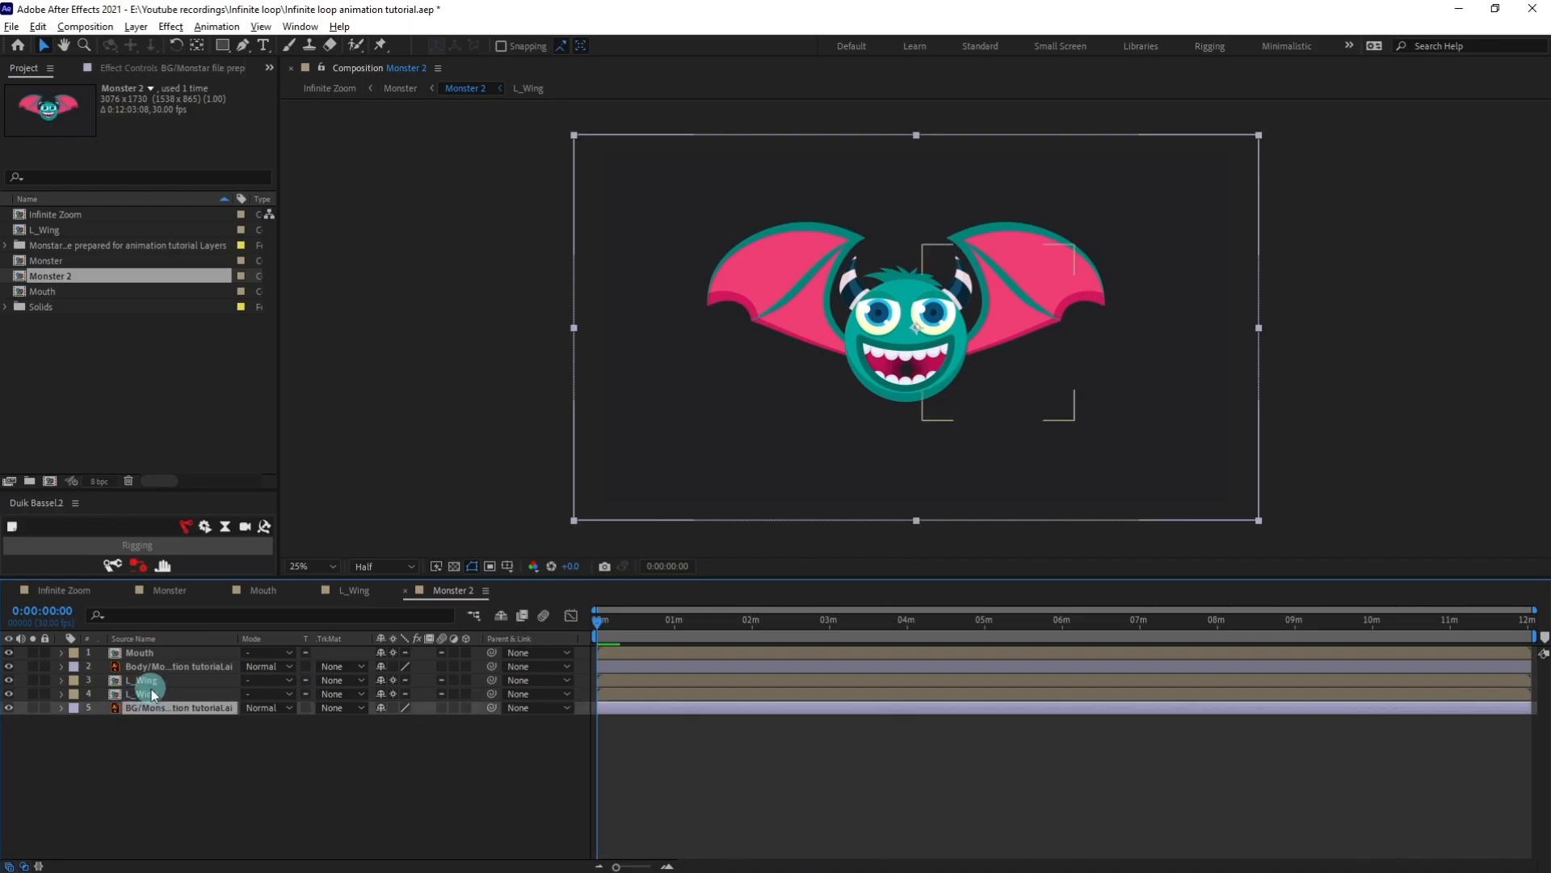
pyautogui.press('Delete')
# Return to the Monster composition and scale the Monster 2 layer down to fit inside the dark throat hole.
pyautogui.click(167, 592)
pyautogui.click(165, 654)
pyautogui.scroll(3, 895, 311)
pyautogui.moveTo(900, 121); pyautogui.dragTo(921, 288)
pyautogui.scroll(3, 921, 289)
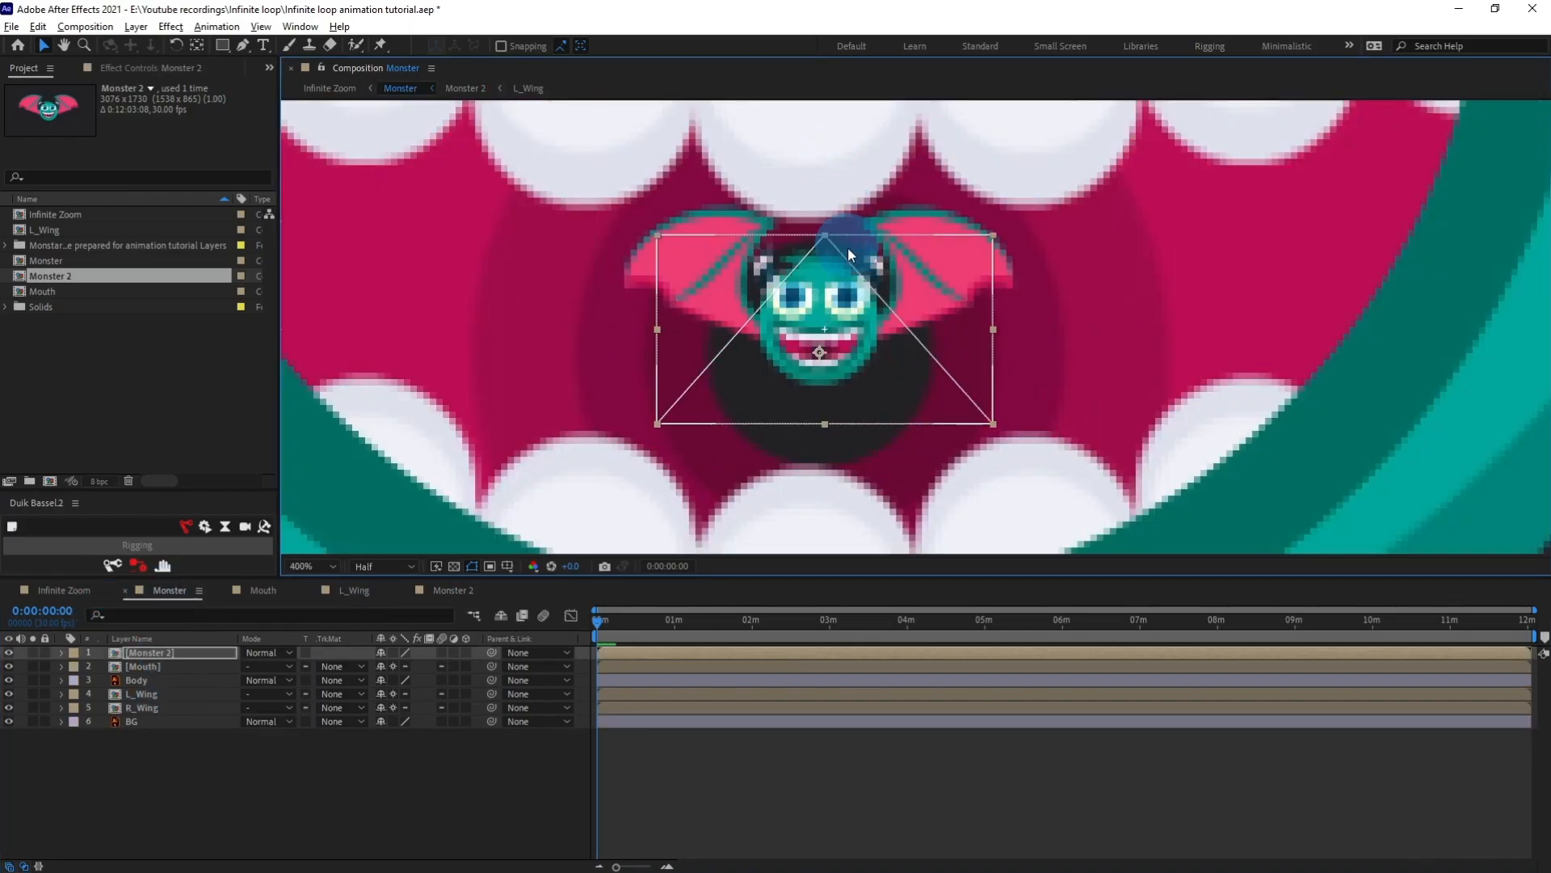
pyautogui.scroll(-2, 837, 252)
pyautogui.moveTo(827, 263); pyautogui.dragTo(909, 232)
pyautogui.scroll(-6, 908, 232)
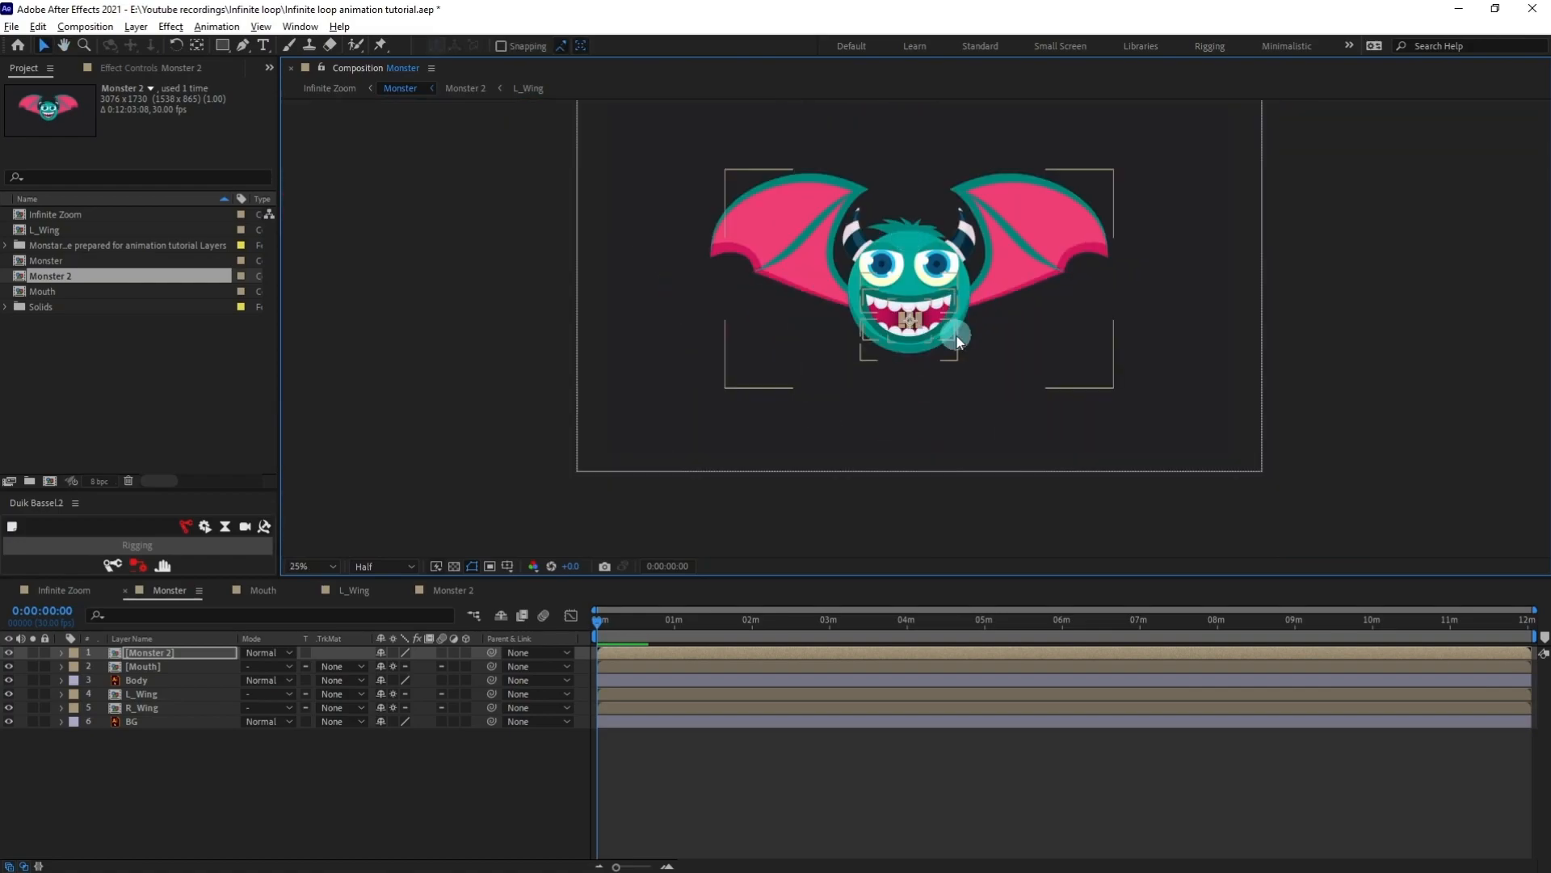
# Delete the BG layer from the Monster composition and switch to the Infinite Zoom composition.
pyautogui.click(899, 762)
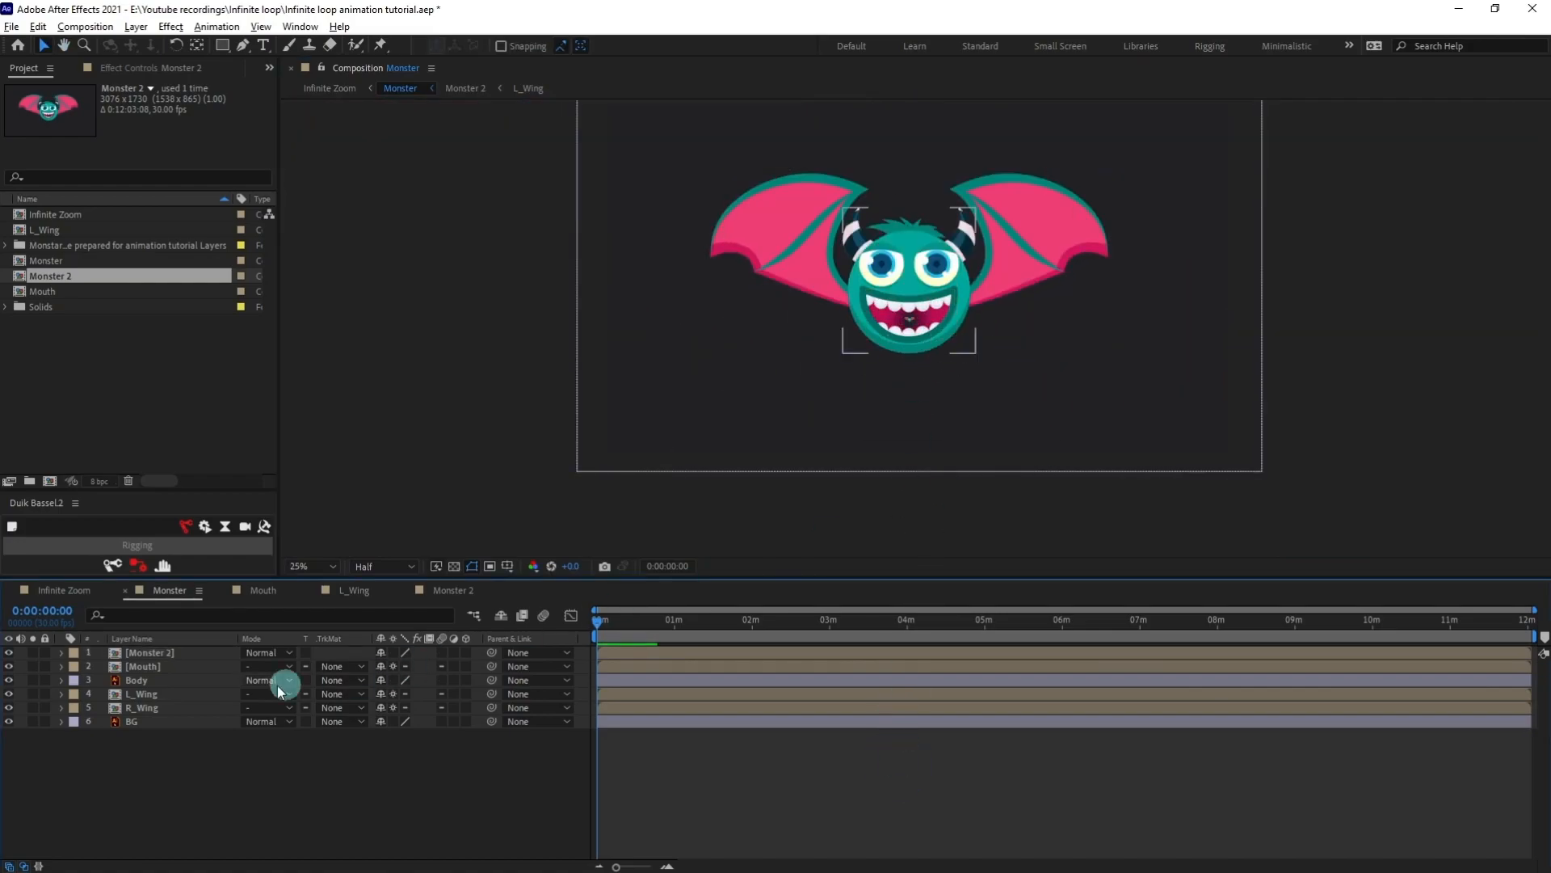
pyautogui.click(177, 722)
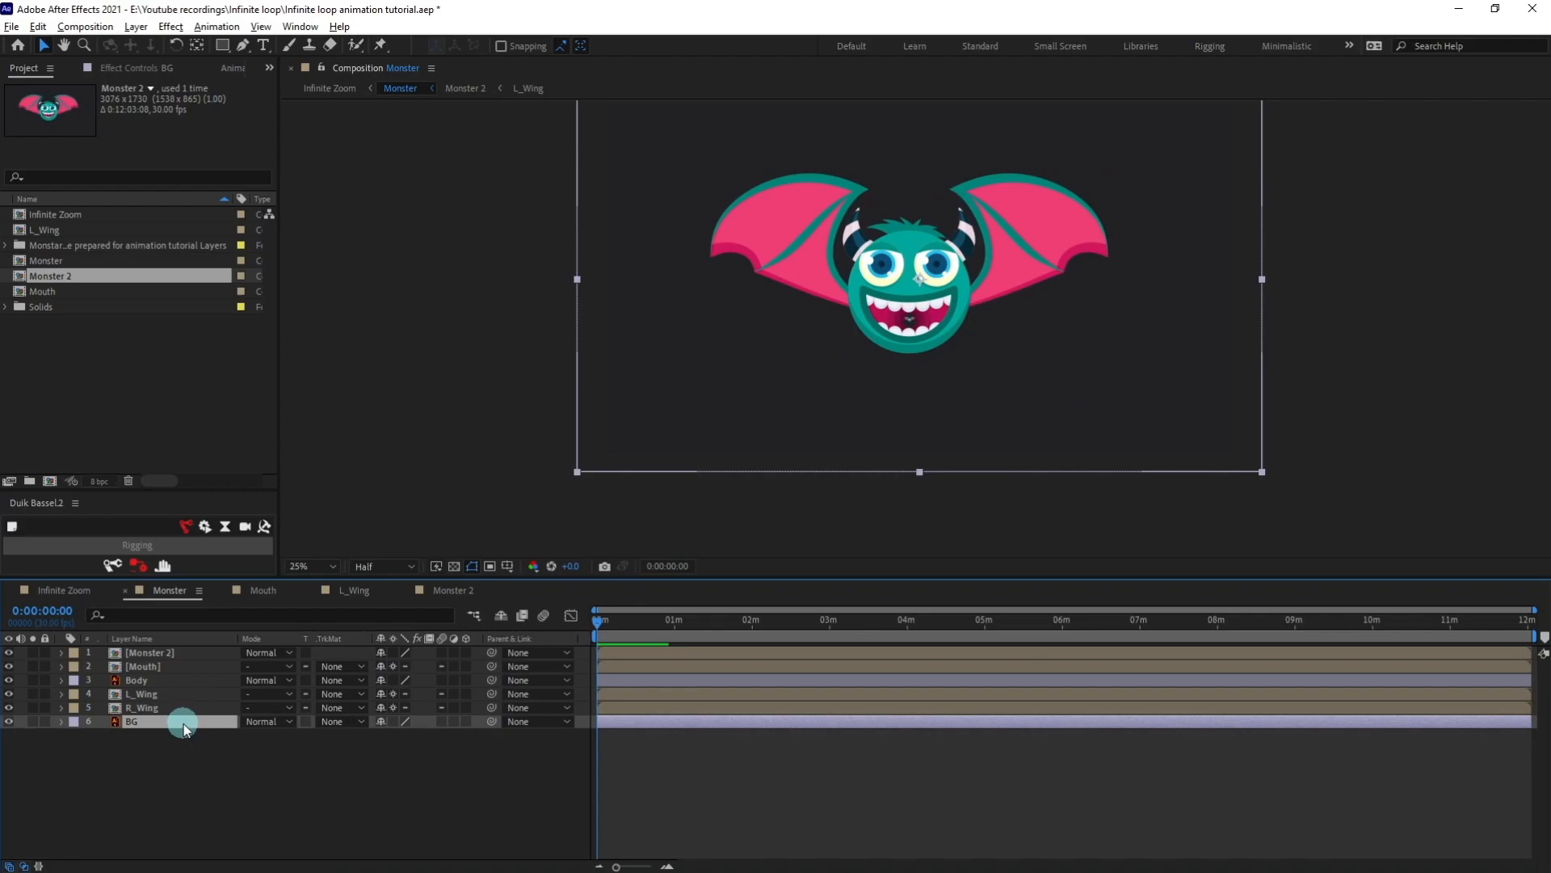
pyautogui.click(189, 760)
pyautogui.click(71, 593)
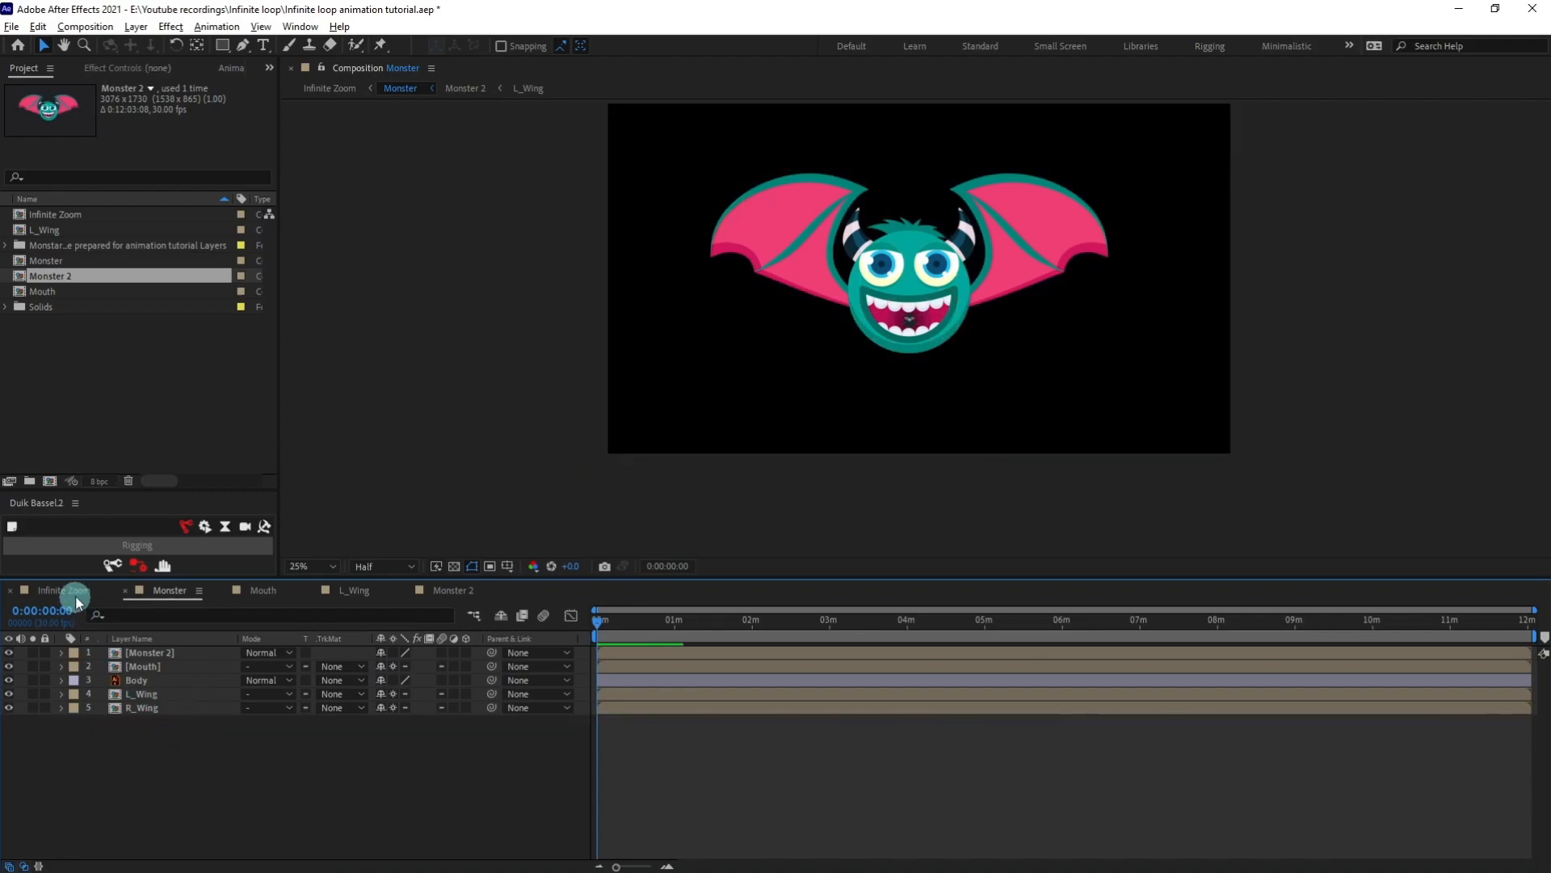
# Paste the BG layer into the Infinite Zoom composition, place it beneath the Monster layer and lock it.
pyautogui.scroll(-2, 933, 416)
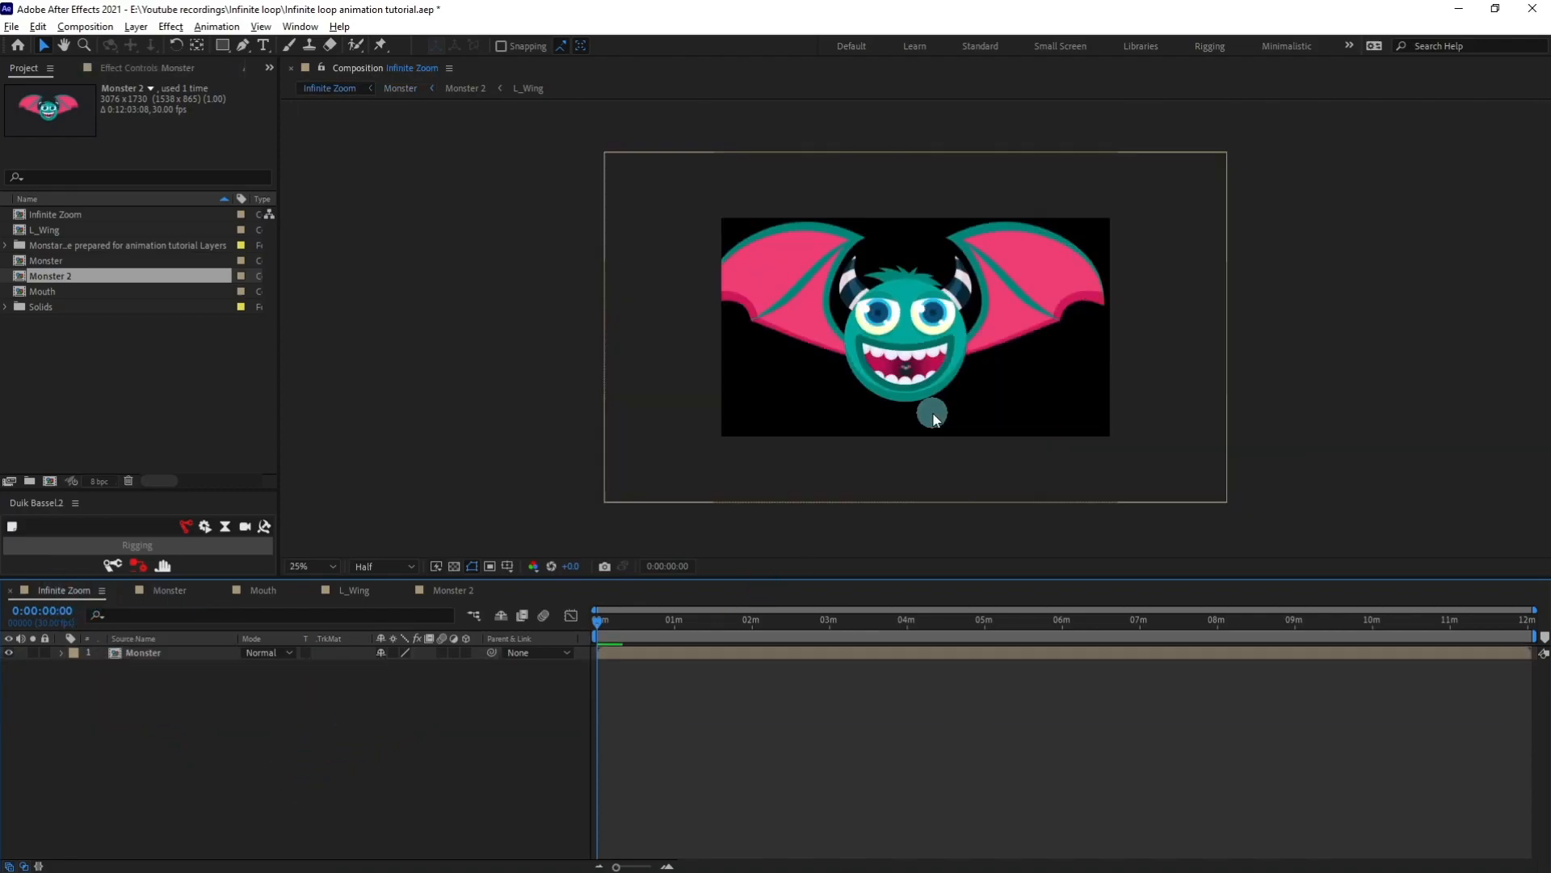
pyautogui.hotkey('ctrl', 'v')
pyautogui.moveTo(168, 652); pyautogui.dragTo(173, 692)
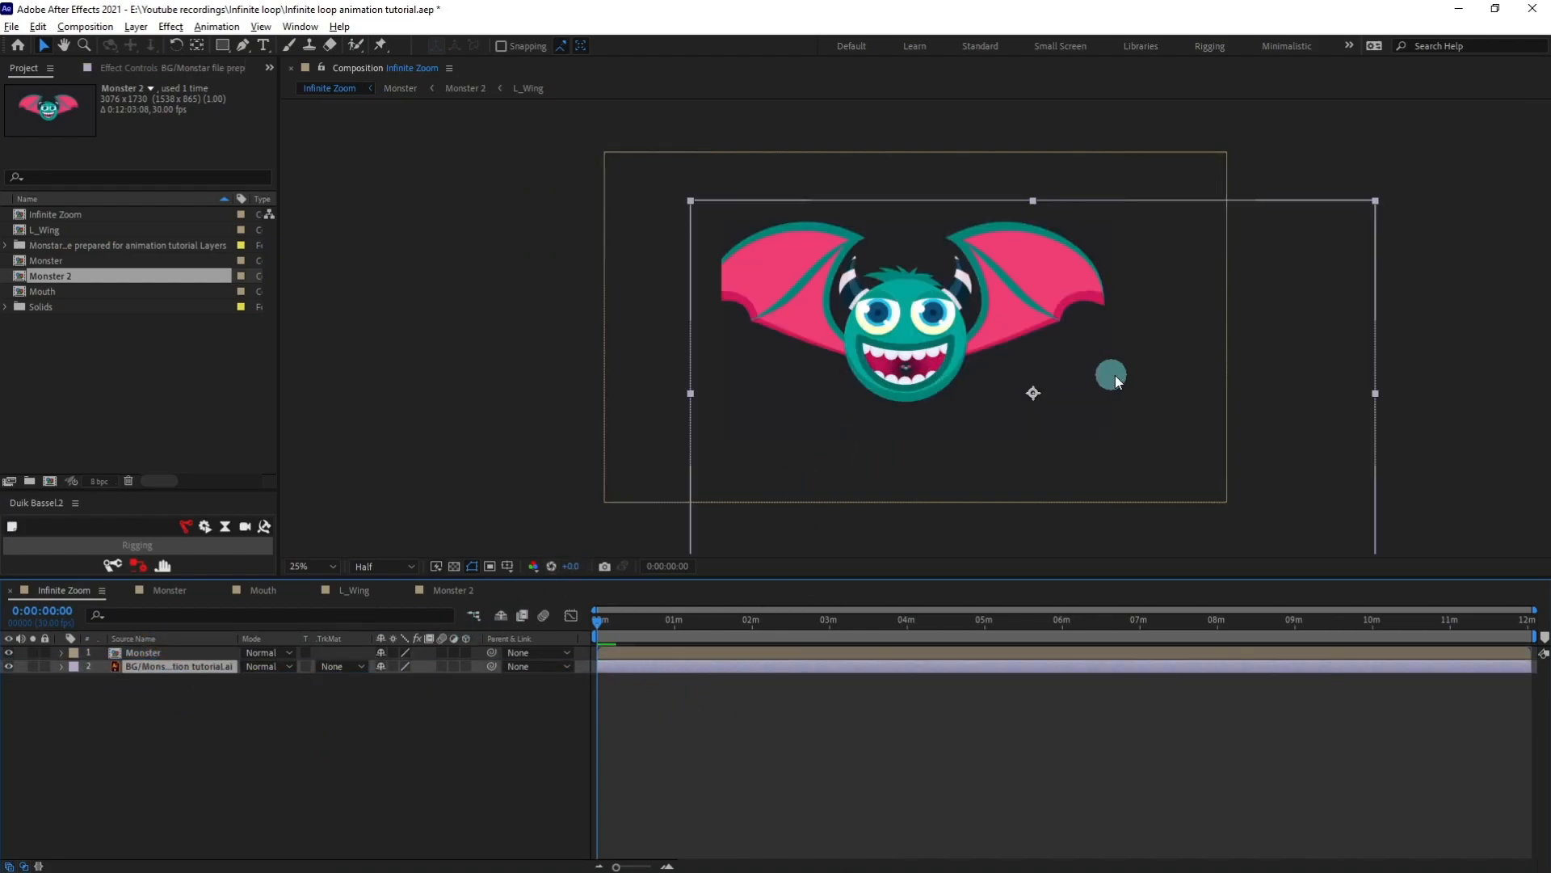
pyautogui.click(46, 666)
# Separate the Monster layer's Position dimensions and set starting keyframes for X Position, Y Position and Scale at 0:00:00:00.
pyautogui.click(162, 653)
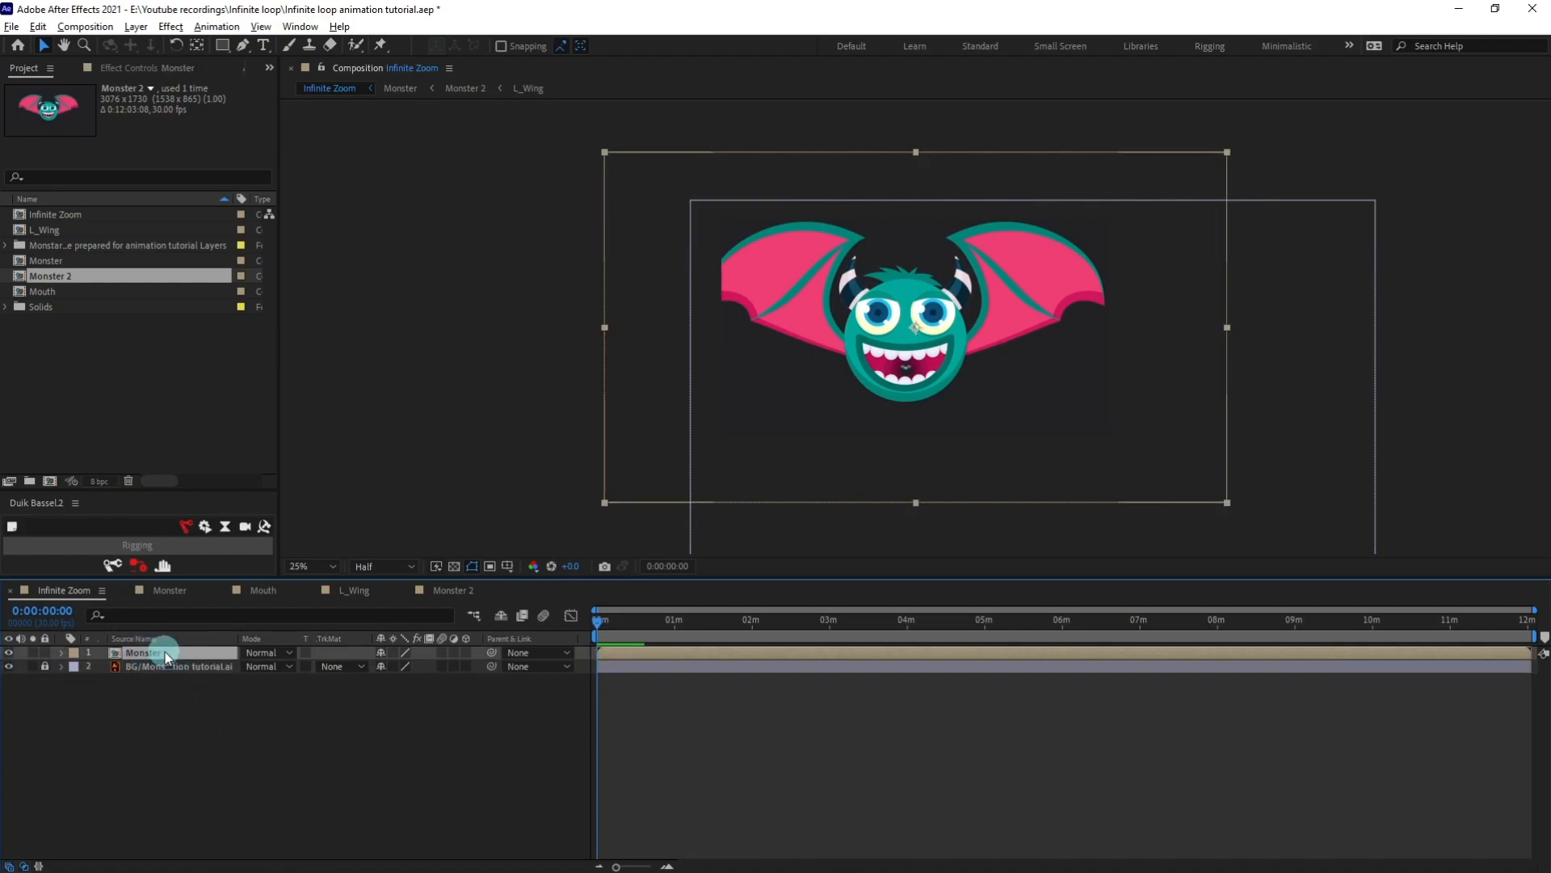
pyautogui.press('s')
pyautogui.press('p')
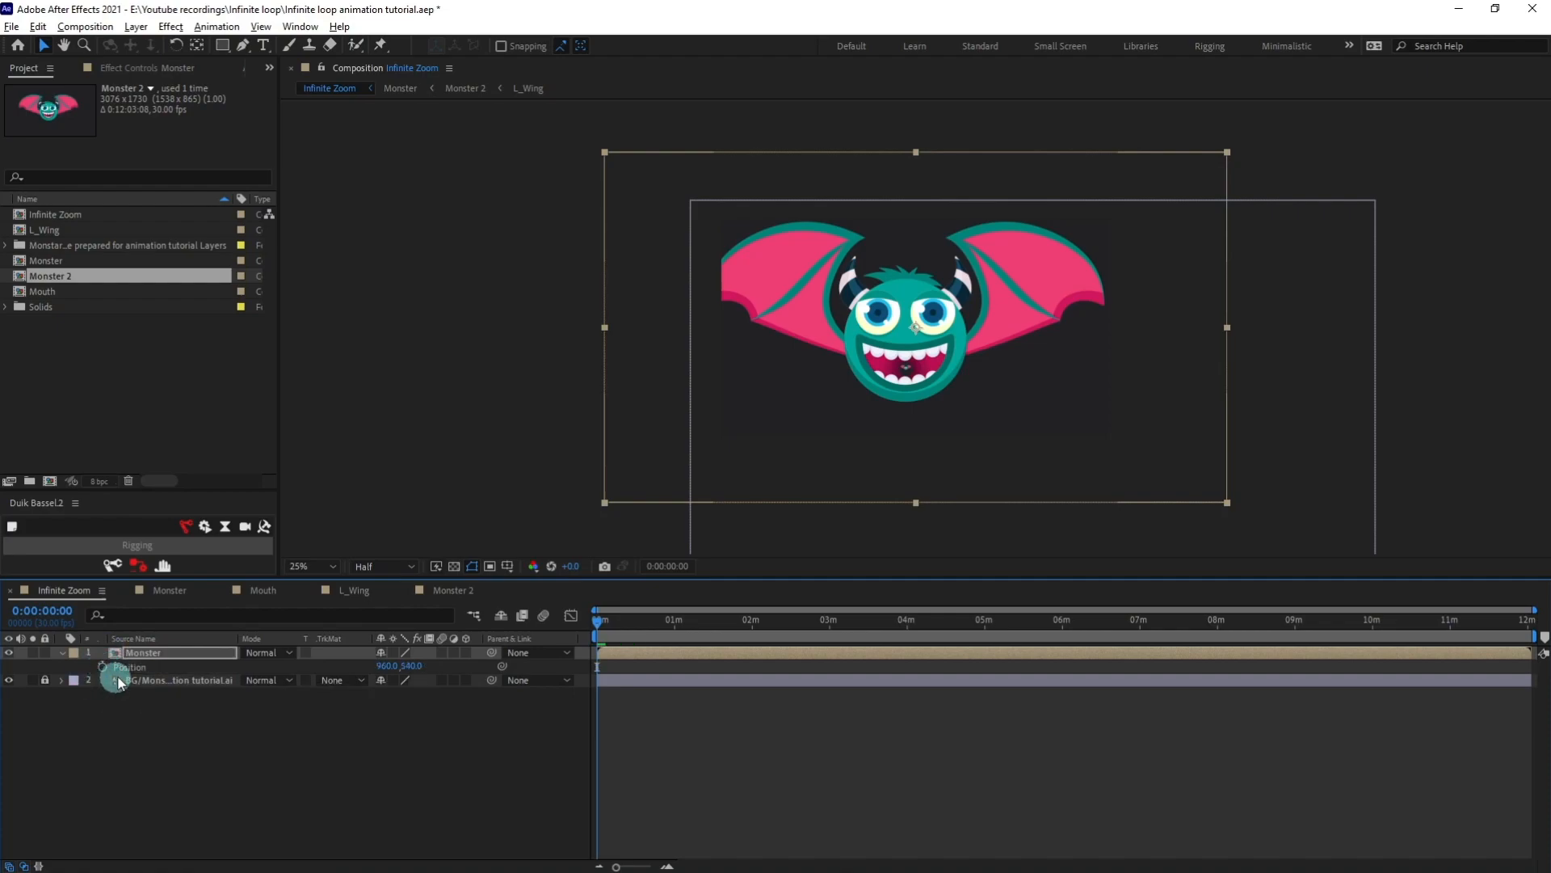
pyautogui.rightClick(121, 665)
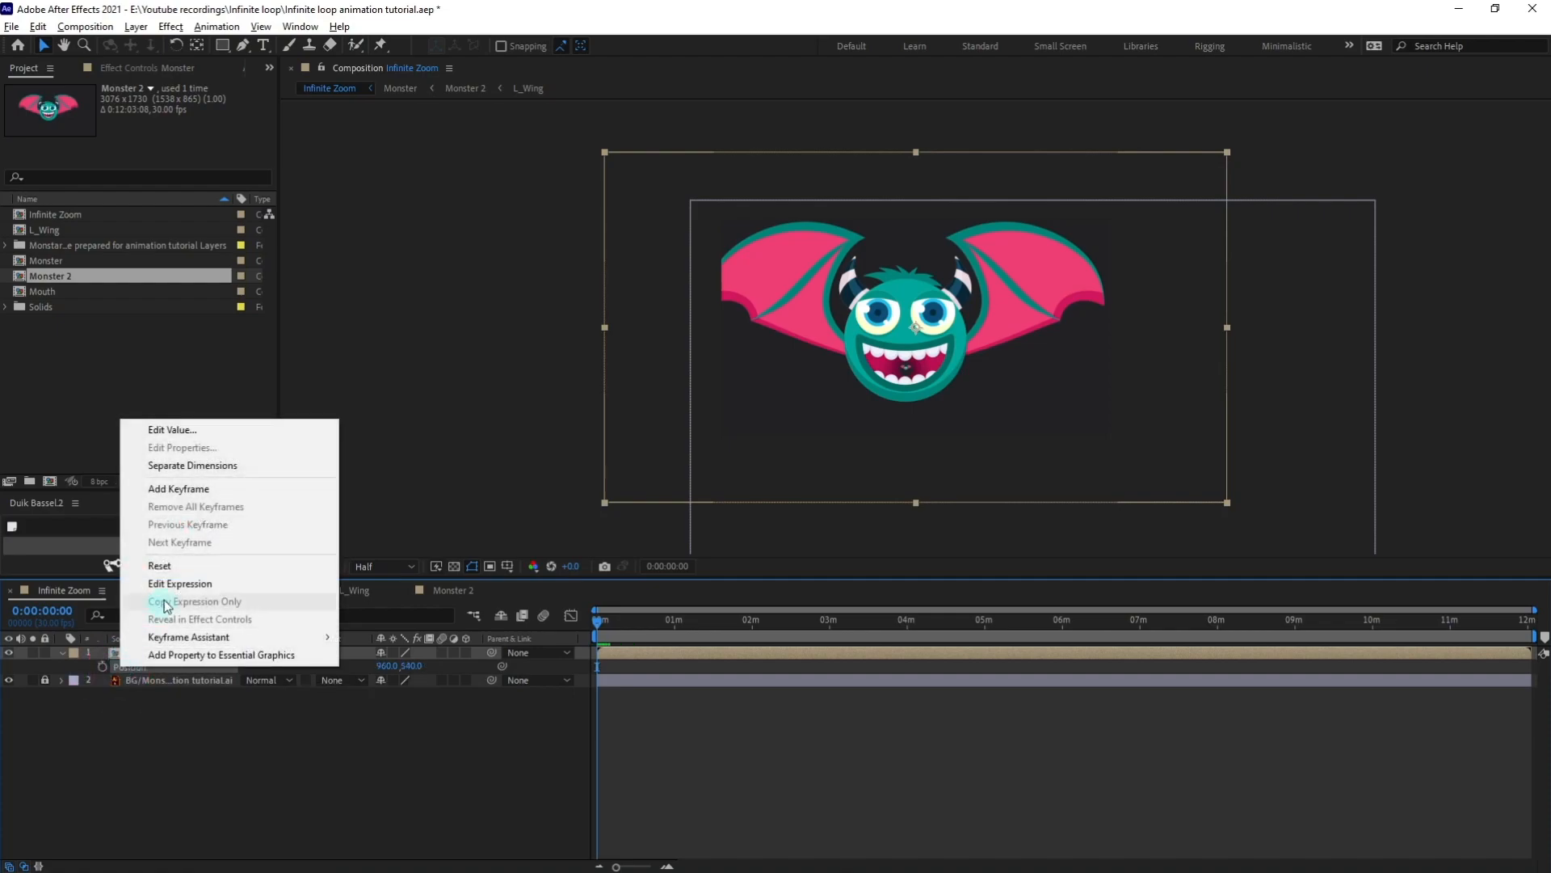
pyautogui.click(174, 465)
pyautogui.click(152, 732)
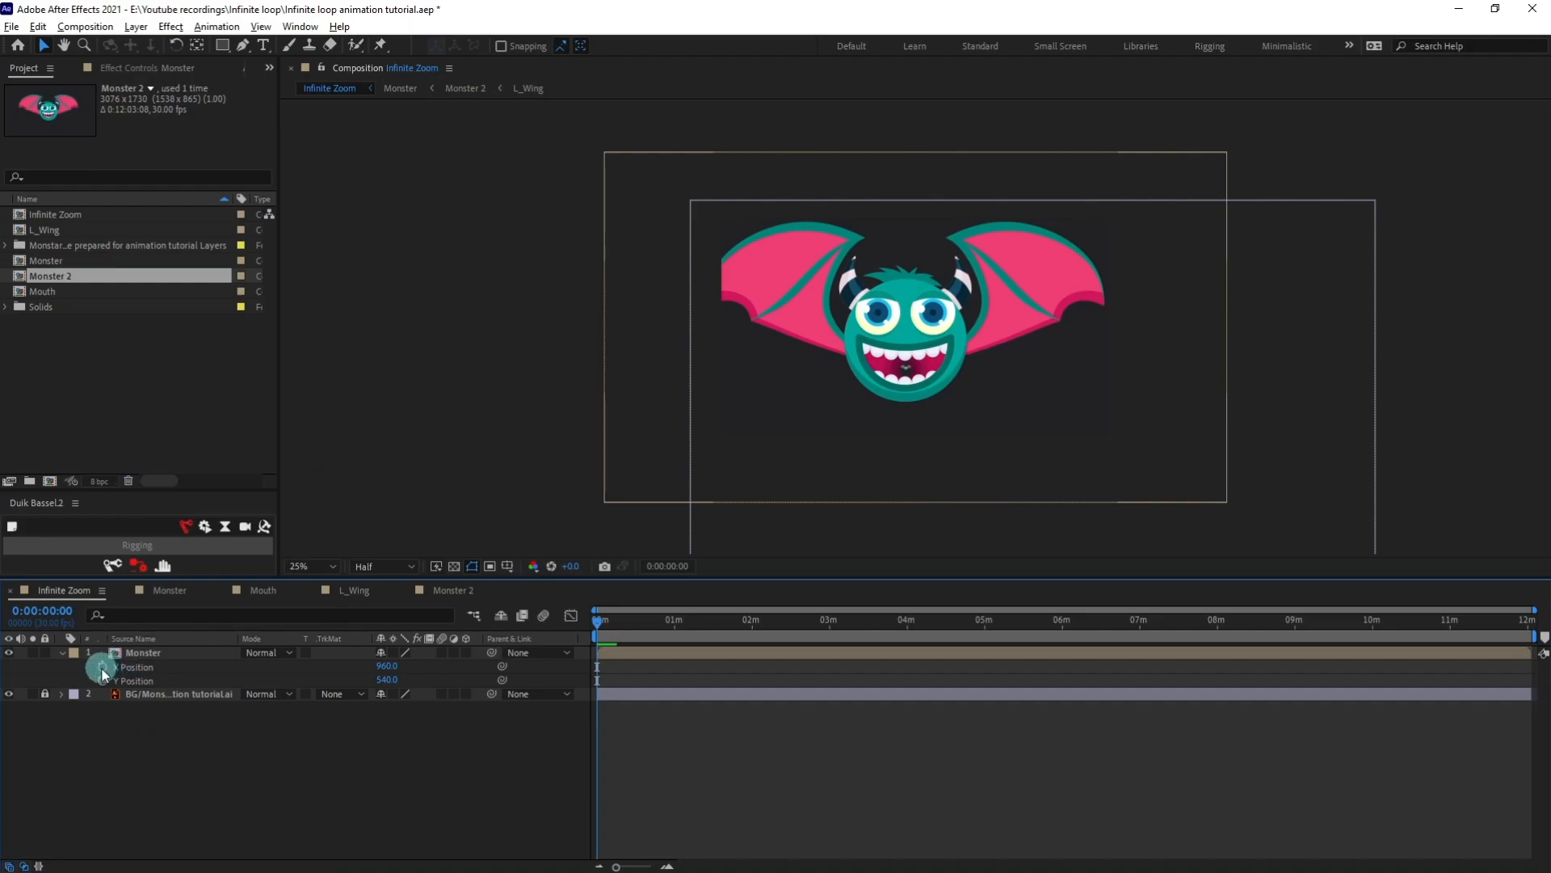
pyautogui.moveTo(102, 666); pyautogui.dragTo(102, 680)
pyautogui.hotkey('shift', 's')
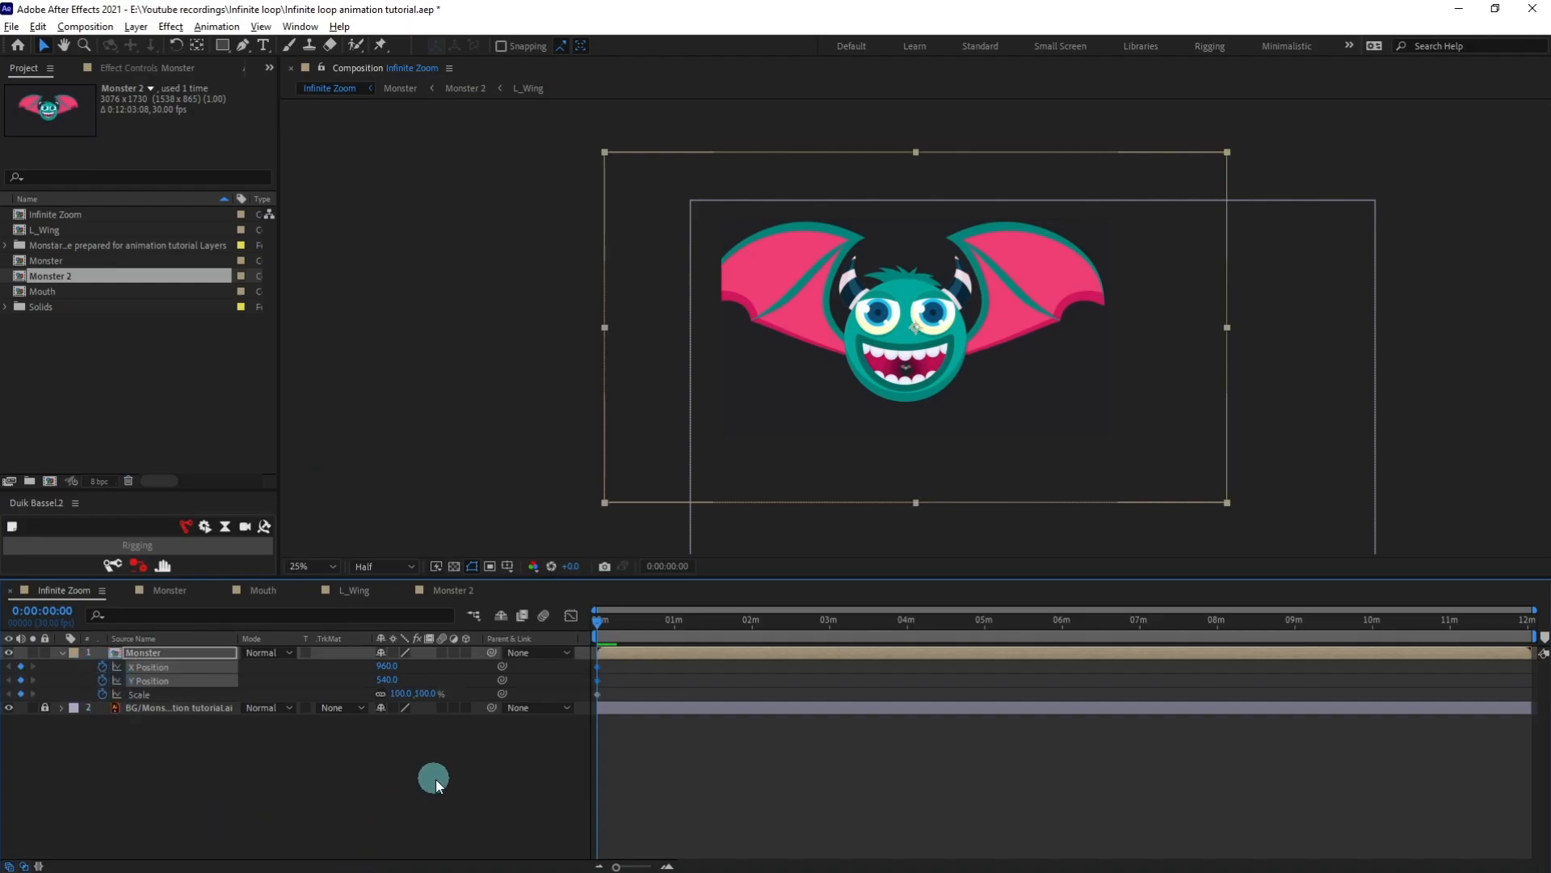
# Check the wing keyframe timing in the L_Wing composition and set the Infinite Zoom current time to 0:00:01:18.
pyautogui.click(356, 591)
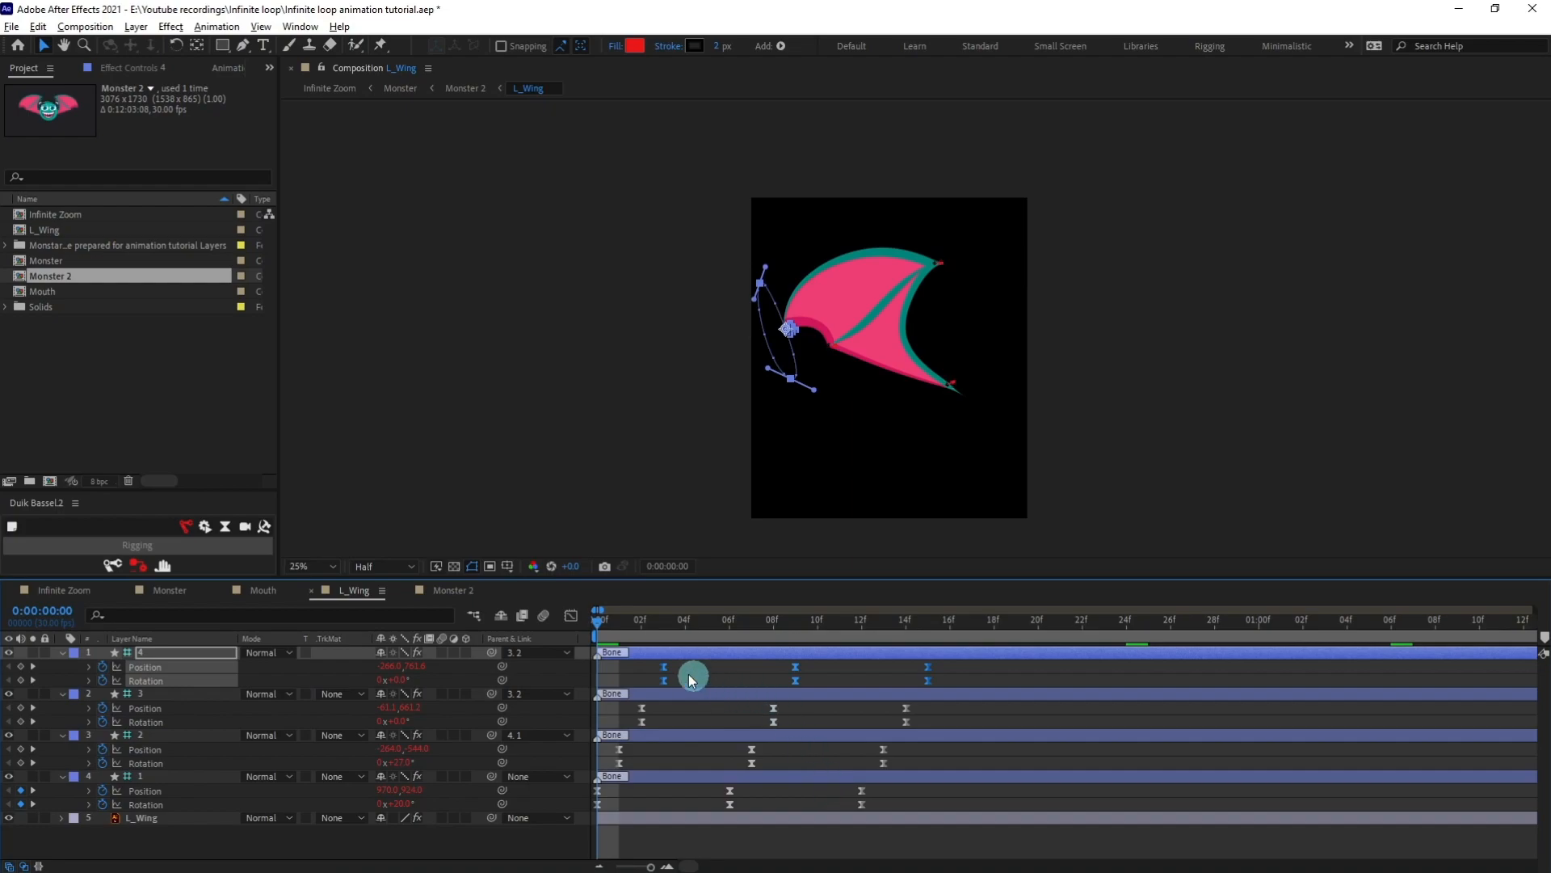
pyautogui.moveTo(609, 624); pyautogui.dragTo(246, 646)
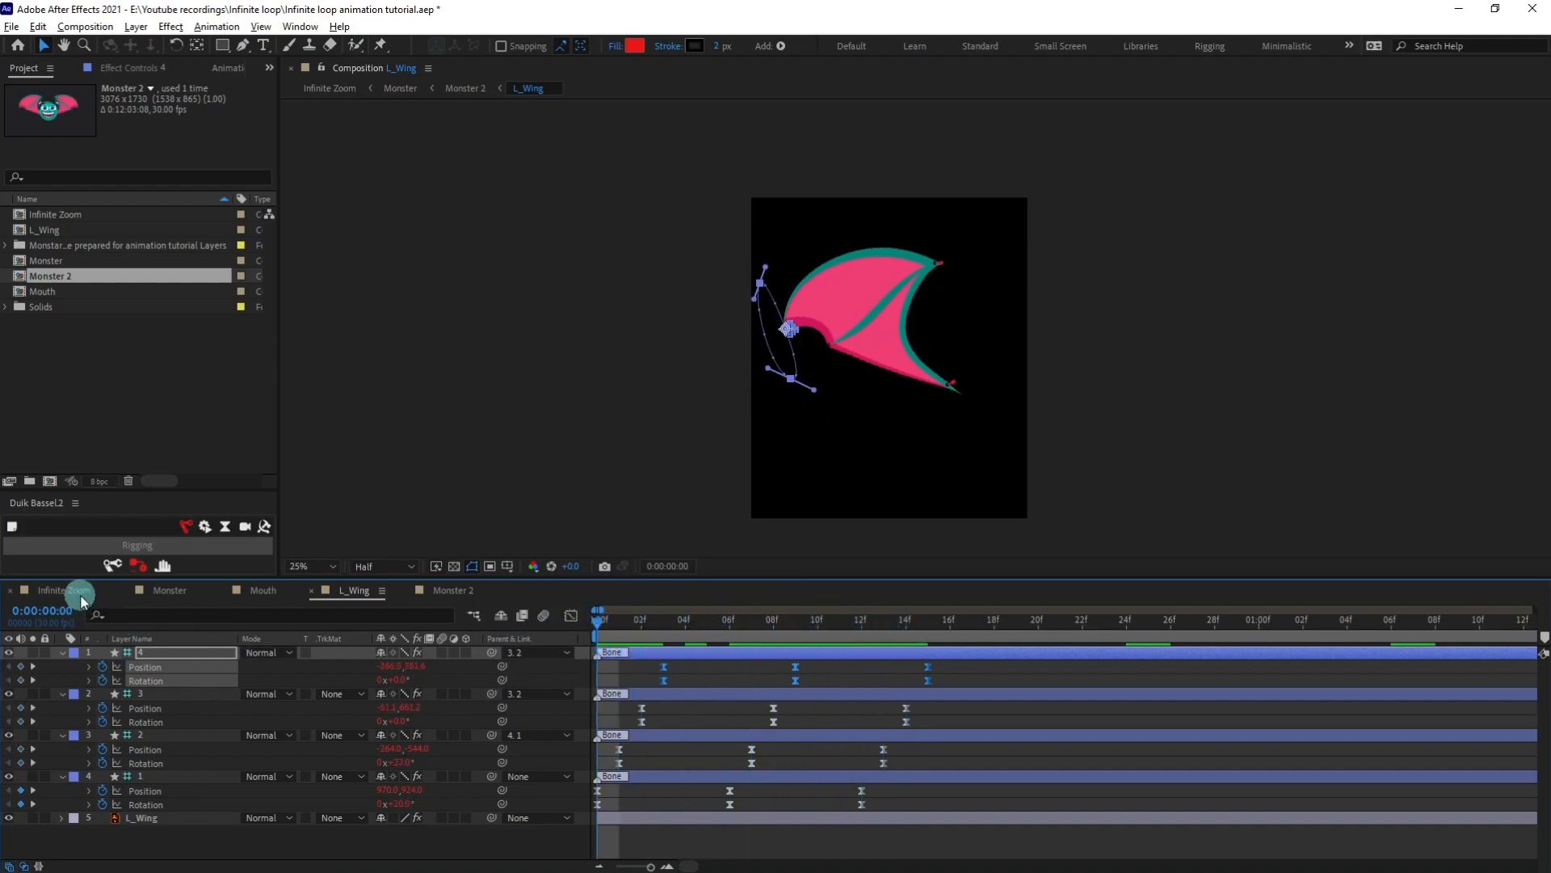
pyautogui.click(73, 591)
pyautogui.click(575, 799)
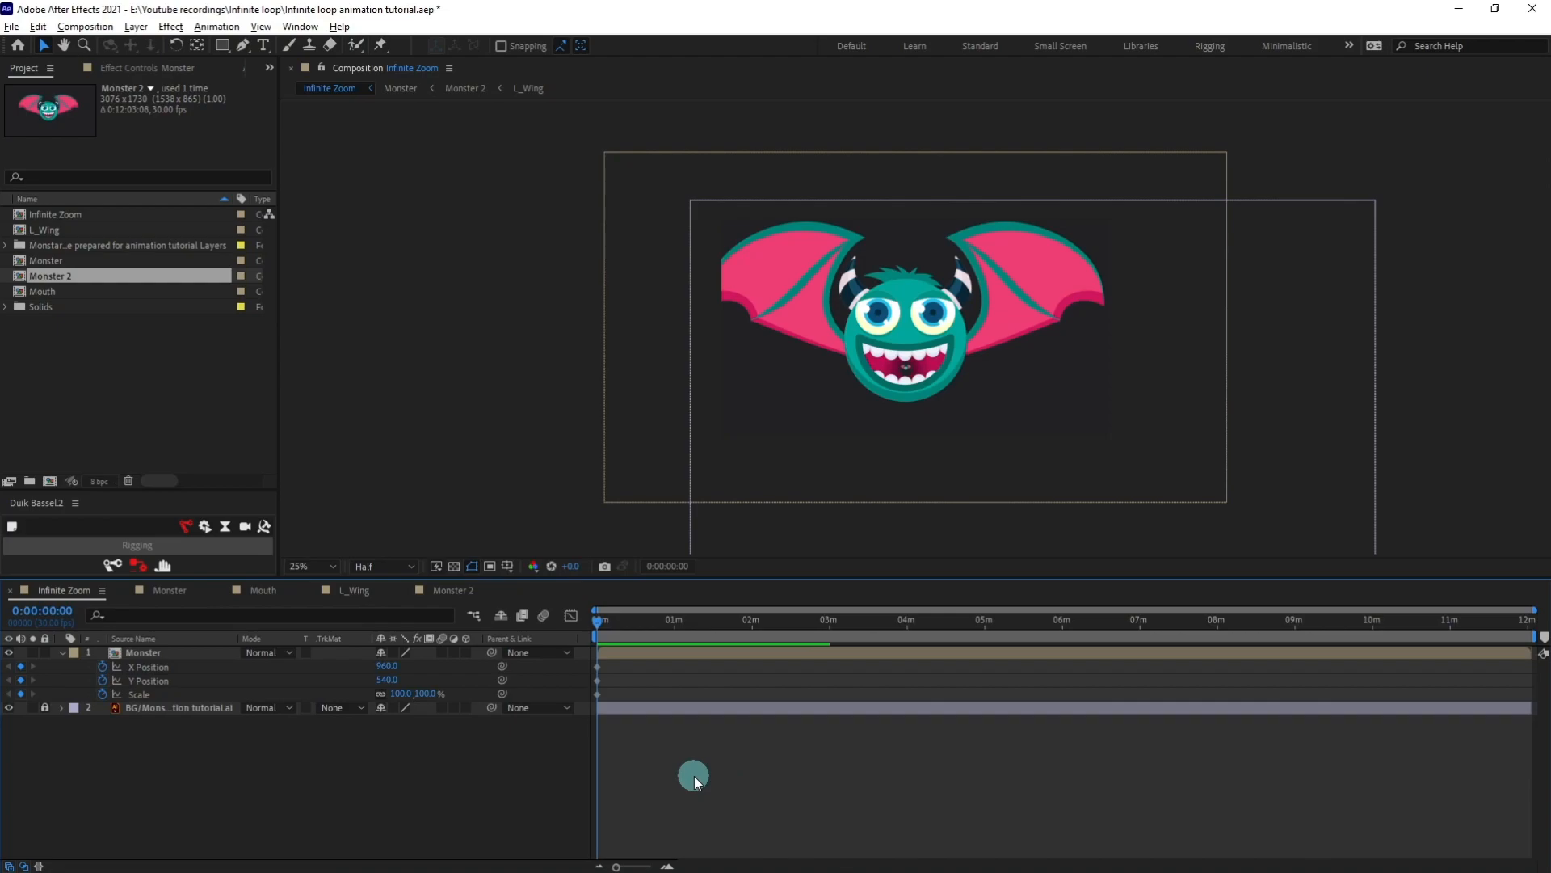
pyautogui.write('118')
pyautogui.moveTo(393, 863)
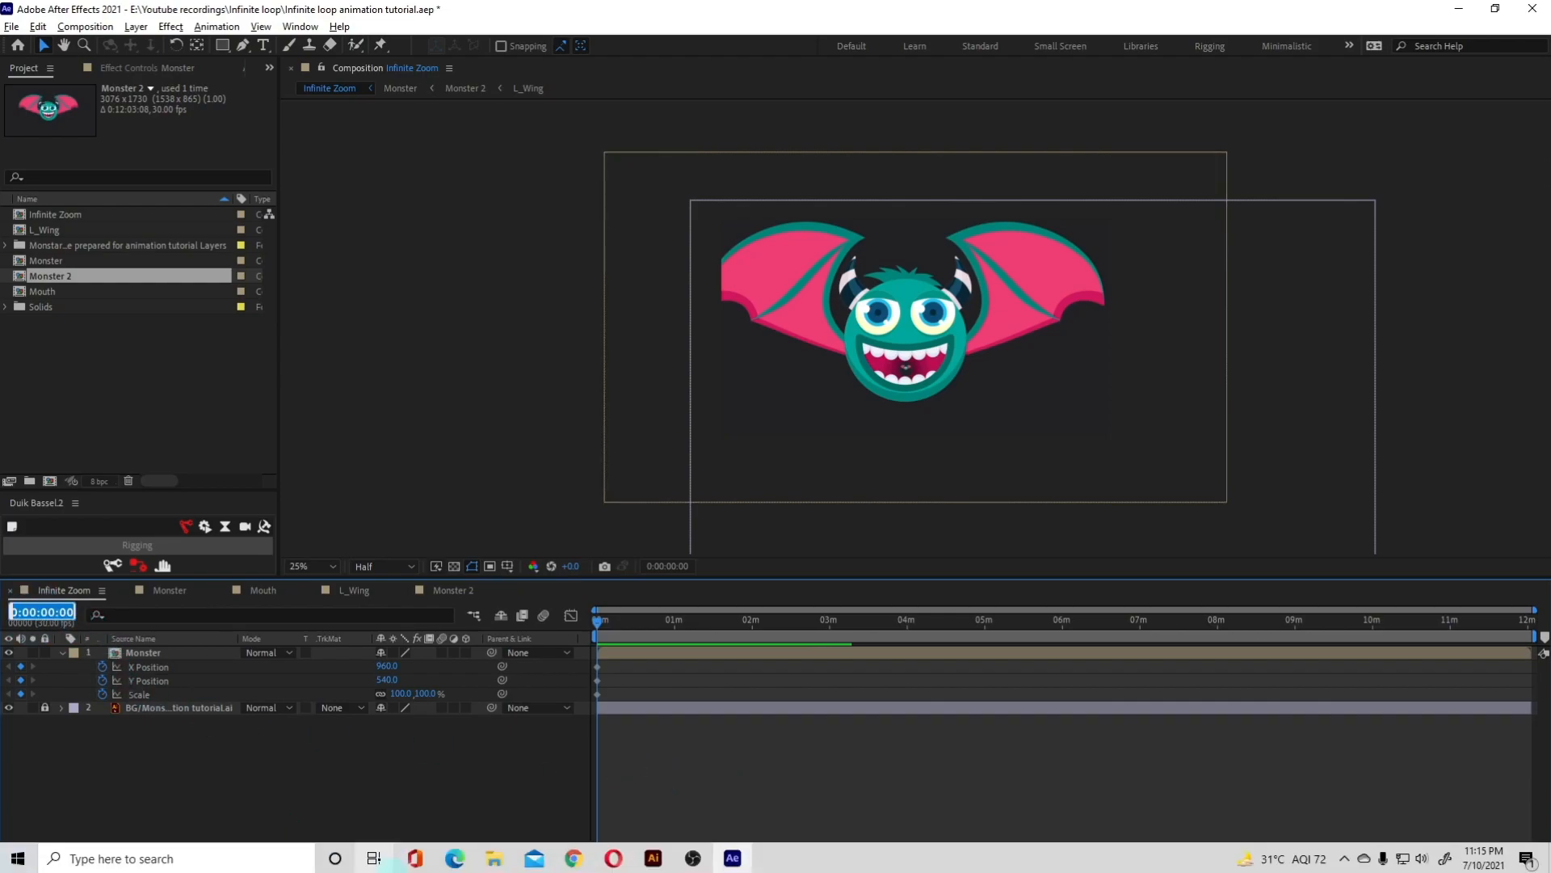
pyautogui.press('Return')
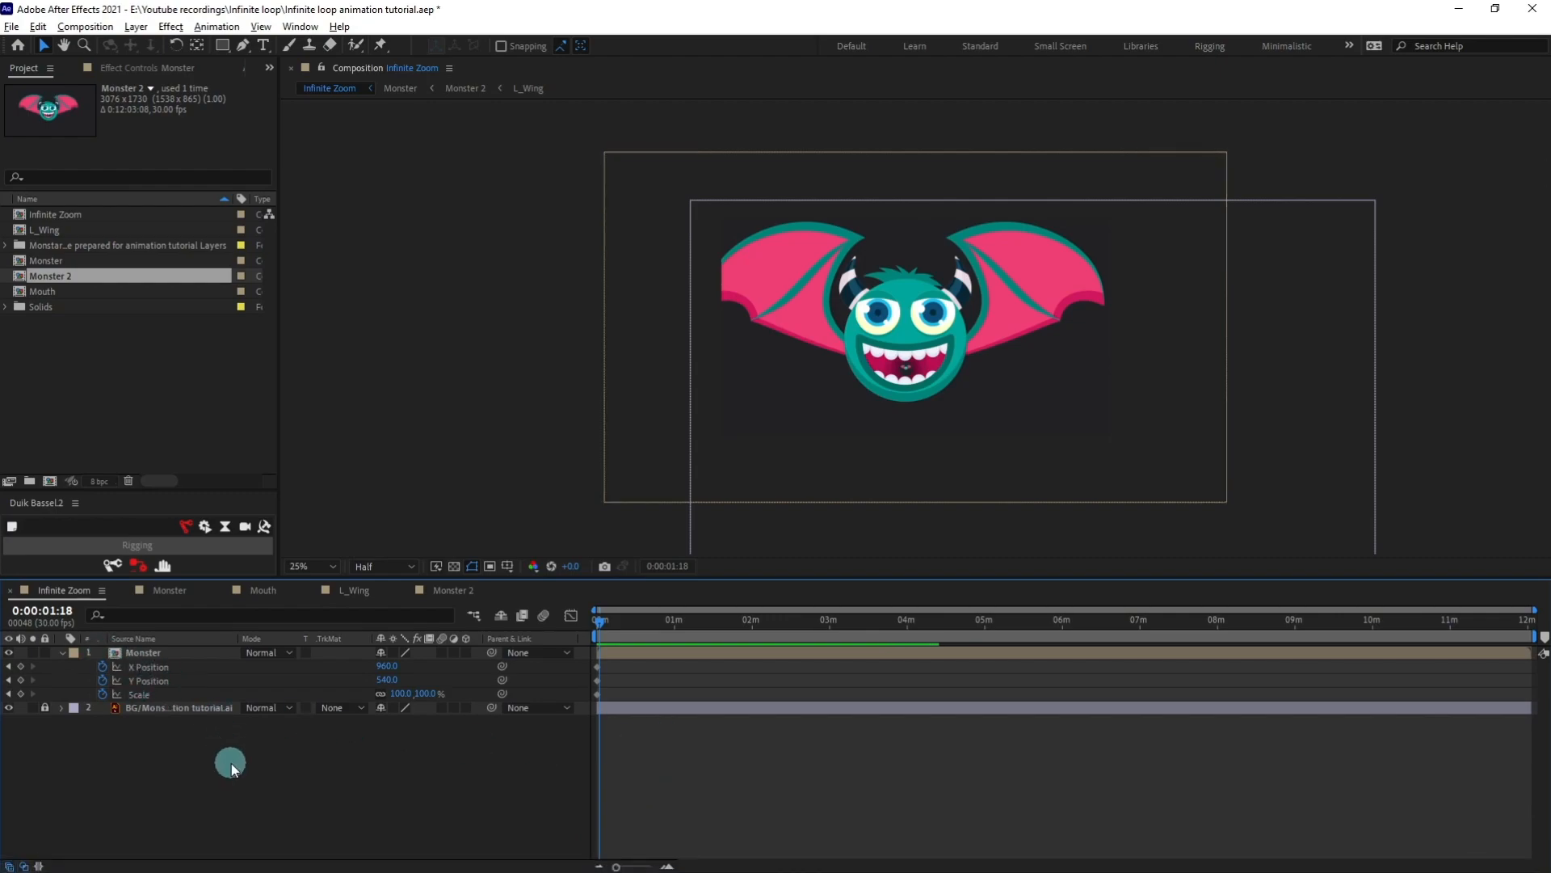
# Try enlarging the Monster layer at 0:00:01:18, undo it, and enable Collapse Transformations on that layer.
pyautogui.press('=')
pyautogui.press('=')
pyautogui.press('=')
pyautogui.press('=')
pyautogui.press('=')
pyautogui.press('=')
pyautogui.press('=')
pyautogui.press('=')
pyautogui.press('=')
pyautogui.press('=')
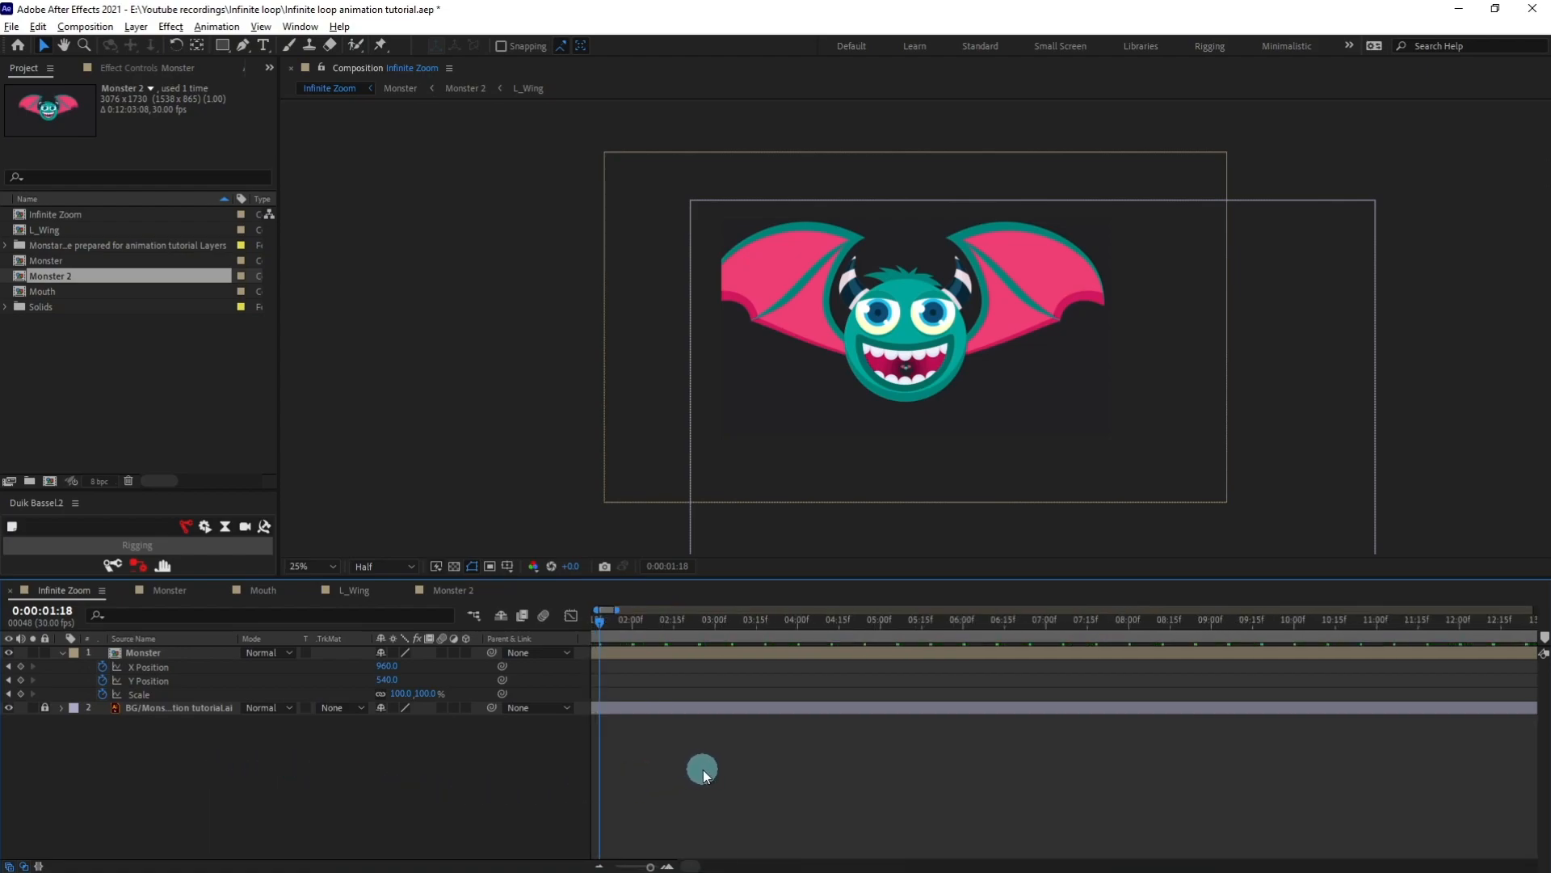
pyautogui.press('-')
pyautogui.press('-')
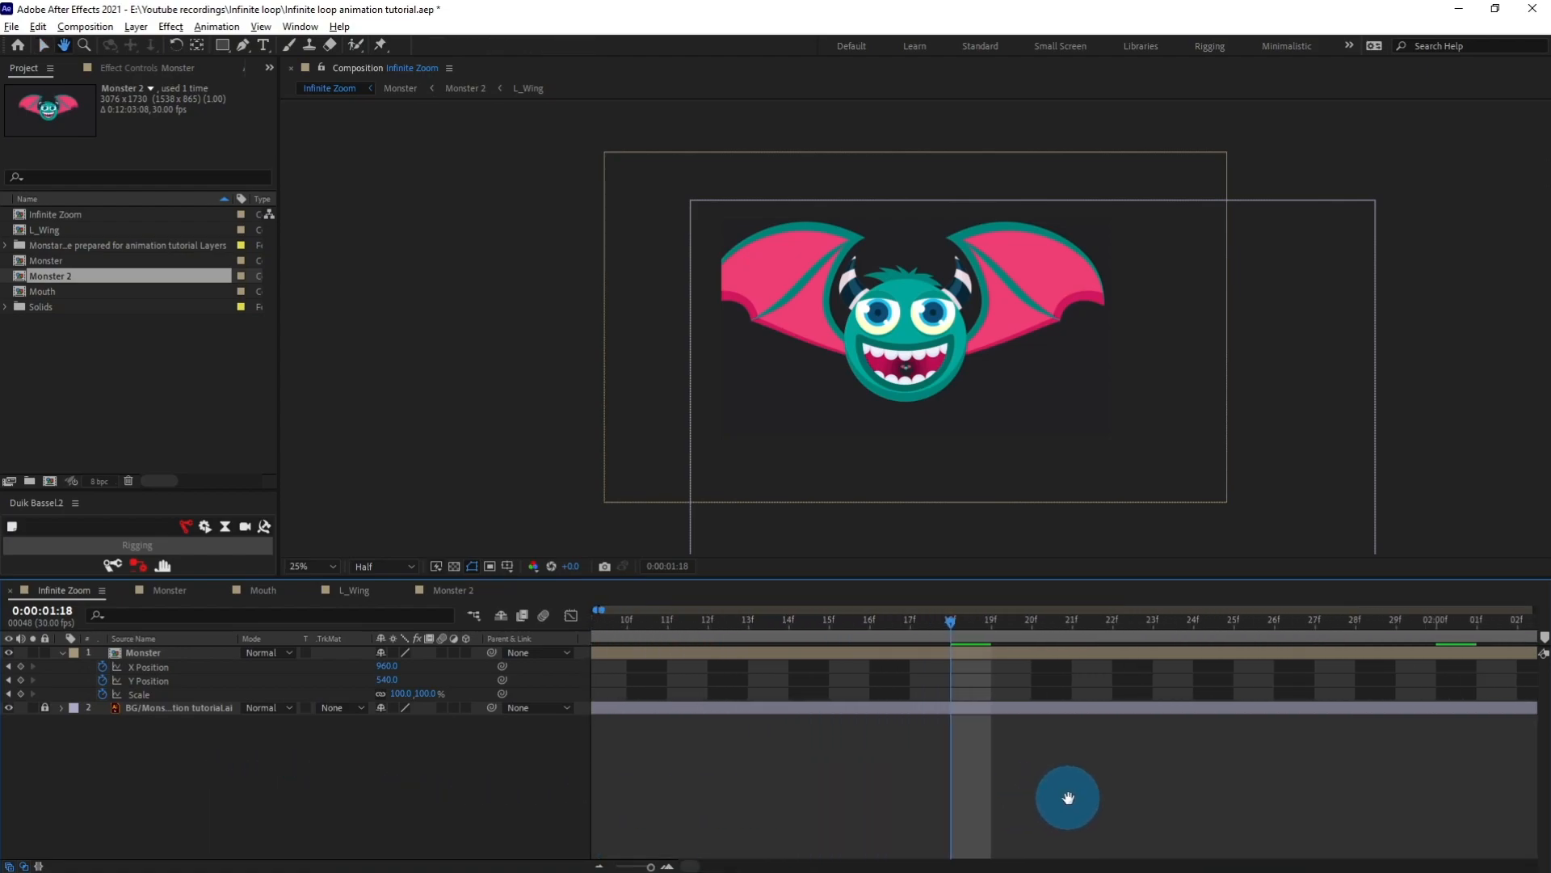
pyautogui.press('-')
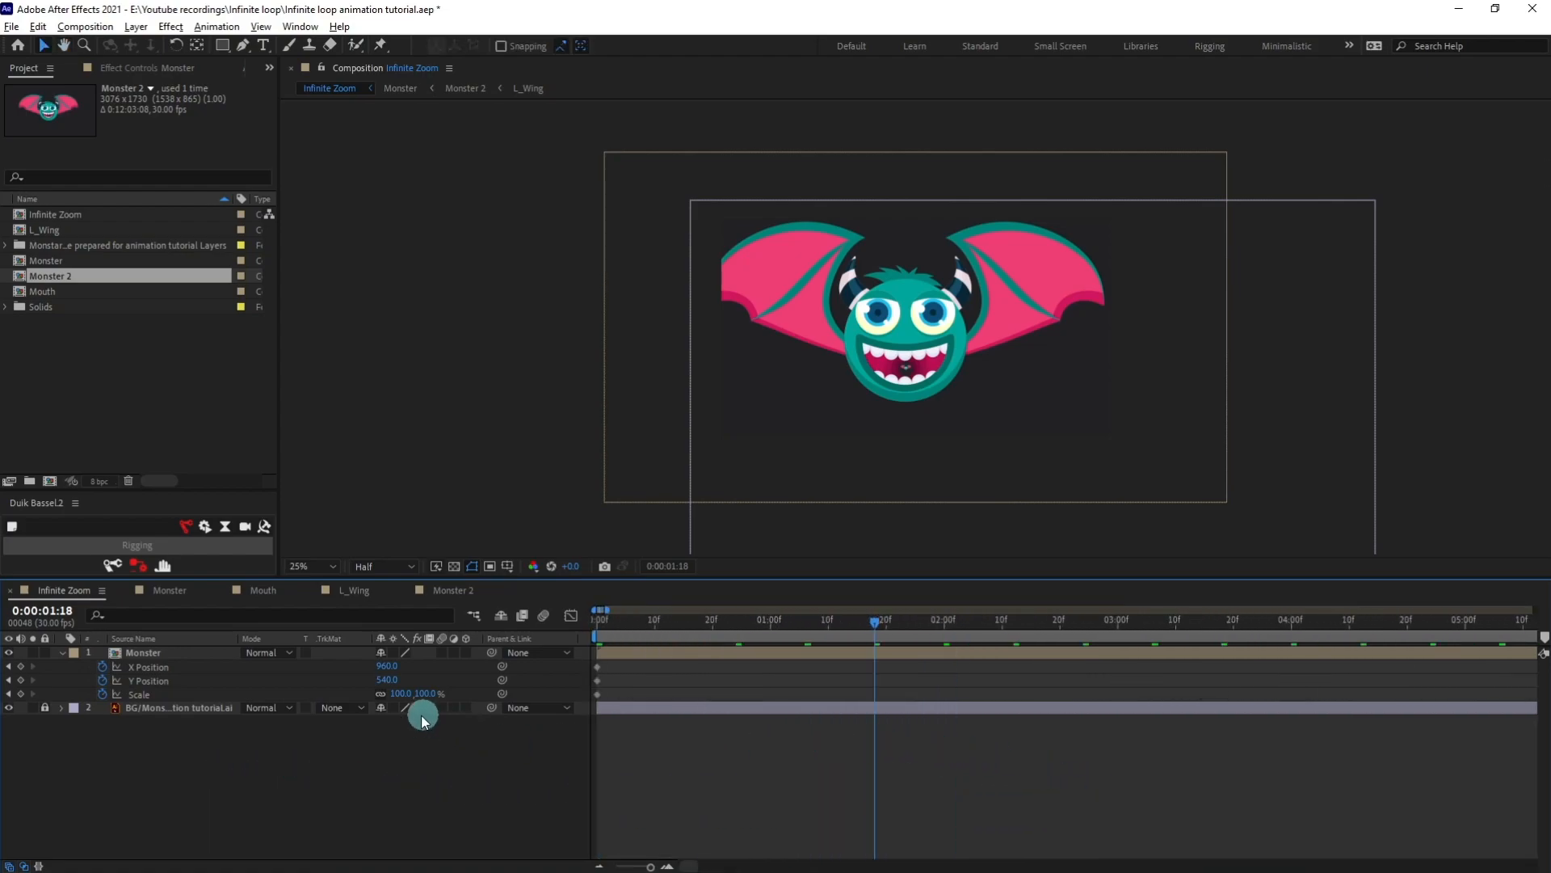
pyautogui.moveTo(403, 700); pyautogui.dragTo(774, 702)
pyautogui.hotkey('ctrl', 'z')
pyautogui.click(394, 653)
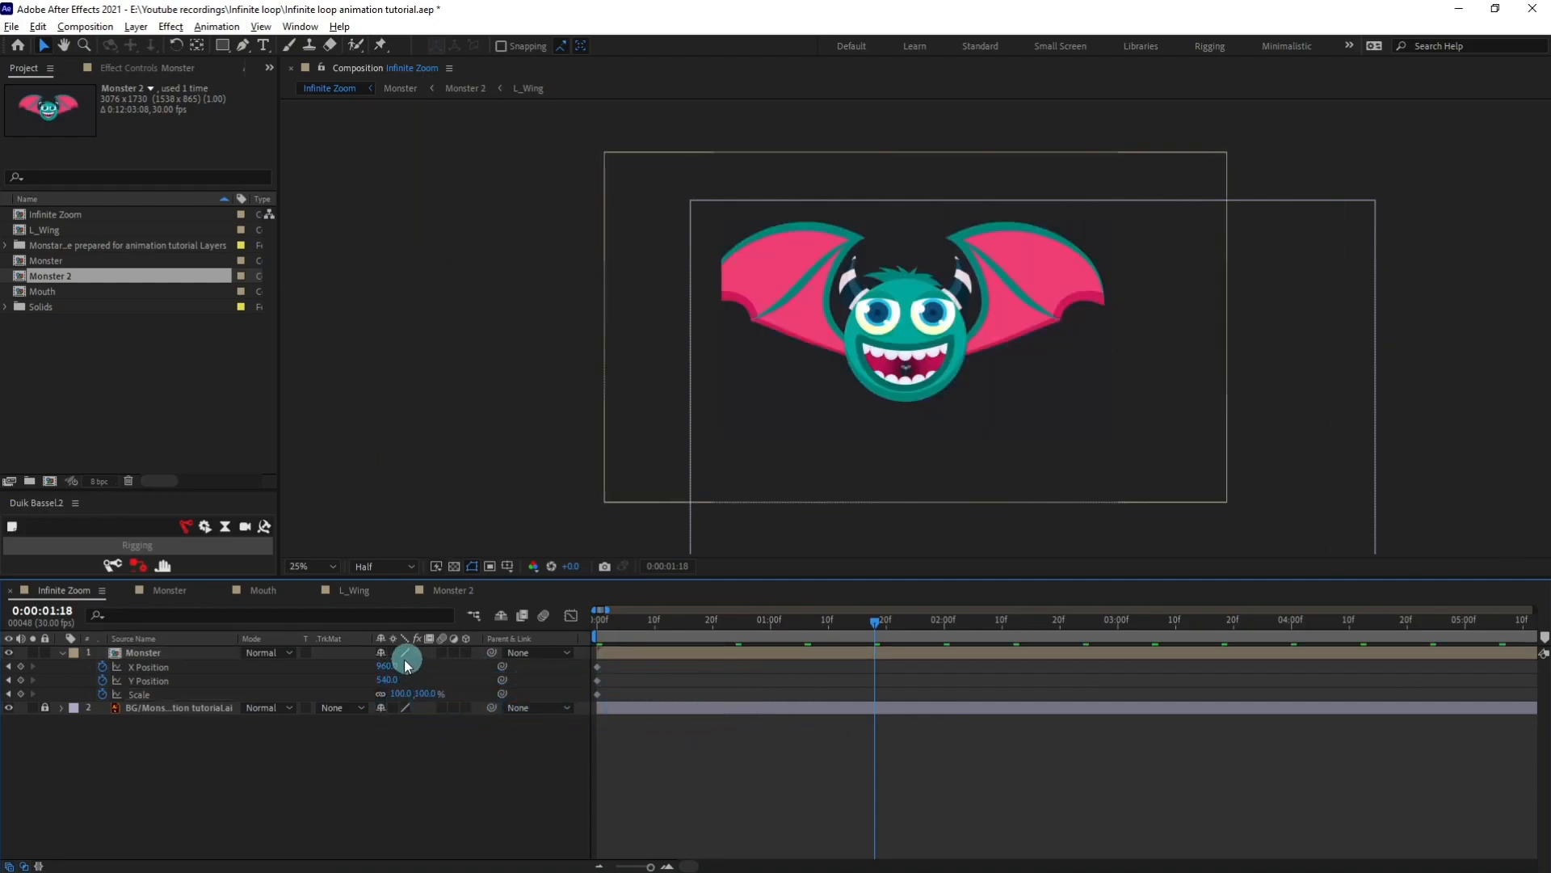
# Return to the first frame and move the Monster layer's anchor point onto the tiny monster at the mouth's centre.
pyautogui.click(141, 651)
pyautogui.scroll(4, 1090, 422)
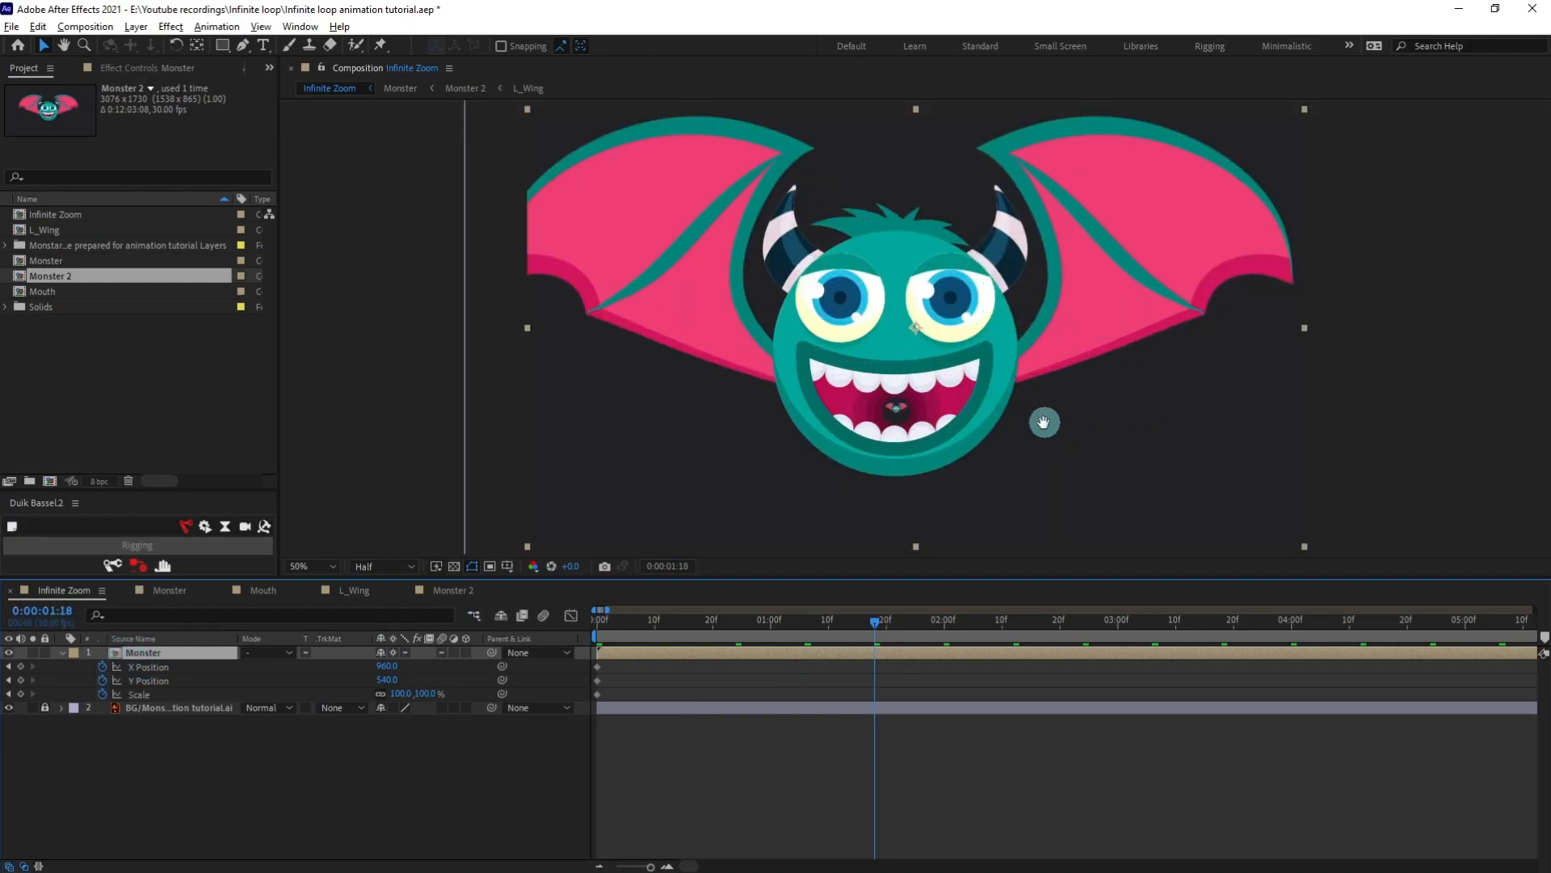
pyautogui.moveTo(932, 441); pyautogui.dragTo(954, 356)
pyautogui.moveTo(615, 629); pyautogui.dragTo(570, 628)
pyautogui.press('y')
pyautogui.moveTo(933, 245); pyautogui.dragTo(839, 400)
pyautogui.scroll(1, 861, 409)
pyautogui.scroll(2, 856, 414)
pyautogui.moveTo(795, 440); pyautogui.dragTo(799, 440)
pyautogui.scroll(-5, 801, 436)
pyautogui.click(344, 680)
# Advance the current time by 48 frames and keyframe the Monster layer's Scale at 2981%.
pyautogui.click(63, 607)
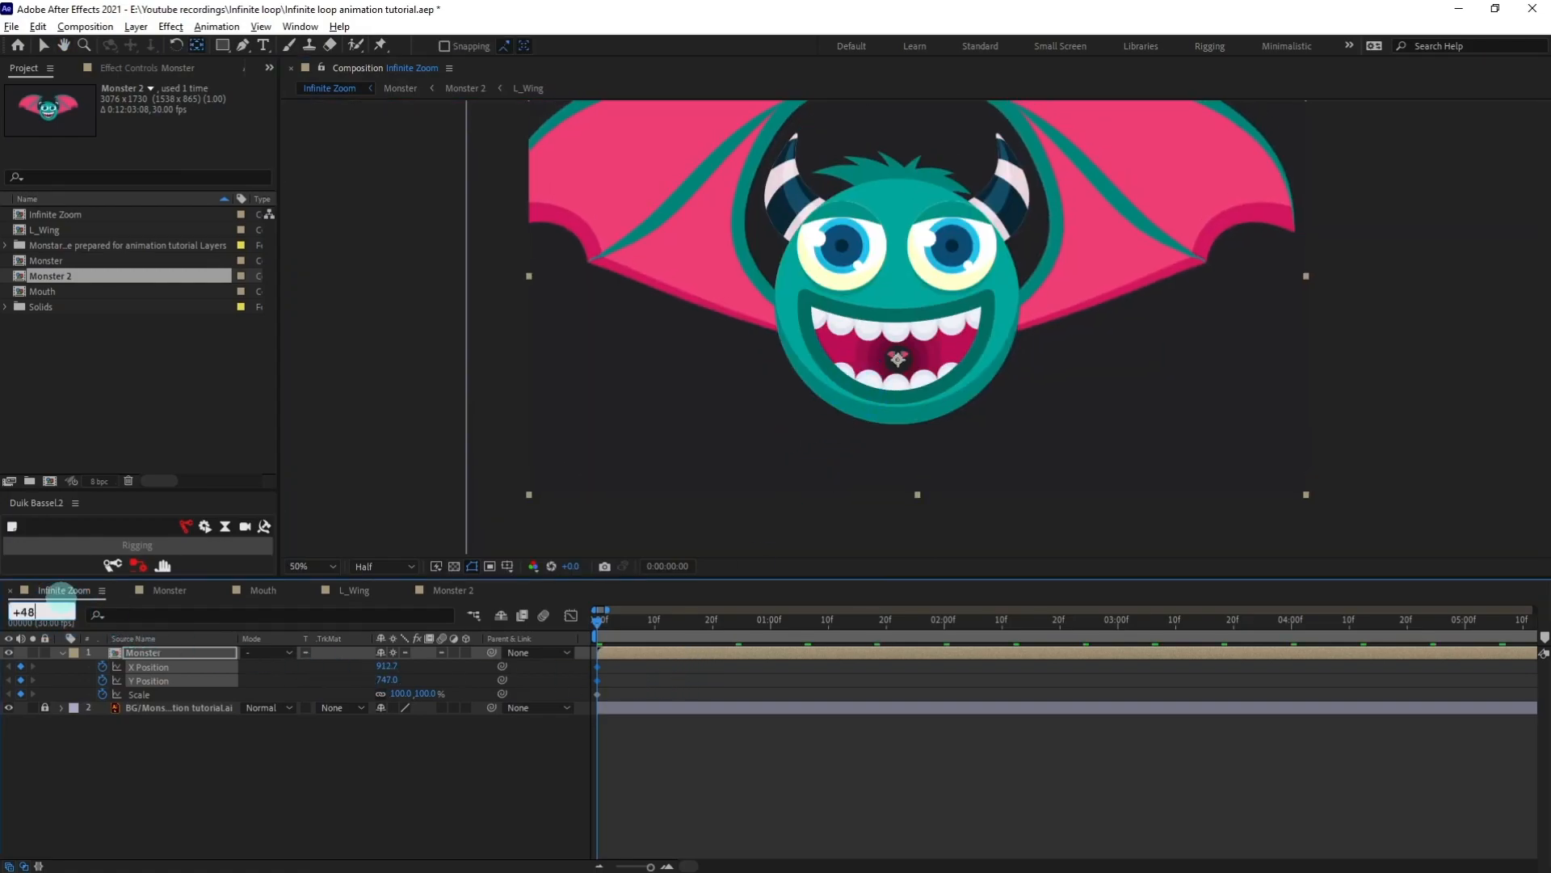
pyautogui.write('+48')
pyautogui.press('Return')
pyautogui.moveTo(391, 694); pyautogui.dragTo(1545, 634)
pyautogui.moveTo(408, 695); pyautogui.dragTo(1505, 676)
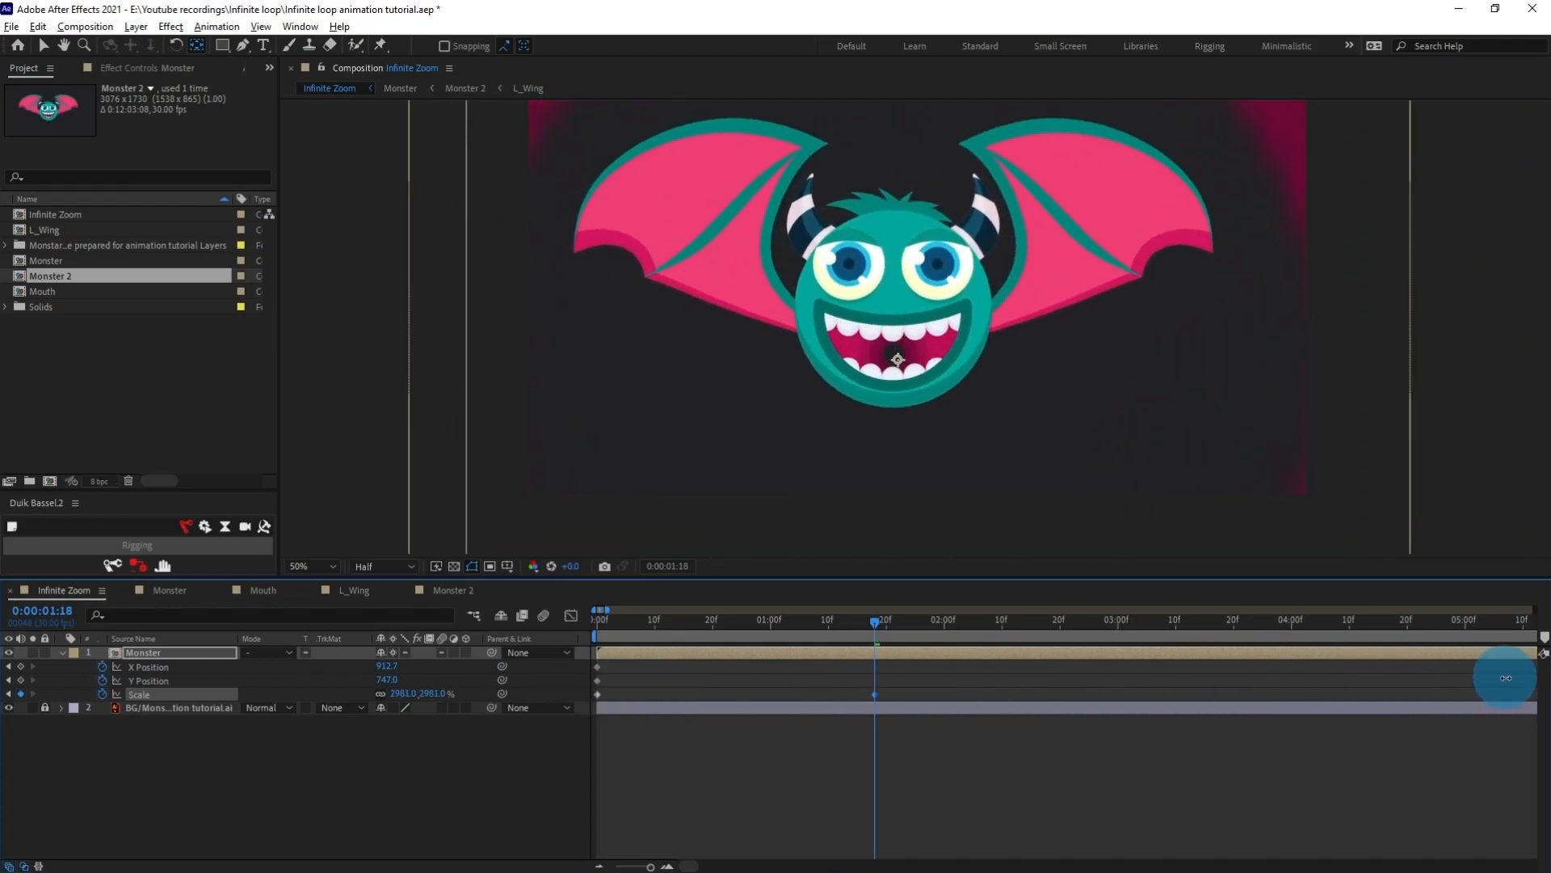
# Inspect the zoom at 0:00:00:18 and enable Collapse Transformations on the Monster 2 layer inside the Monster composition.
pyautogui.scroll(-3, 787, 517)
pyautogui.moveTo(821, 618); pyautogui.dragTo(696, 613)
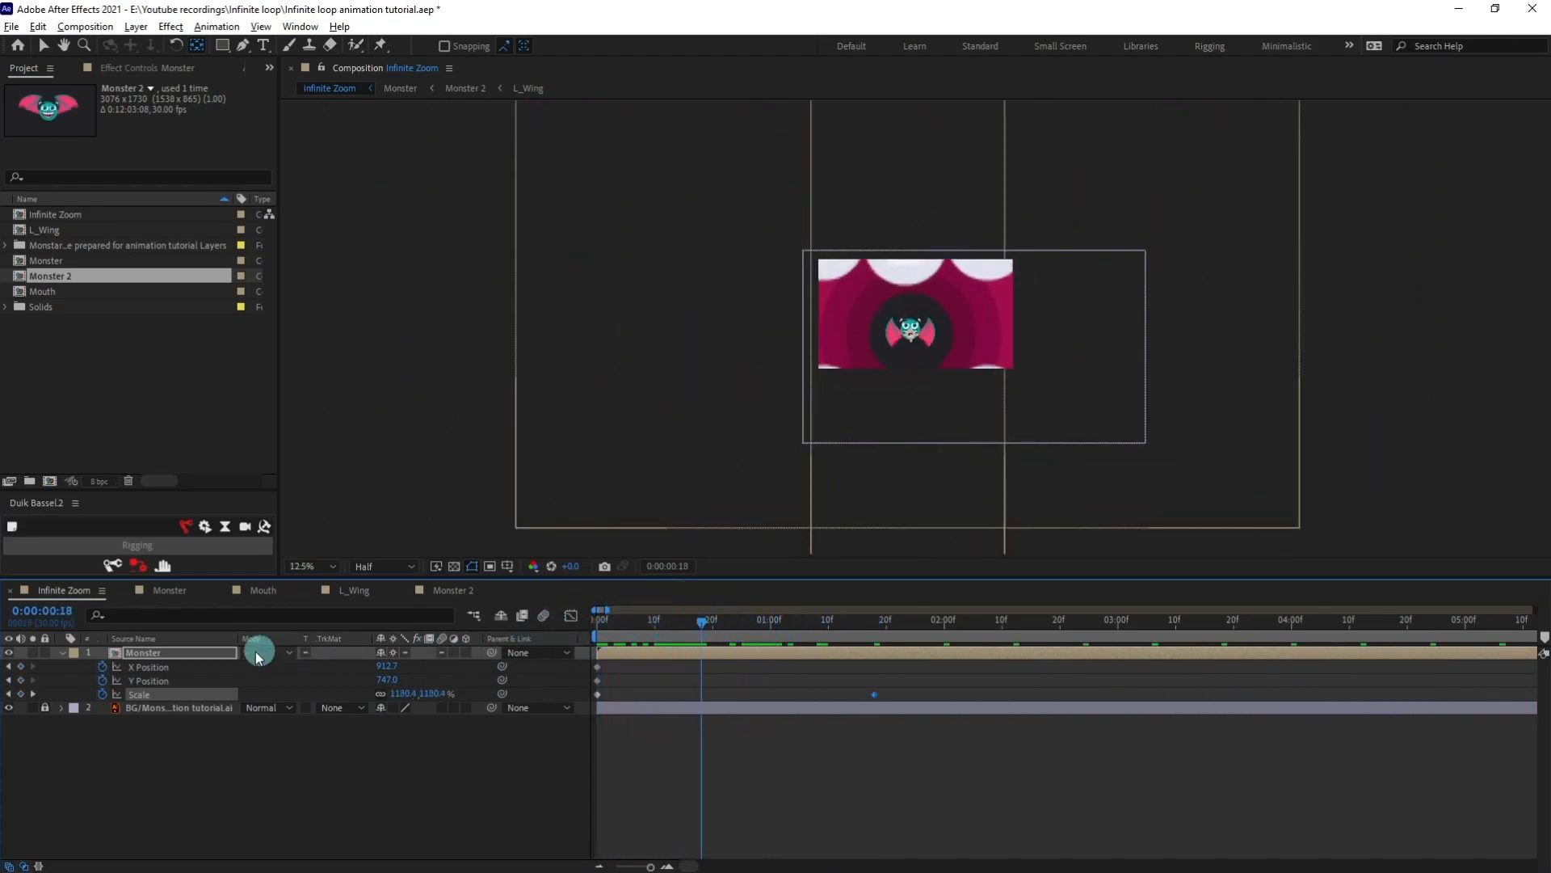
pyautogui.doubleClick(215, 652)
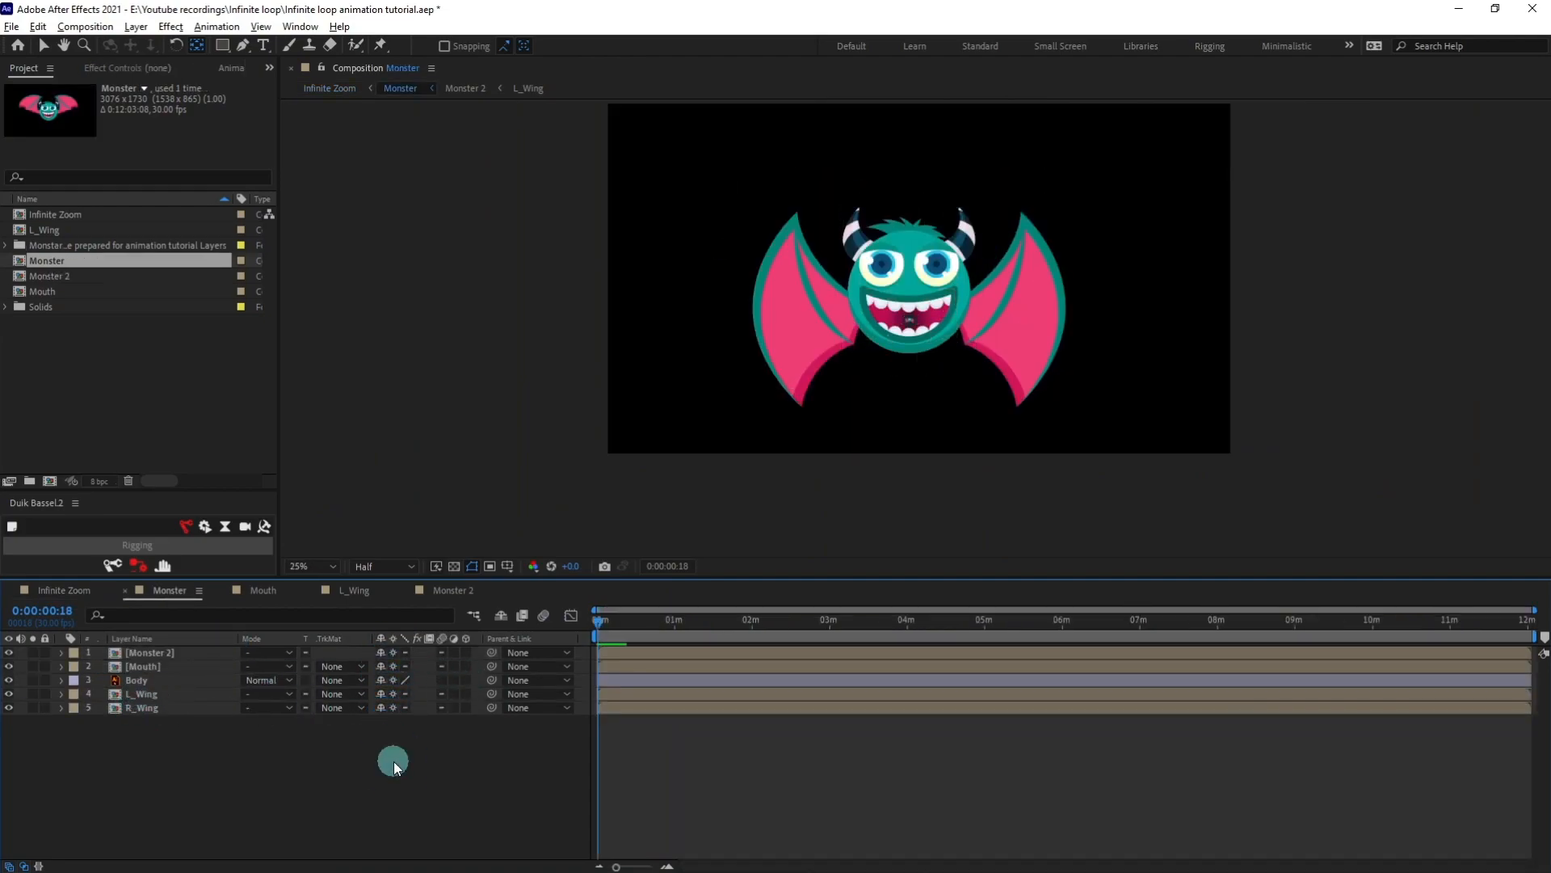
pyautogui.click(89, 597)
pyautogui.click(536, 770)
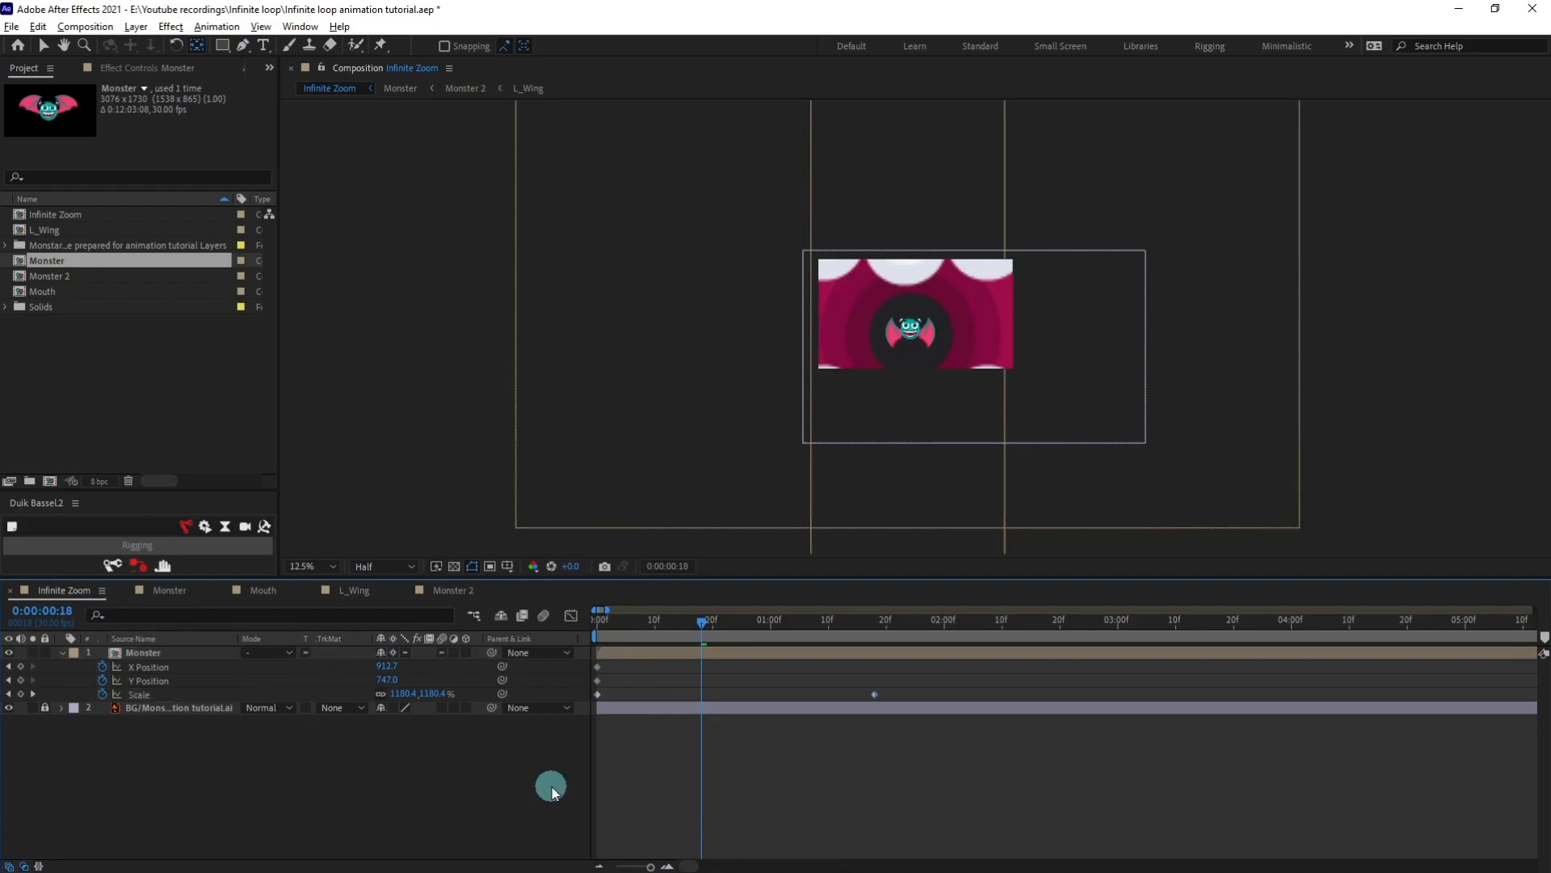
# Open the Mouth composition from within Monster and enable Continuously Rasterize on all of its layers.
pyautogui.doubleClick(154, 652)
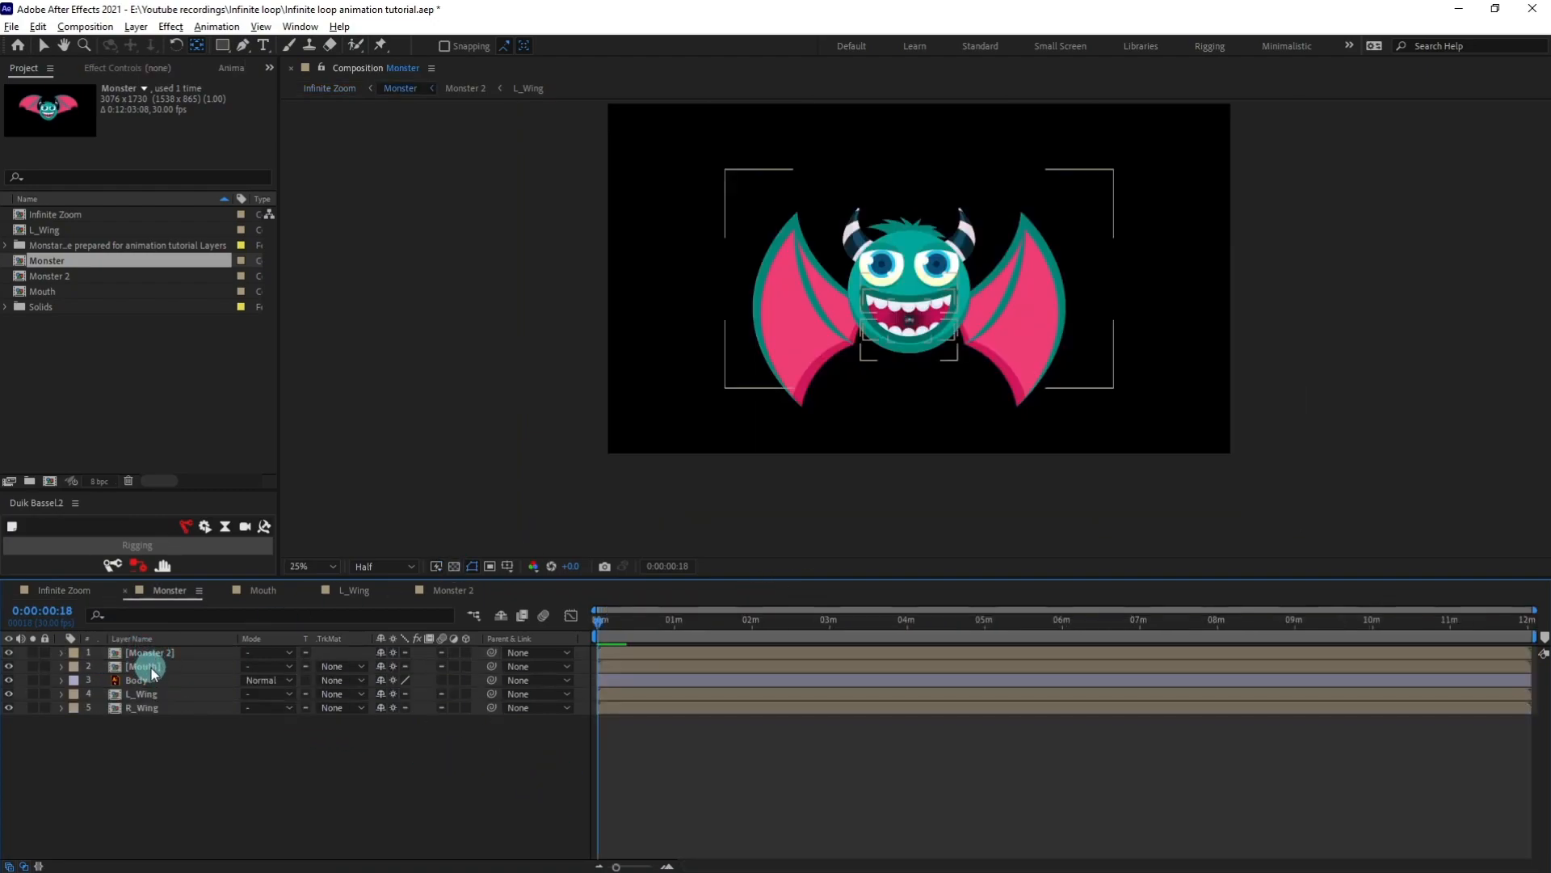
pyautogui.doubleClick(148, 667)
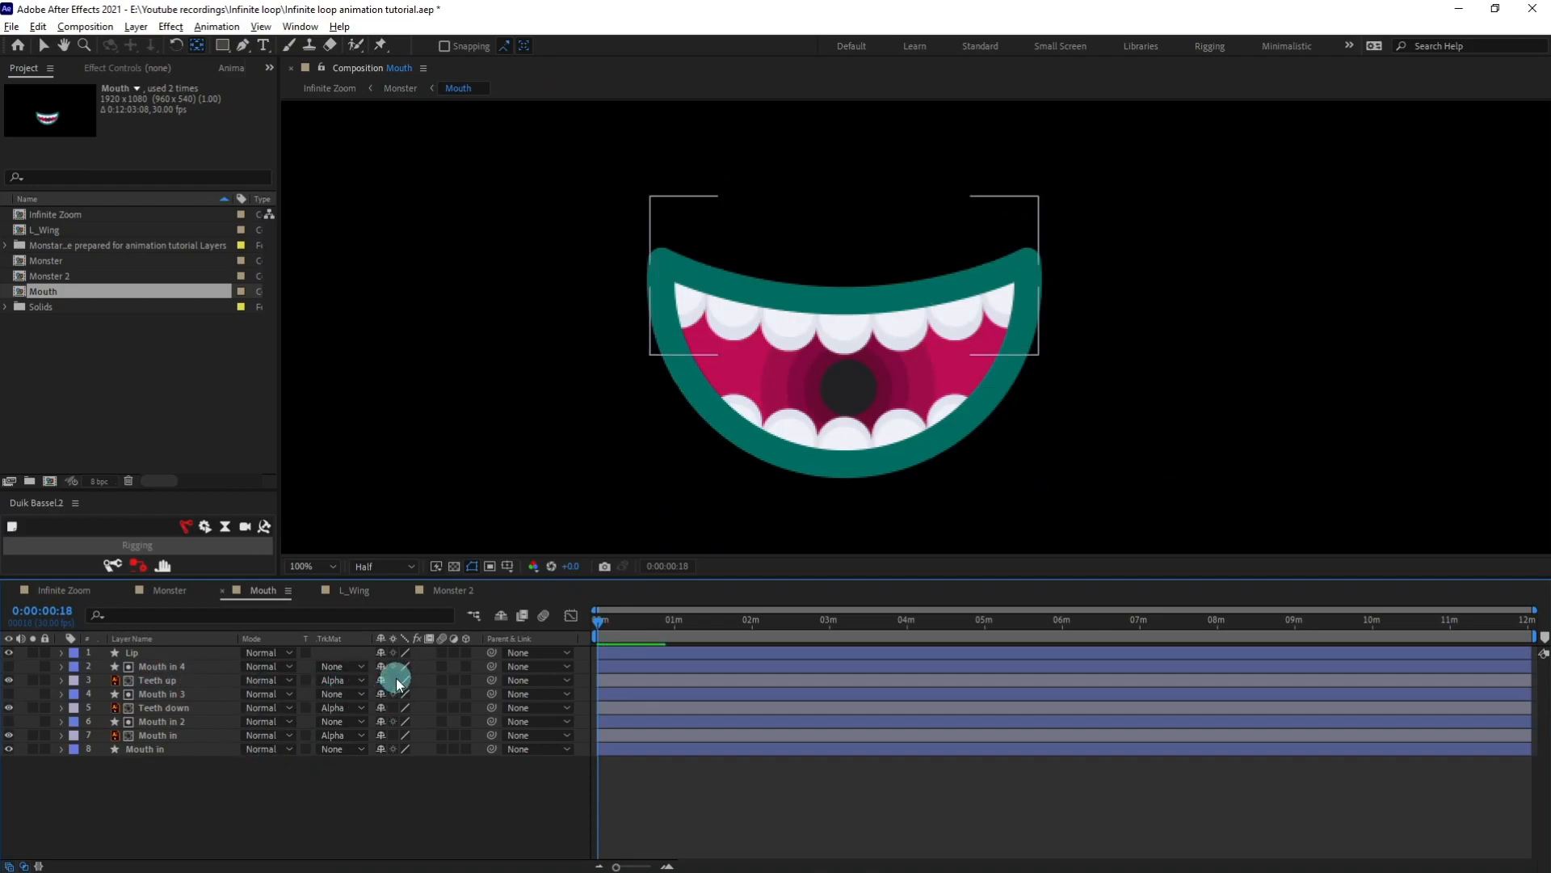
pyautogui.moveTo(393, 680); pyautogui.dragTo(389, 823)
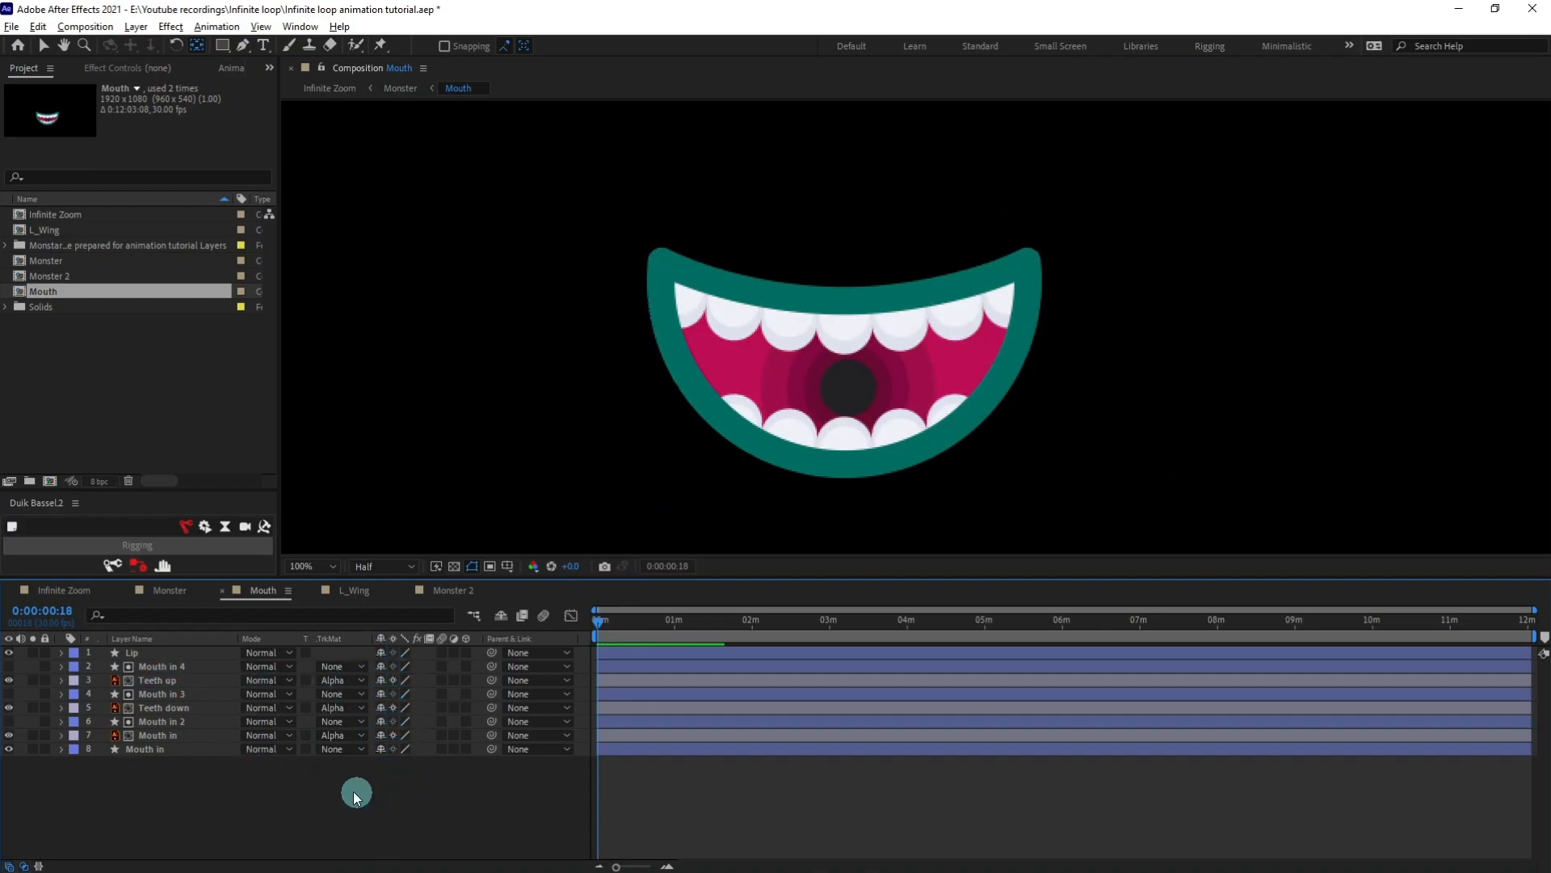
# Return to the Infinite Zoom composition and set the Monster layer's Scale keyframe at 0:00:01:18 to 3015%.
pyautogui.click(86, 592)
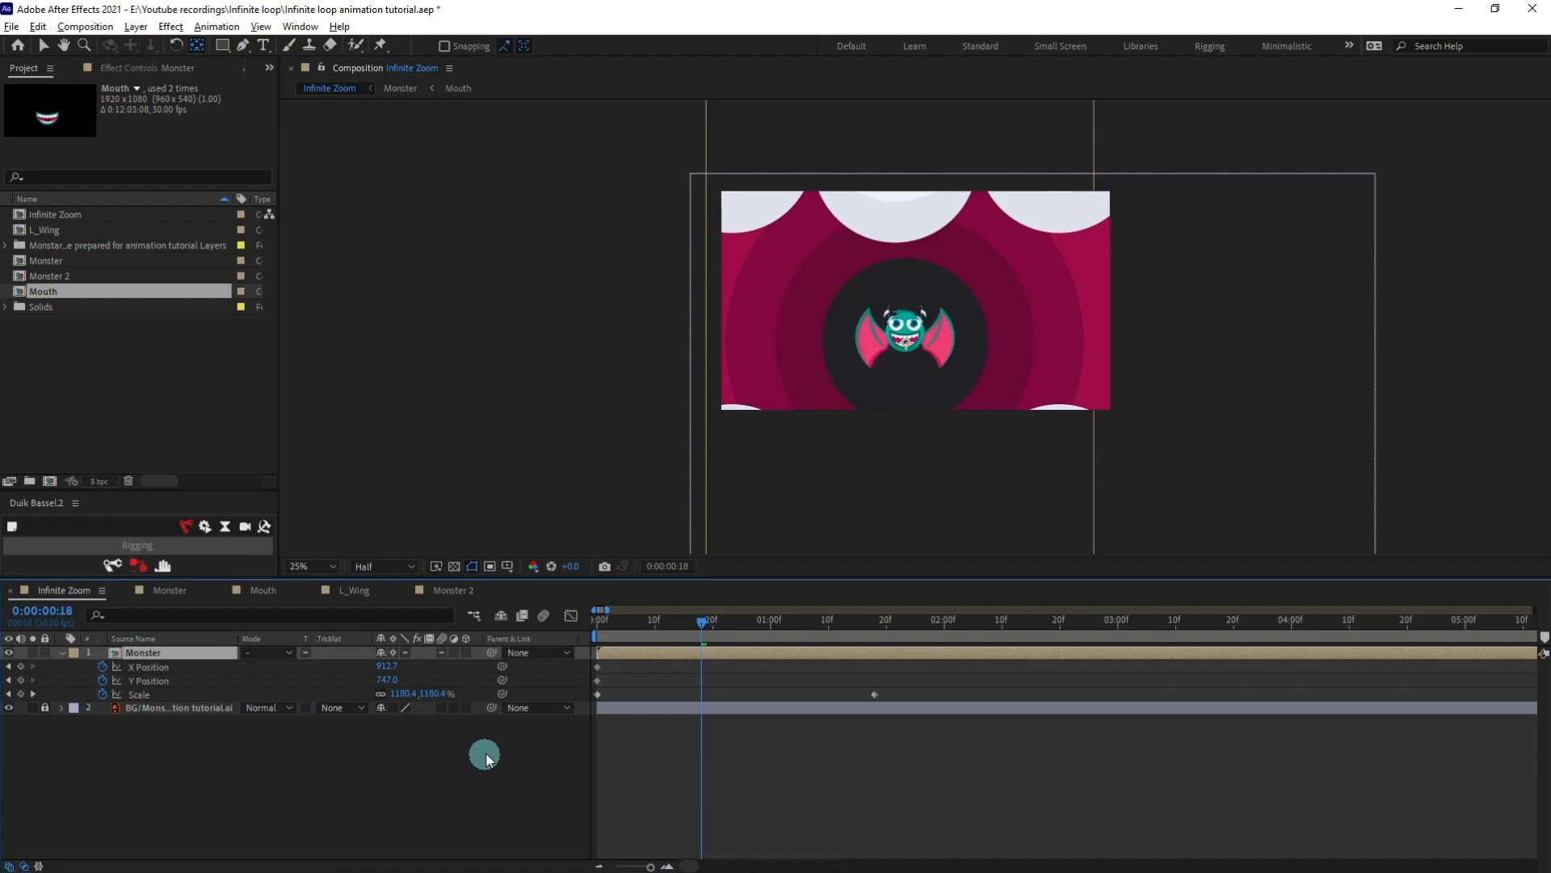
pyautogui.moveTo(713, 628); pyautogui.dragTo(875, 640)
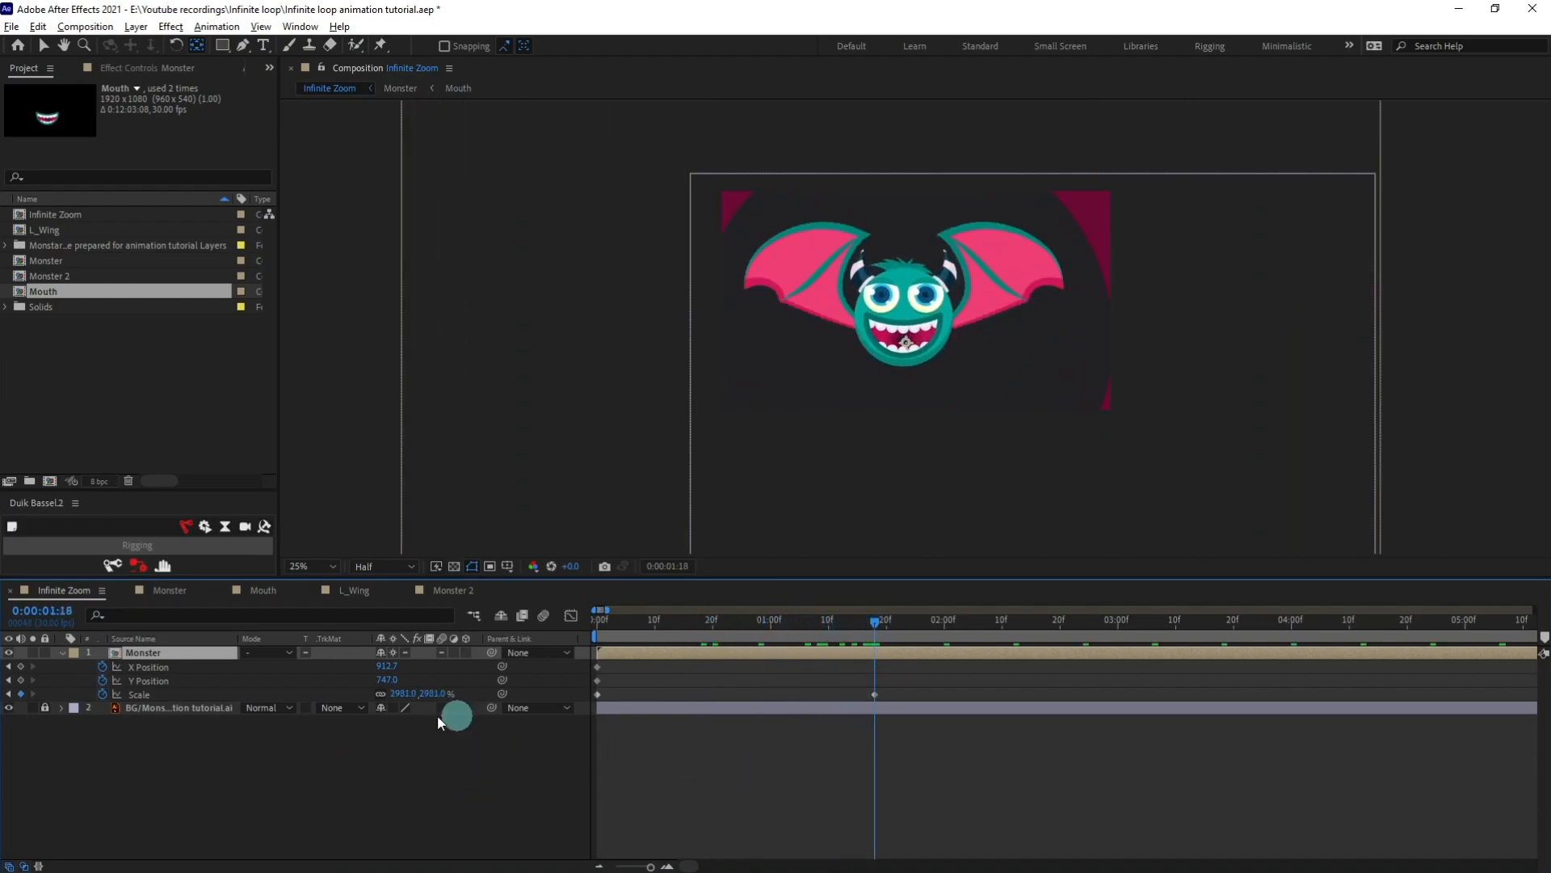
pyautogui.moveTo(420, 694); pyautogui.dragTo(426, 694)
# Duplicate the Monster layer and shift the upper copy so that it starts at 0:00:01:18.
pyautogui.click(185, 661)
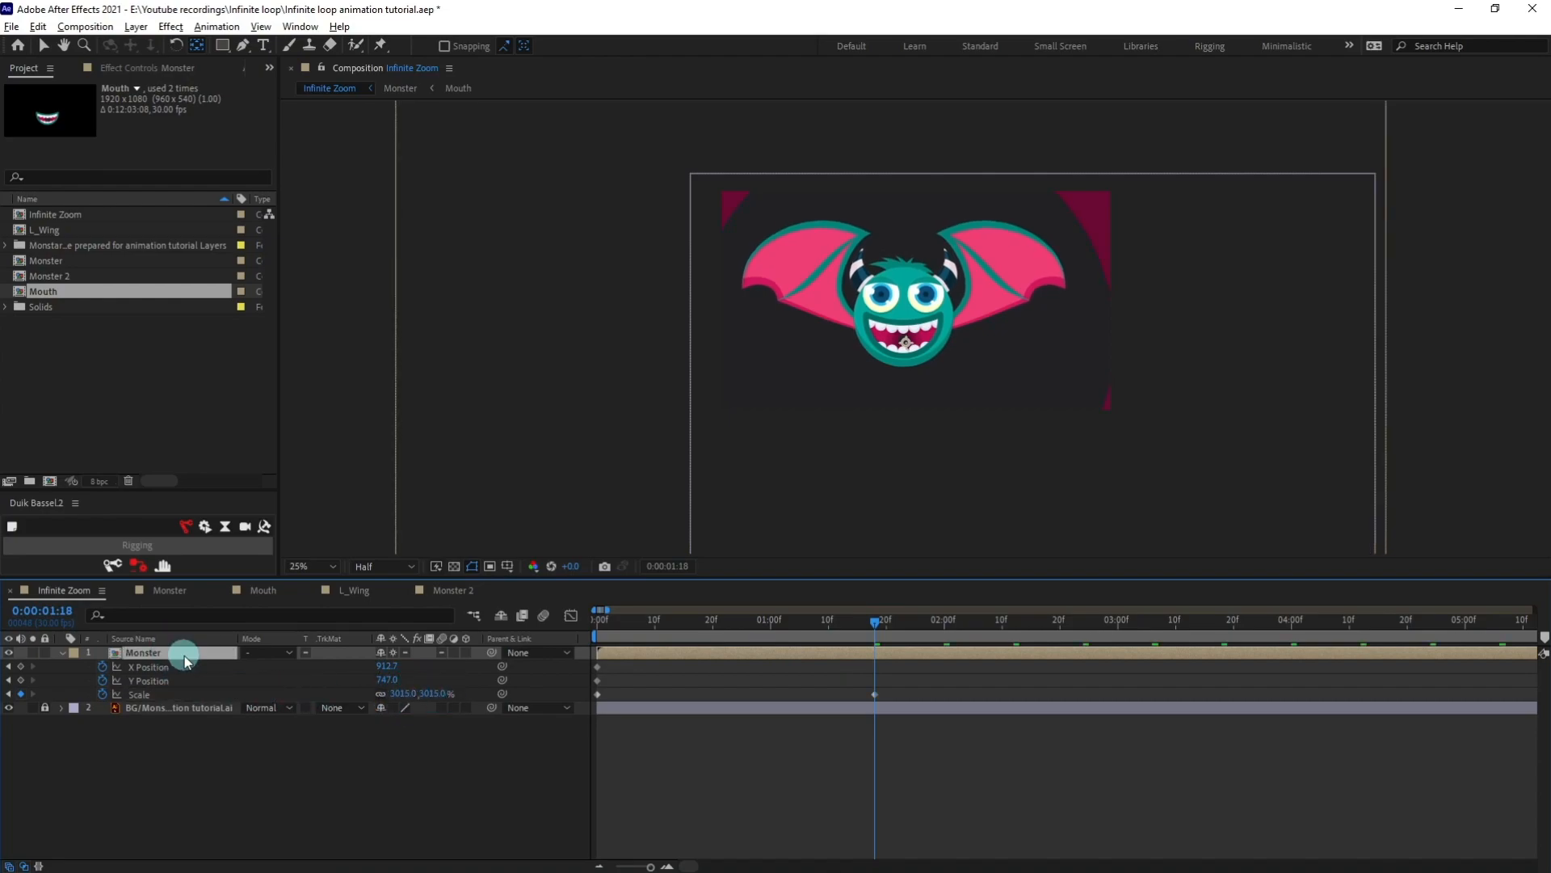
pyautogui.hotkey('ctrl', 'd')
pyautogui.click(450, 659)
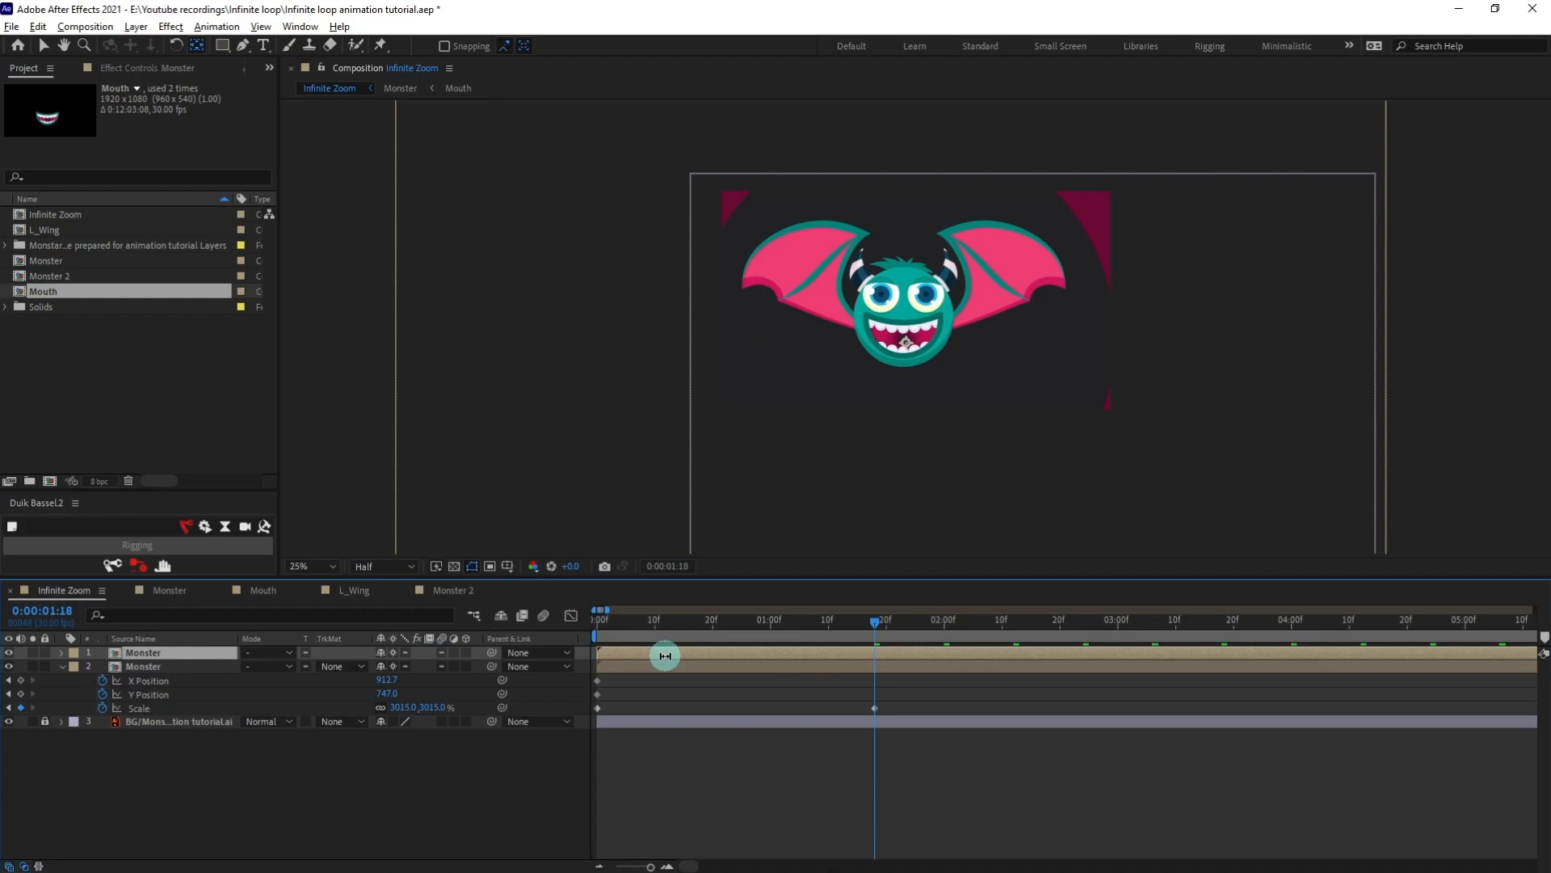
pyautogui.click(146, 666)
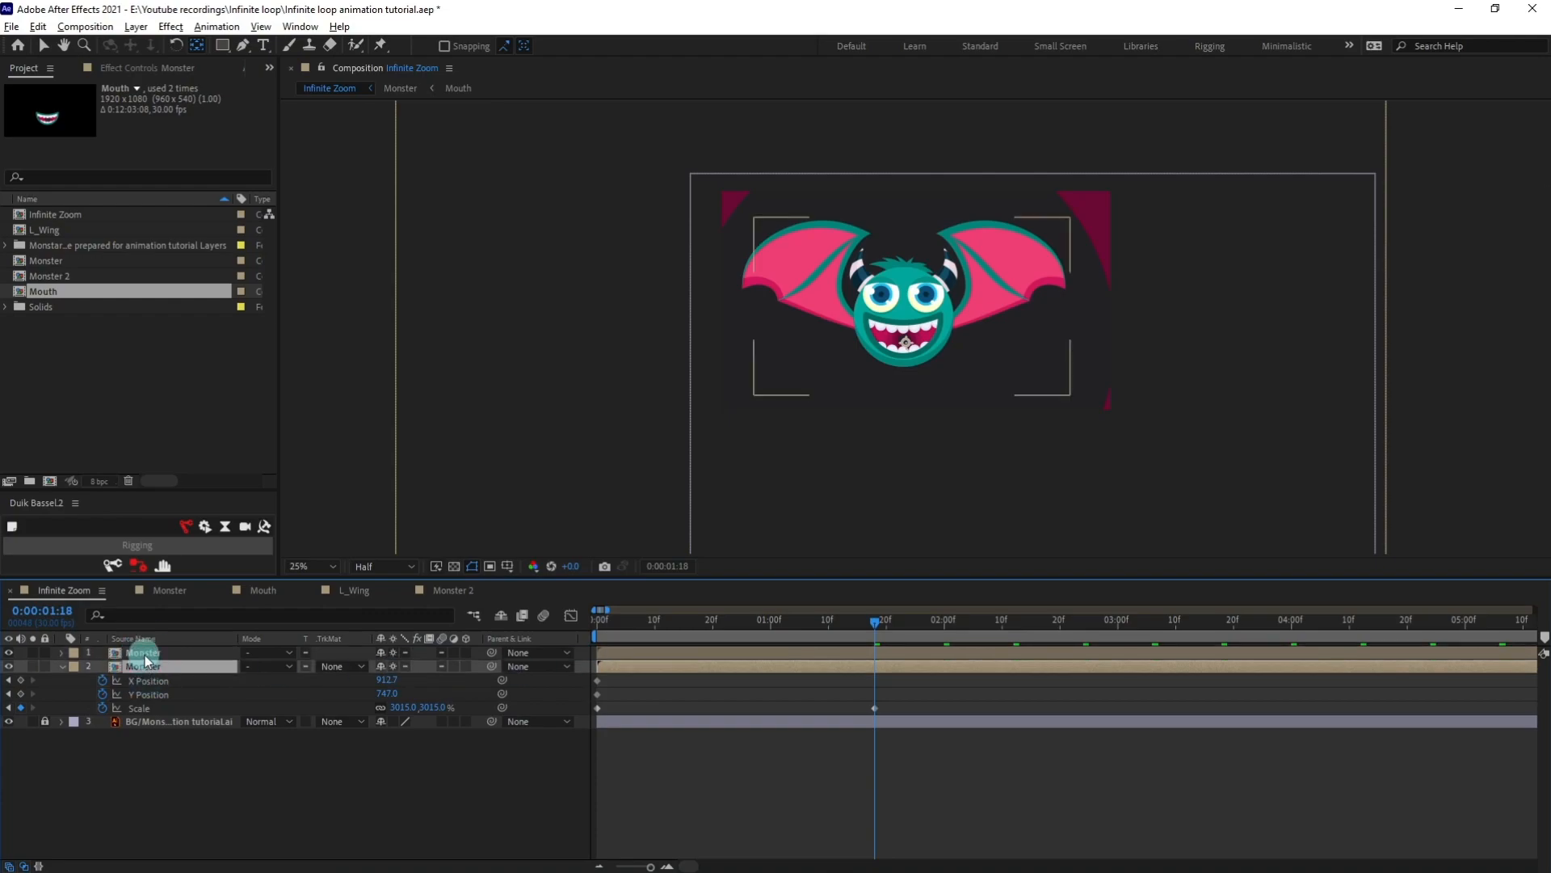
pyautogui.click(144, 653)
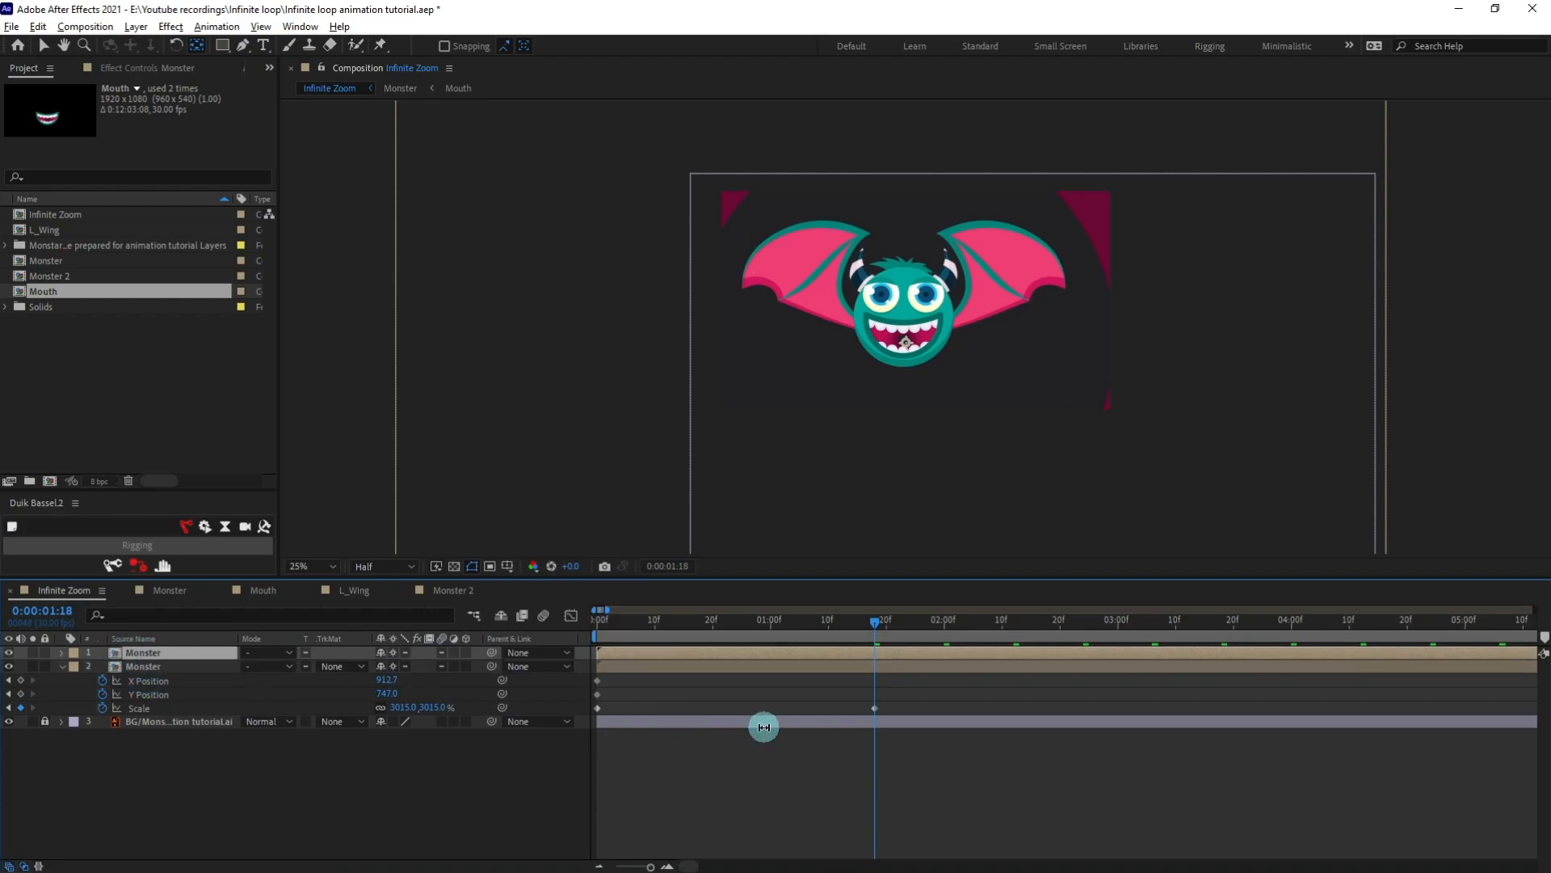
pyautogui.press('[')
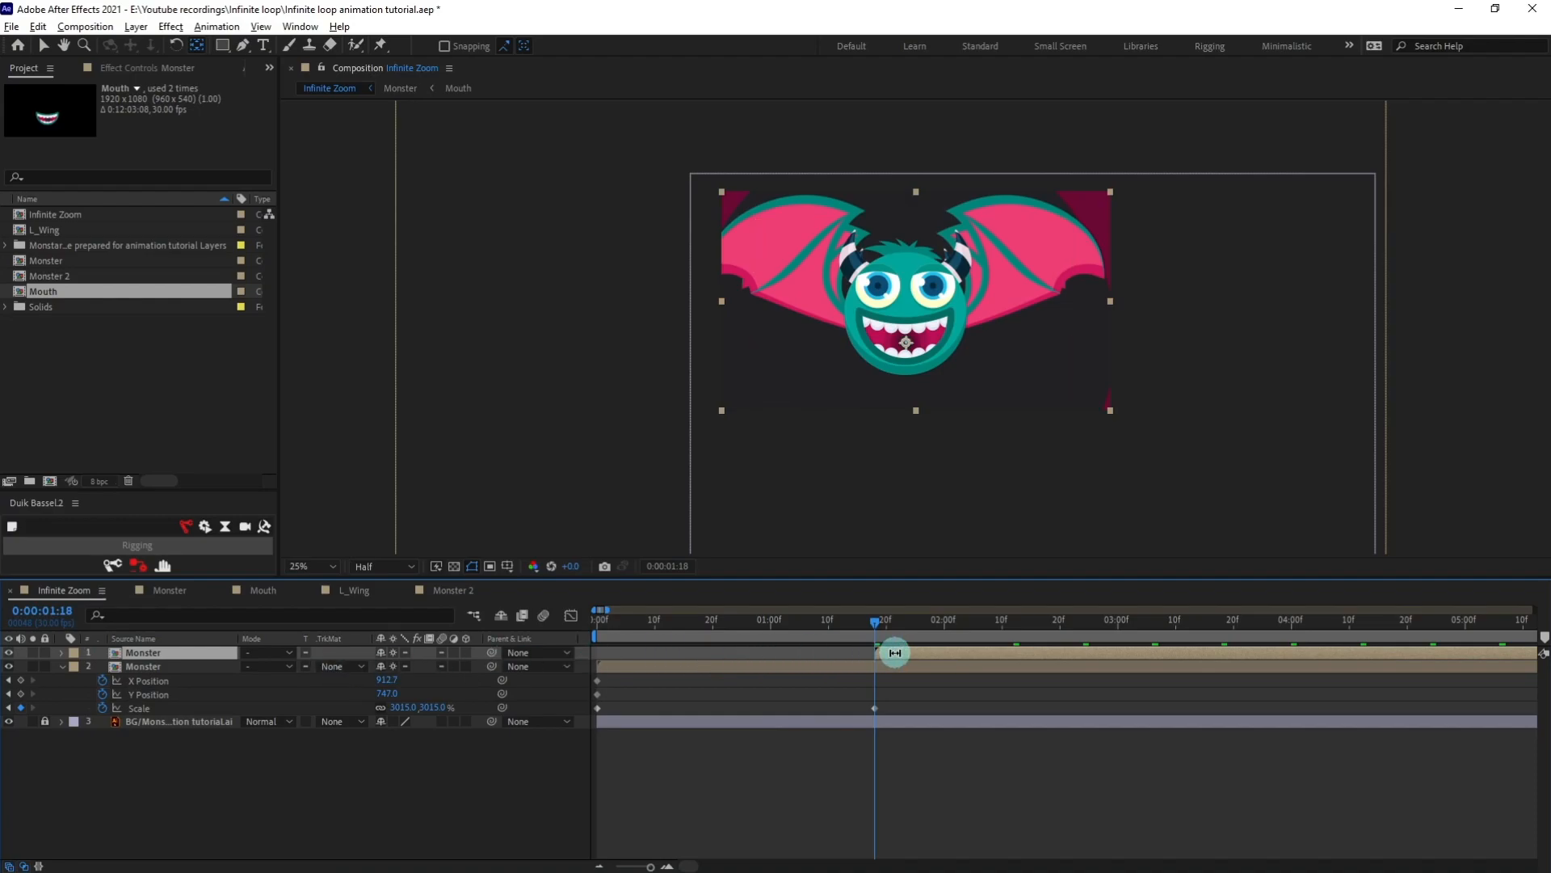
# Set the upper Monster copy's Opacity to 50% to compare its alignment with the scaled layer below.
pyautogui.scroll(2, 945, 396)
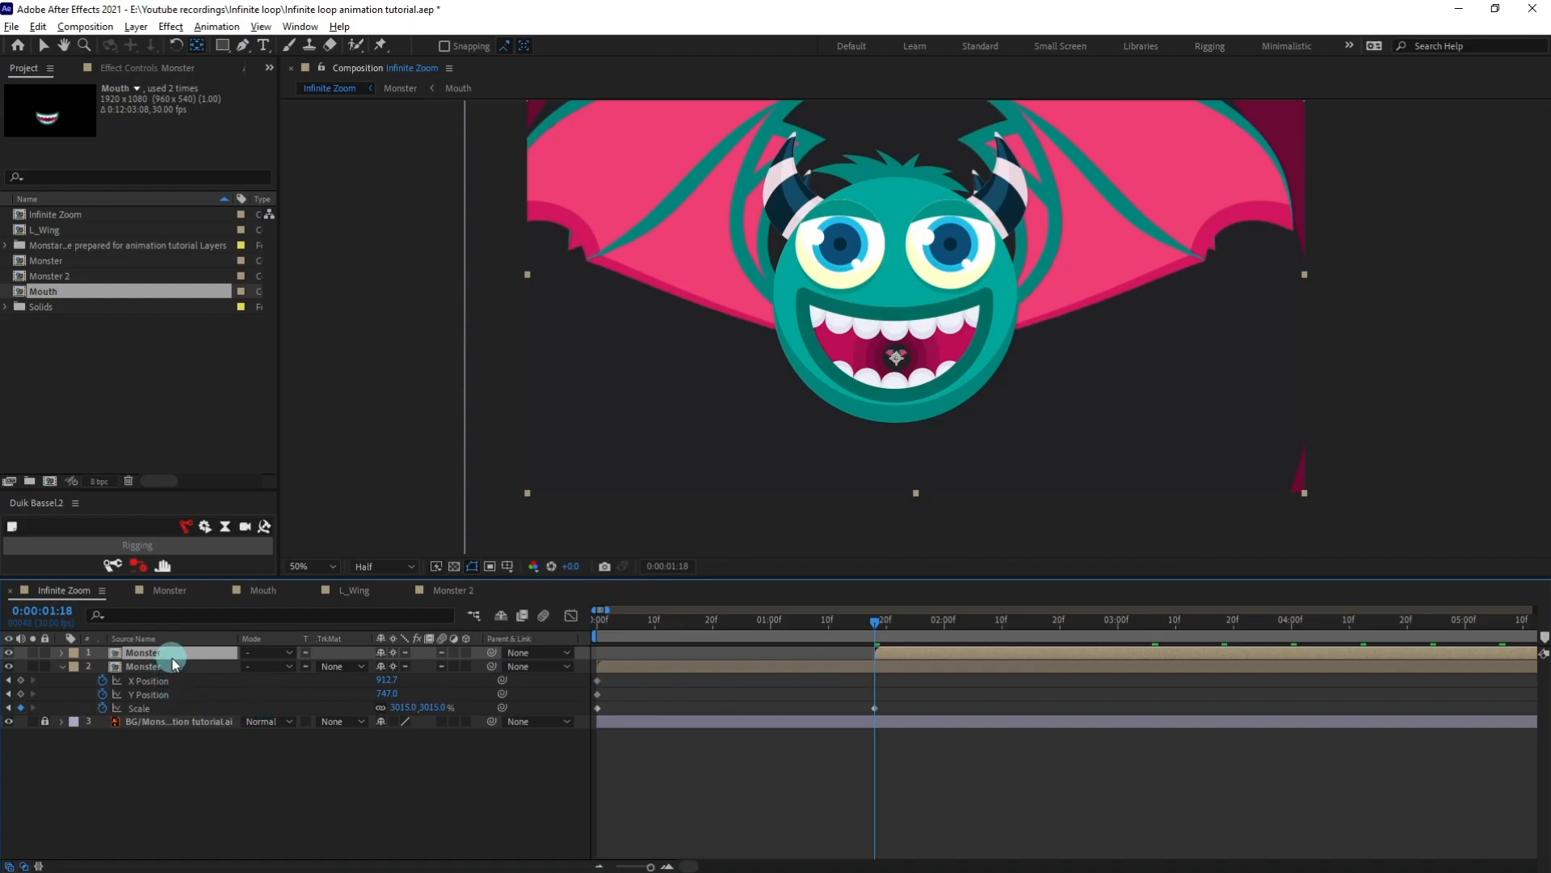
pyautogui.press('t')
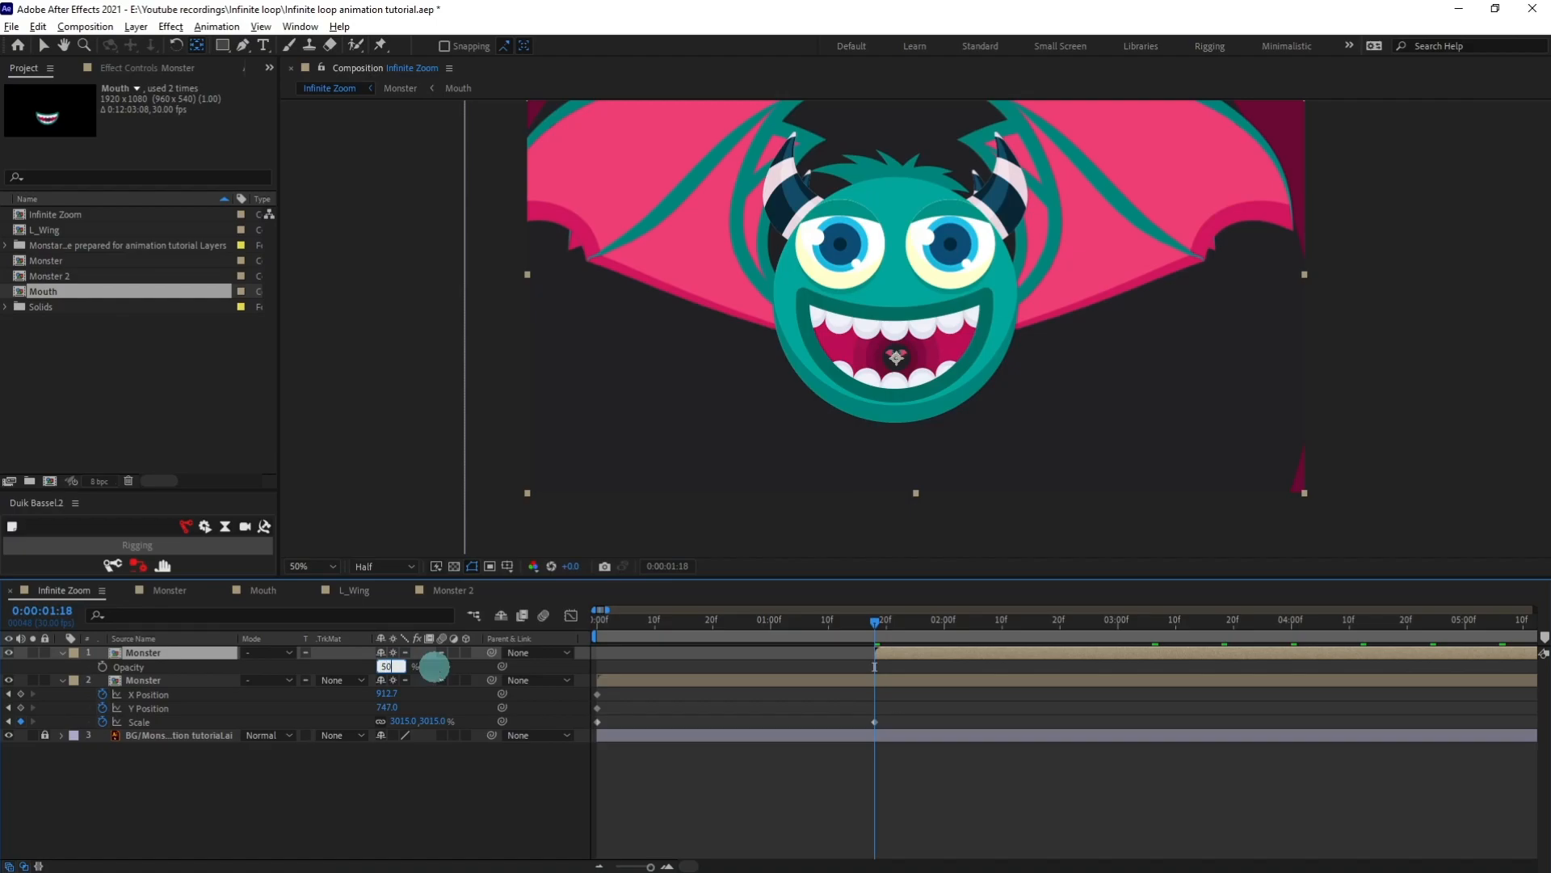
pyautogui.click(638, 479)
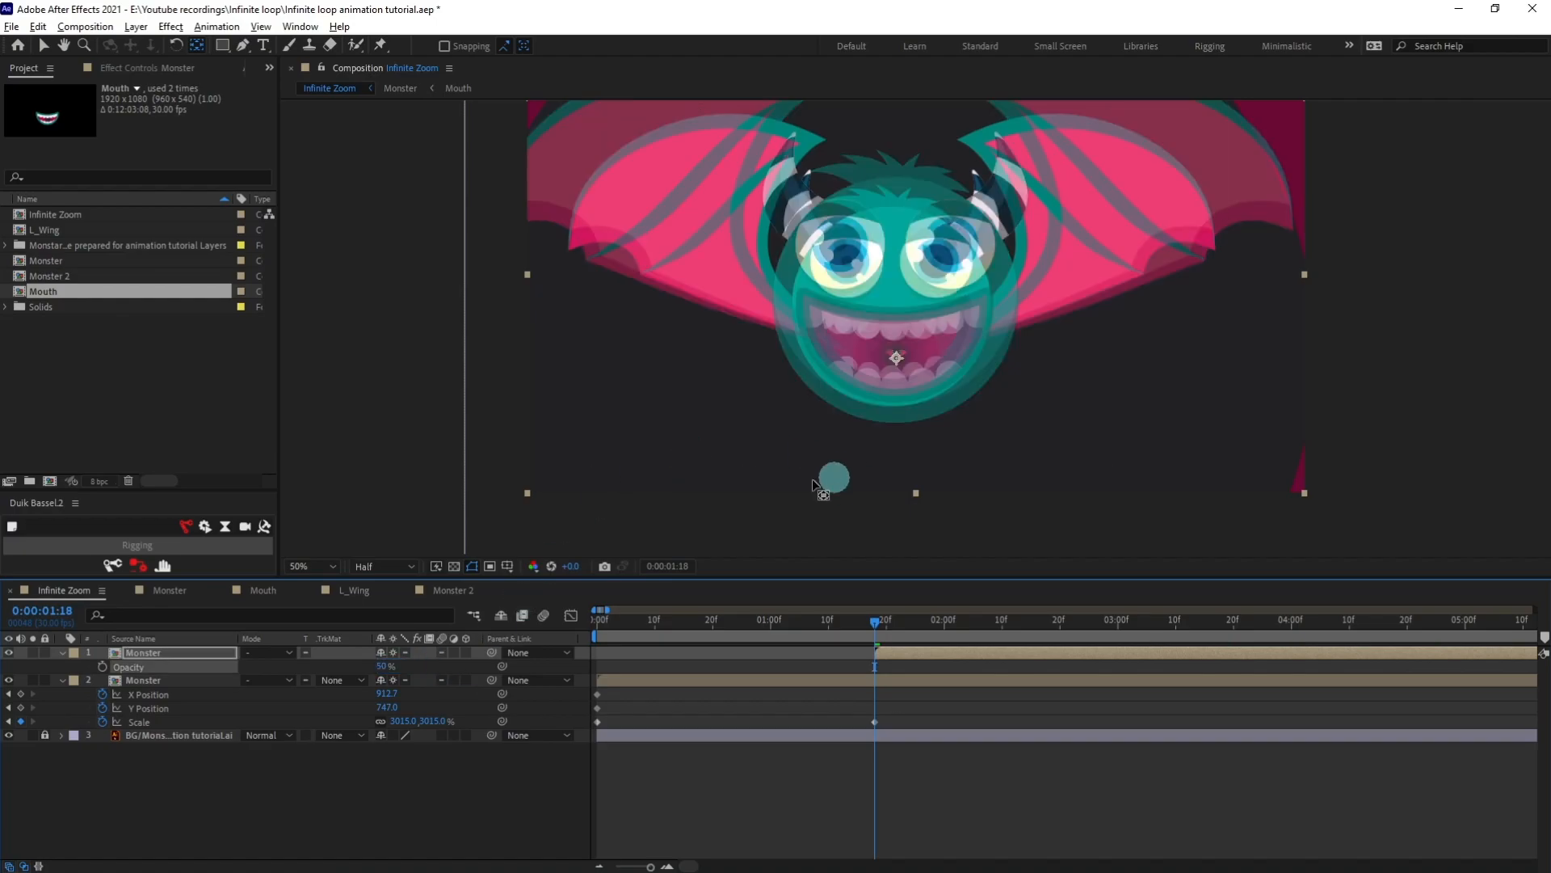
# Find the Fill effect and apply it to the upper Monster copy so it is tinted red.
pyautogui.click(301, 26)
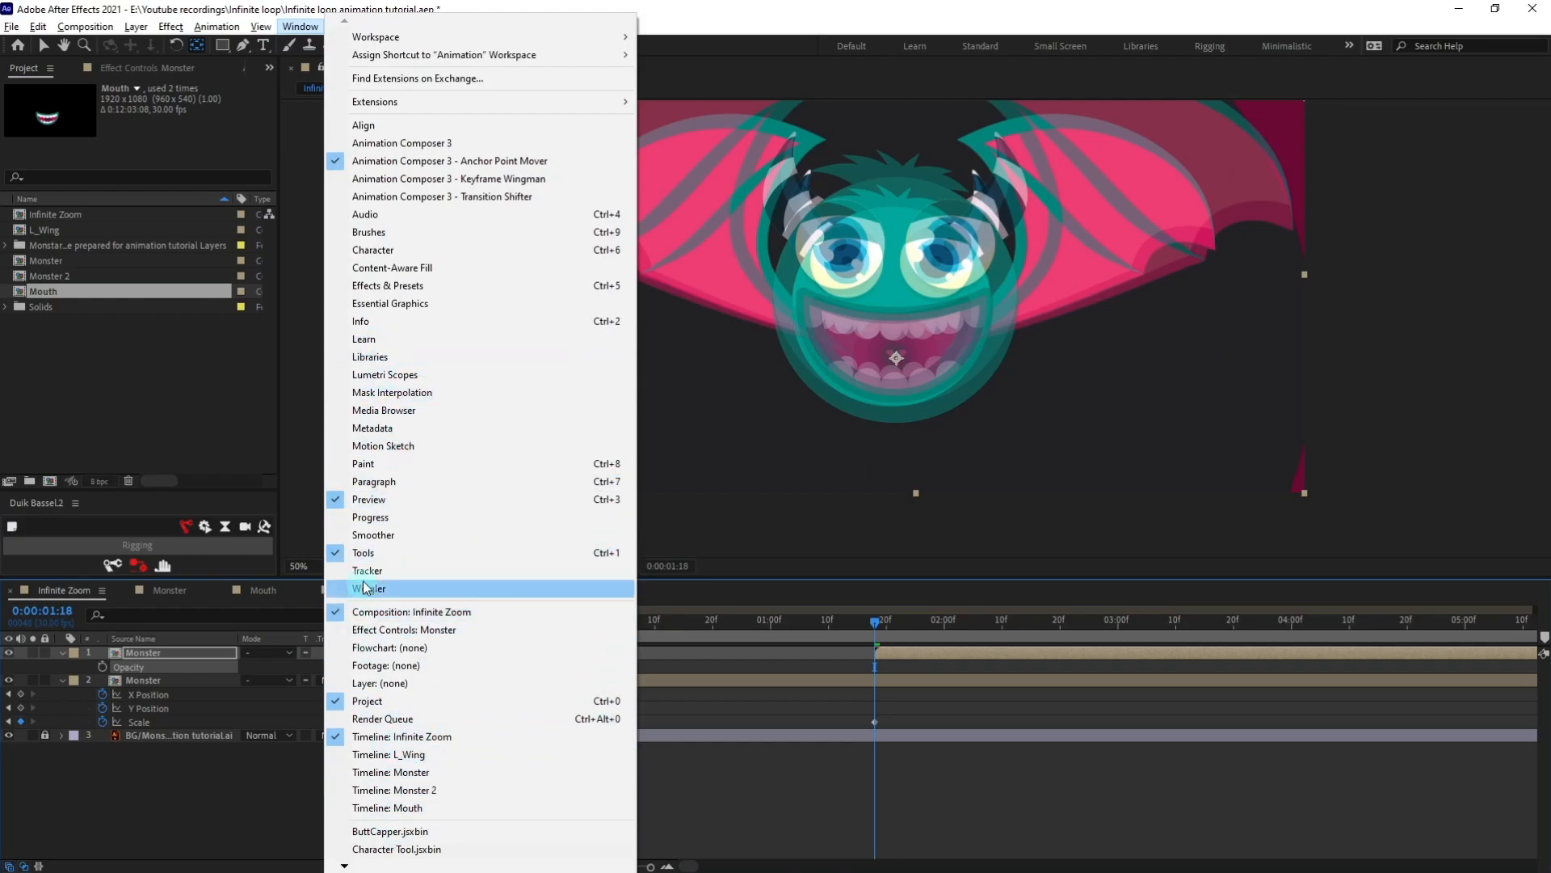
pyautogui.click(402, 287)
pyautogui.click(1493, 87)
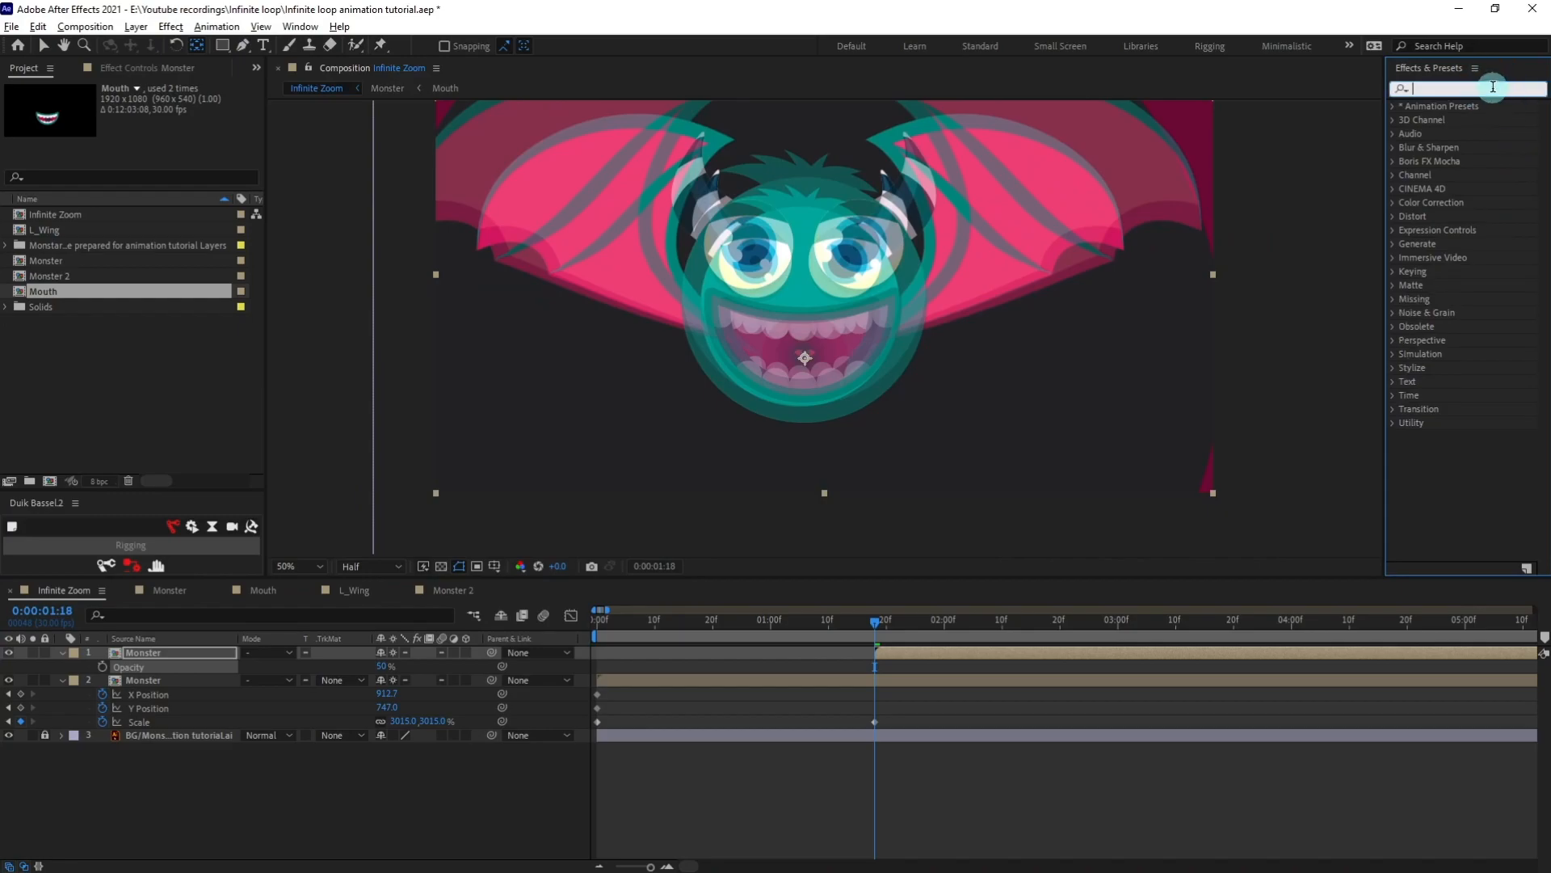
pyautogui.write('fill')
pyautogui.moveTo(1450, 189); pyautogui.dragTo(1038, 325)
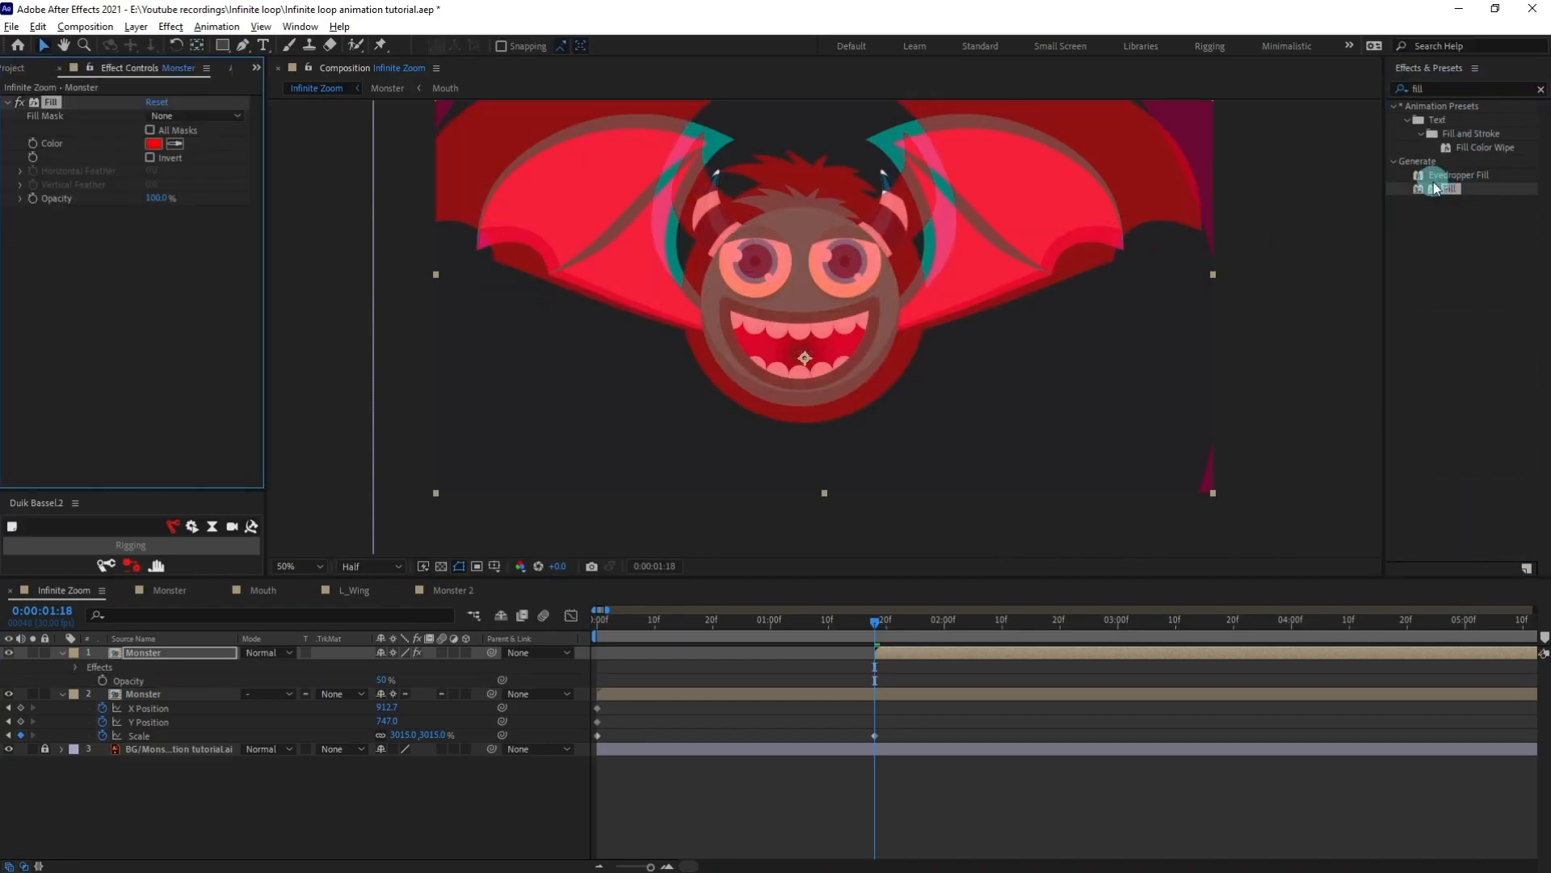
# Scale the lower Monster layer up to about 3733% at 0:00:01:18 to match the red copy's size.
pyautogui.click(879, 696)
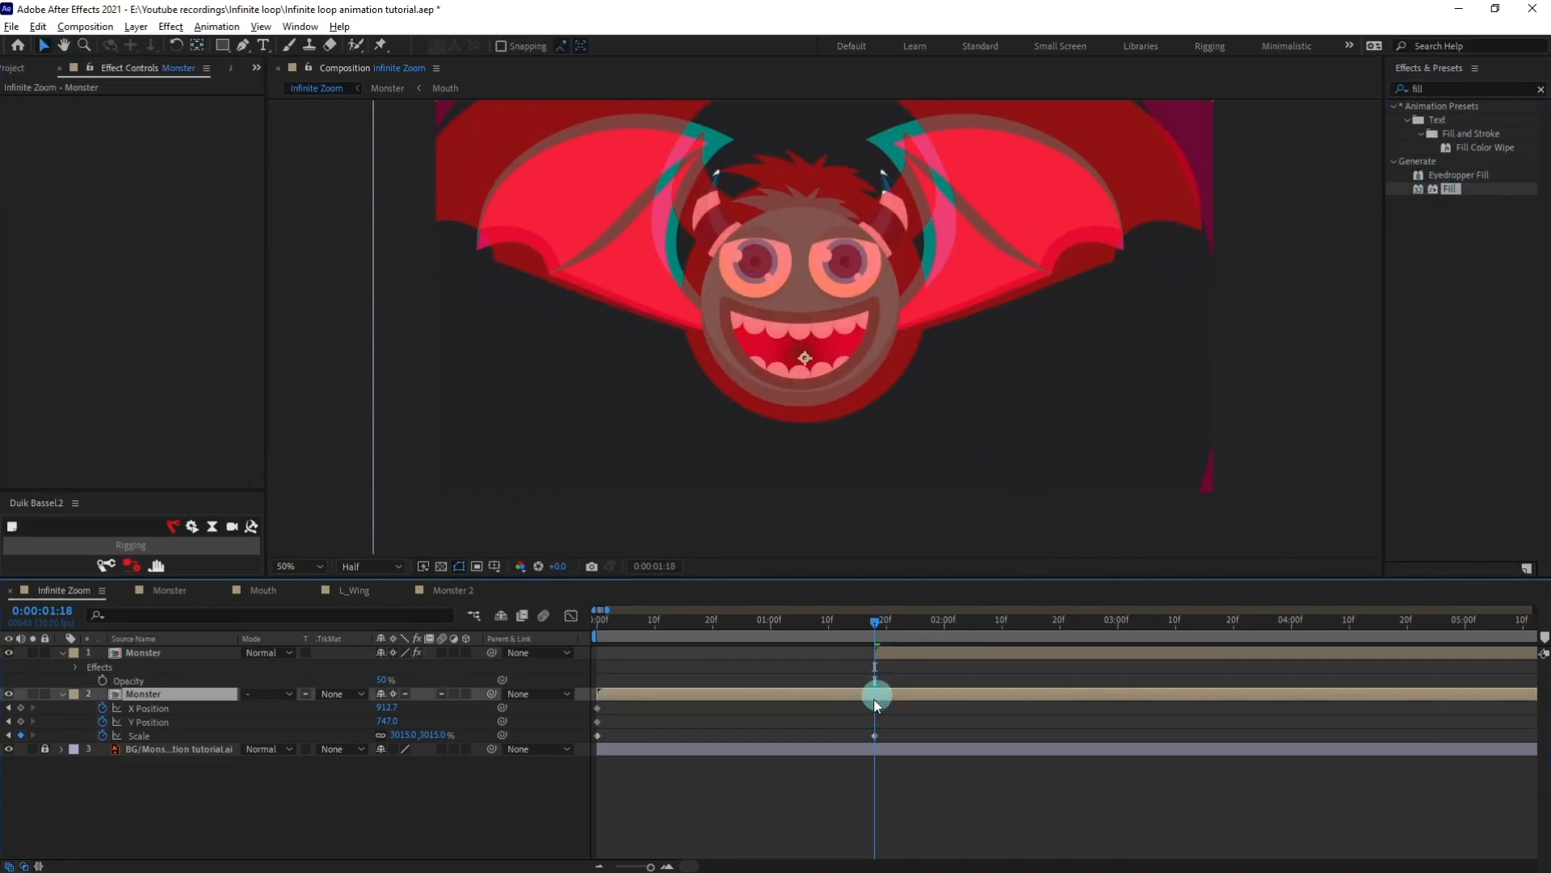
pyautogui.moveTo(404, 739); pyautogui.dragTo(989, 730)
pyautogui.scroll(1, 905, 383)
# Nudge the lower Monster layer to about X 924.7, Y 761.0 so it lines up with the red copy.
pyautogui.moveTo(905, 383); pyautogui.dragTo(920, 416)
pyautogui.press('Right')
pyautogui.press('Right')
pyautogui.press('Right')
pyautogui.press('Right')
pyautogui.press('Right')
pyautogui.press('Right')
pyautogui.press('Right')
pyautogui.press('Right')
pyautogui.press('Right')
pyautogui.press('Right')
pyautogui.press('Right')
pyautogui.press('Right')
pyautogui.press('Down')
pyautogui.press('Down')
pyautogui.press('Down')
pyautogui.press('Down')
pyautogui.scroll(-1, 916, 415)
pyautogui.press('Down')
pyautogui.press('Down')
pyautogui.press('Down')
pyautogui.press('Down')
pyautogui.press('Down')
pyautogui.press('Down')
pyautogui.scroll(1, 916, 420)
pyautogui.press('Right')
pyautogui.press('Up')
pyautogui.press('Up')
pyautogui.scroll(-1, 916, 421)
pyautogui.scroll(1, 916, 421)
pyautogui.press('Left')
pyautogui.scroll(-1, 916, 421)
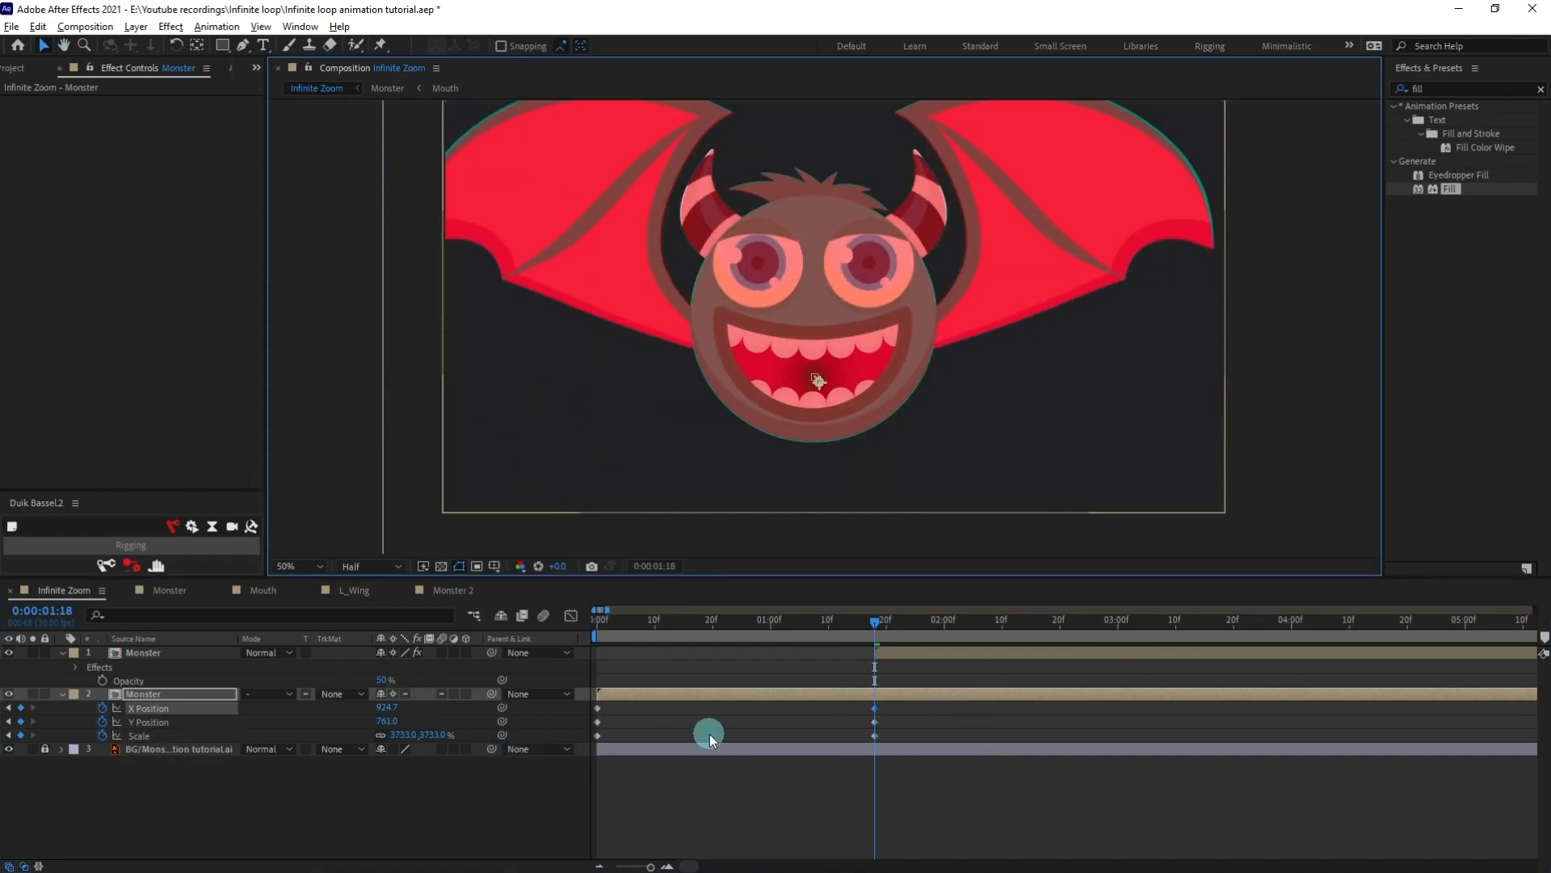
pyautogui.moveTo(386, 708); pyautogui.dragTo(428, 734)
pyautogui.hotkey('ctrl', 'z')
pyautogui.hotkey('ctrl', 'z')
pyautogui.hotkey('ctrl', 'z')
# Refine the lower Monster layer's Scale keyframe at 0:00:01:18 to 3715%.
pyautogui.scroll(1, 937, 316)
pyautogui.moveTo(937, 315); pyautogui.dragTo(940, 309)
pyautogui.click(401, 735)
pyautogui.write('3715')
pyautogui.press('Return')
pyautogui.scroll(-1, 1050, 428)
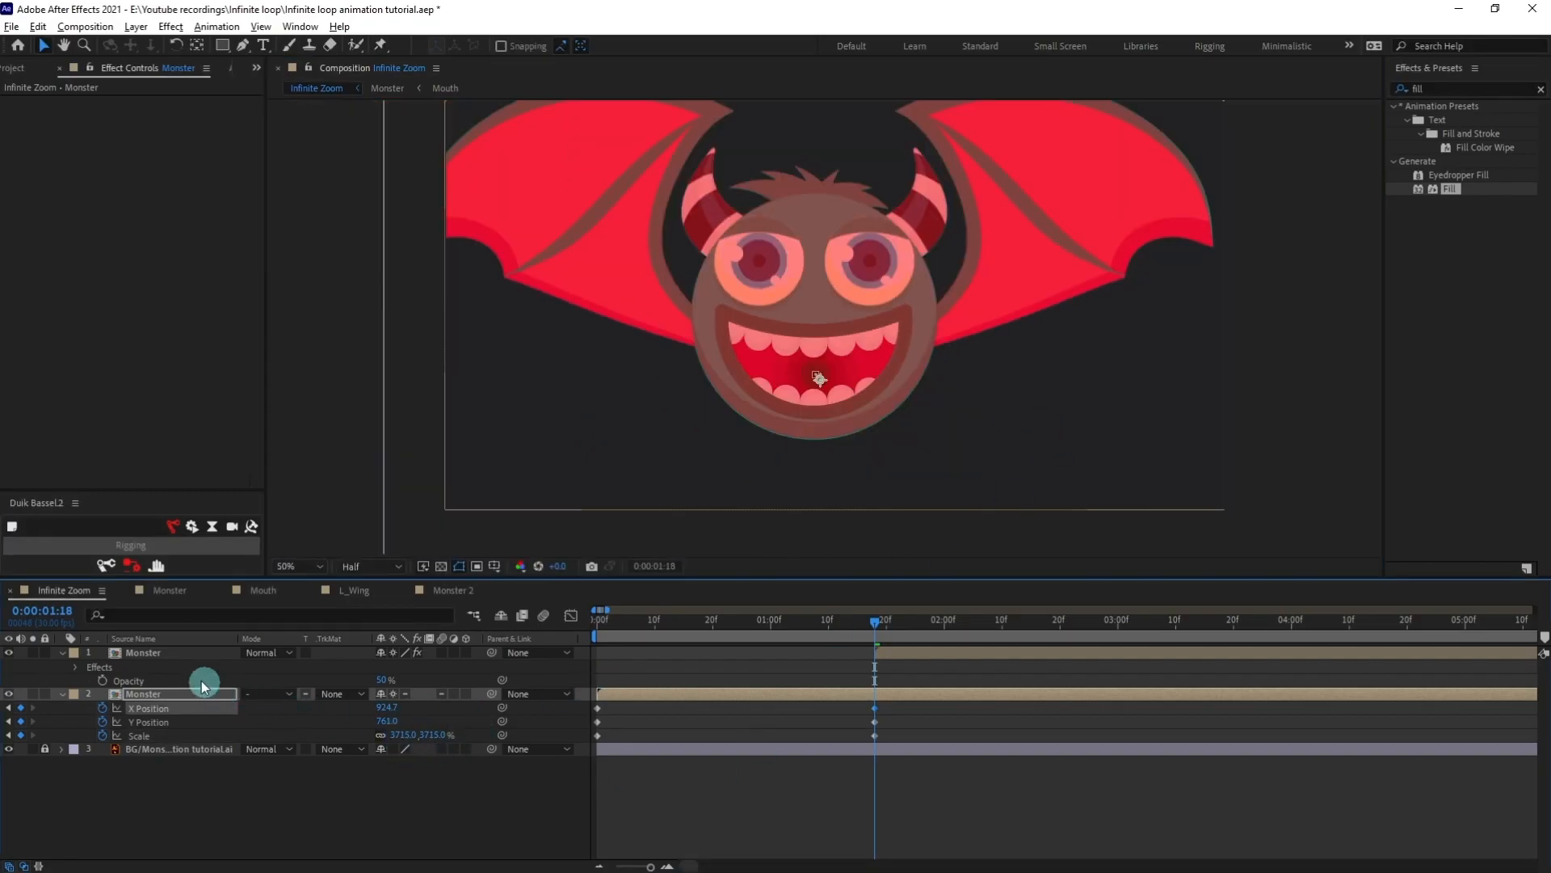
# Delete the red upper Monster copy and end the work area at 0:00:01:18.
pyautogui.click(153, 652)
pyautogui.press('Delete')
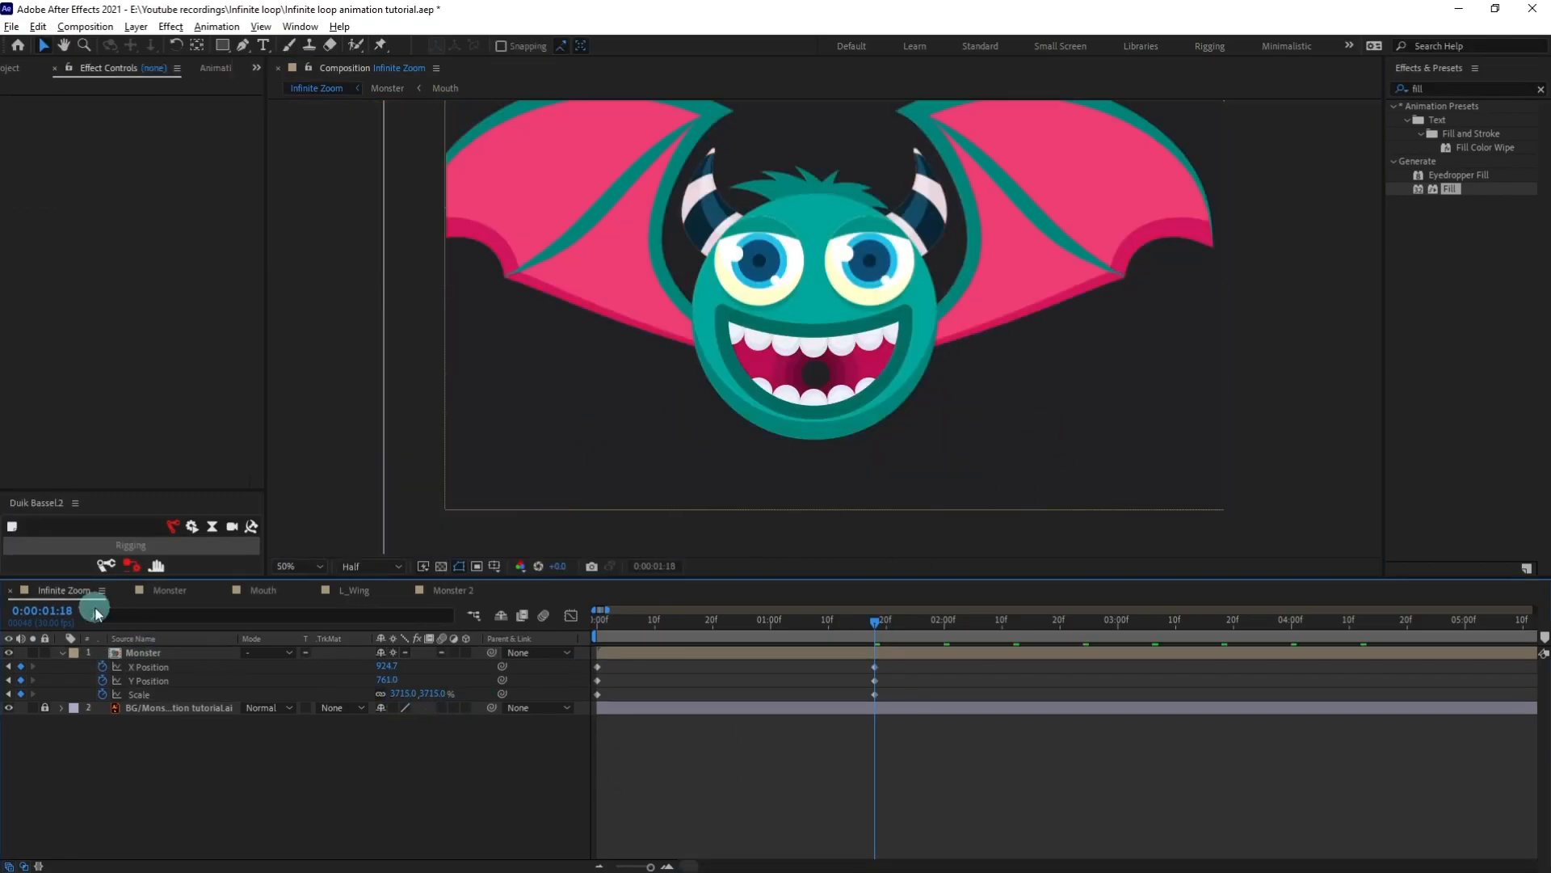
pyautogui.press('n')
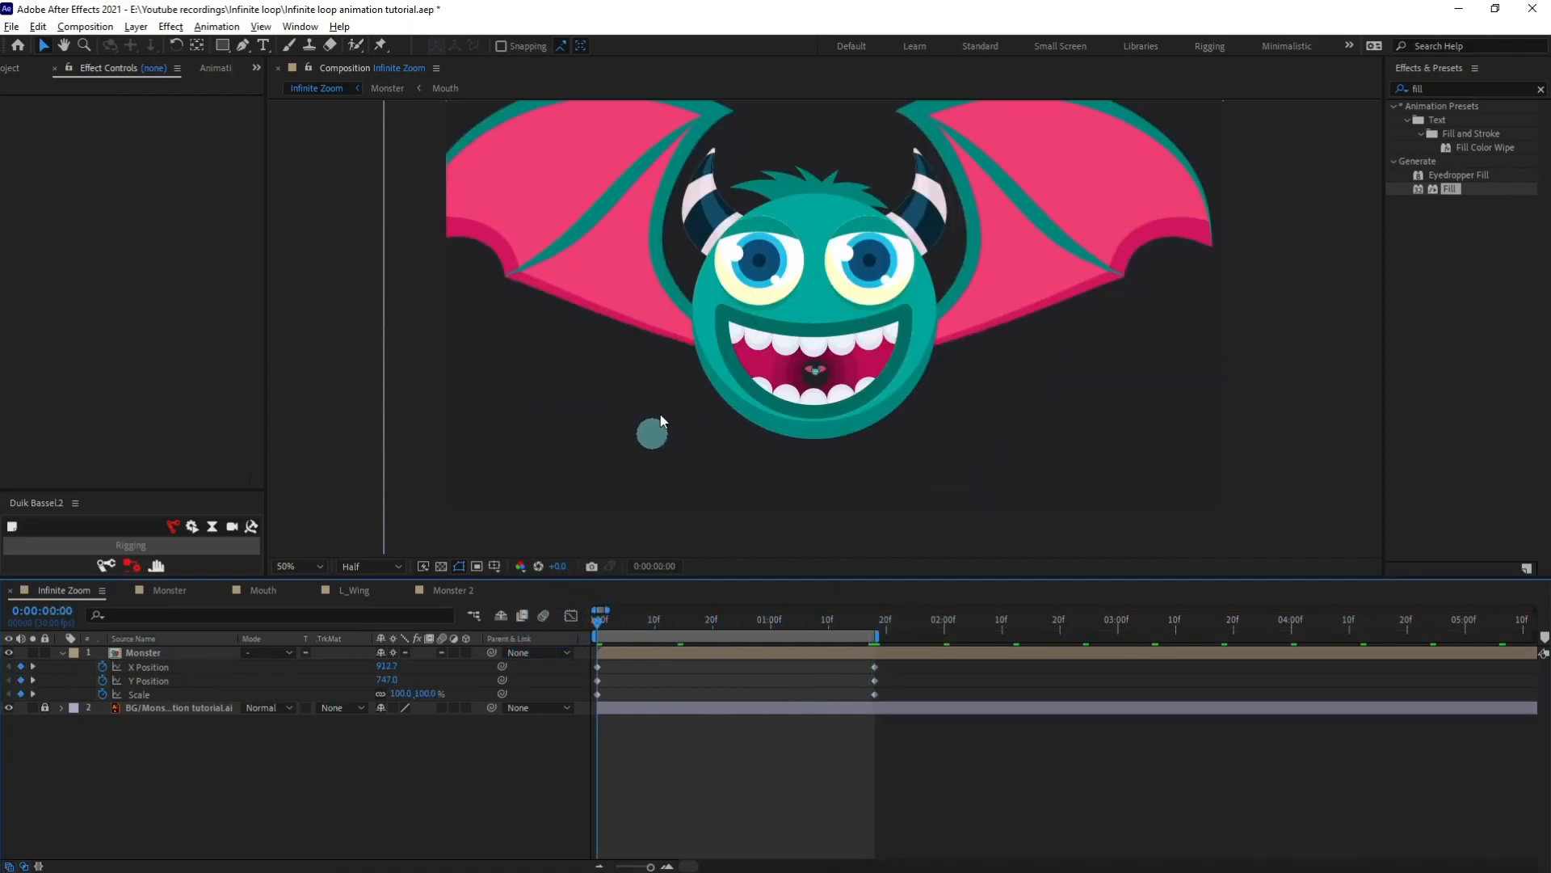
# Preview the zoom within the work area to check how smoothly it loops.
pyautogui.scroll(-2, 683, 337)
pyautogui.press('space')
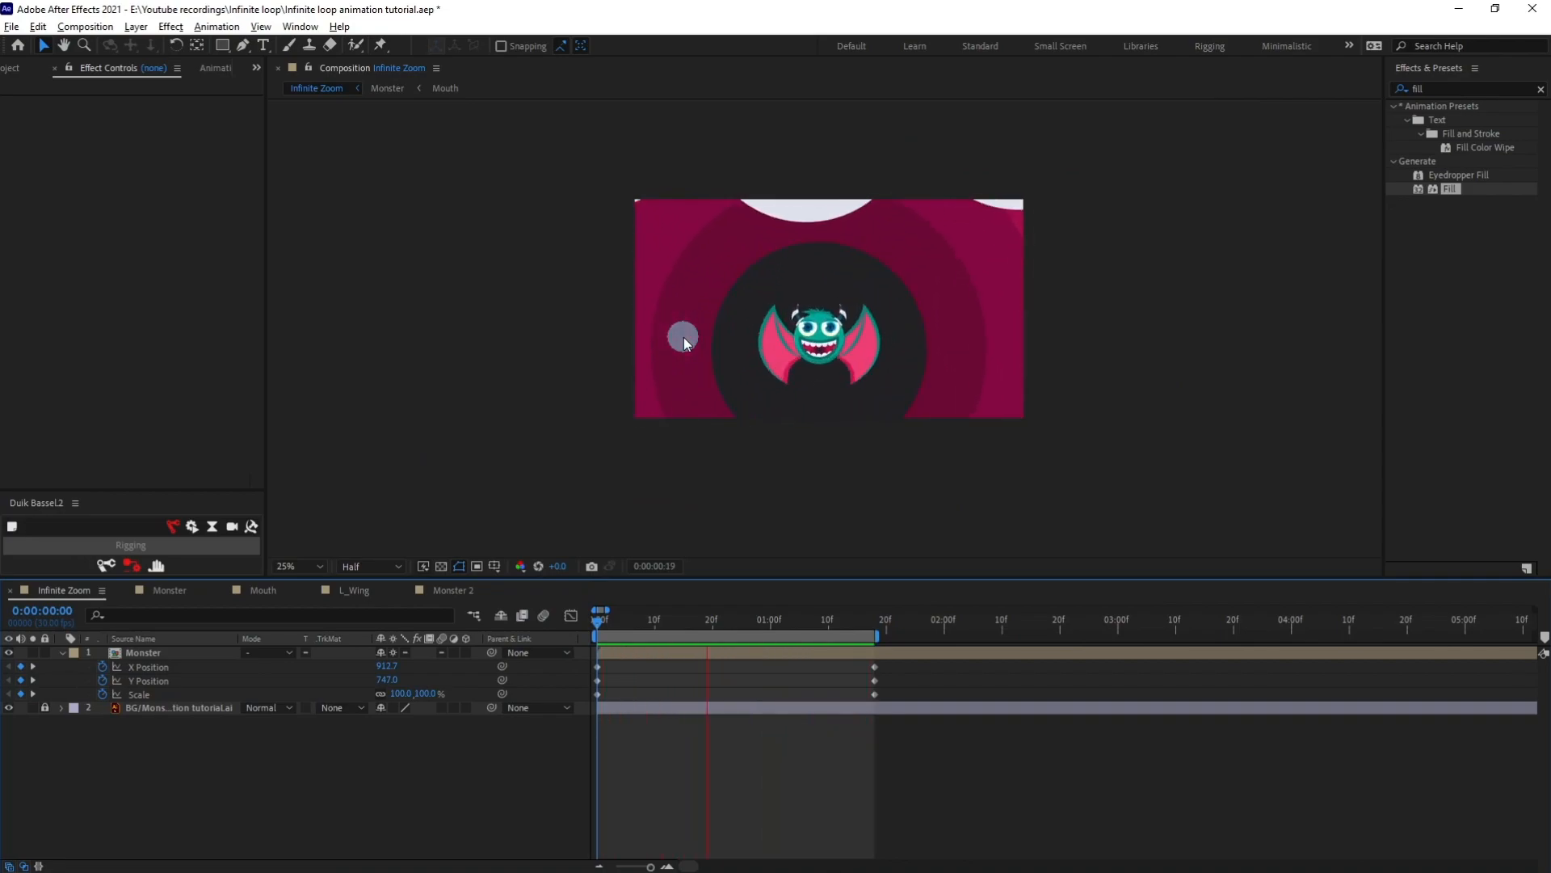
pyautogui.press('space')
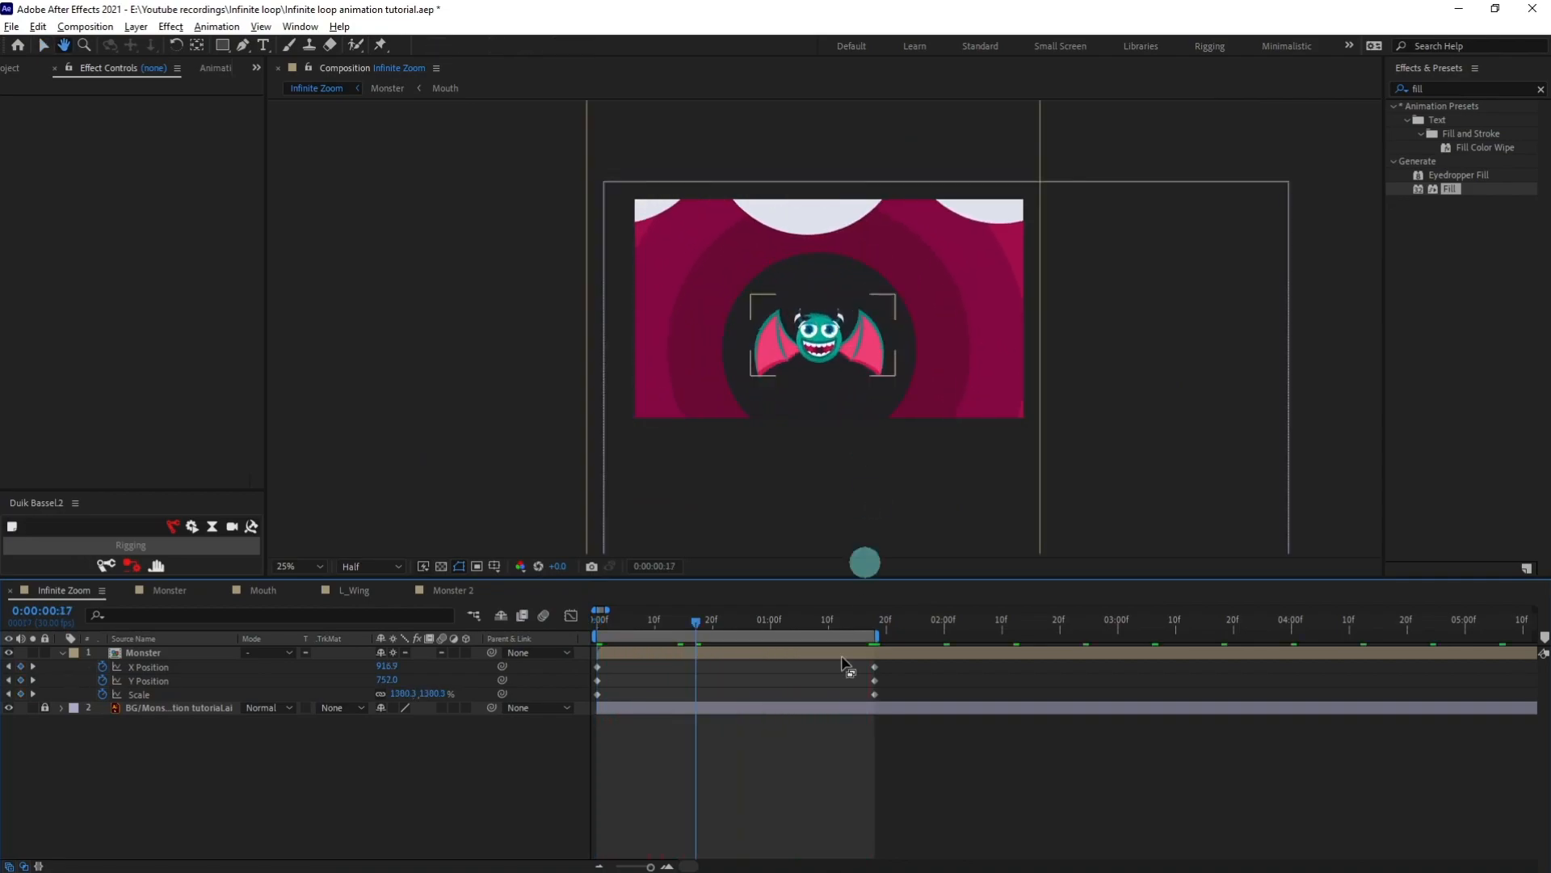
# Open Monster 2 from inside Monster, duplicate that composition in the project, and add the duplicate as its top layer.
pyautogui.doubleClick(155, 653)
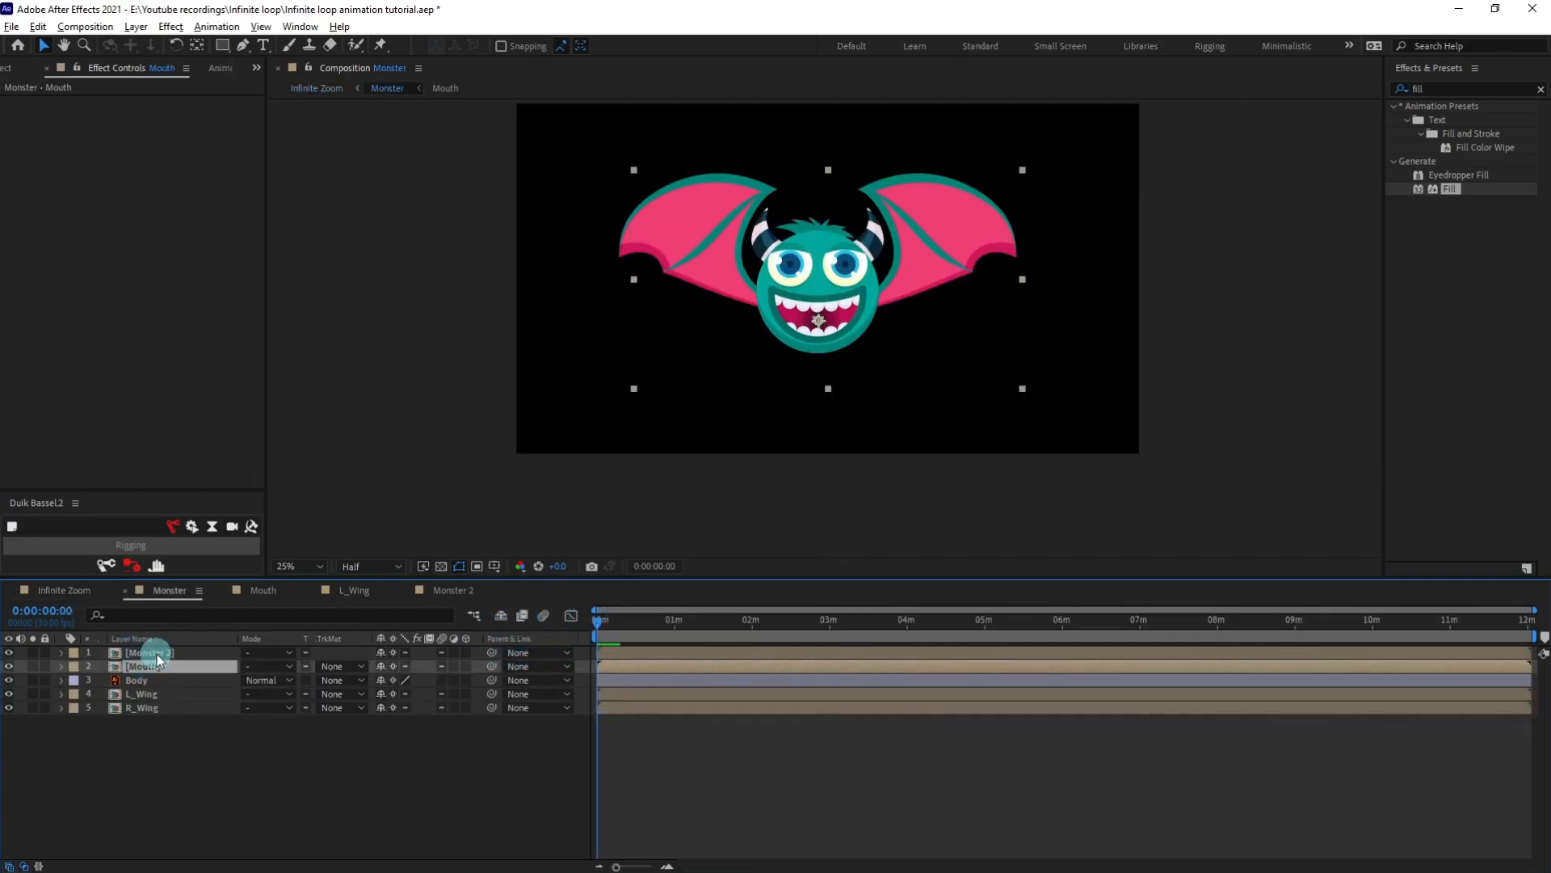
pyautogui.click(157, 653)
pyautogui.scroll(4, 779, 320)
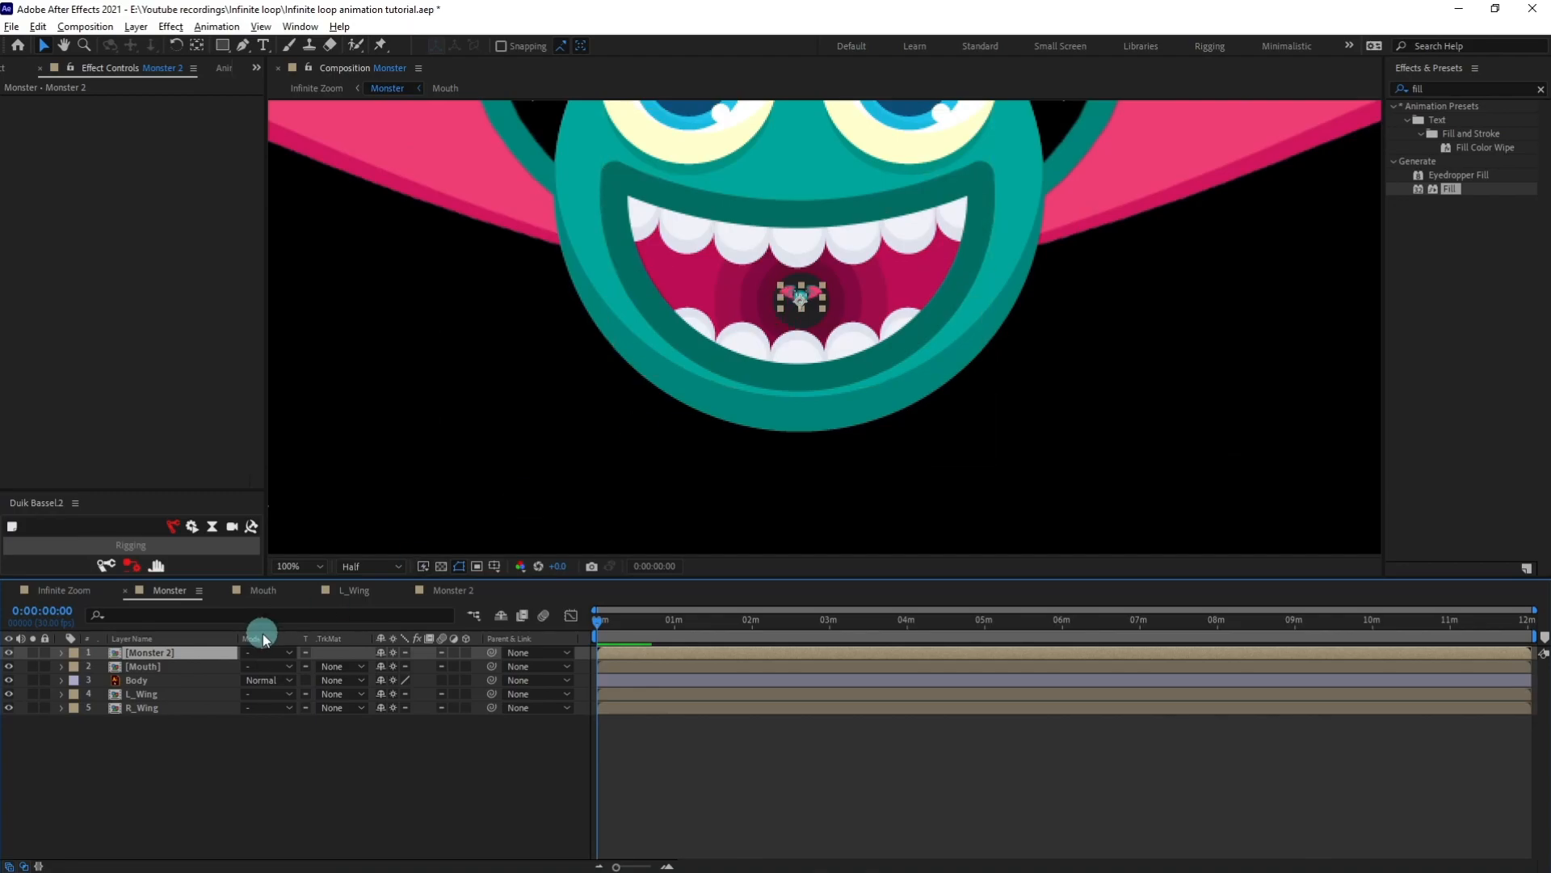
pyautogui.doubleClick(142, 652)
pyautogui.click(16, 68)
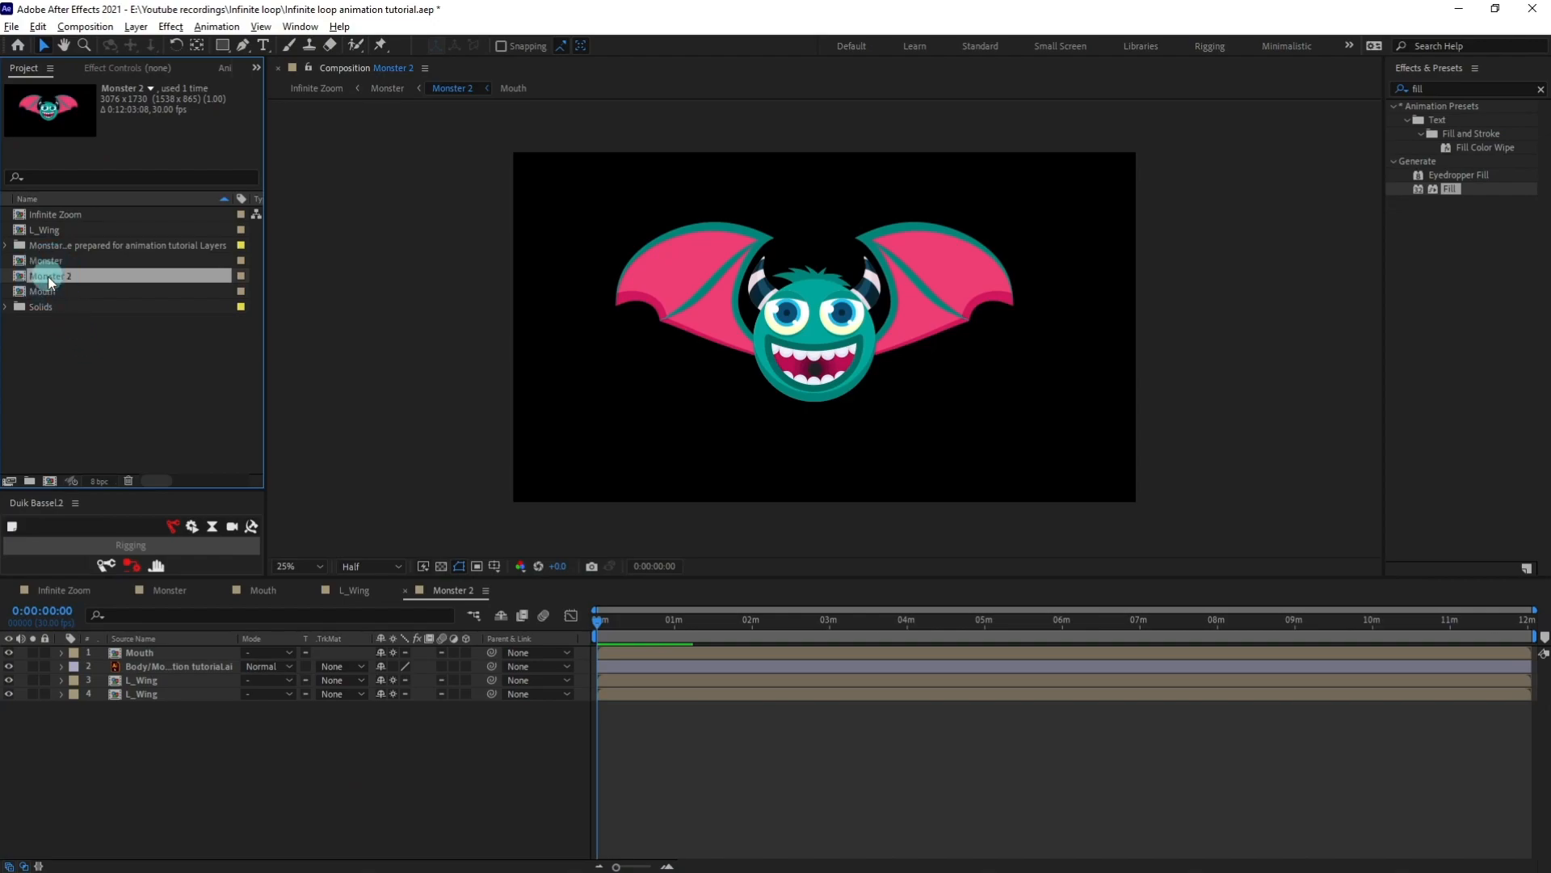
pyautogui.hotkey('ctrl', 'd')
pyautogui.moveTo(63, 293); pyautogui.dragTo(153, 651)
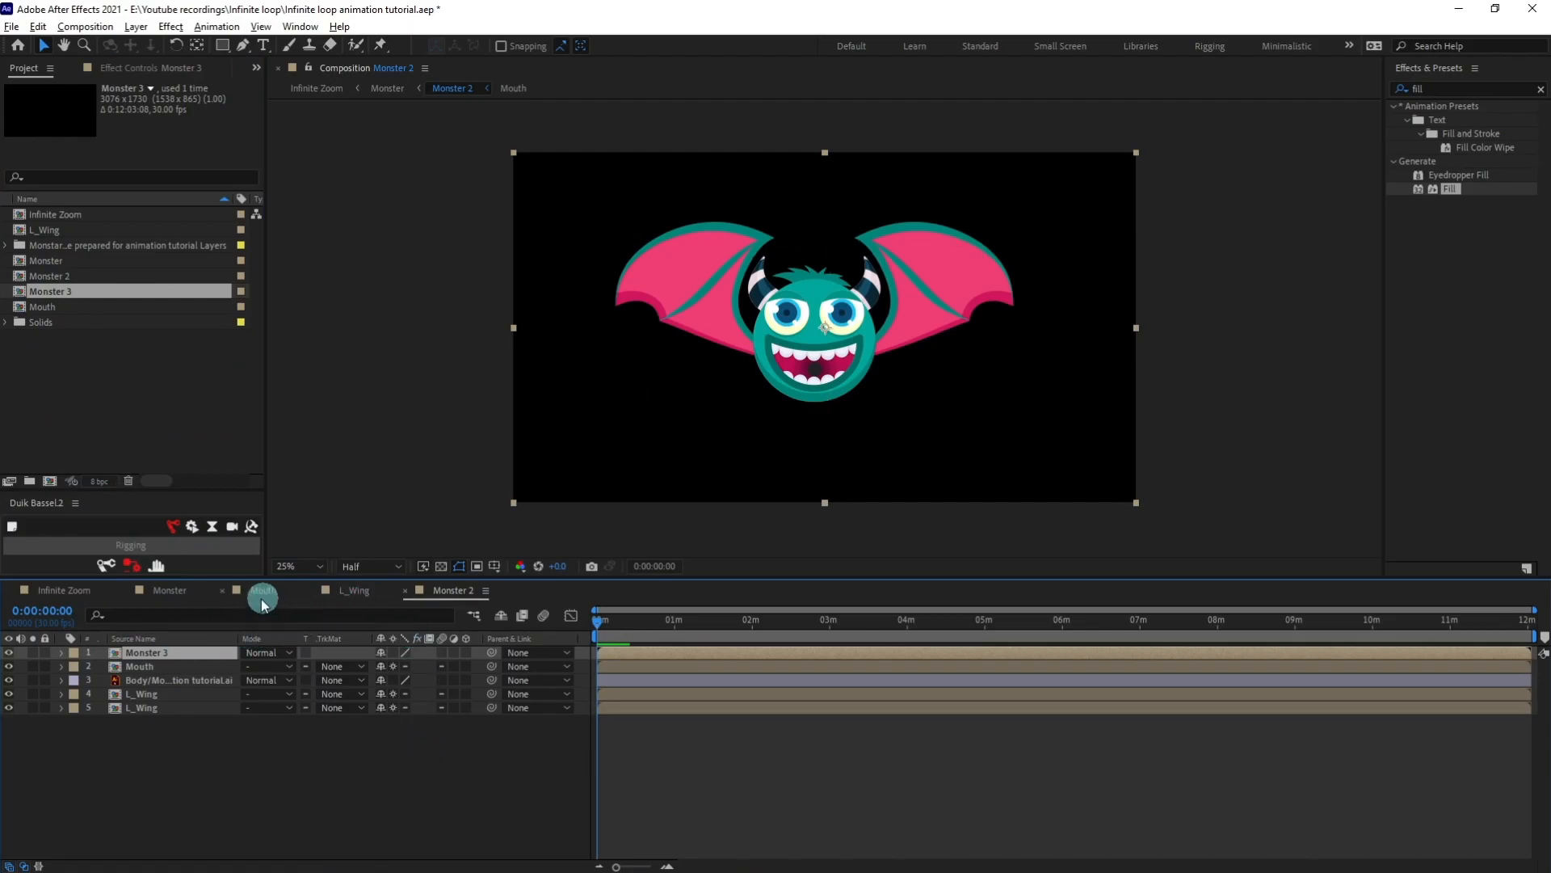
# Copy the Anchor Point (1490.3, 1071.7) of the Monster 2 layer in Monster onto the Monster 3 layer in Monster 2.
pyautogui.moveTo(166, 591); pyautogui.dragTo(364, 602)
pyautogui.click(190, 669)
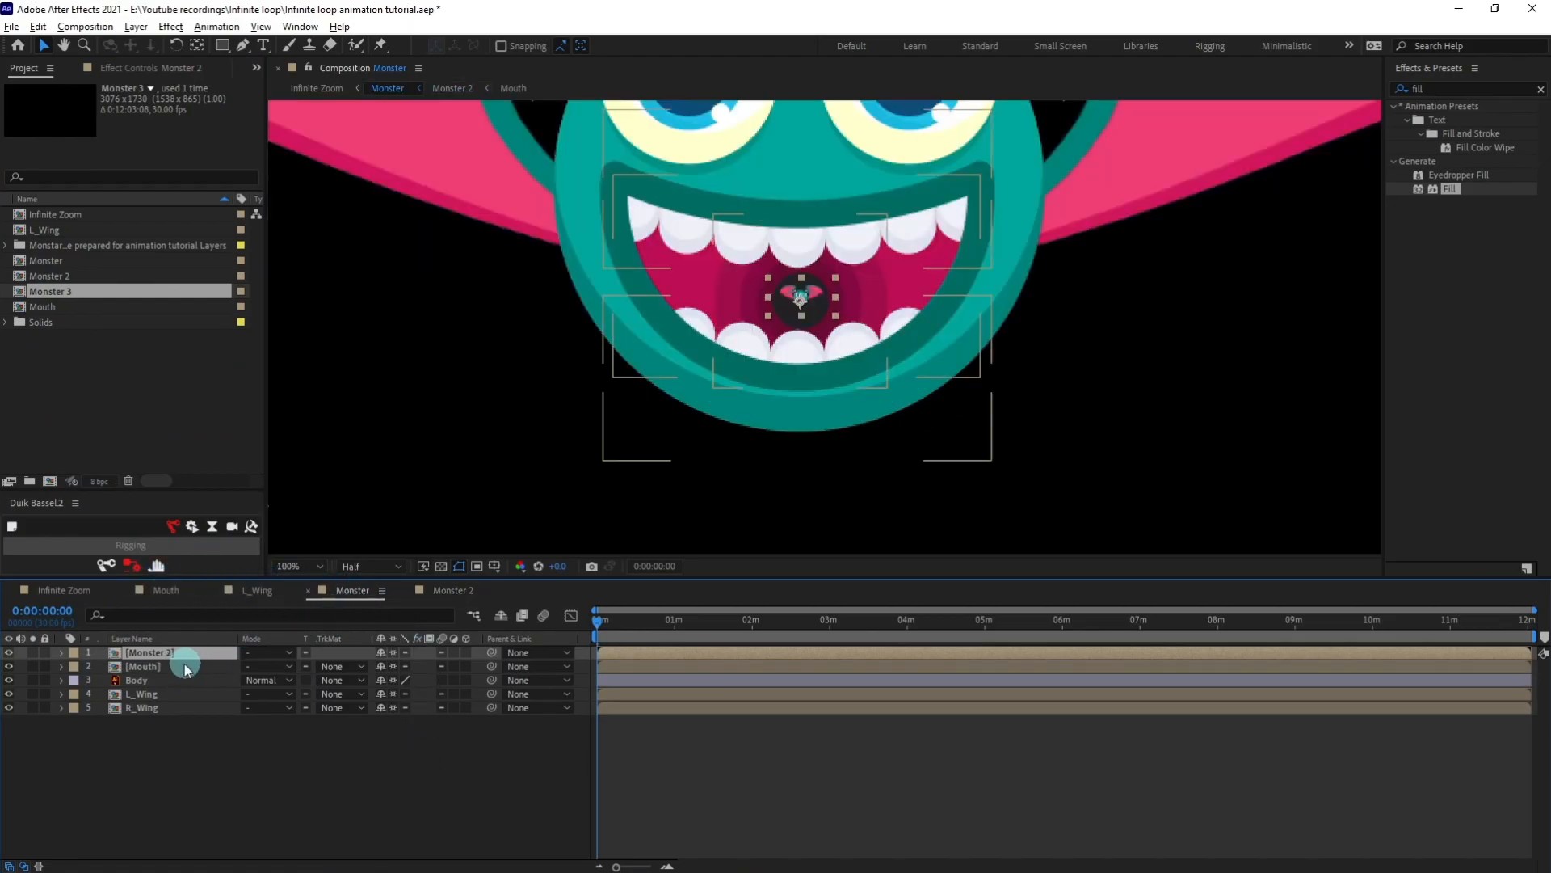
pyautogui.click(158, 656)
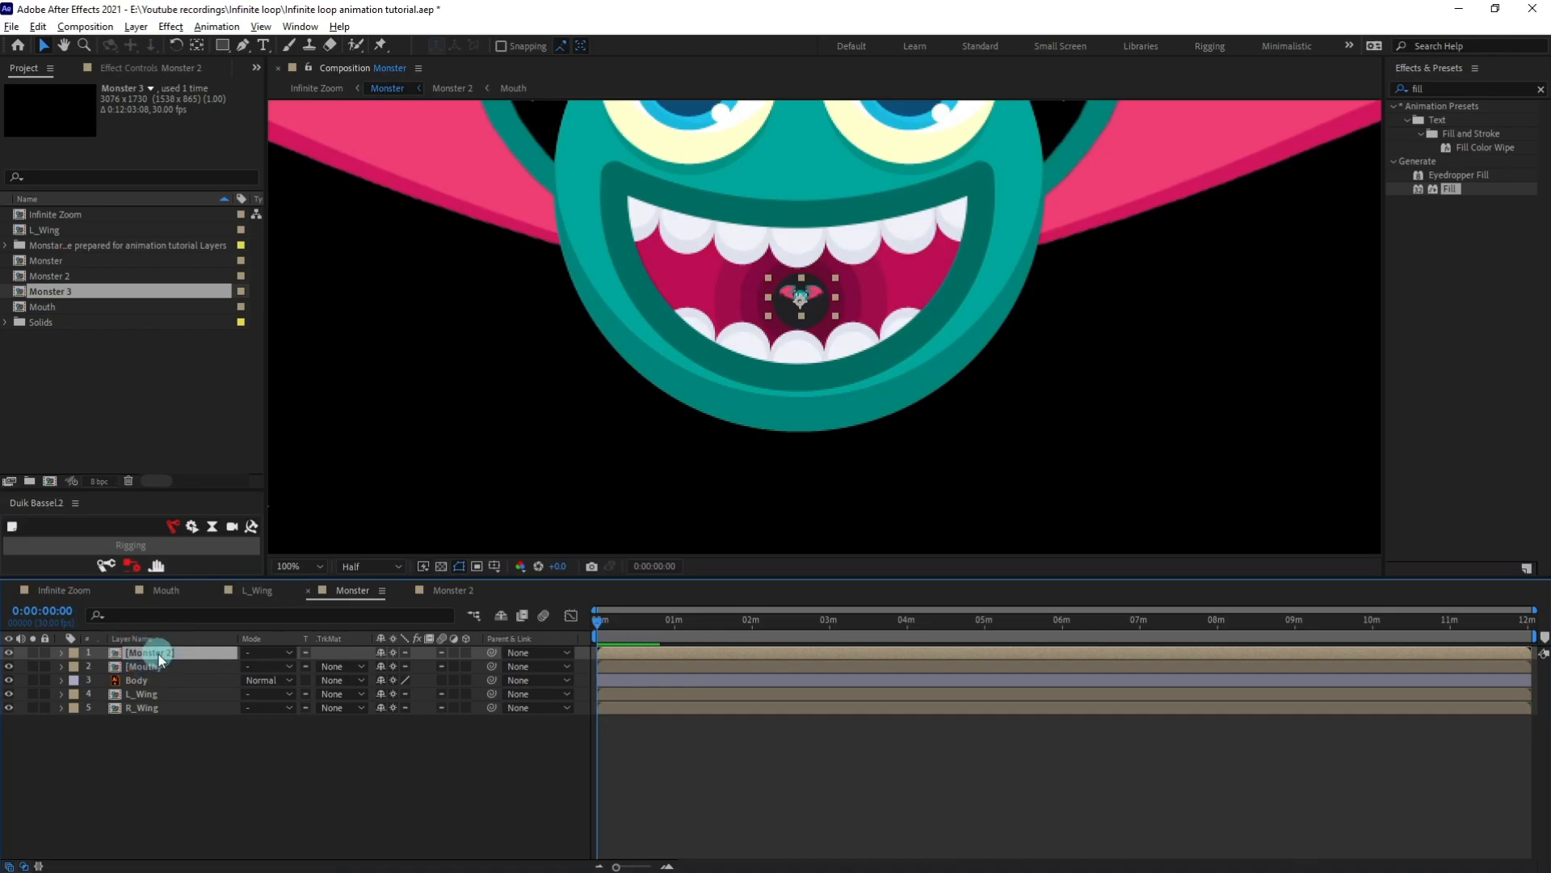
pyautogui.press('a')
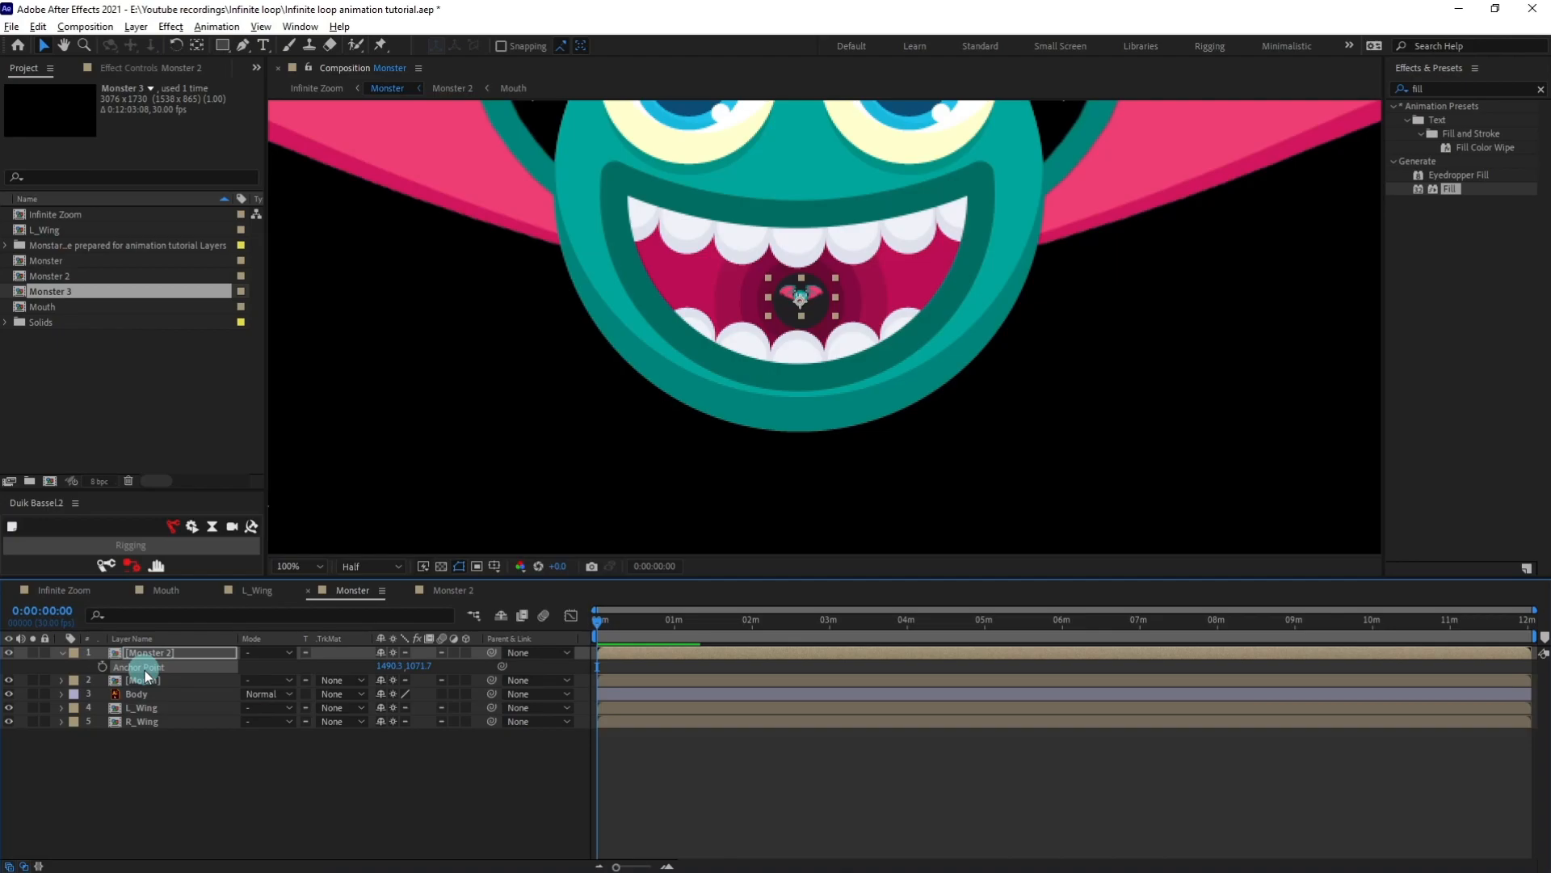
pyautogui.click(453, 590)
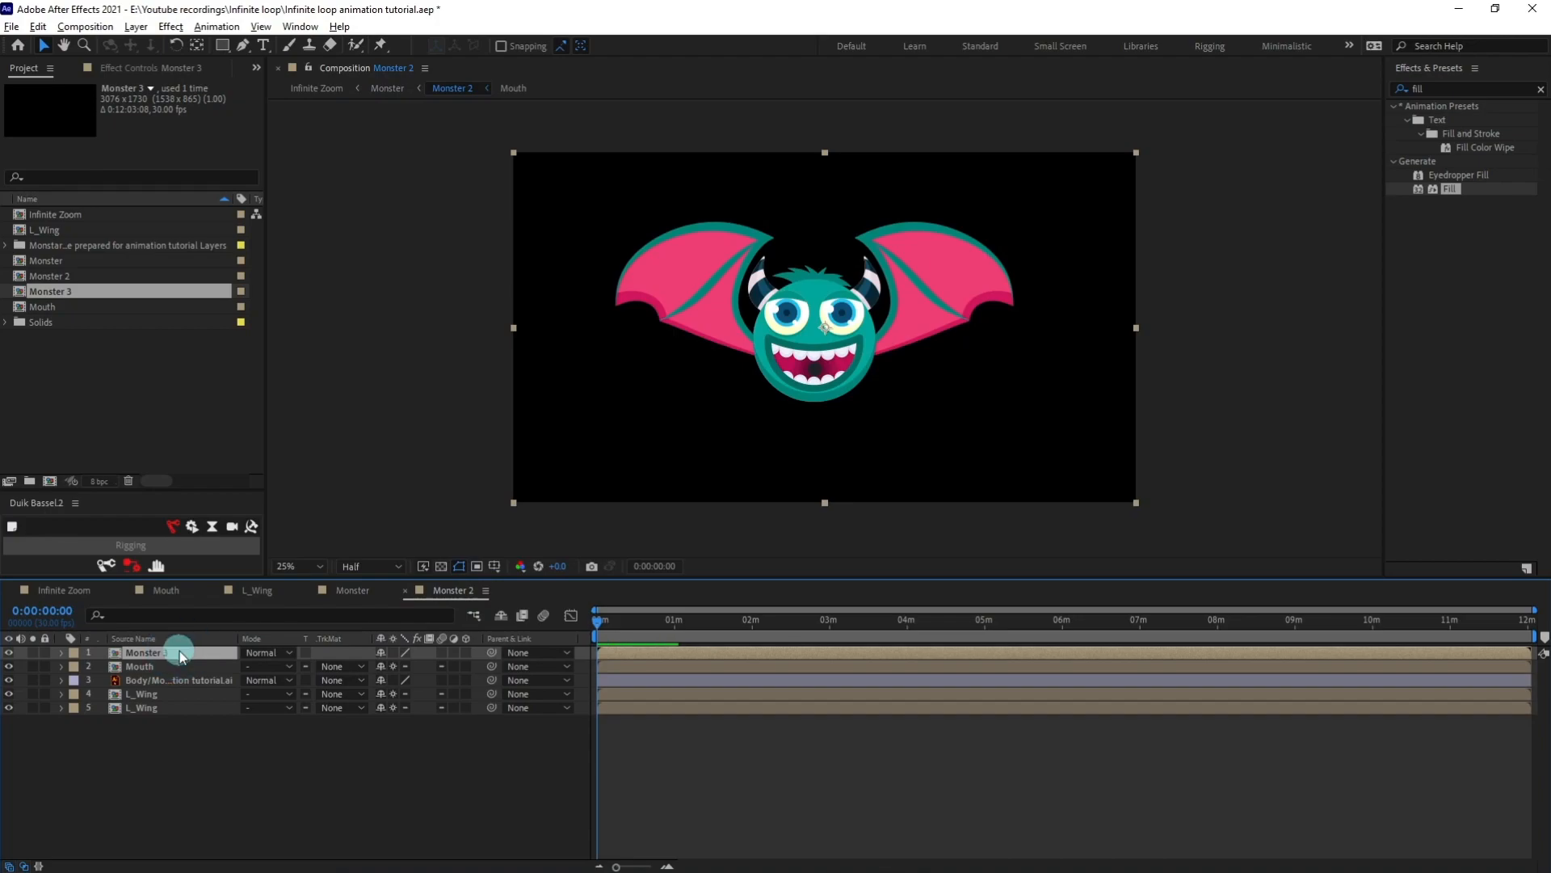
pyautogui.press('a')
pyautogui.click(146, 669)
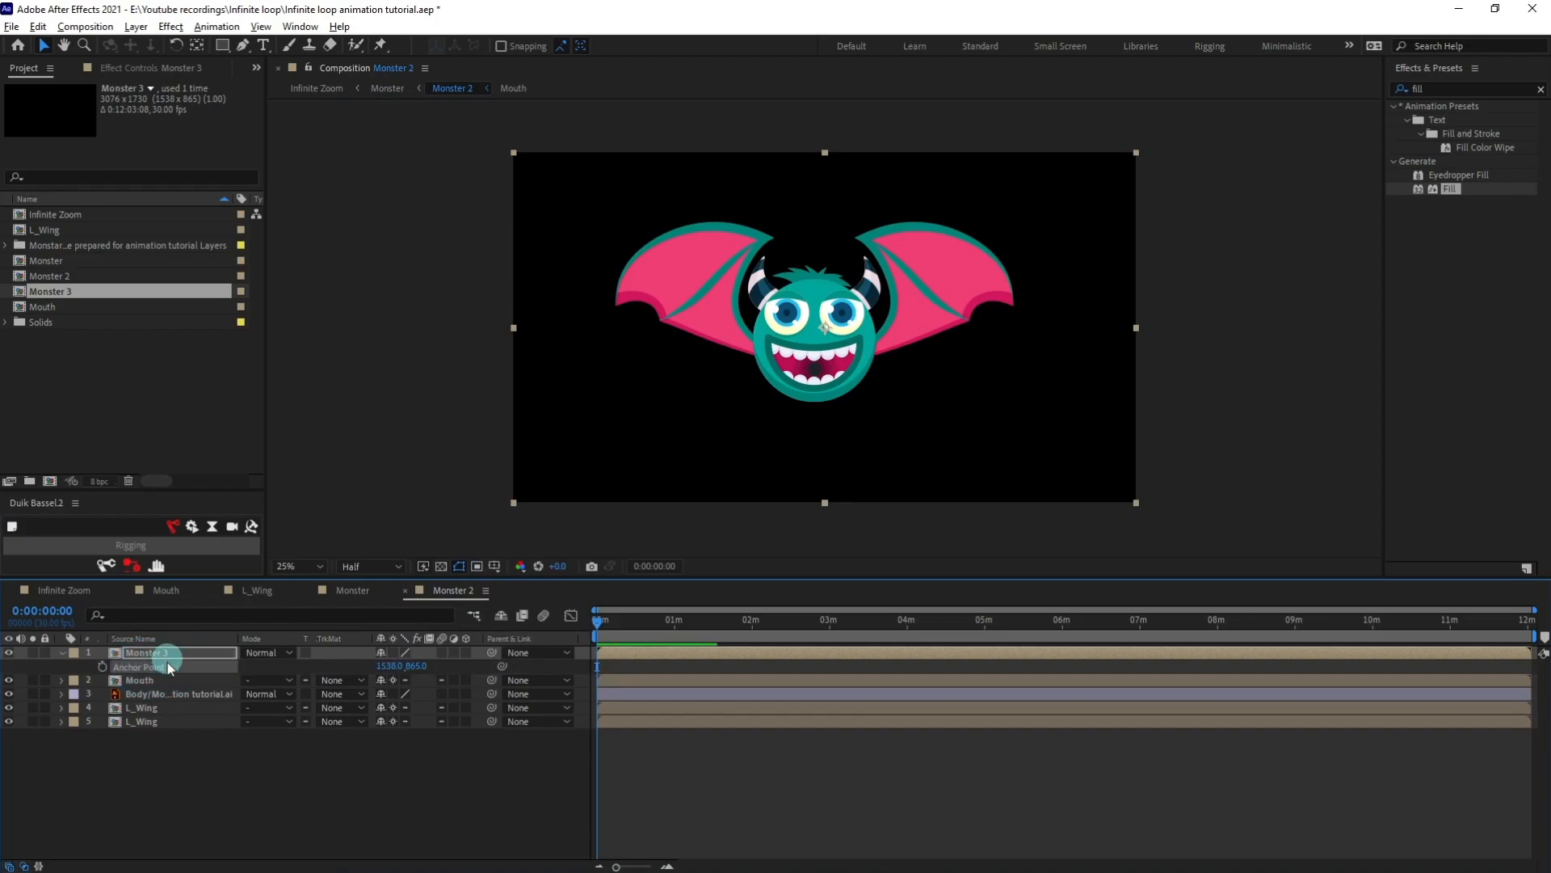
pyautogui.hotkey('ctrl', 'v')
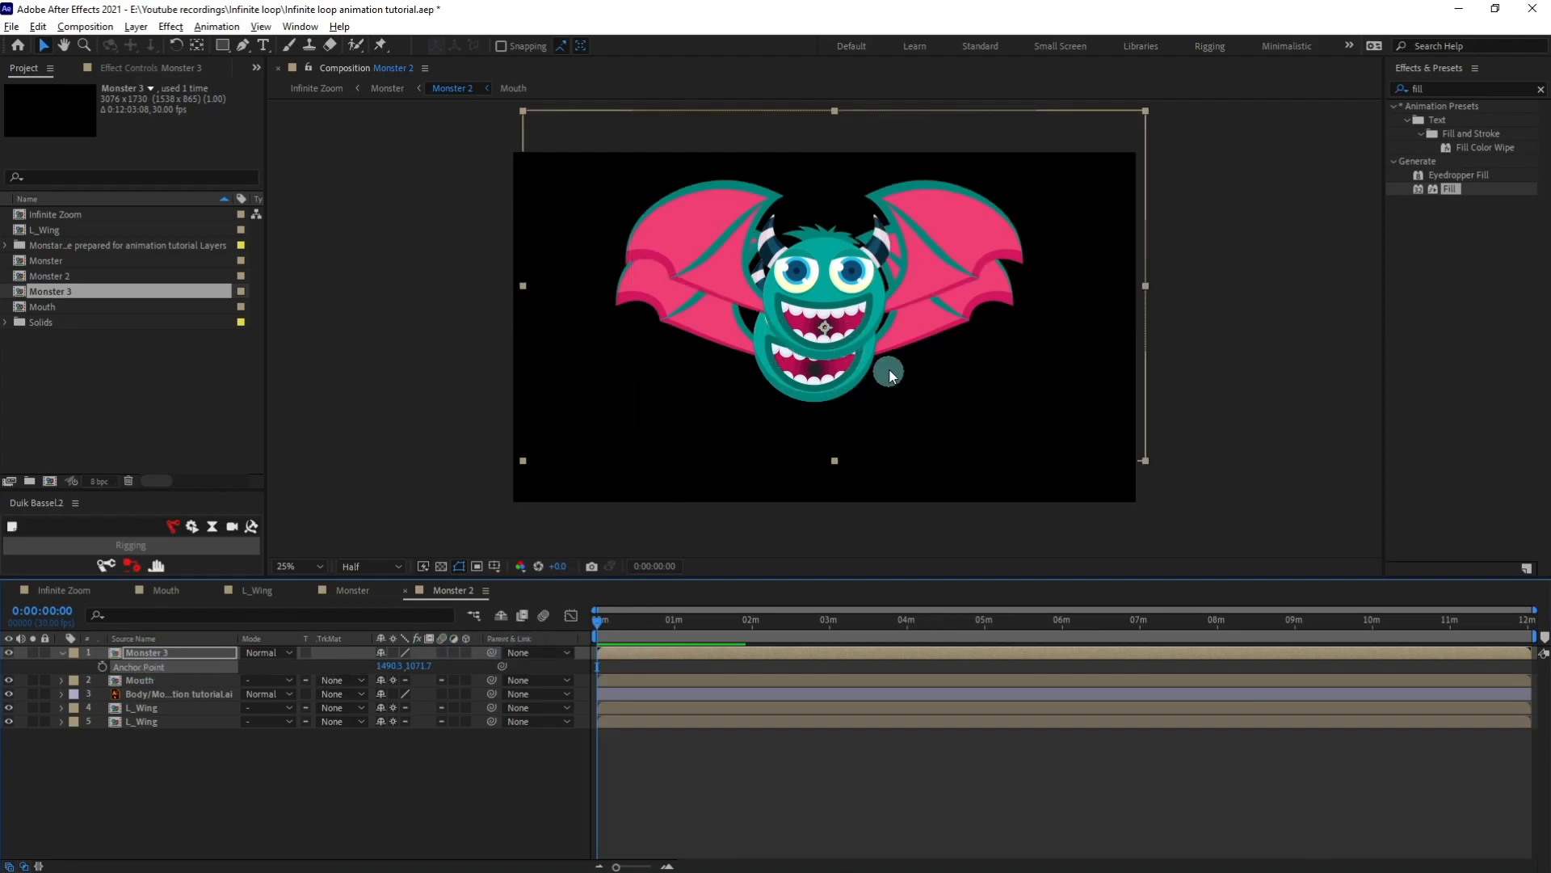
# Copy the Position (1490.3, 1071.7) of the Monster 2 layer in Monster onto the Monster 3 layer in Monster 2.
pyautogui.click(353, 590)
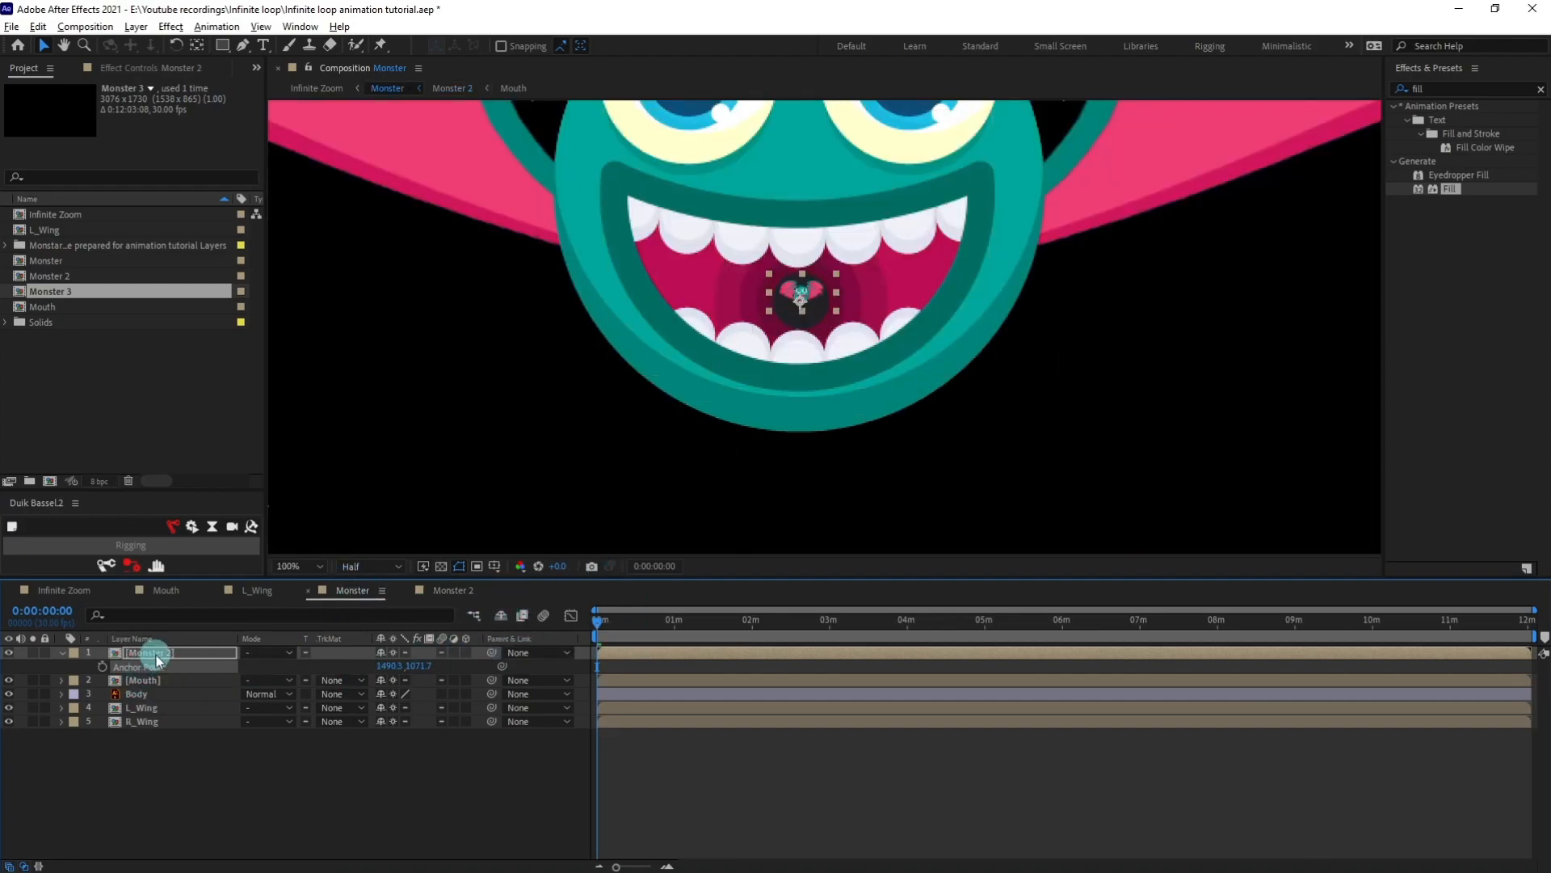
pyautogui.click(146, 667)
pyautogui.click(434, 596)
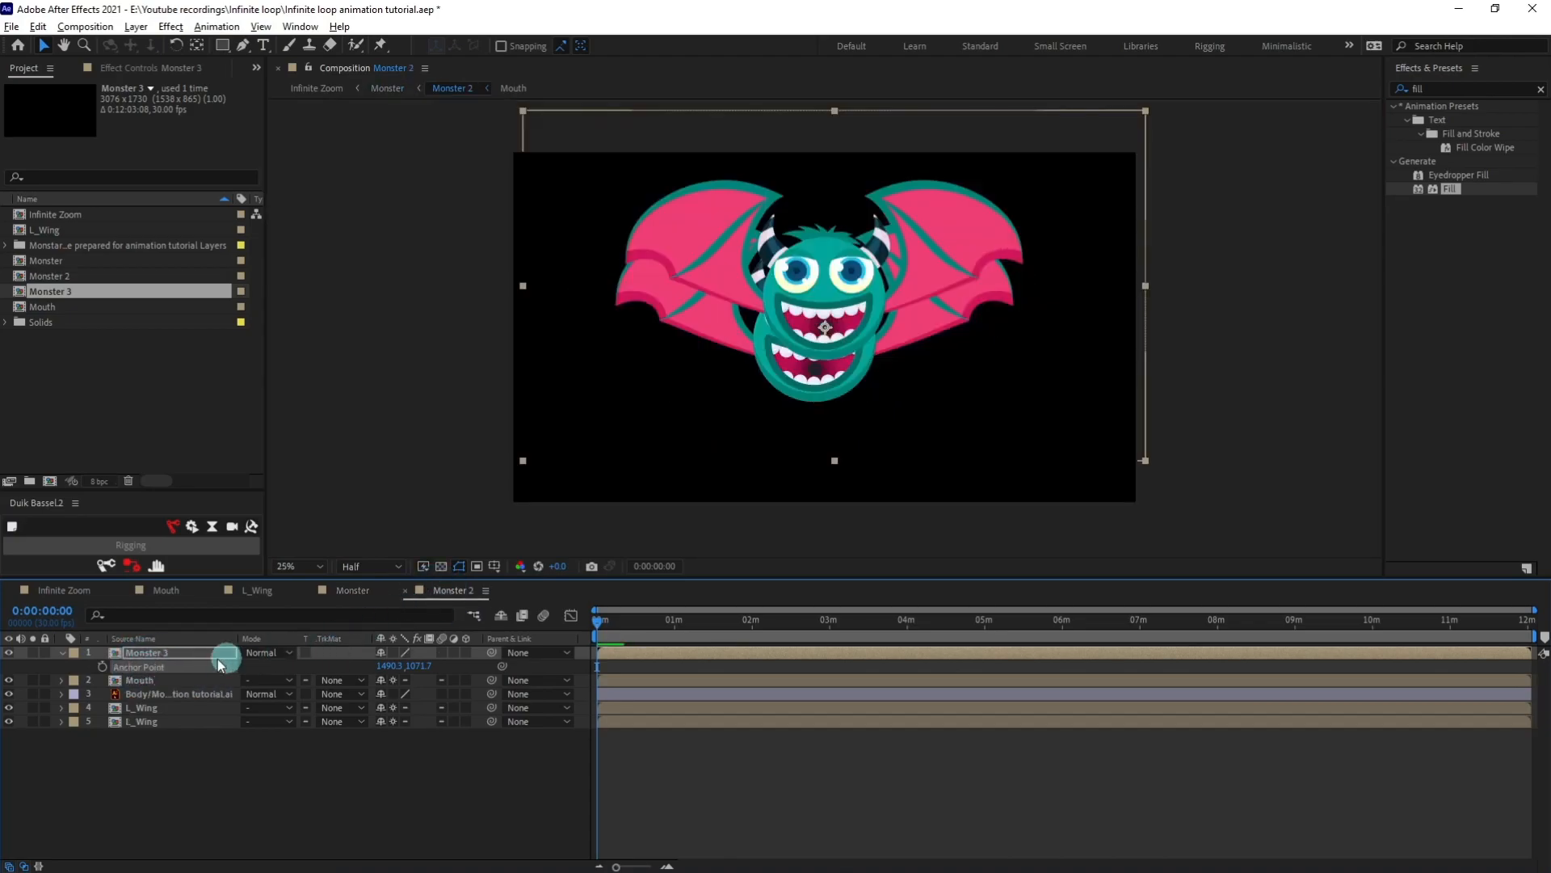
pyautogui.click(217, 659)
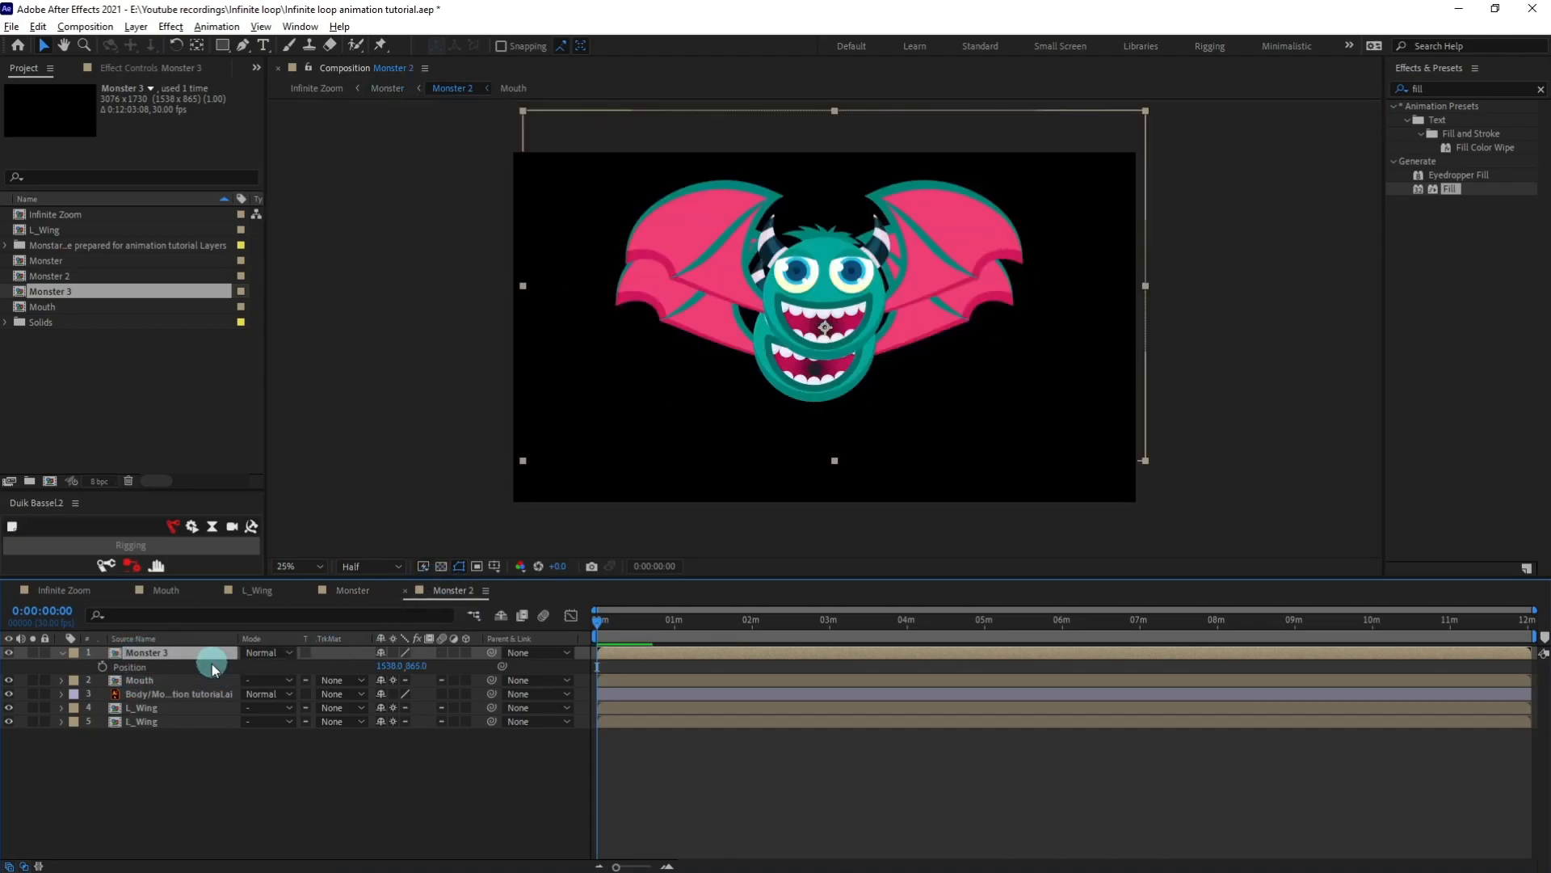
pyautogui.click(141, 667)
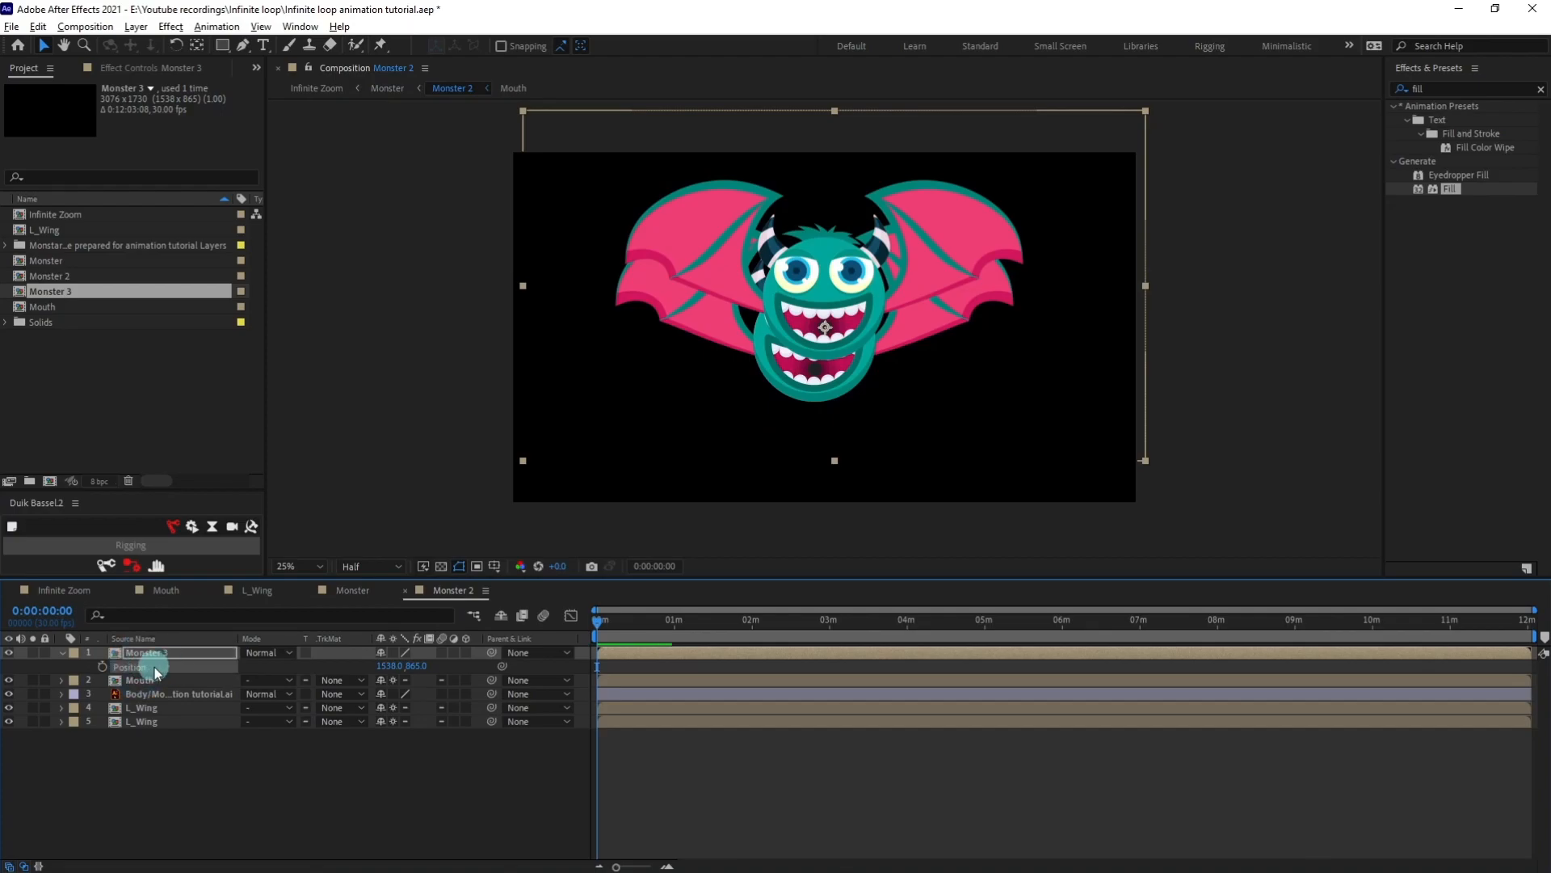
pyautogui.hotkey('ctrl', 'v')
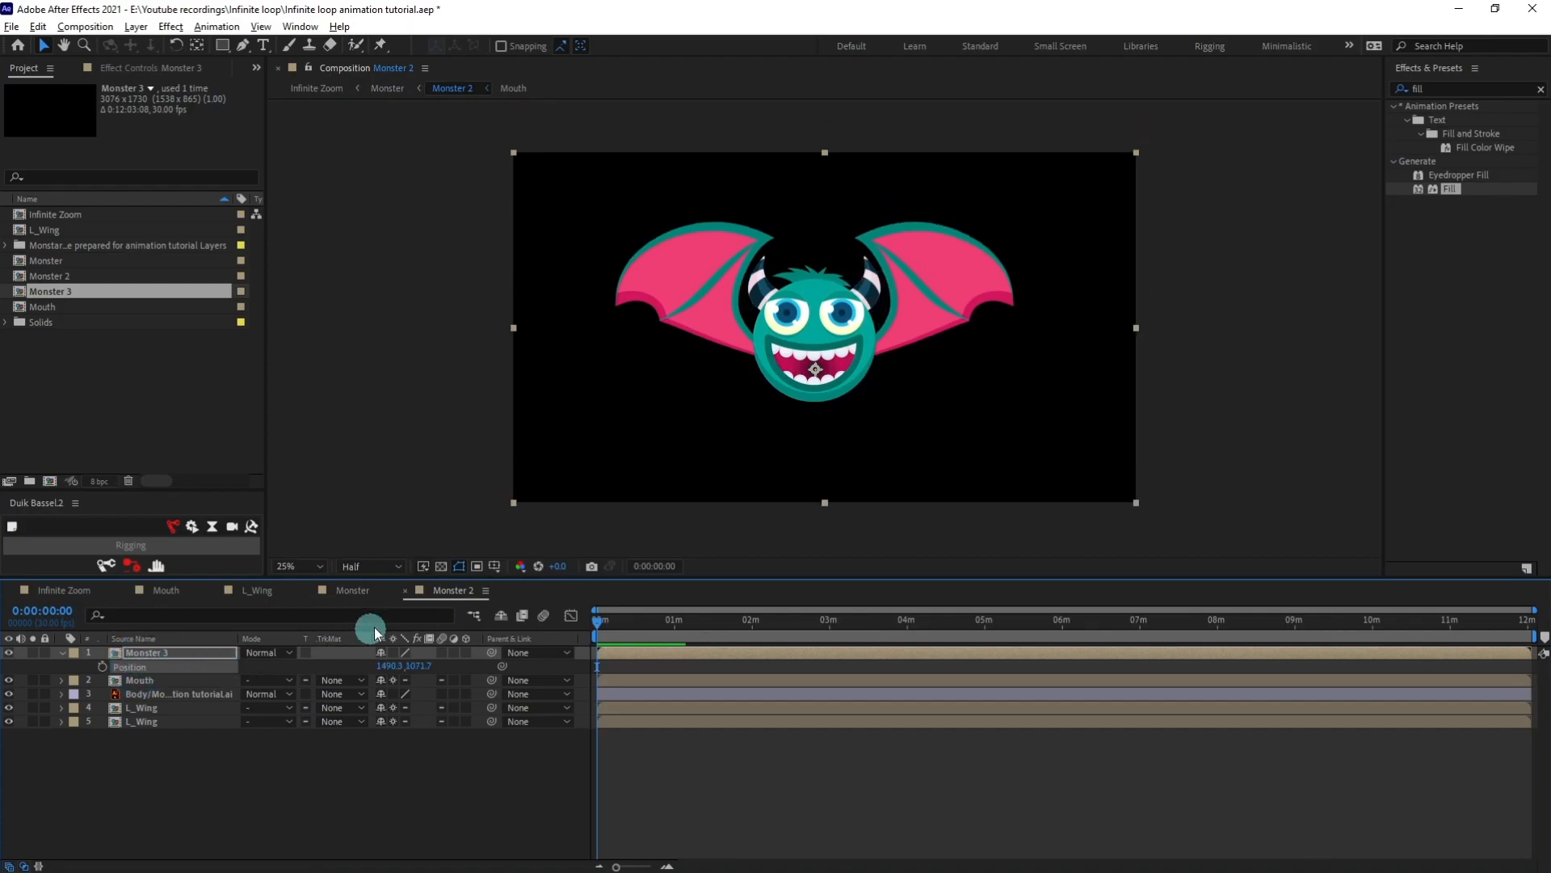
# Copy the 2.7% Scale of the Monster 2 layer in Monster onto the Monster 3 layer in Monster 2.
pyautogui.click(362, 595)
pyautogui.click(170, 657)
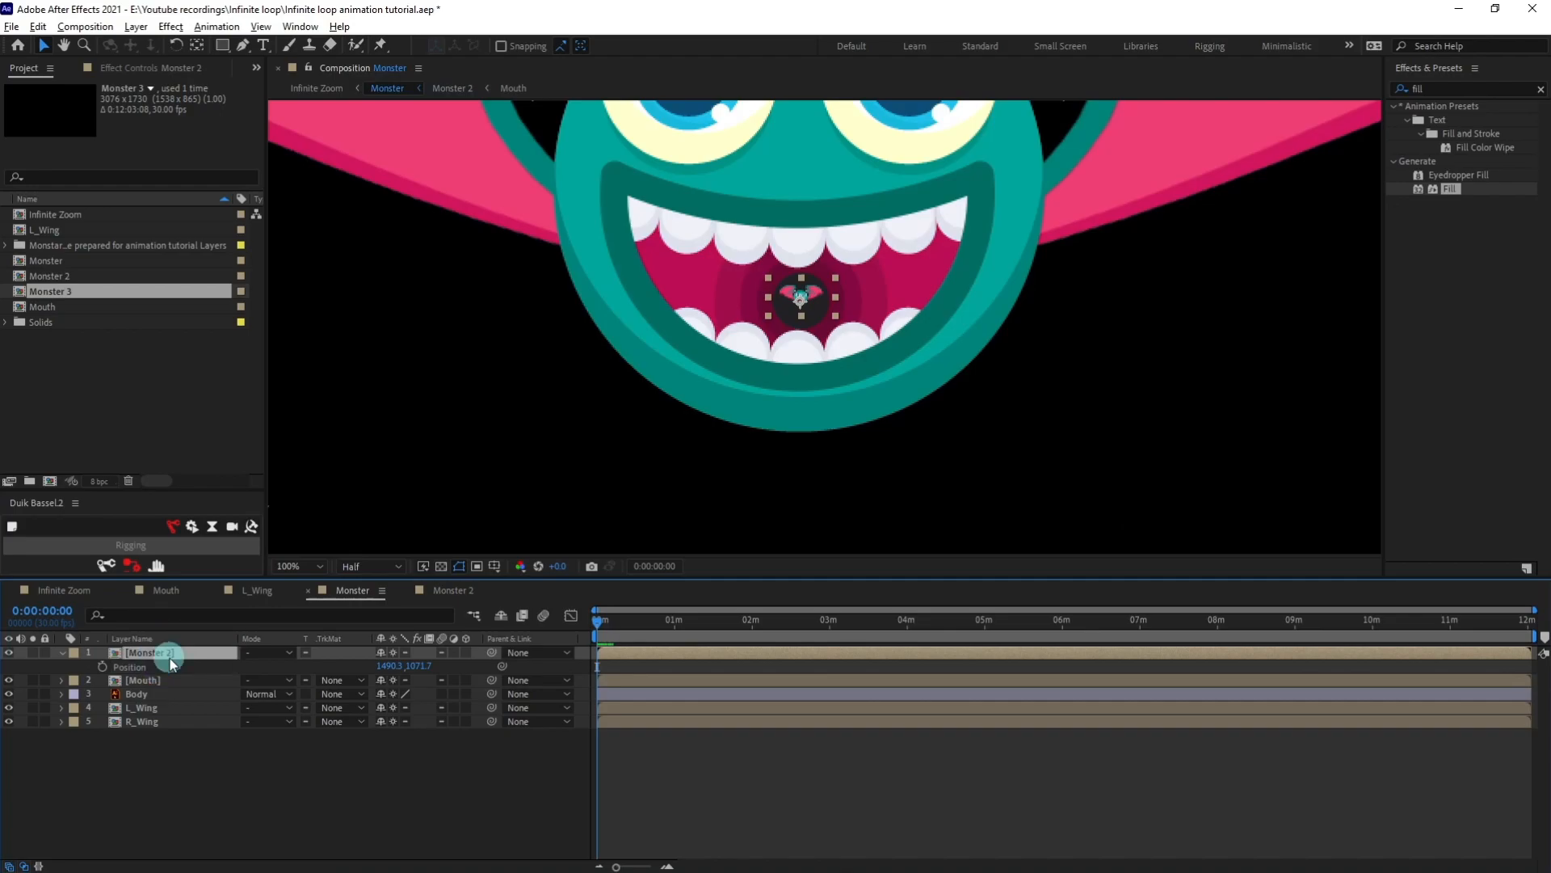
pyautogui.press('s')
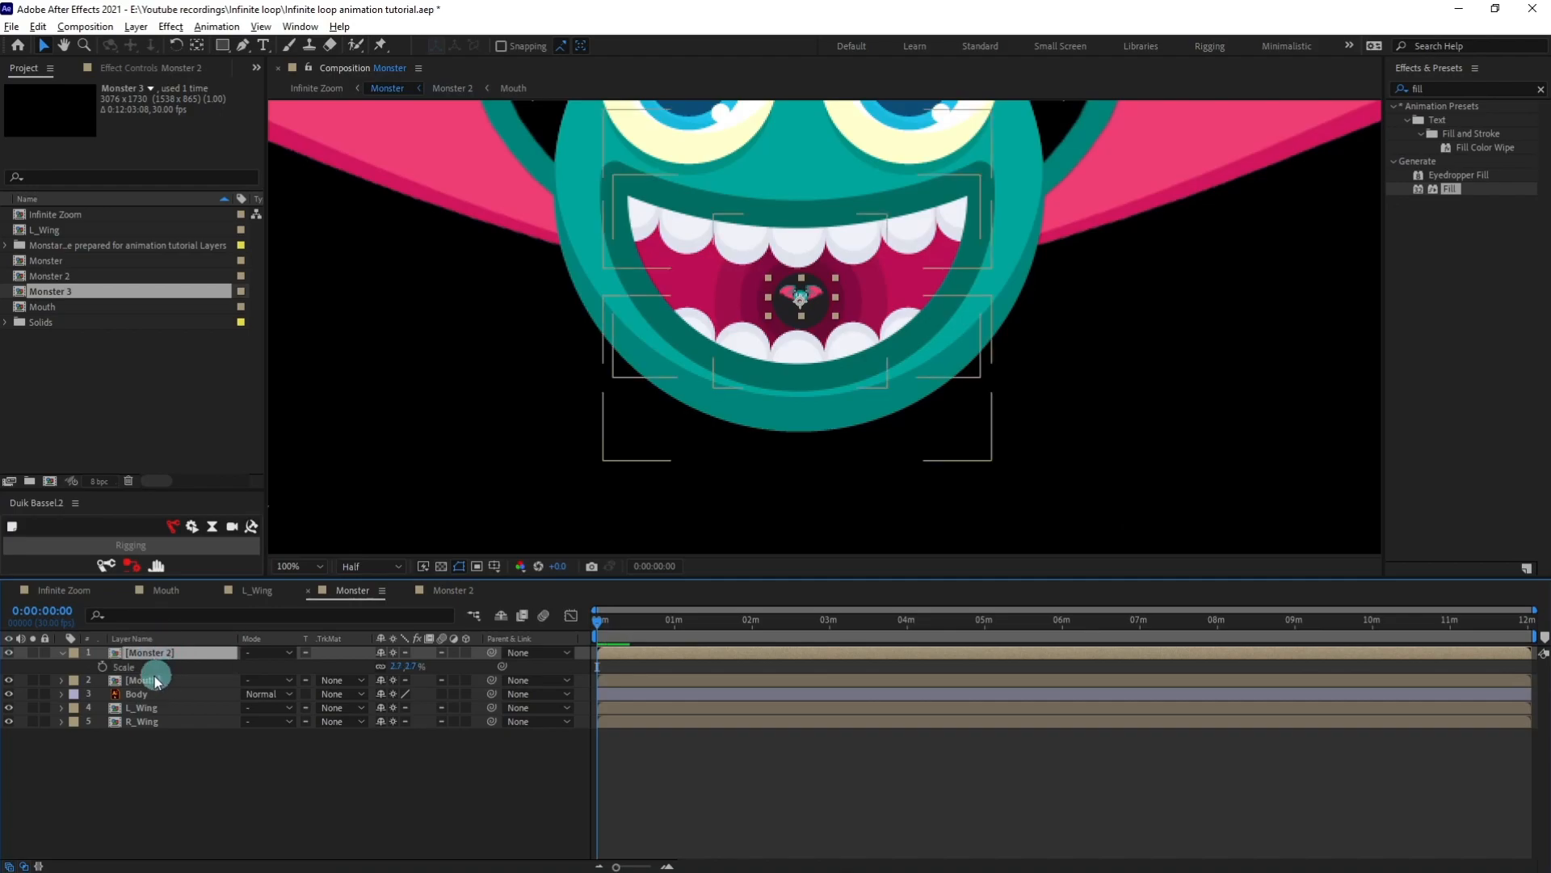
pyautogui.click(141, 666)
pyautogui.click(436, 591)
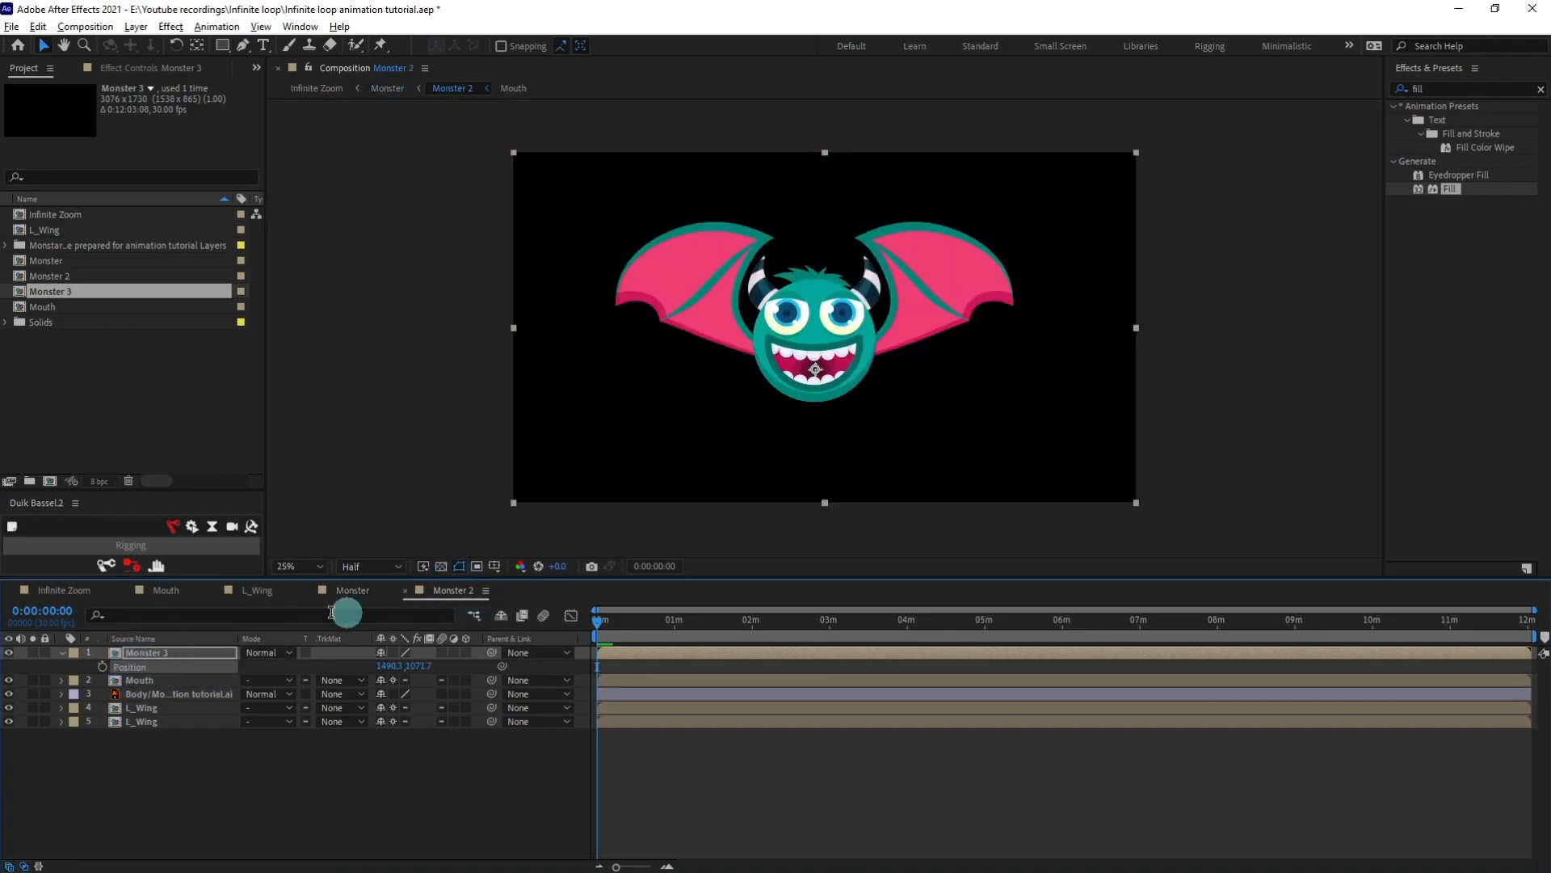
pyautogui.press('s')
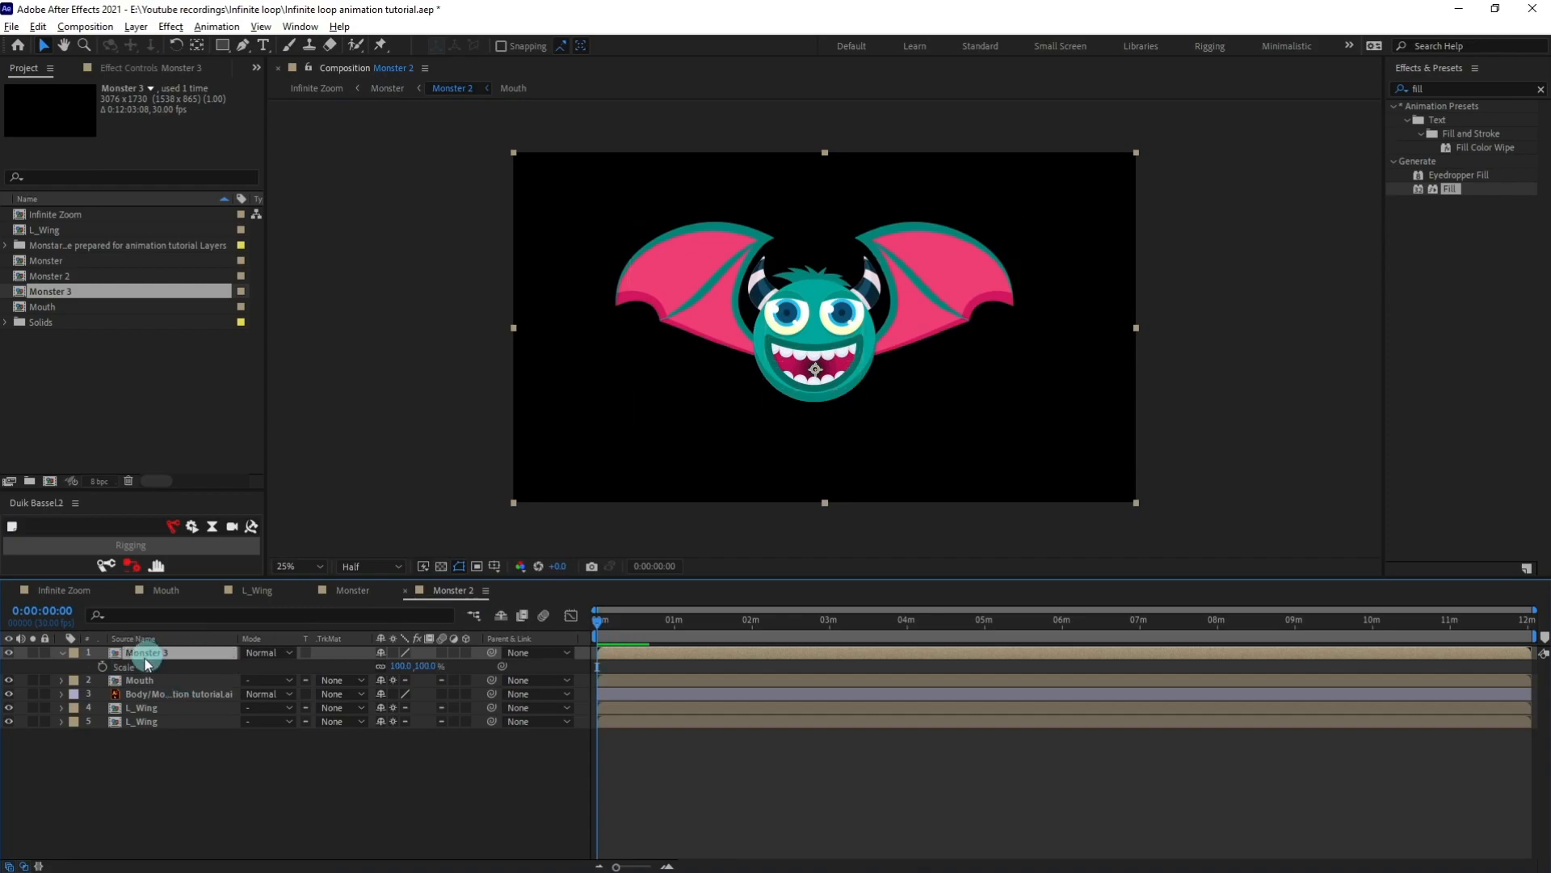
pyautogui.click(710, 769)
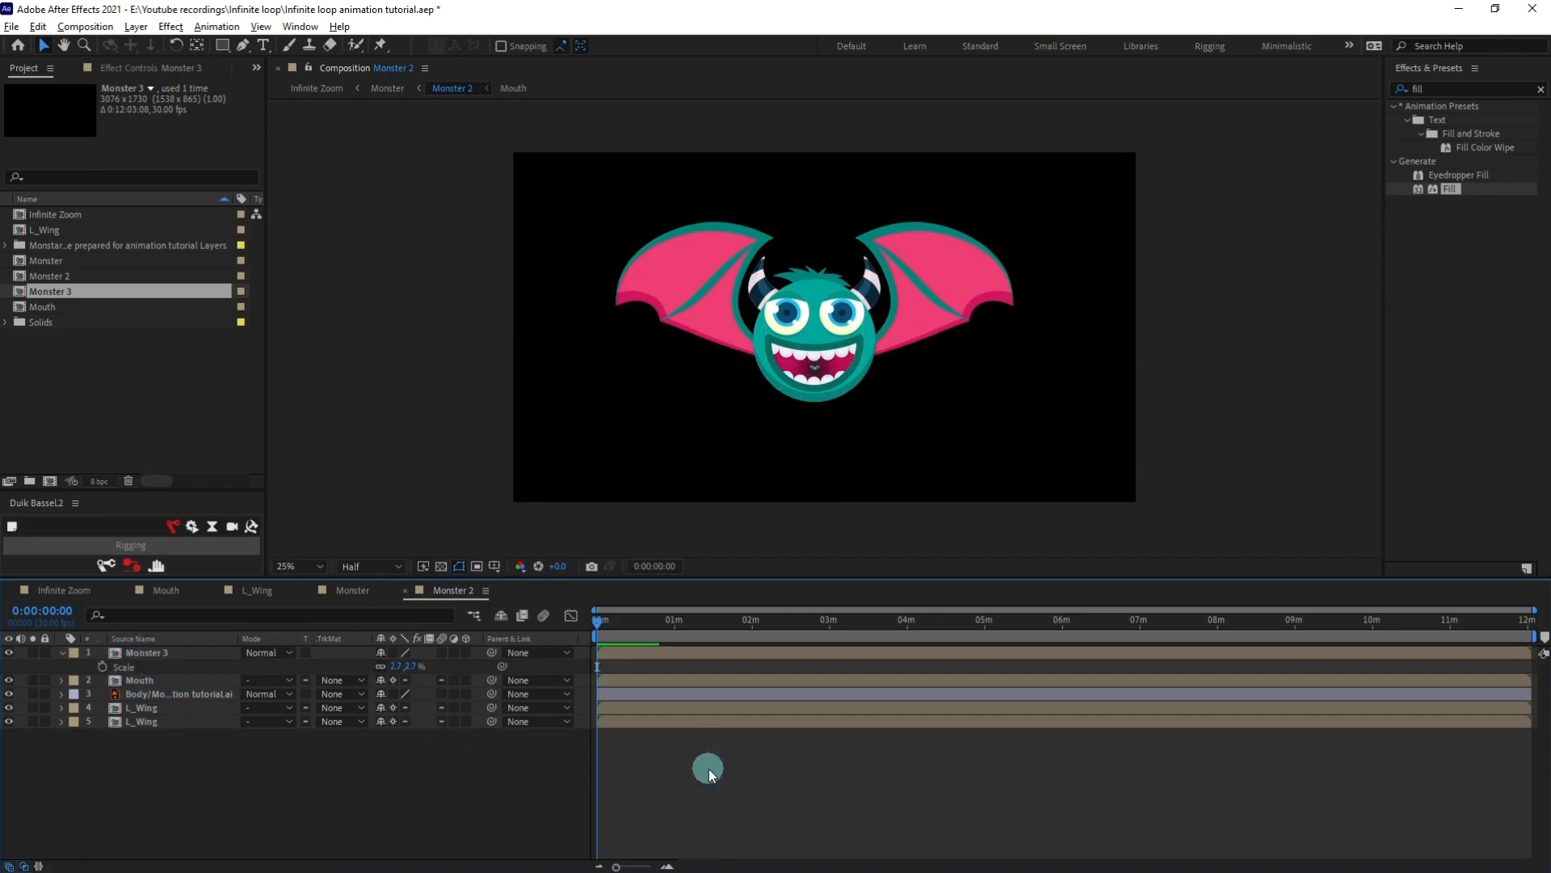
# Return to the Infinite Zoom composition and preview the loop with the additional nested monster.
pyautogui.click(61, 589)
pyautogui.press('space')
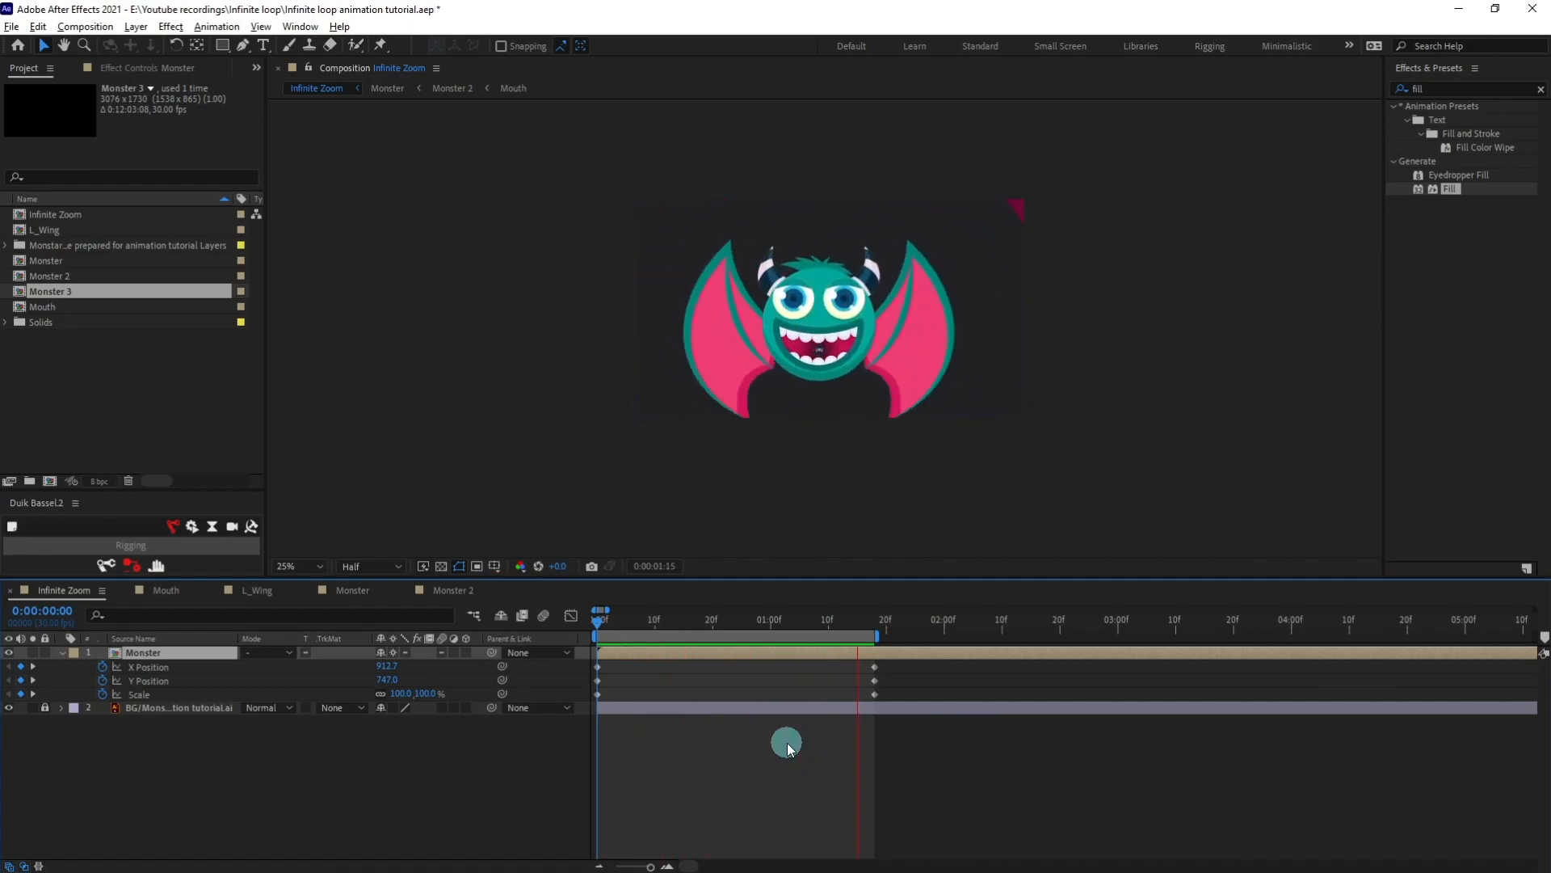
pyautogui.press('space')
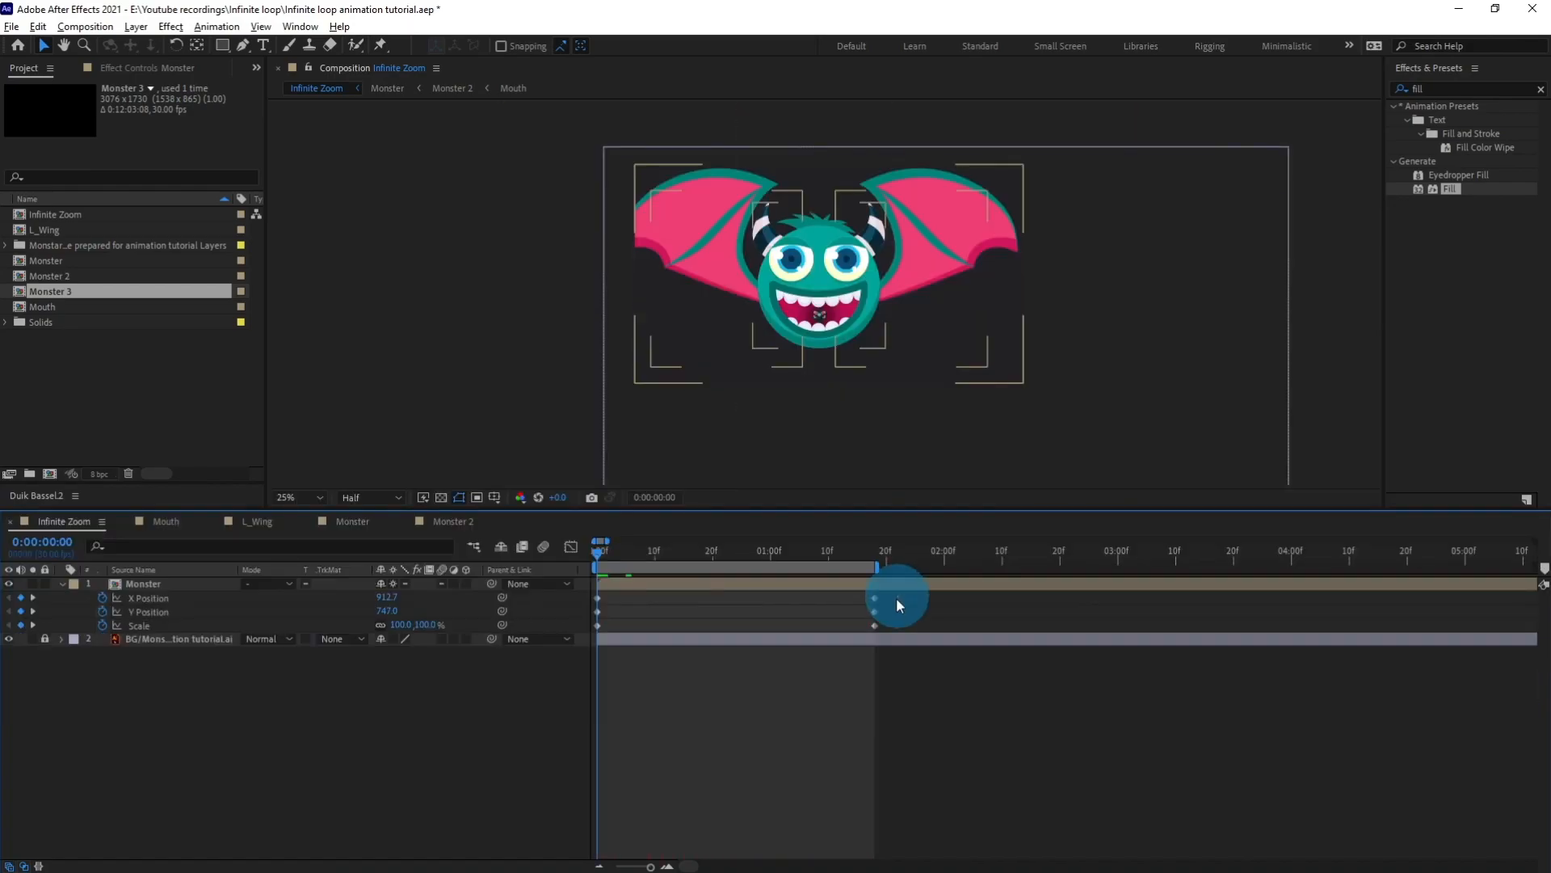
# Apply Easy Ease to all of the Monster layer's position and scale keyframes and show their value graph in the Graph Editor.
pyautogui.moveTo(897, 602); pyautogui.dragTo(566, 633)
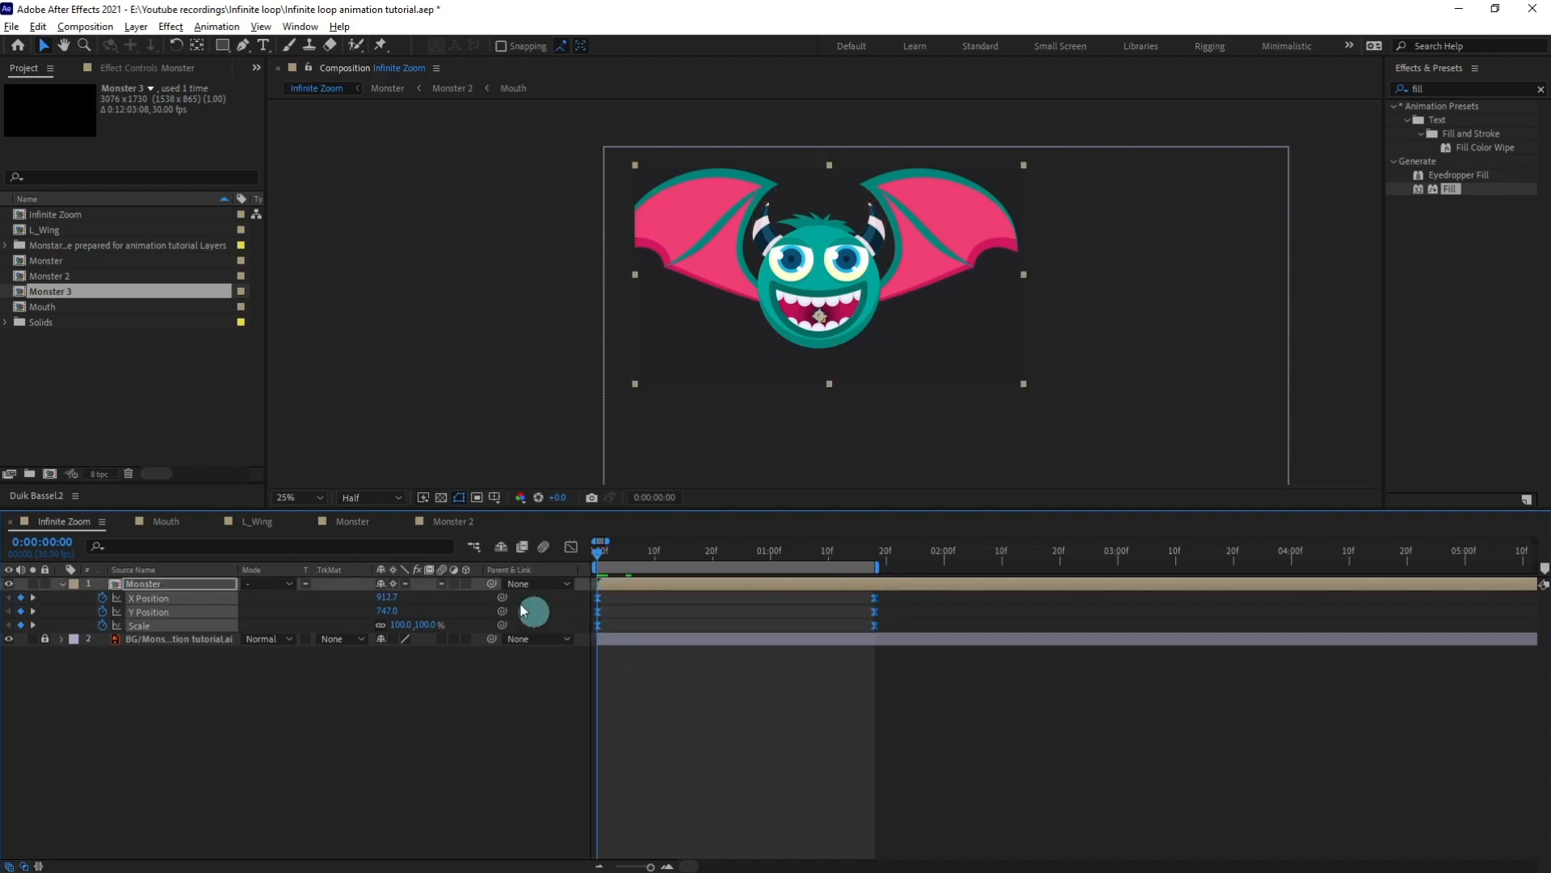
pyautogui.click(571, 547)
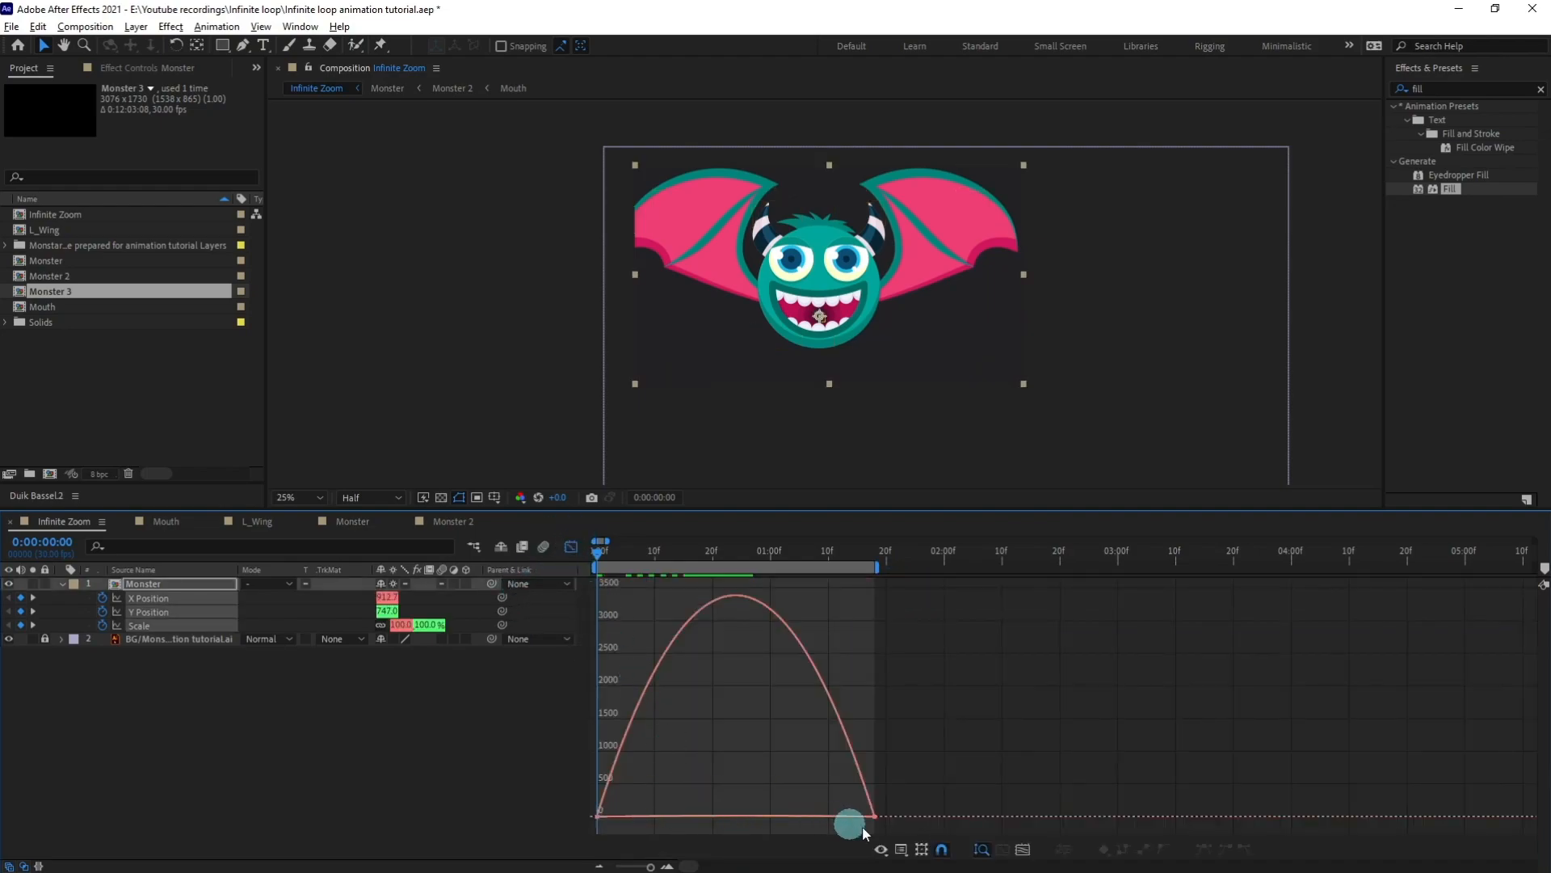
pyautogui.click(901, 849)
pyautogui.click(1002, 678)
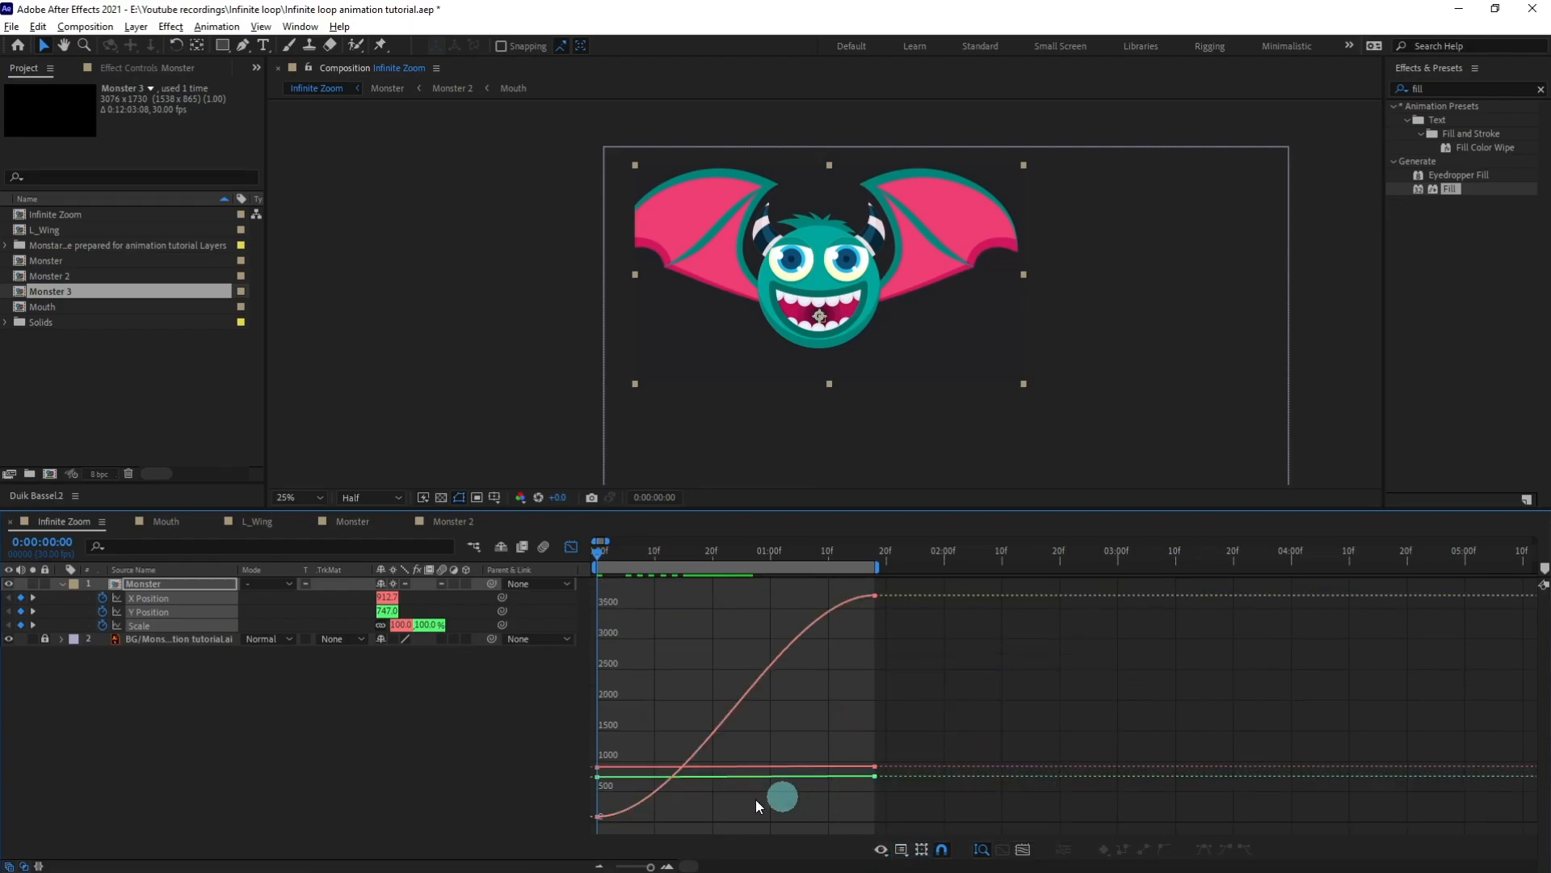
# Reshape the Monster layer's scale curve with a longer slow start and a steep finish, and preview the loop.
pyautogui.click(828, 617)
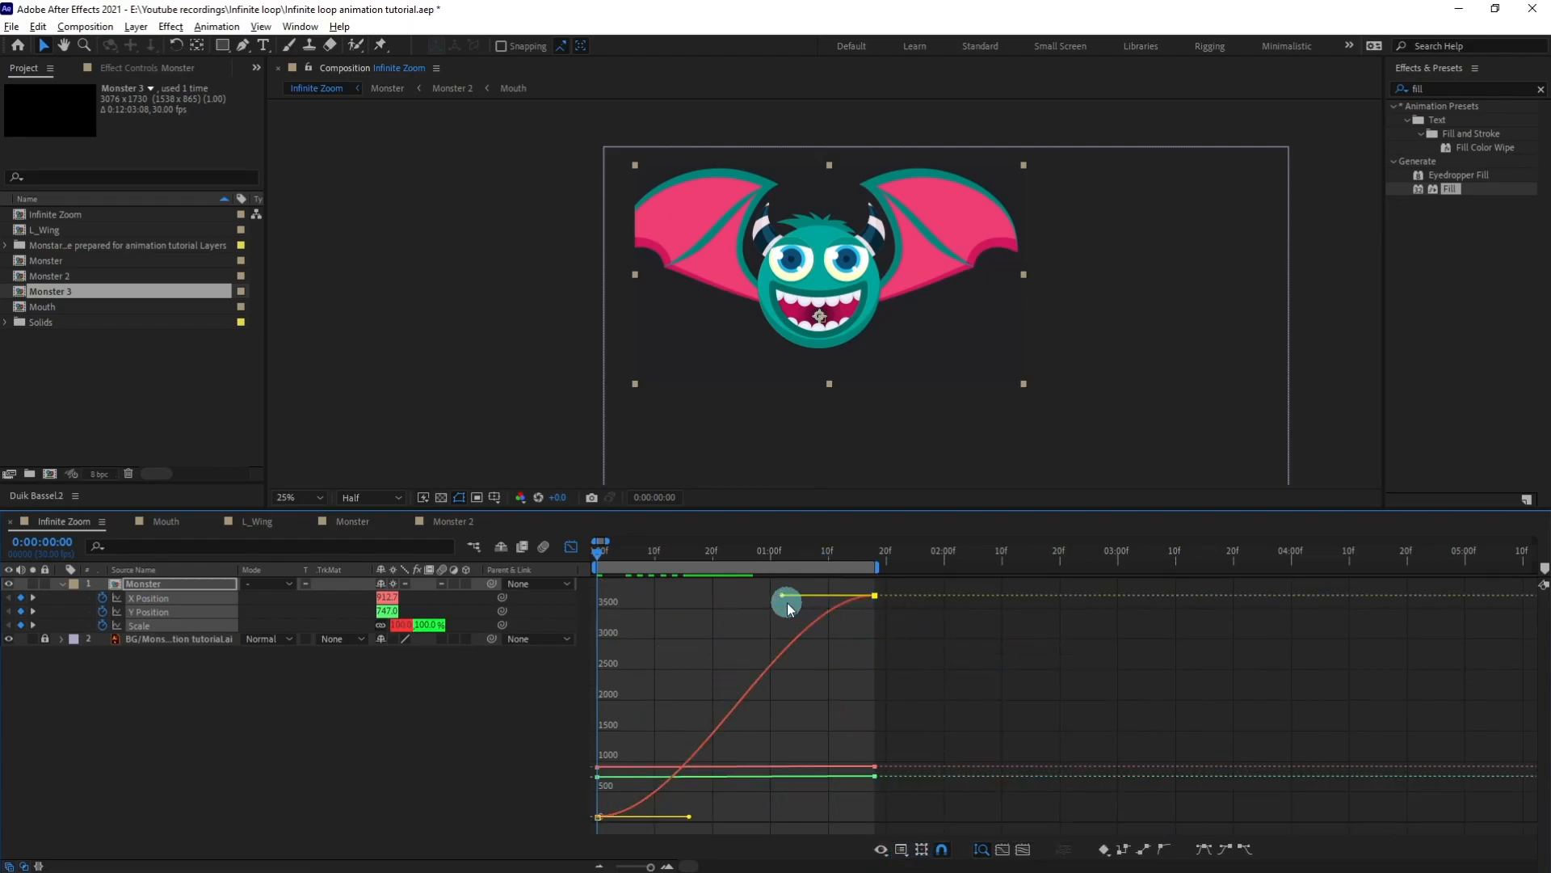
pyautogui.moveTo(783, 599); pyautogui.dragTo(845, 700)
pyautogui.click(598, 816)
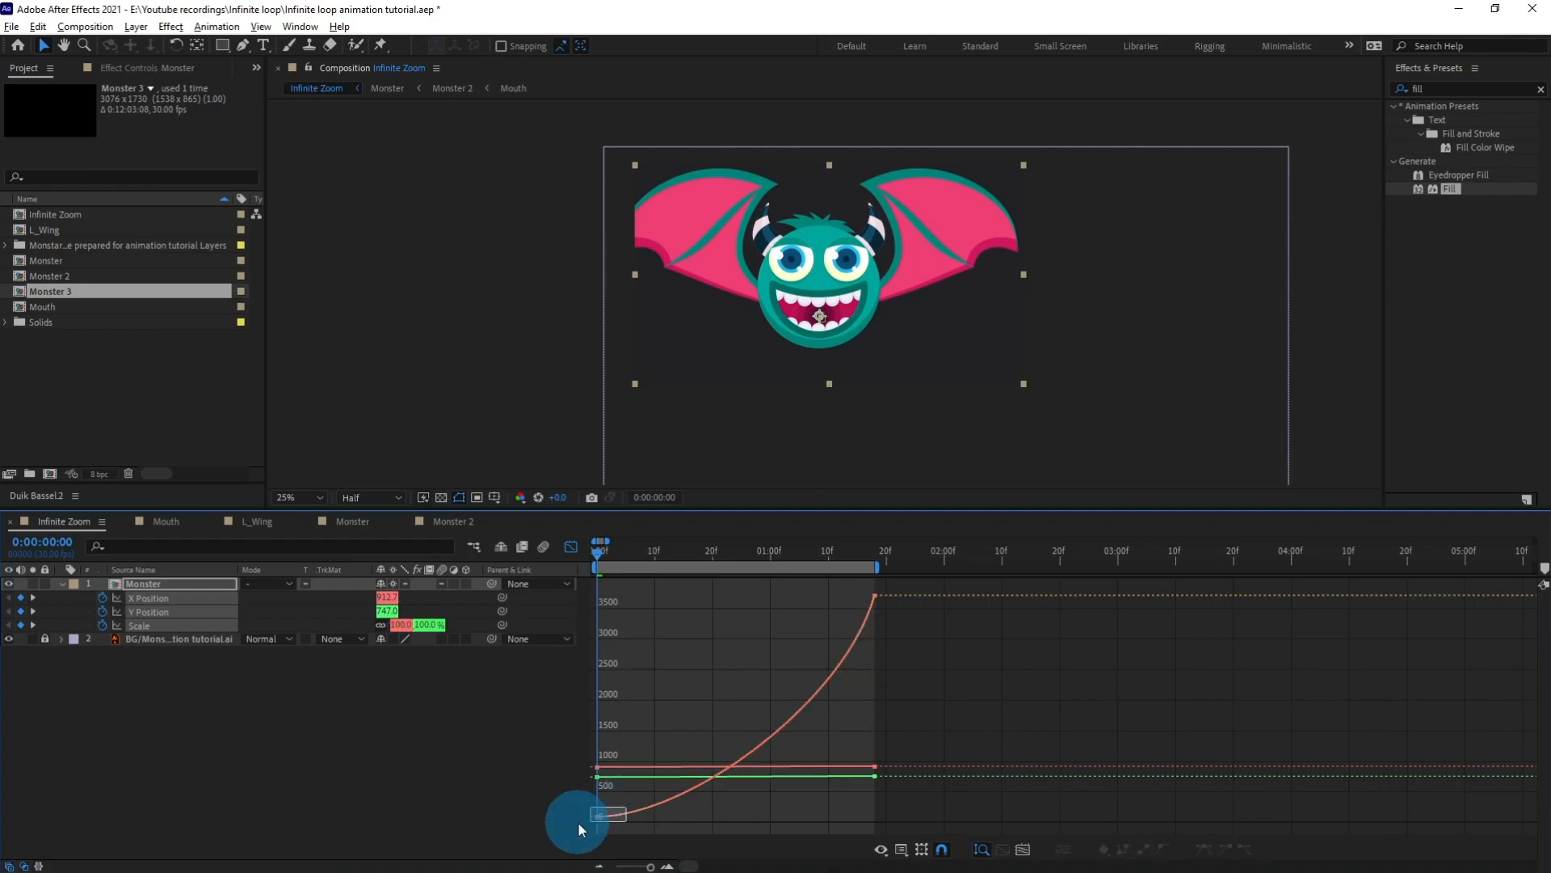
pyautogui.moveTo(690, 819); pyautogui.dragTo(728, 817)
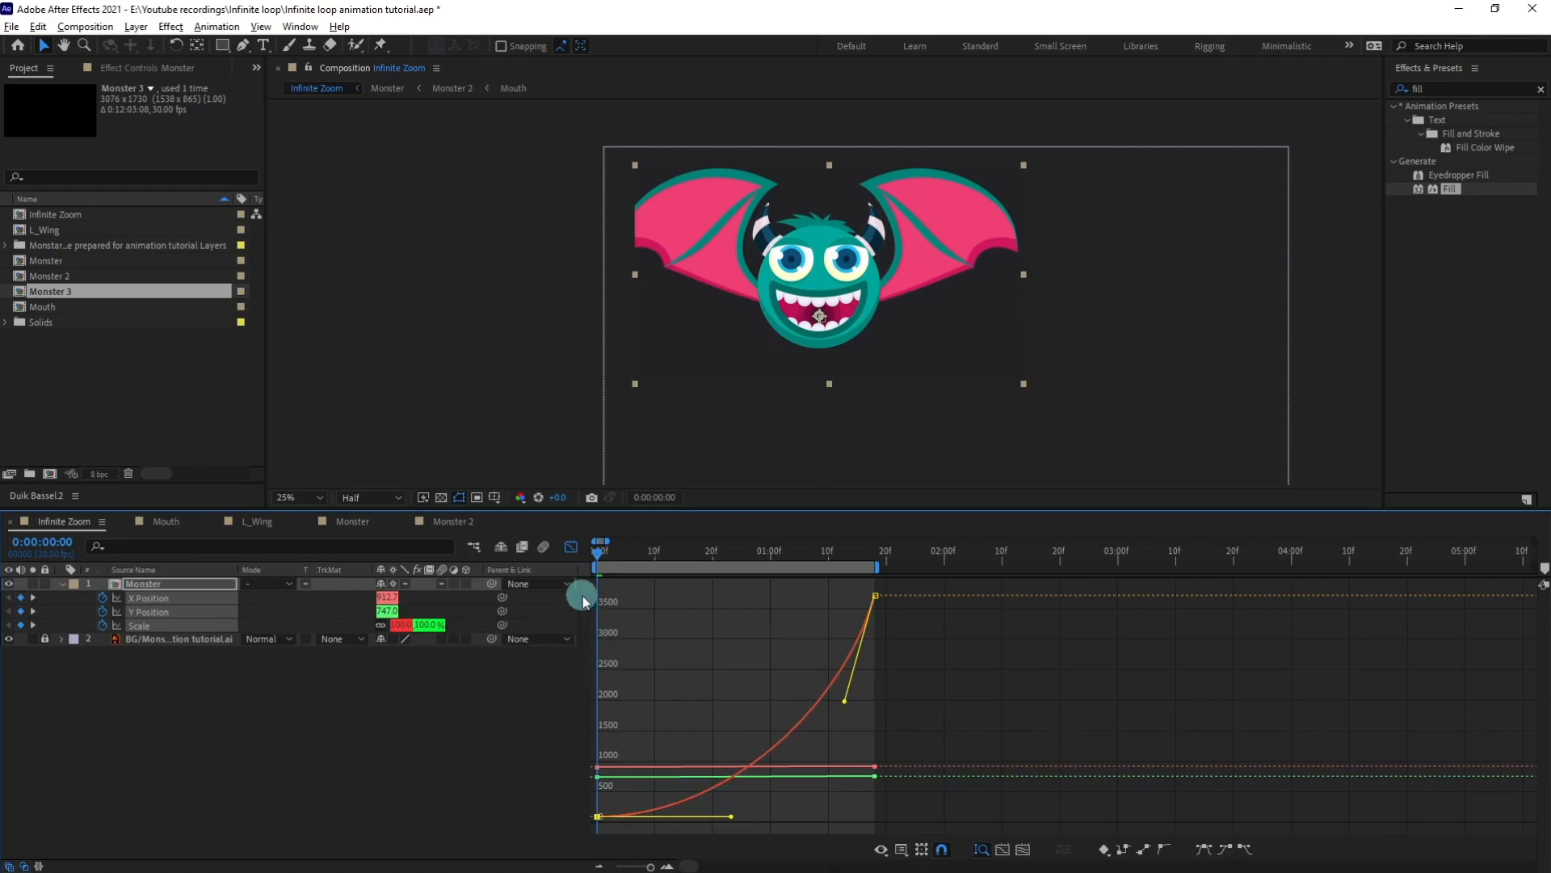
pyautogui.click(571, 547)
pyautogui.press('h')
pyautogui.press('space')
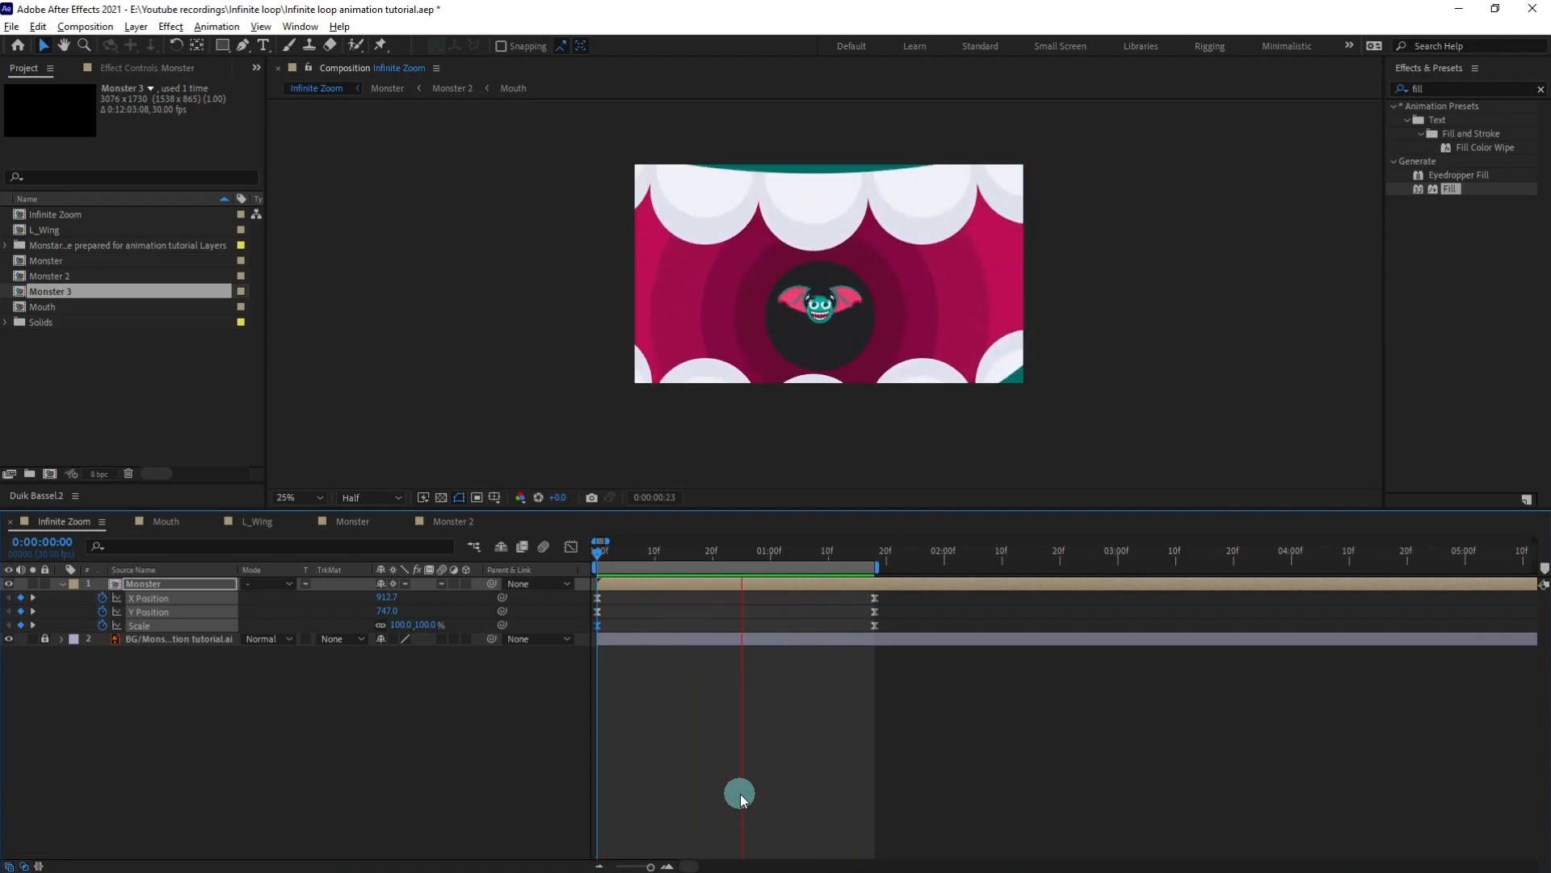
# Shorten the scale curve's starting ease handle, steepen its ending handle slightly, and preview the zoom again.
pyautogui.click(578, 557)
pyautogui.moveTo(648, 802); pyautogui.dragTo(565, 837)
pyautogui.moveTo(733, 817); pyautogui.dragTo(693, 819)
pyautogui.moveTo(849, 593); pyautogui.dragTo(847, 716)
pyautogui.click(570, 547)
pyautogui.press('space')
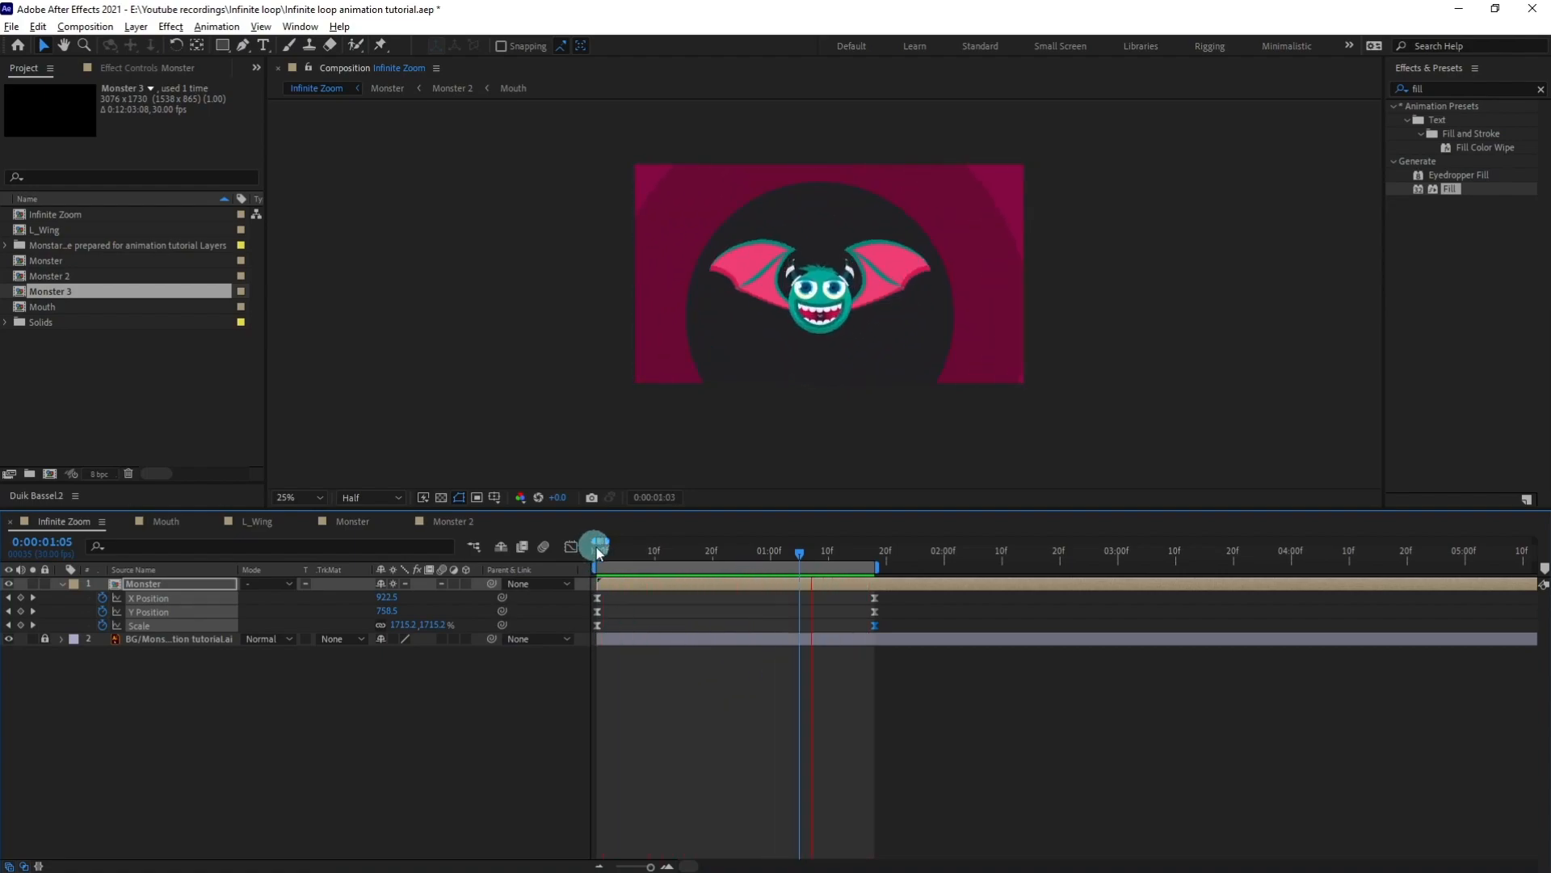
# Return to the first frame, save the project and deselect the Monster layer.
pyautogui.click(587, 551)
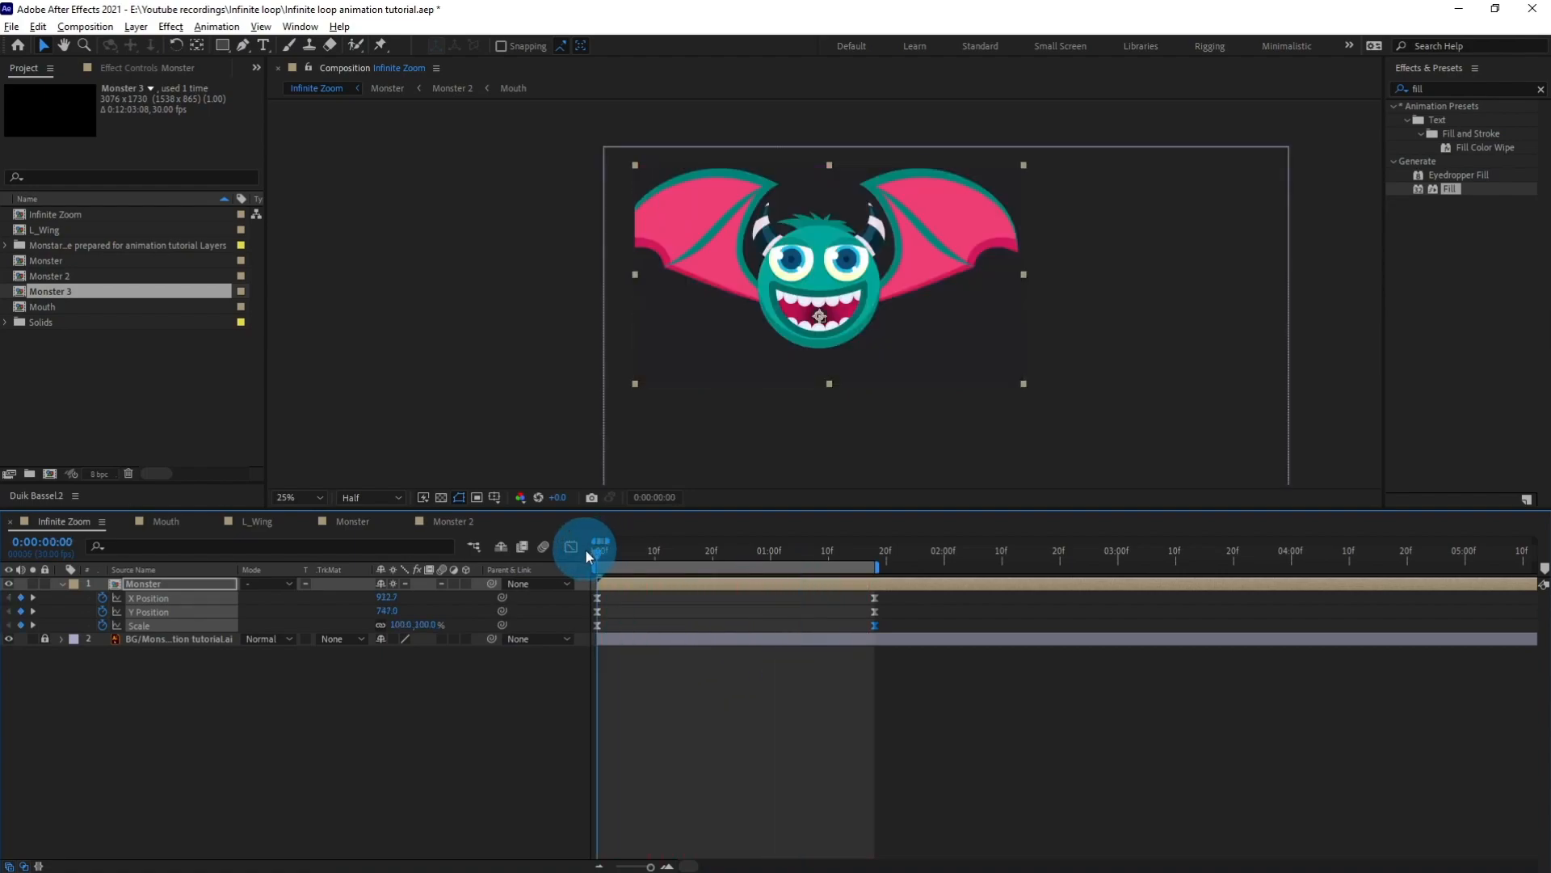
pyautogui.hotkey('ctrl', 's')
pyautogui.click(662, 750)
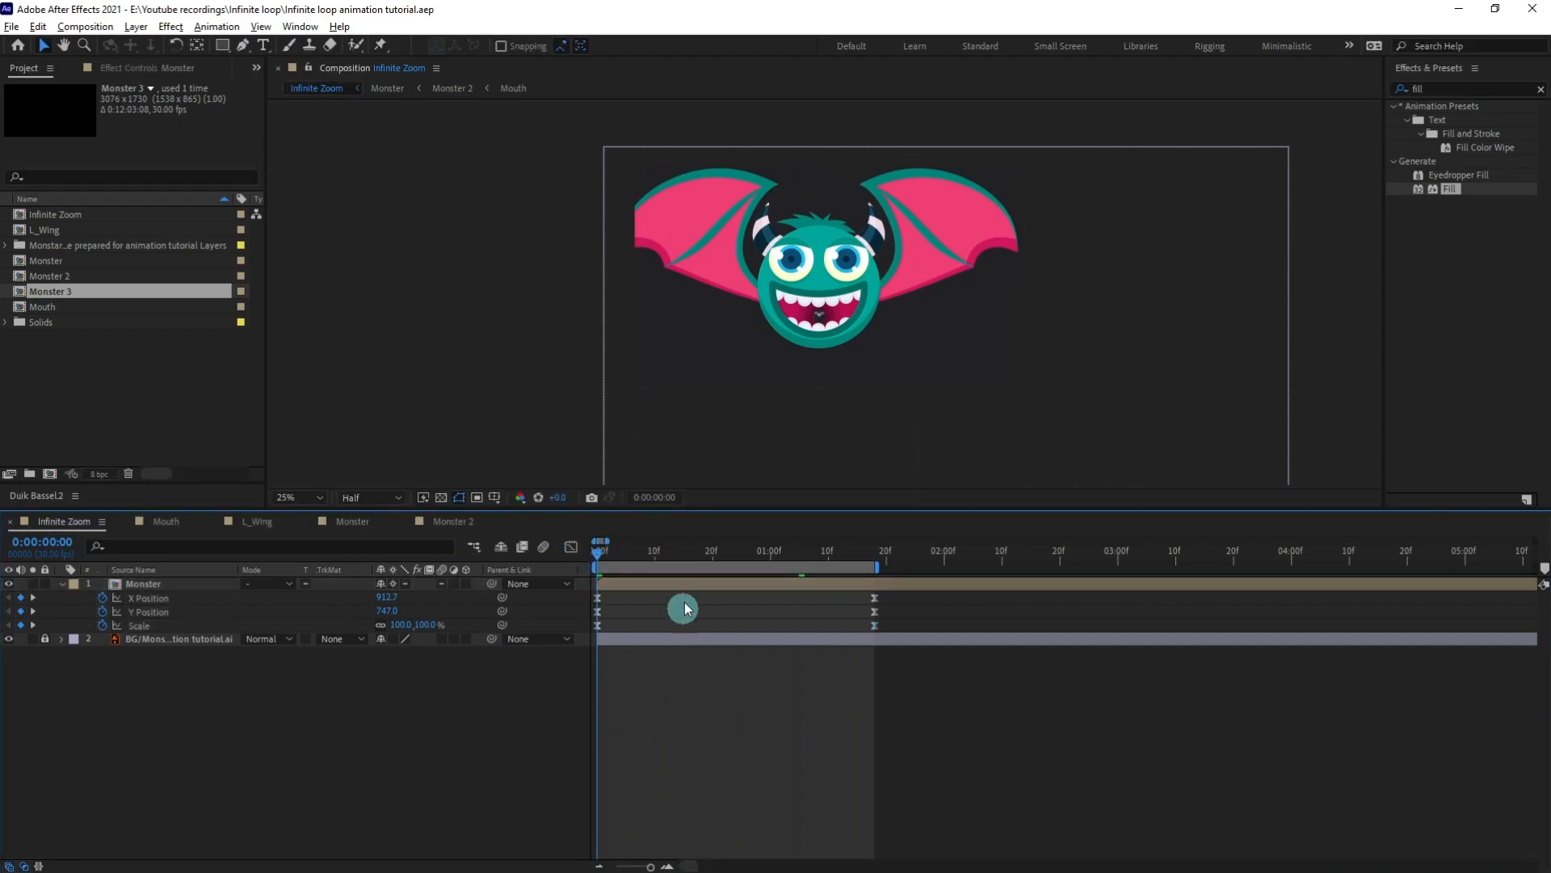
# Move to 0:00:00:04 in Infinite Zoom and open the Mouth composition nested inside Monster.
pyautogui.moveTo(693, 508); pyautogui.dragTo(696, 567)
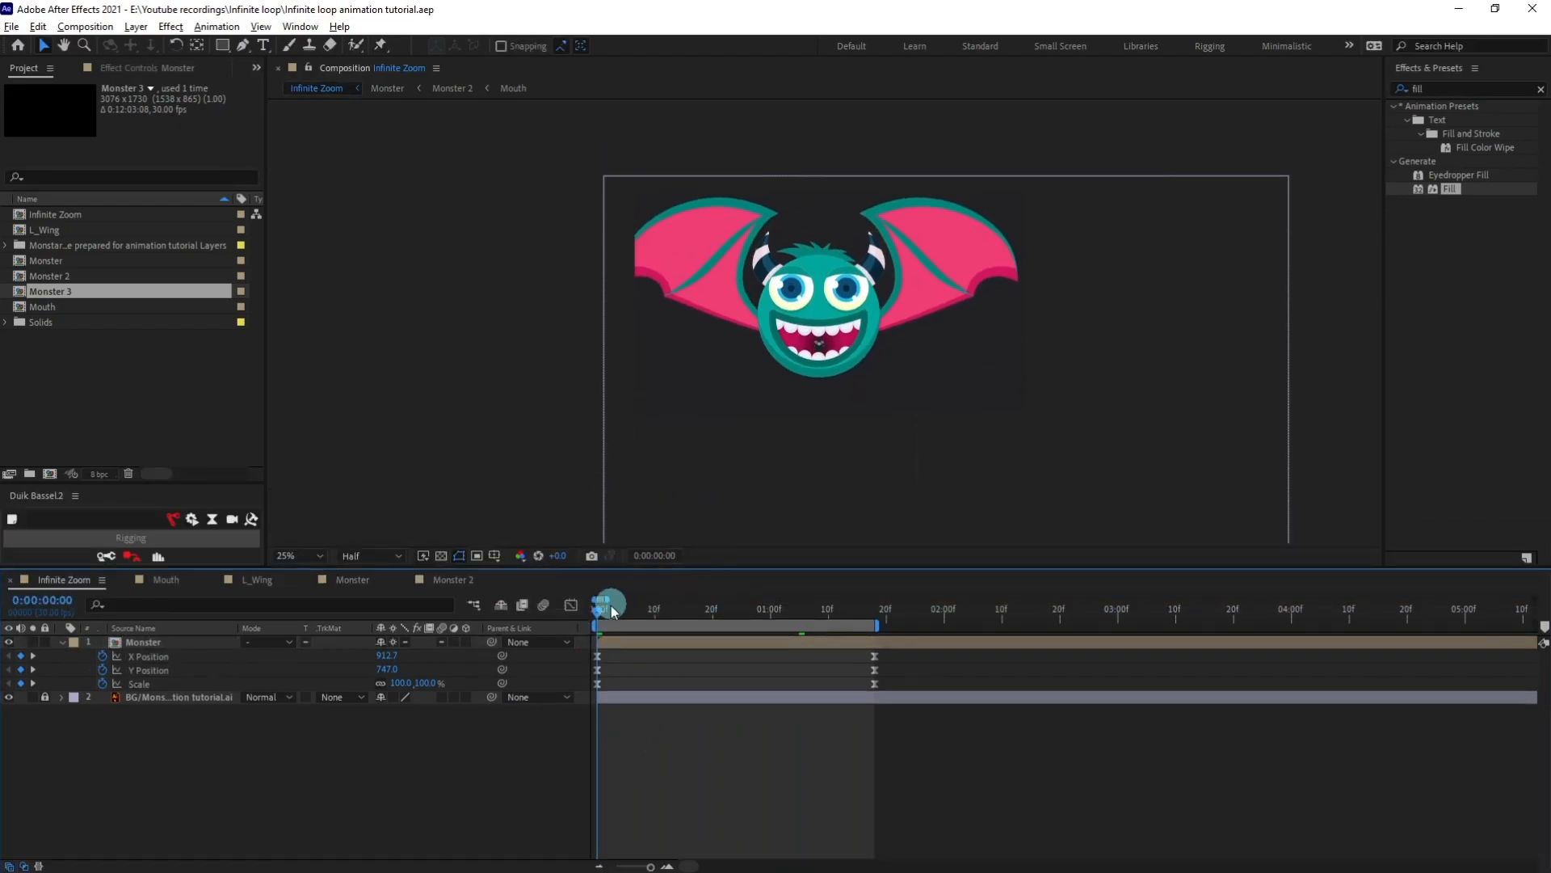
pyautogui.moveTo(604, 613); pyautogui.dragTo(672, 618)
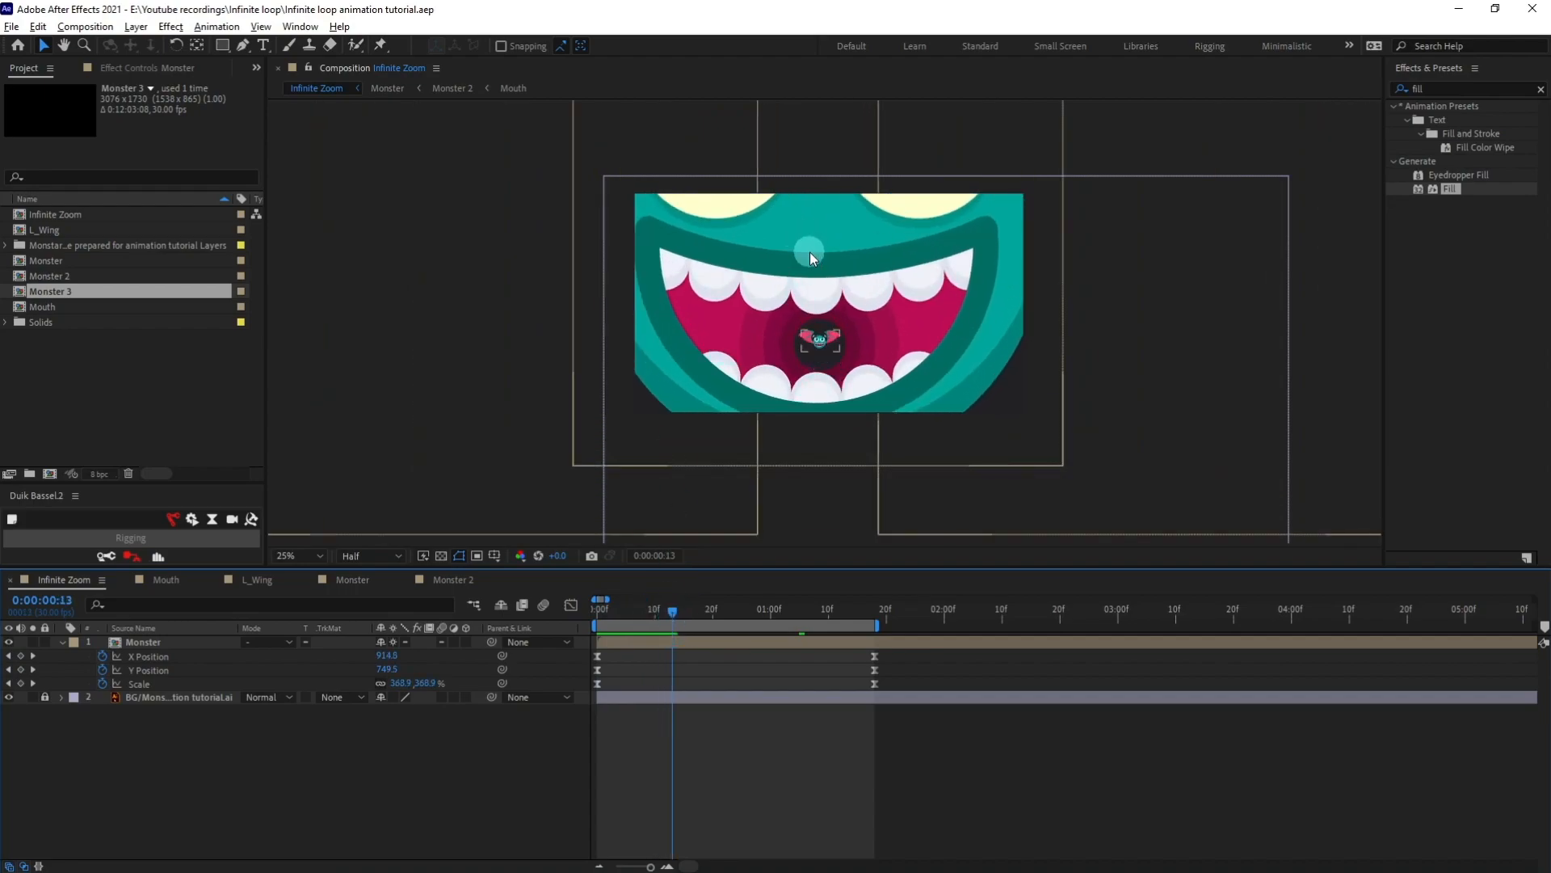
pyautogui.click(829, 731)
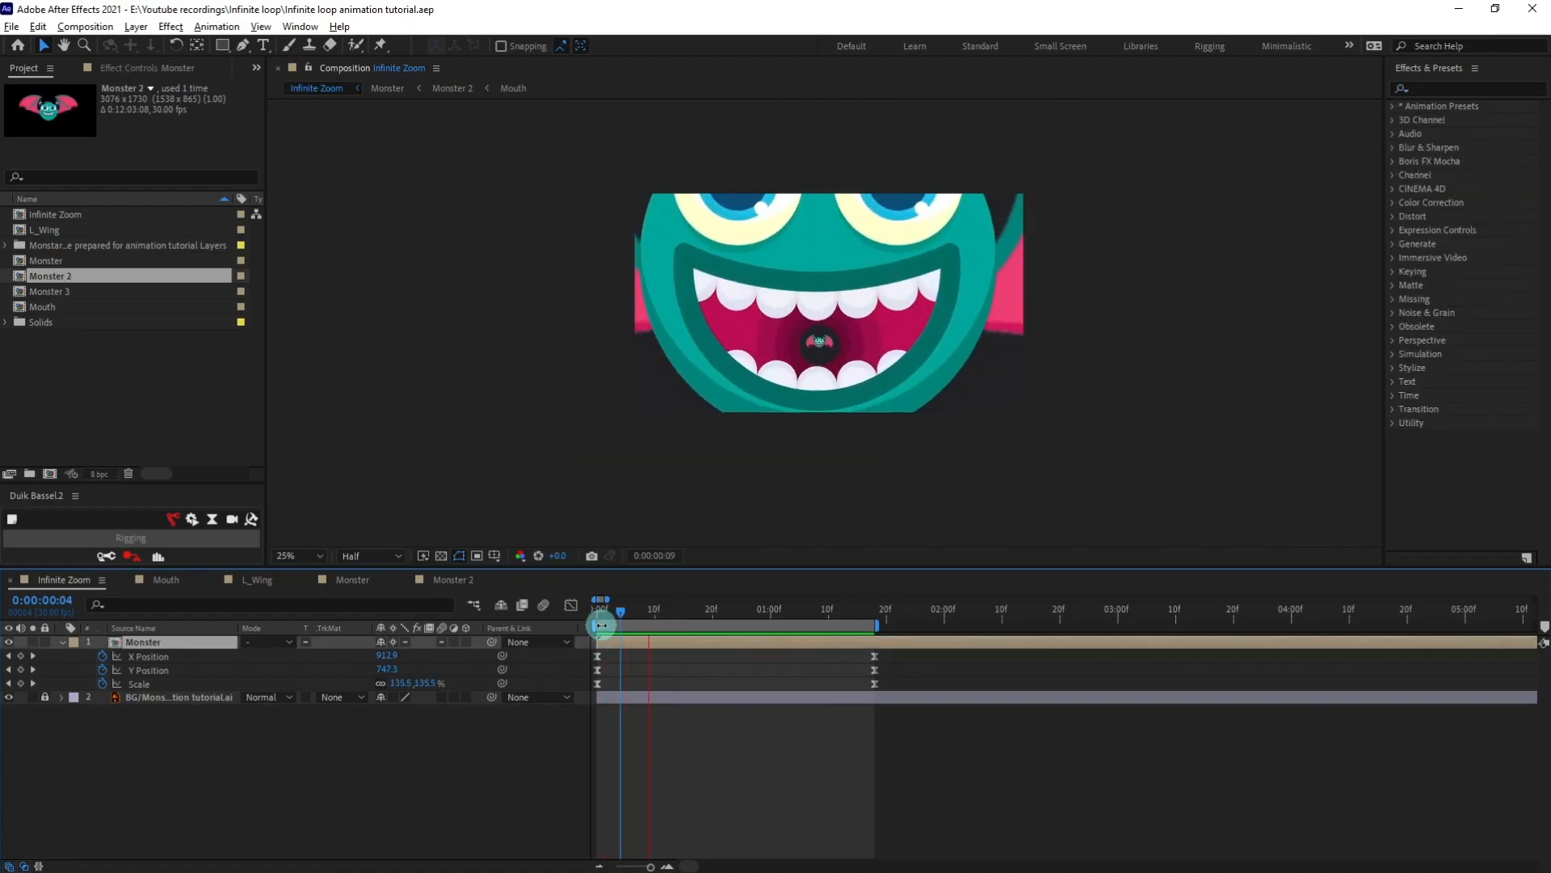
pyautogui.moveTo(608, 613)
pyautogui.mouseDown()
pyautogui.moveTo(646, 613)
pyautogui.moveTo(609, 613)
pyautogui.moveTo(622, 614)
pyautogui.mouseUp()
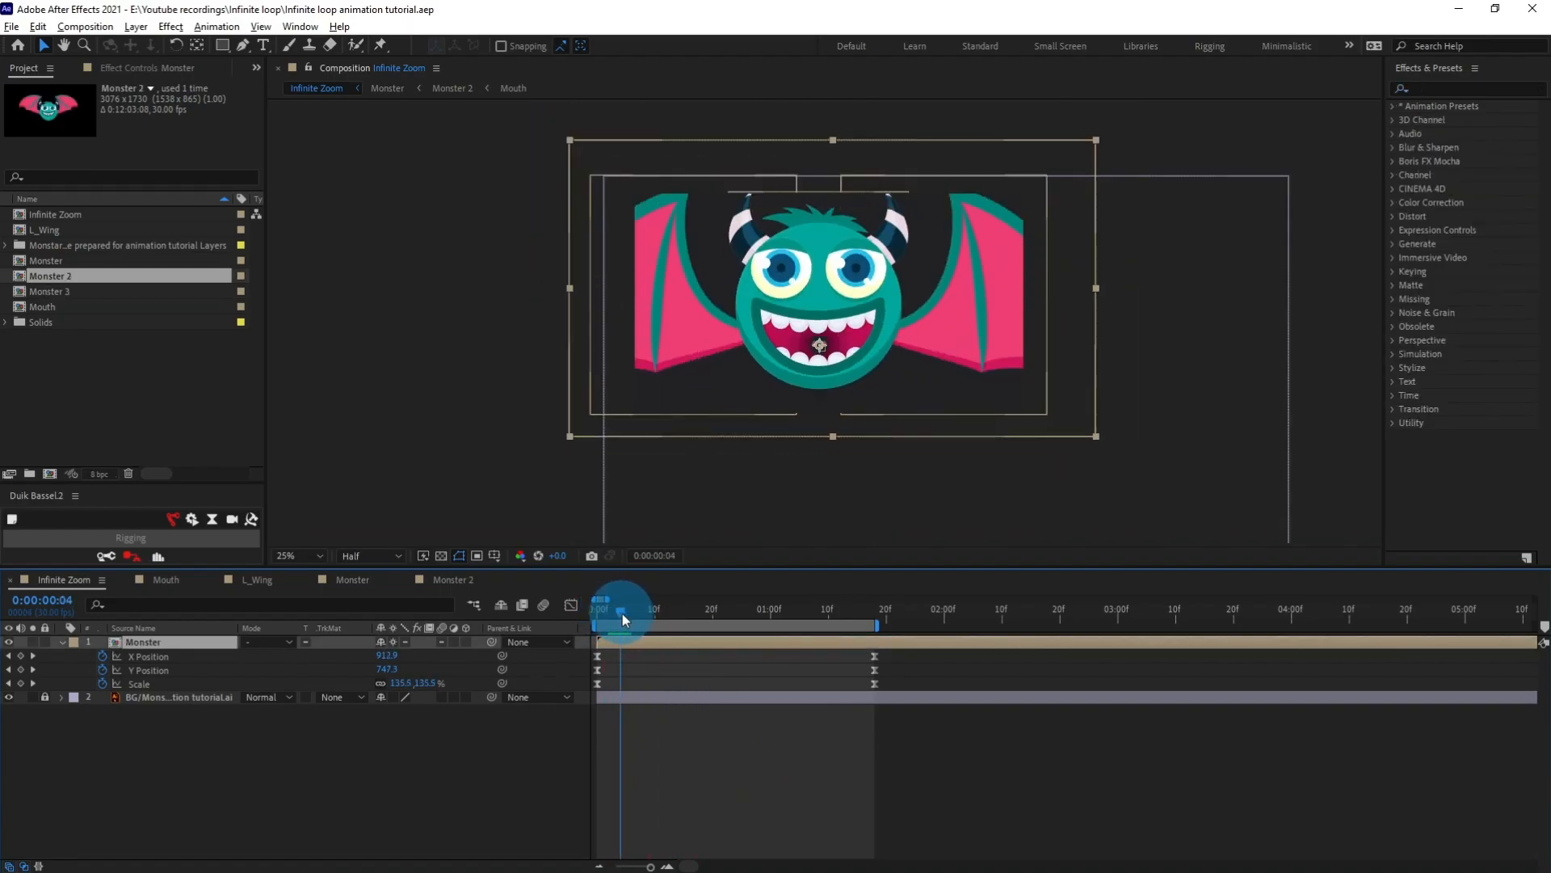
pyautogui.doubleClick(171, 642)
pyautogui.click(159, 670)
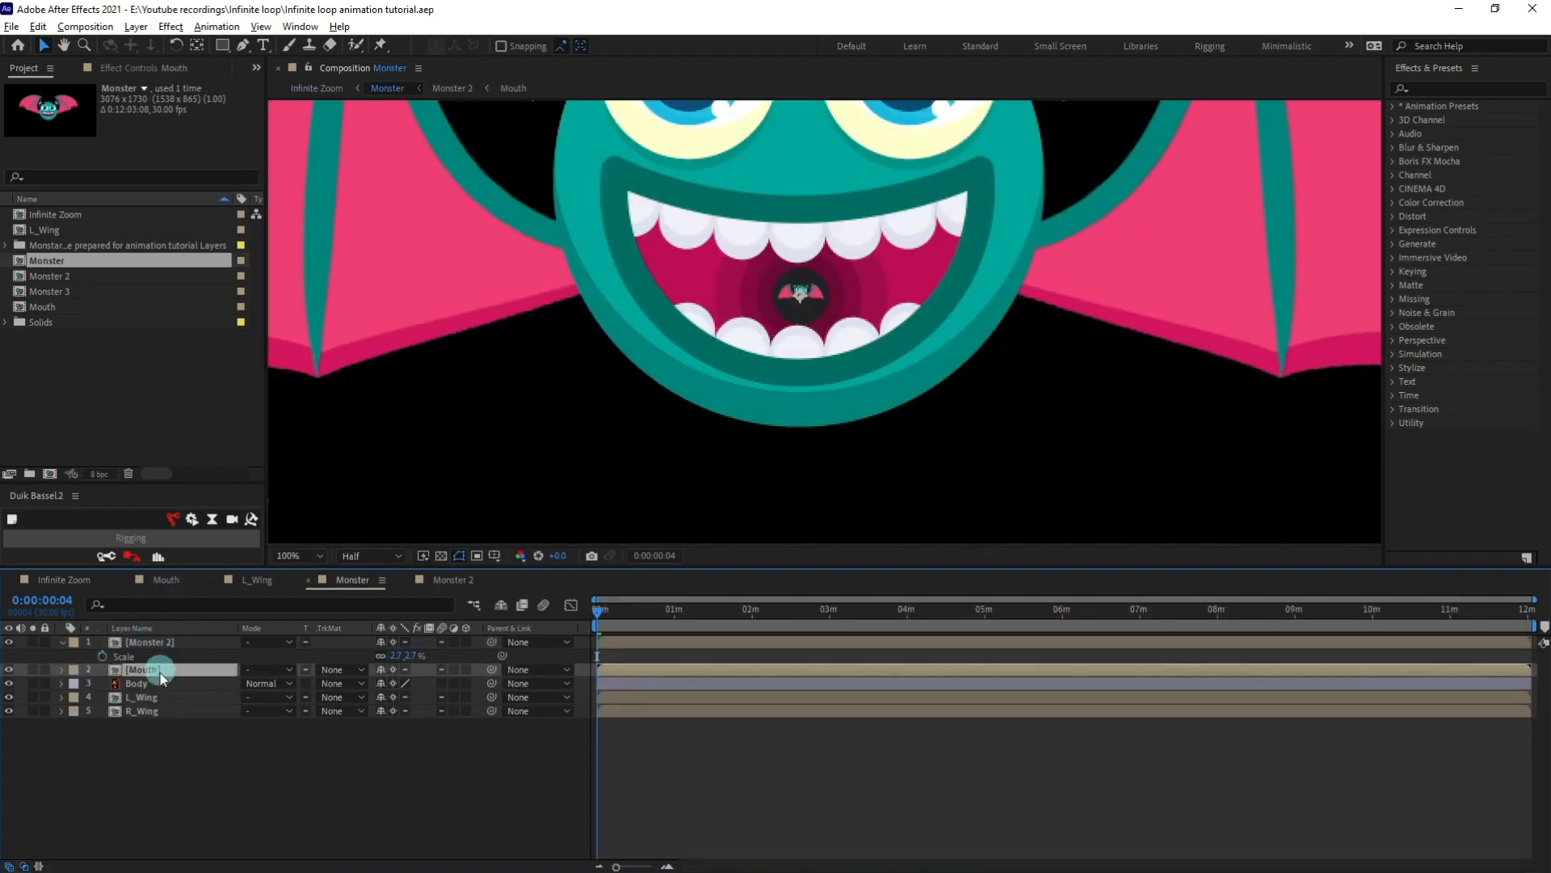
pyautogui.doubleClick(158, 671)
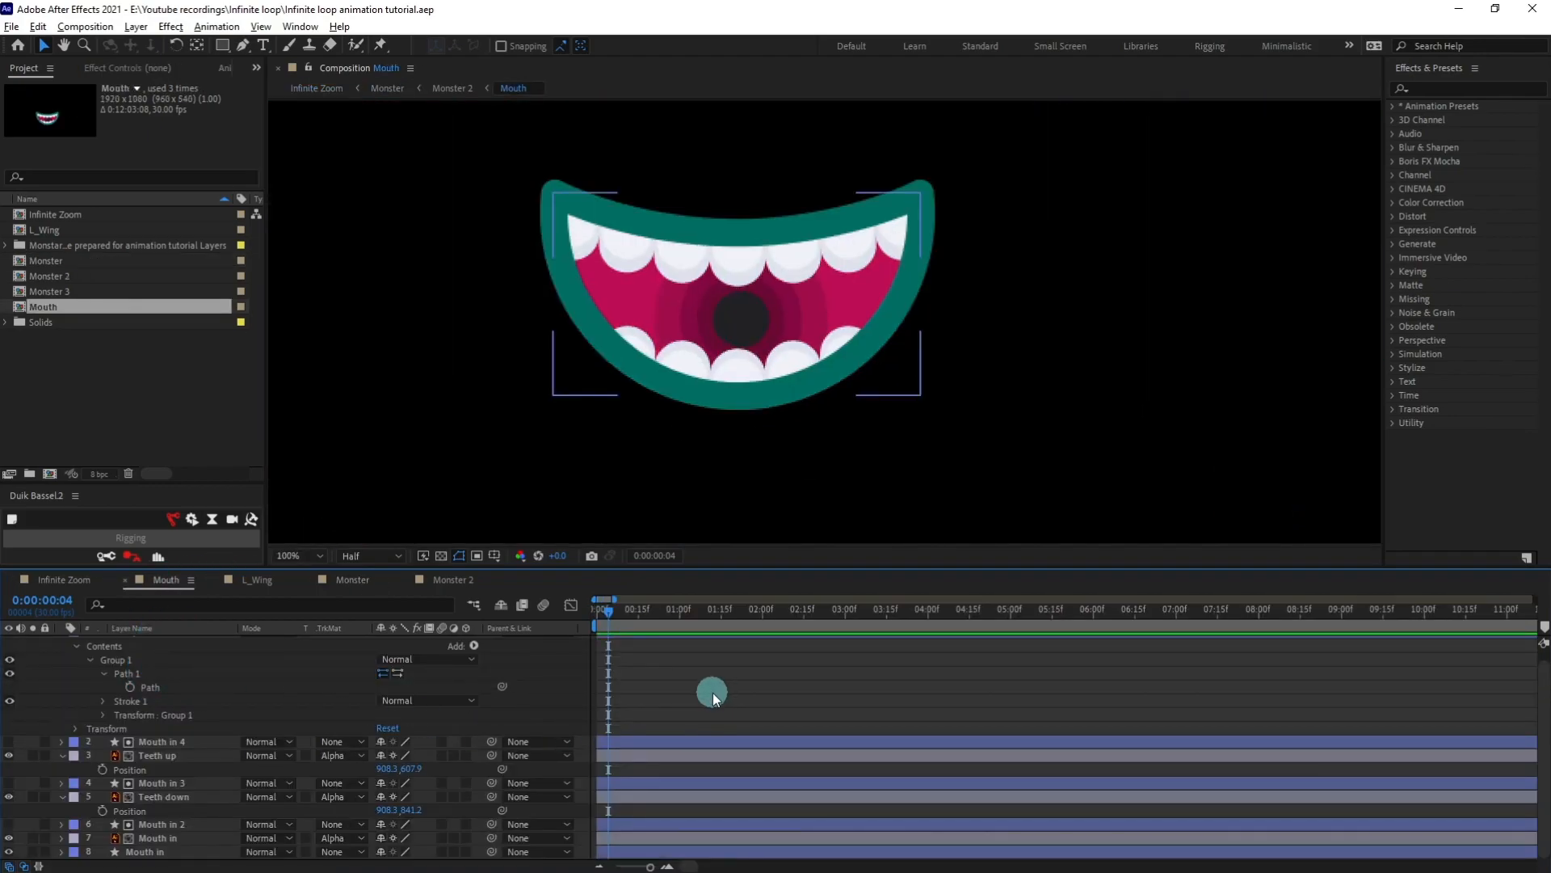
# Set starting keyframes at frame 4 for the Lip path and the Position of Teeth up and Teeth down.
pyautogui.scroll(1, 703, 695)
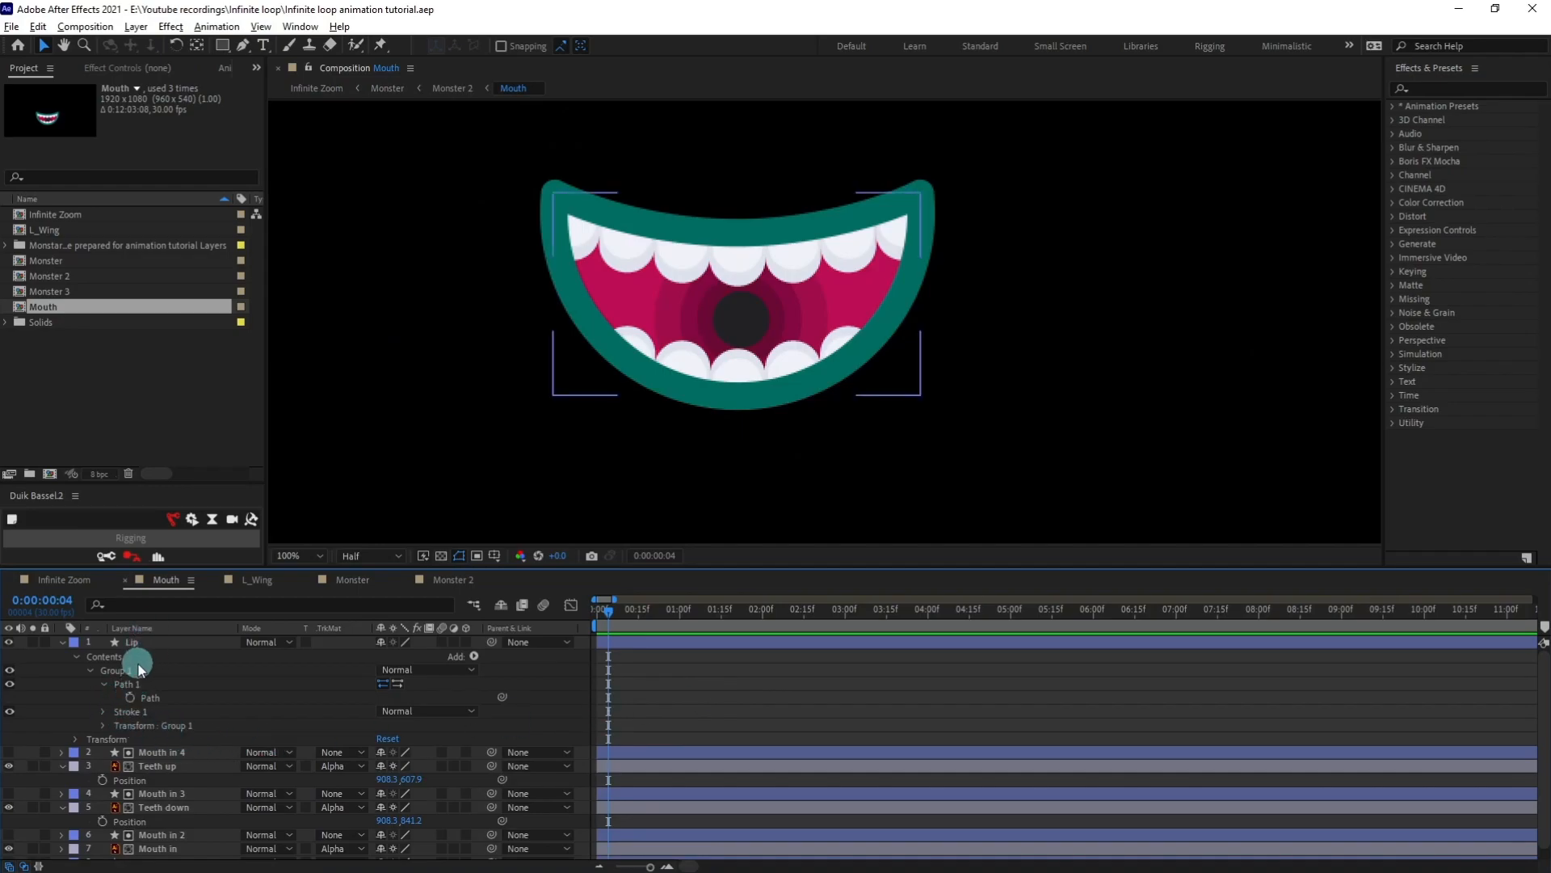
pyautogui.click(134, 700)
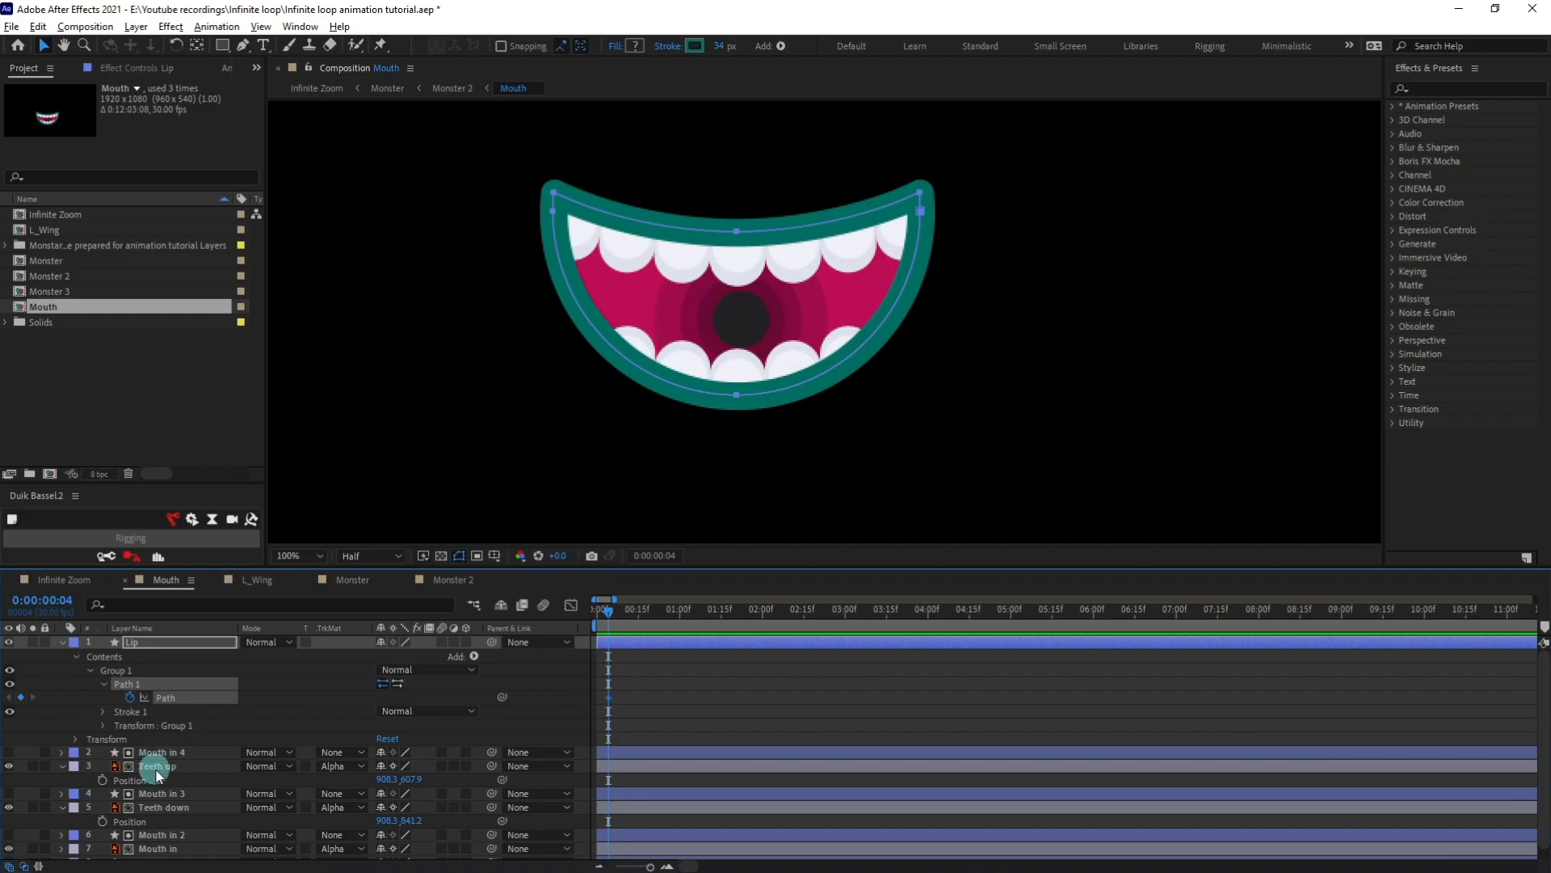
pyautogui.click(102, 780)
pyautogui.click(102, 821)
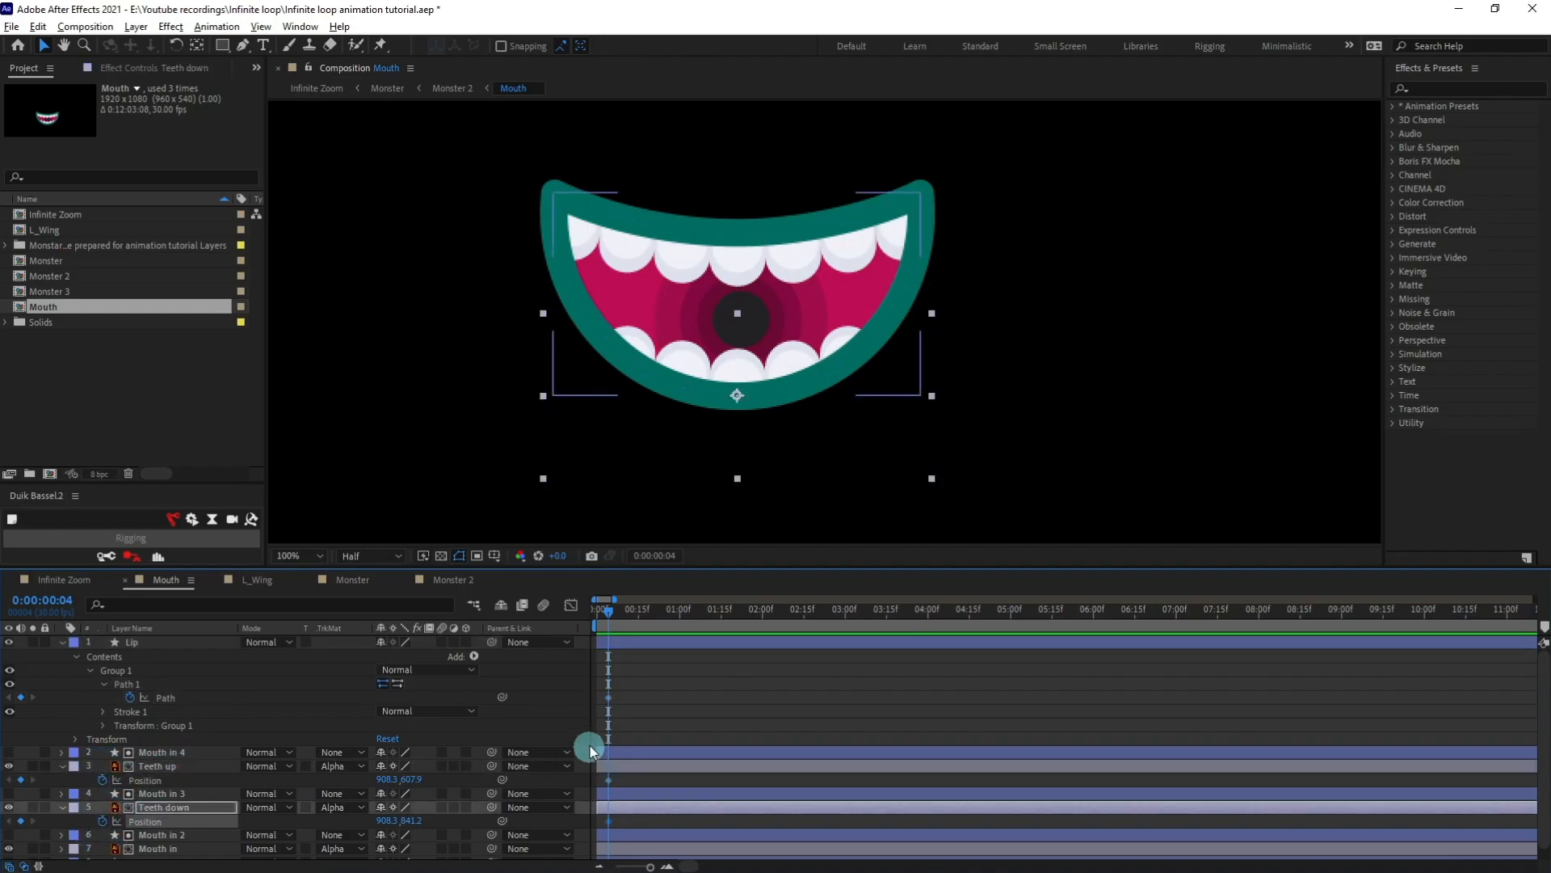
# Advance to 0:00:00:20 in the Infinite Zoom composition and reopen the nested Mouth composition at that frame.
pyautogui.click(53, 596)
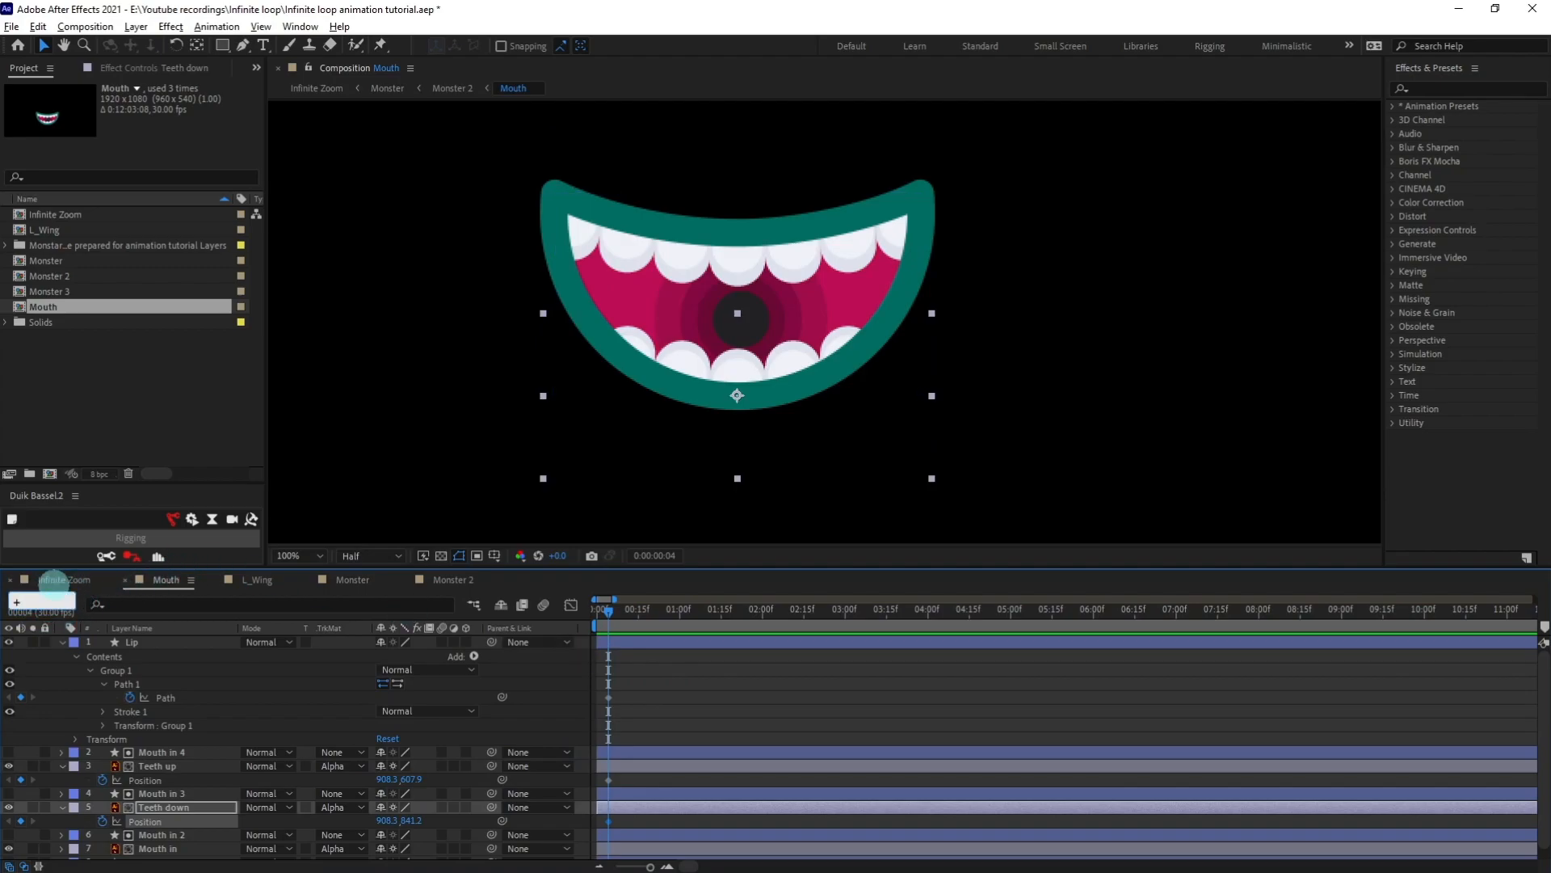
pyautogui.write('+6')
pyautogui.press('Return')
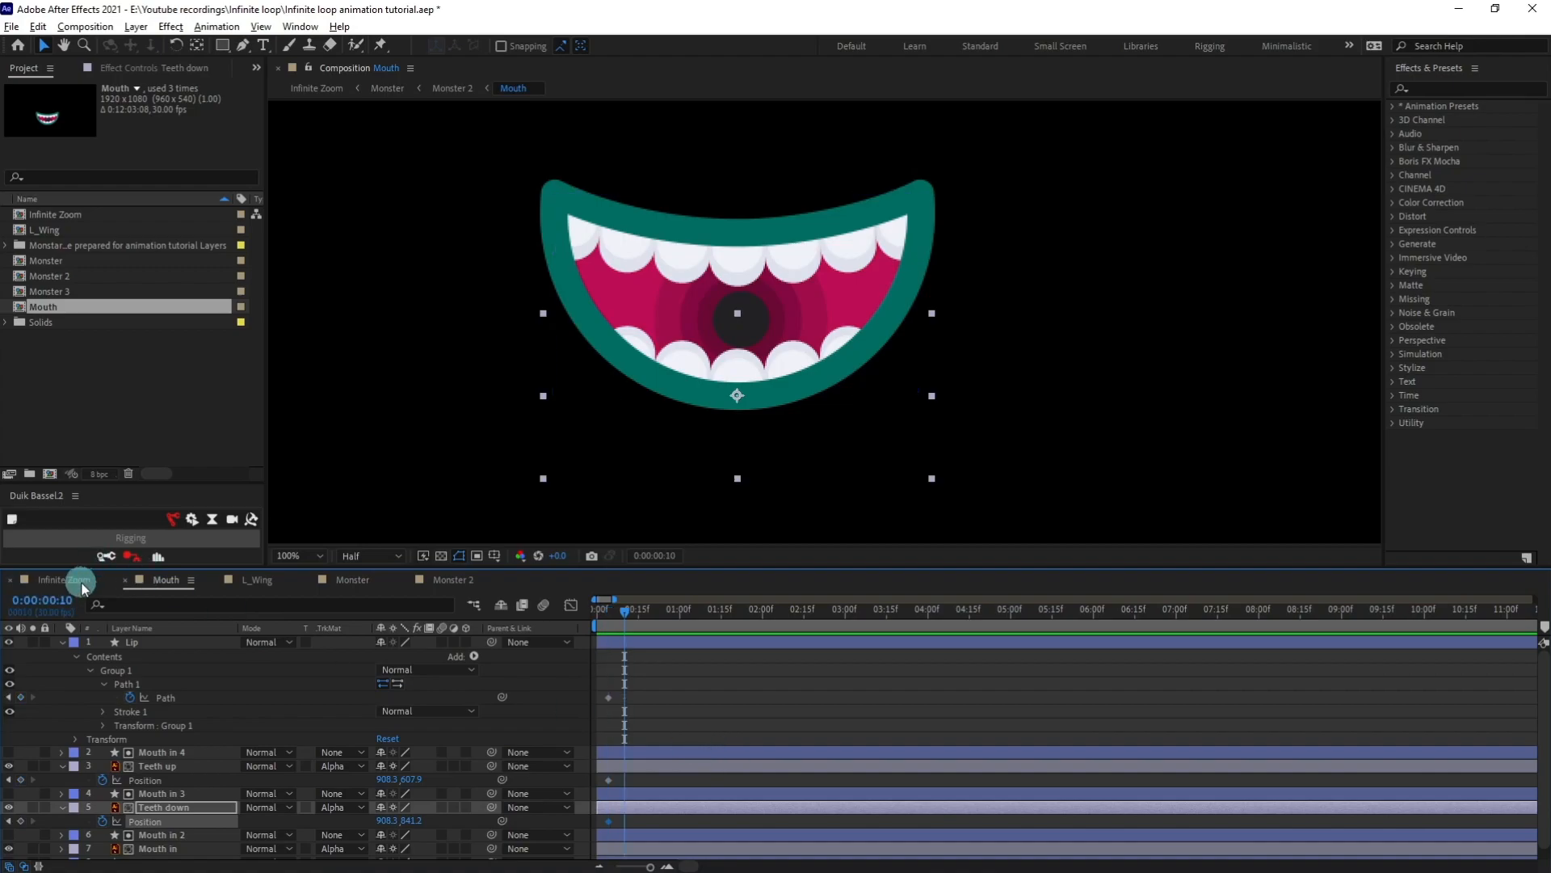
pyautogui.click(80, 580)
pyautogui.moveTo(657, 618); pyautogui.dragTo(715, 628)
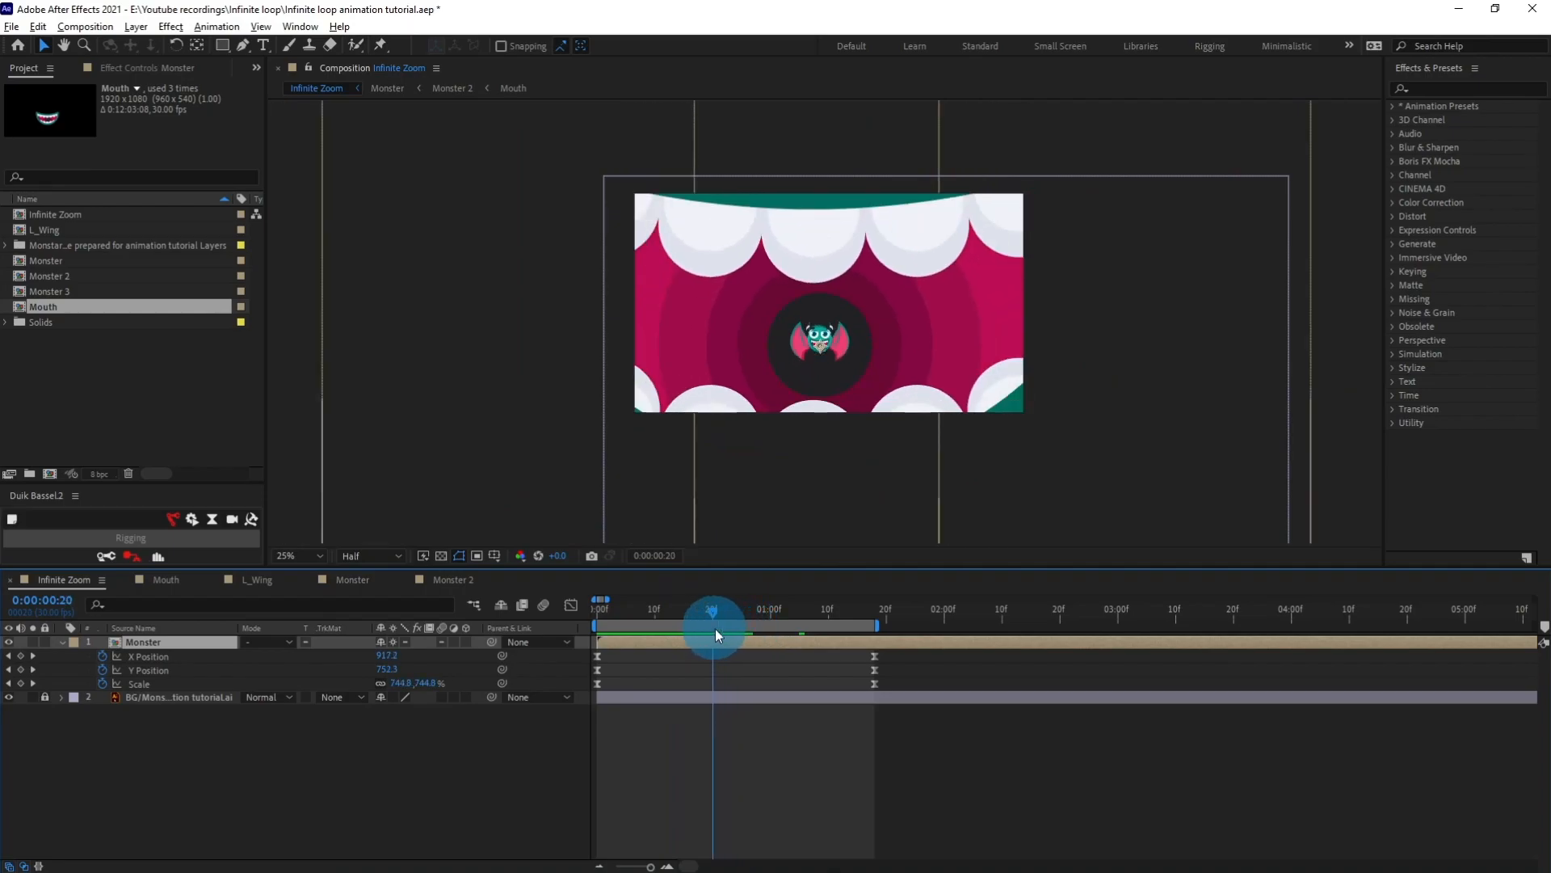
pyautogui.doubleClick(705, 642)
pyautogui.click(230, 670)
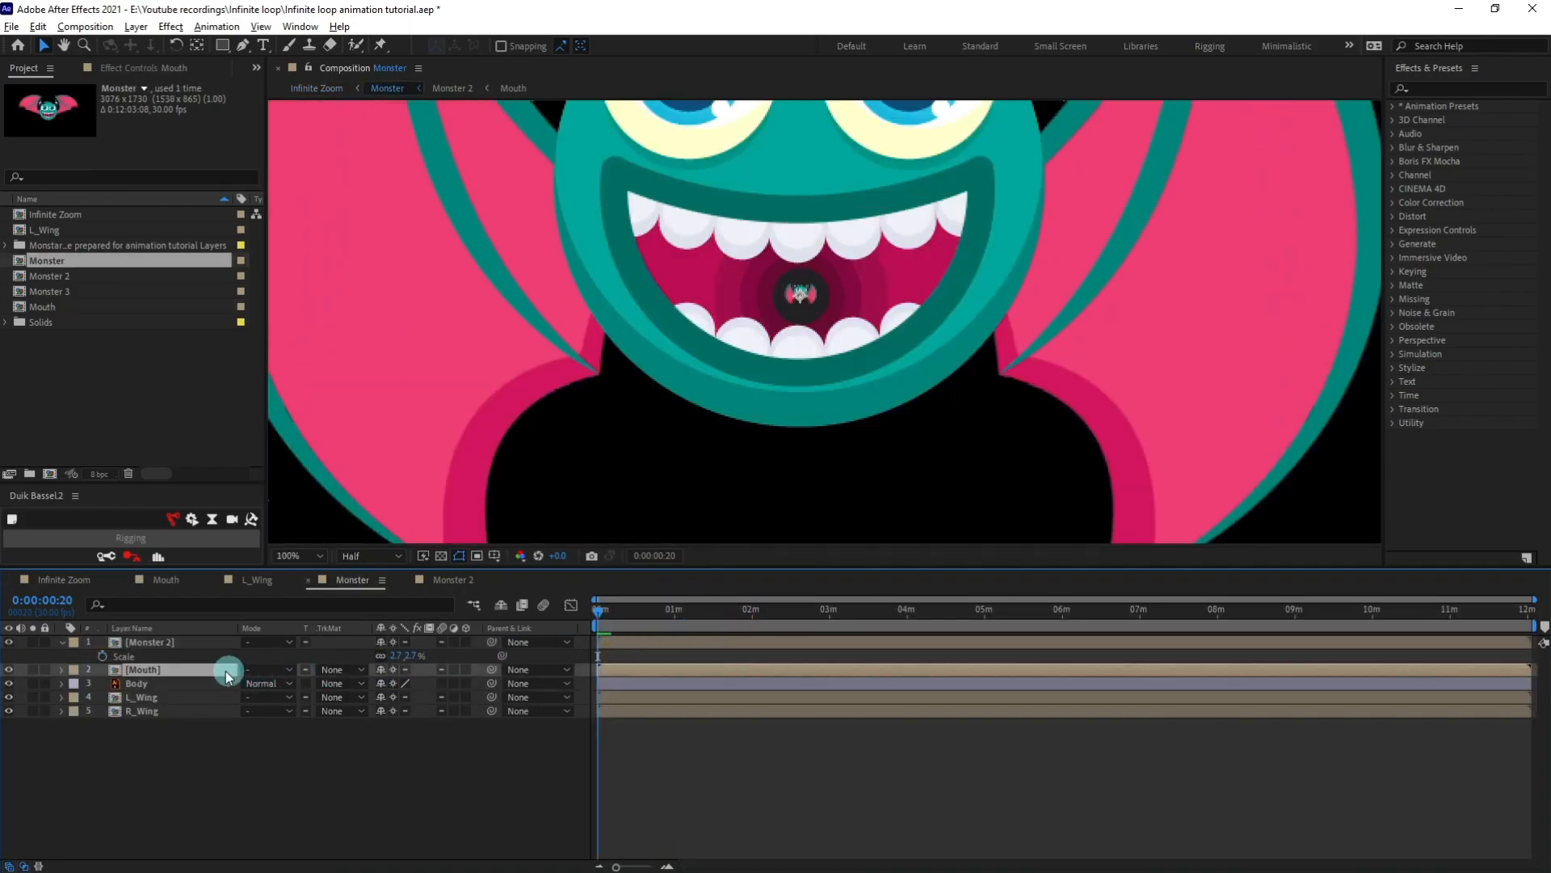
pyautogui.doubleClick(230, 671)
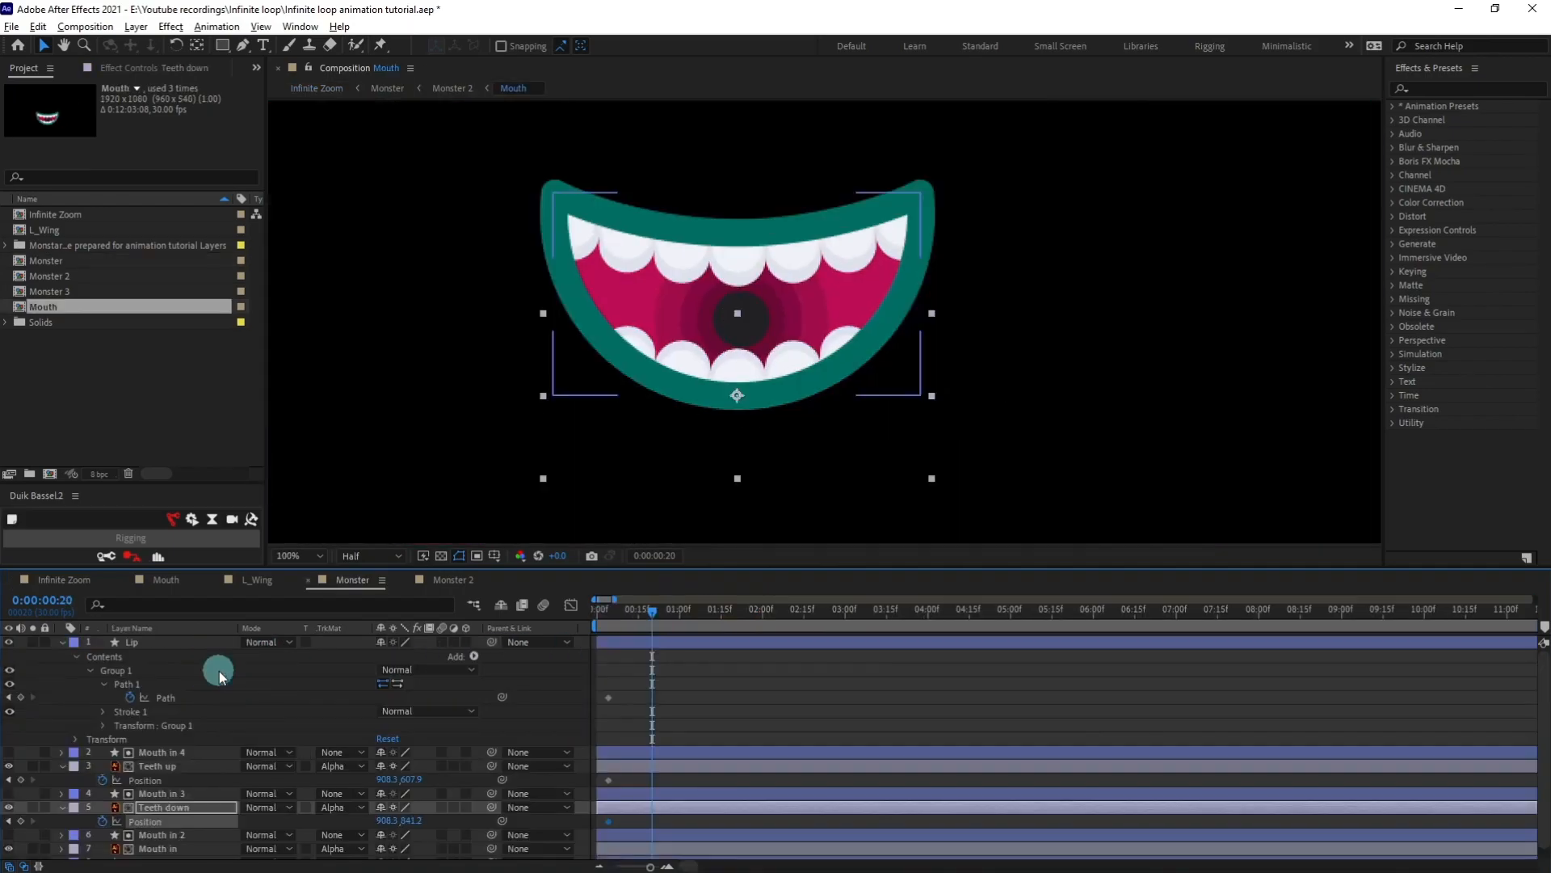
# Open the mouth at frame 20 by raising the Lip path's upper middle point, lowering its bottom point and widening the bottom curve.
pyautogui.click(134, 685)
pyautogui.moveTo(718, 177); pyautogui.dragTo(804, 304)
pyautogui.moveTo(731, 232); pyautogui.dragTo(732, 155)
pyautogui.click(871, 481)
pyautogui.click(672, 356)
pyautogui.moveTo(734, 397); pyautogui.dragTo(730, 467)
pyautogui.moveTo(636, 466); pyautogui.dragTo(583, 467)
pyautogui.moveTo(833, 499); pyautogui.dragTo(904, 471)
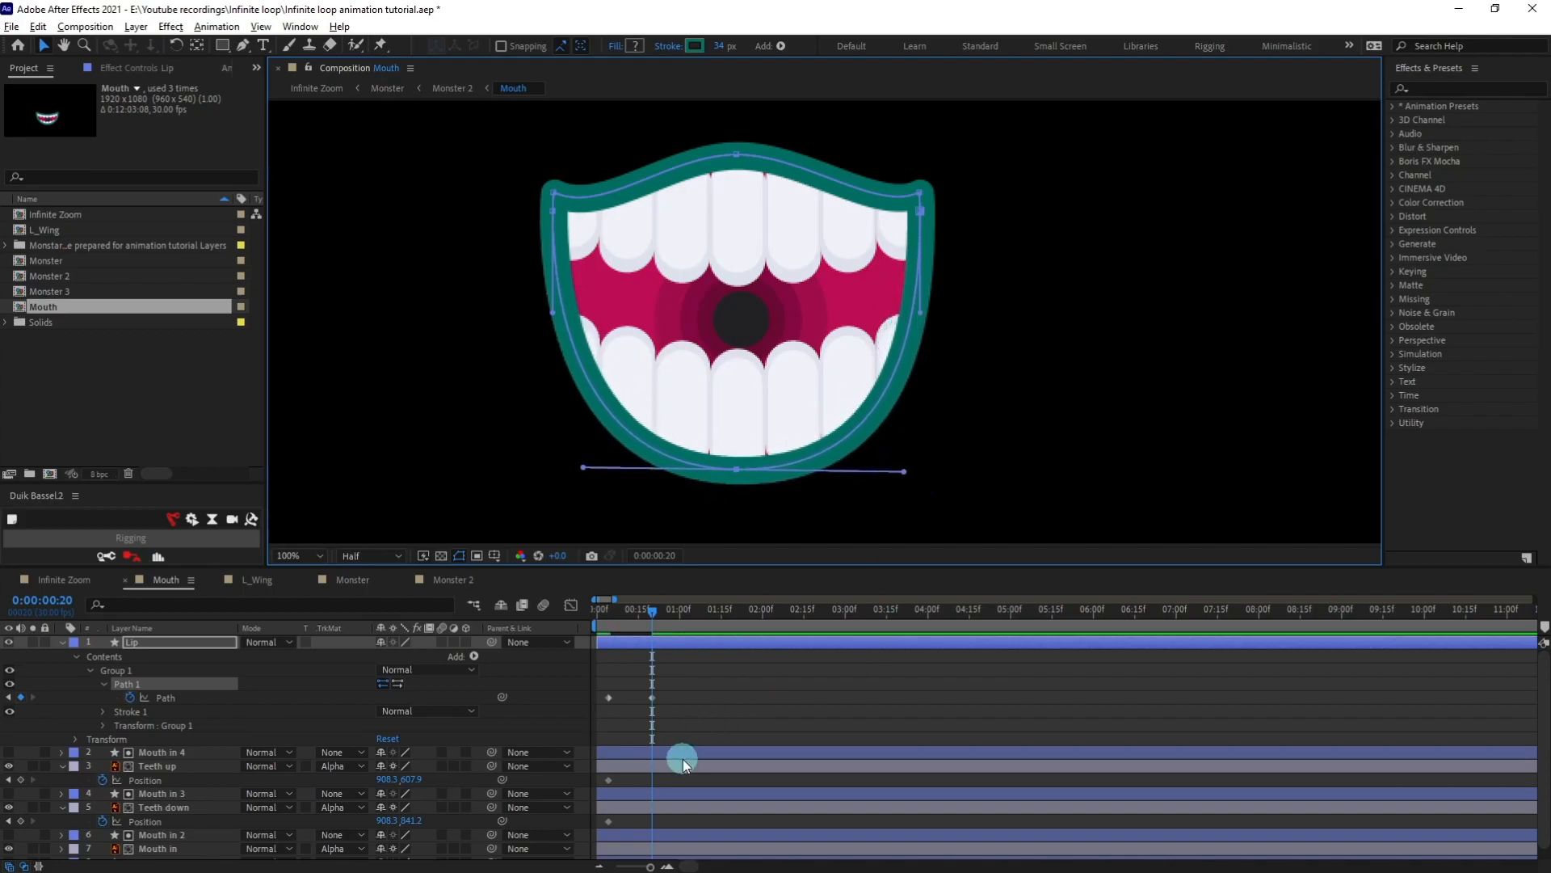
# At frame 20, move Teeth up to about Y 533 and Teeth down to about Y 918 to follow the opened lips.
pyautogui.click(666, 767)
pyautogui.moveTo(761, 200)
pyautogui.mouseDown()
pyautogui.moveTo(761, 163)
pyautogui.moveTo(754, 184)
pyautogui.mouseUp()
pyautogui.click(659, 801)
pyautogui.moveTo(754, 387); pyautogui.dragTo(766, 452)
# Apply Easy Ease to all the Lip path and teeth Position keyframes.
pyautogui.moveTo(691, 651); pyautogui.dragTo(595, 845)
pyautogui.press('F9')
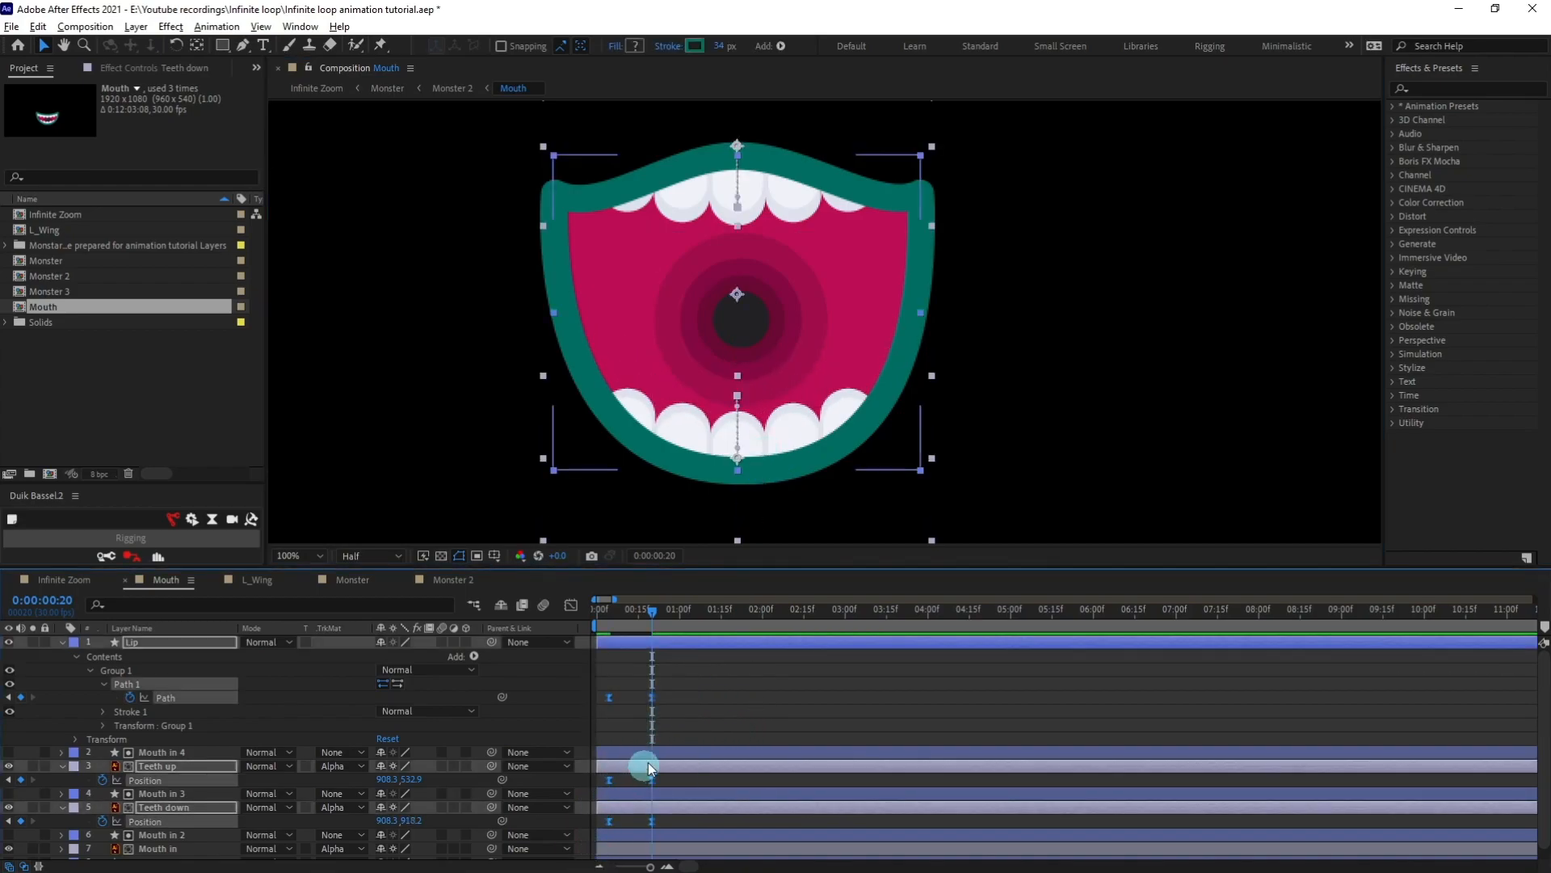
pyautogui.click(724, 730)
# Return to the start of Infinite Zoom and preview the loop with the opening mouth.
pyautogui.click(64, 580)
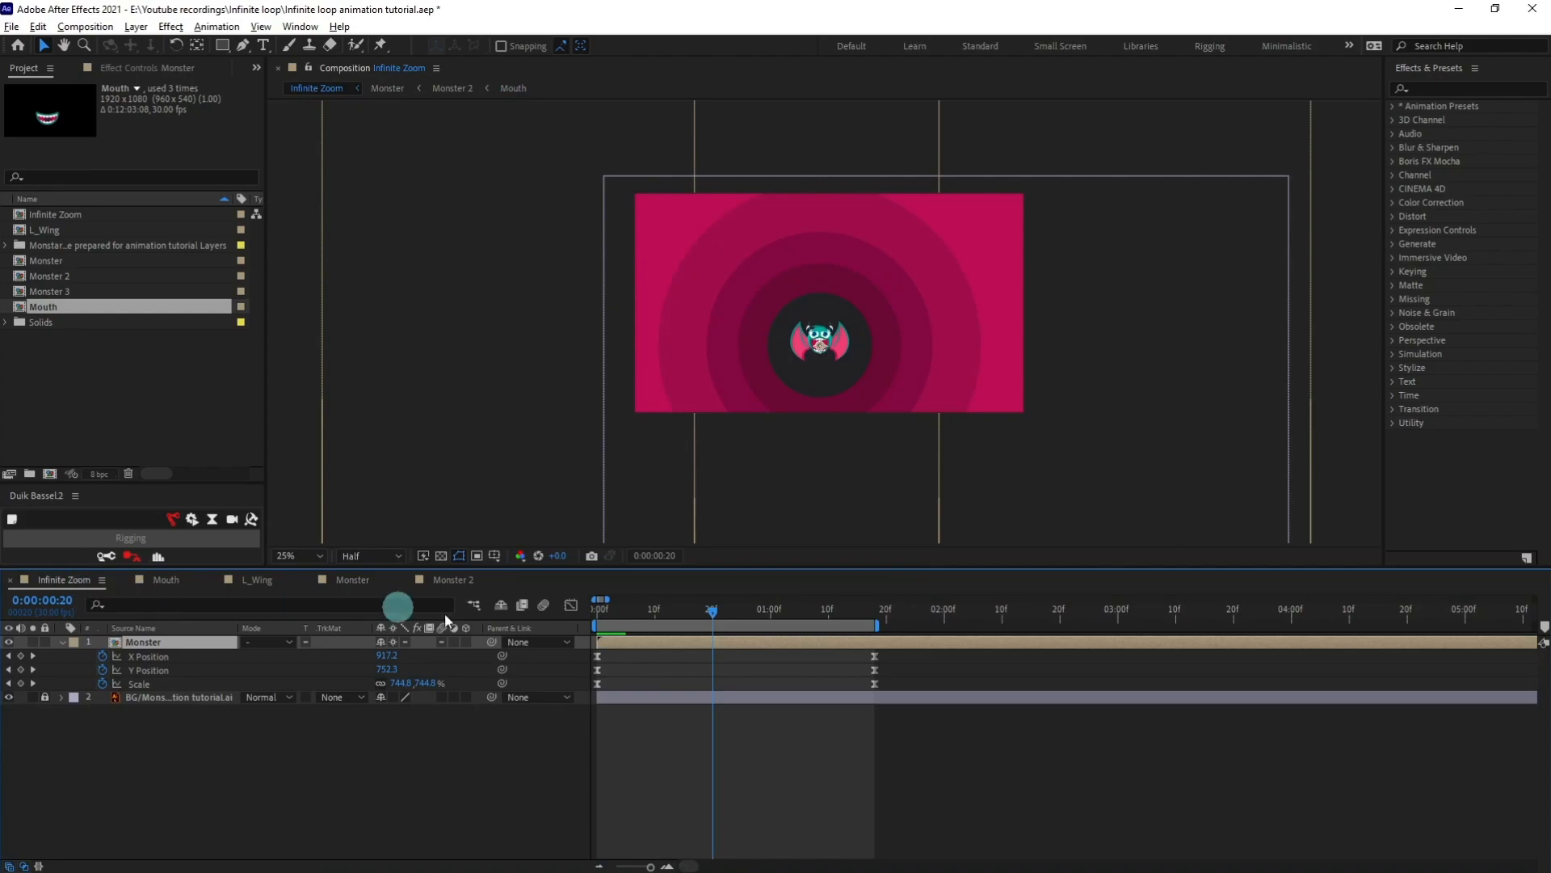
pyautogui.click(604, 610)
pyautogui.press('space')
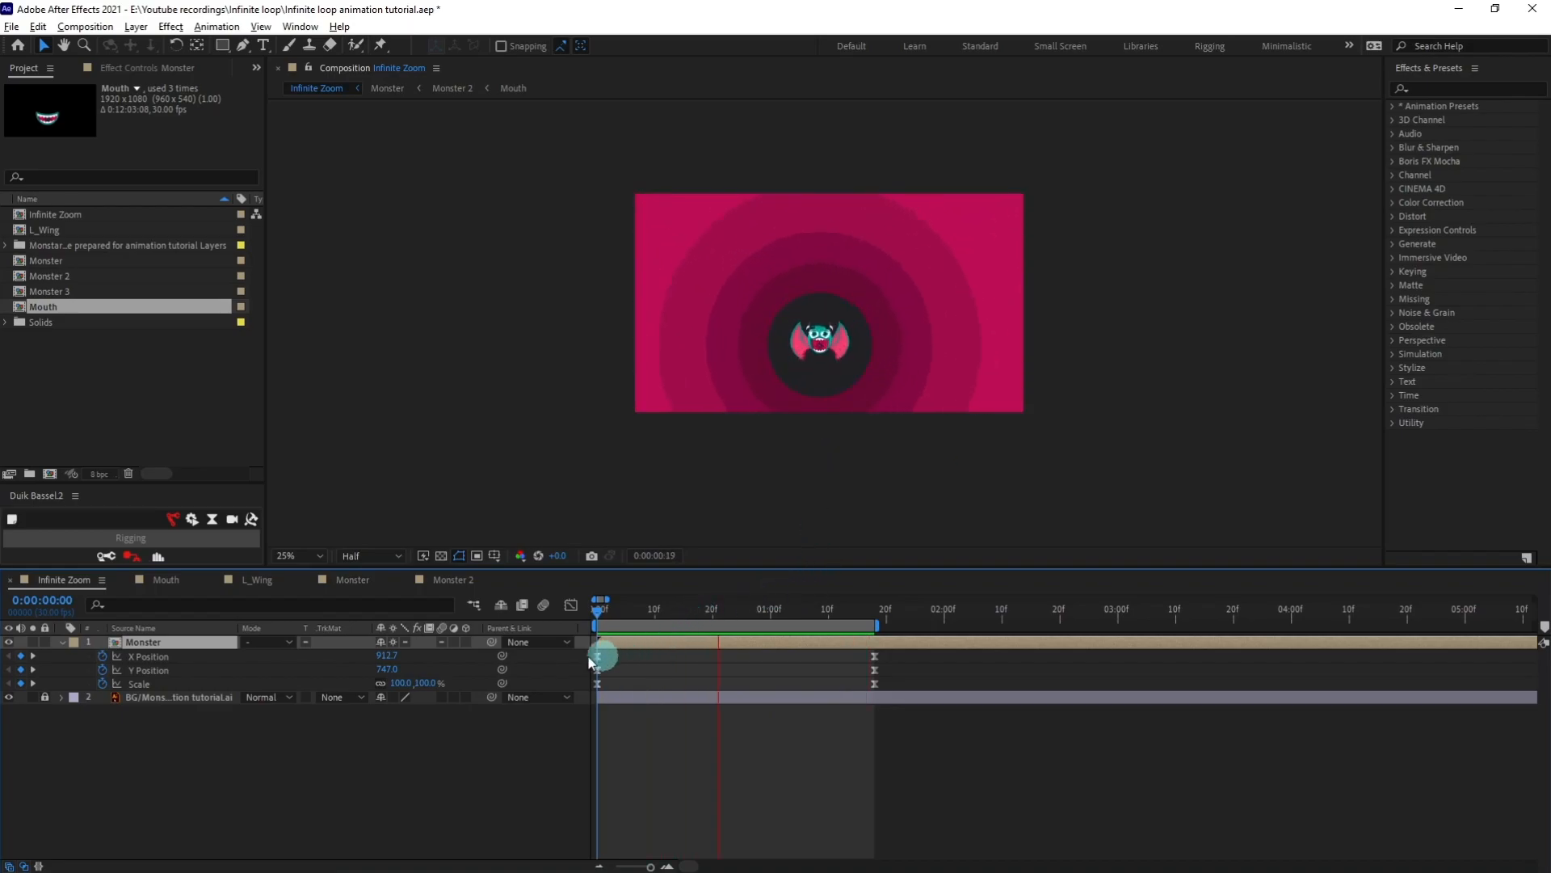
# Go to 0:00:00:04 and open the Monster 2 composition nested inside Monster.
pyautogui.click(619, 611)
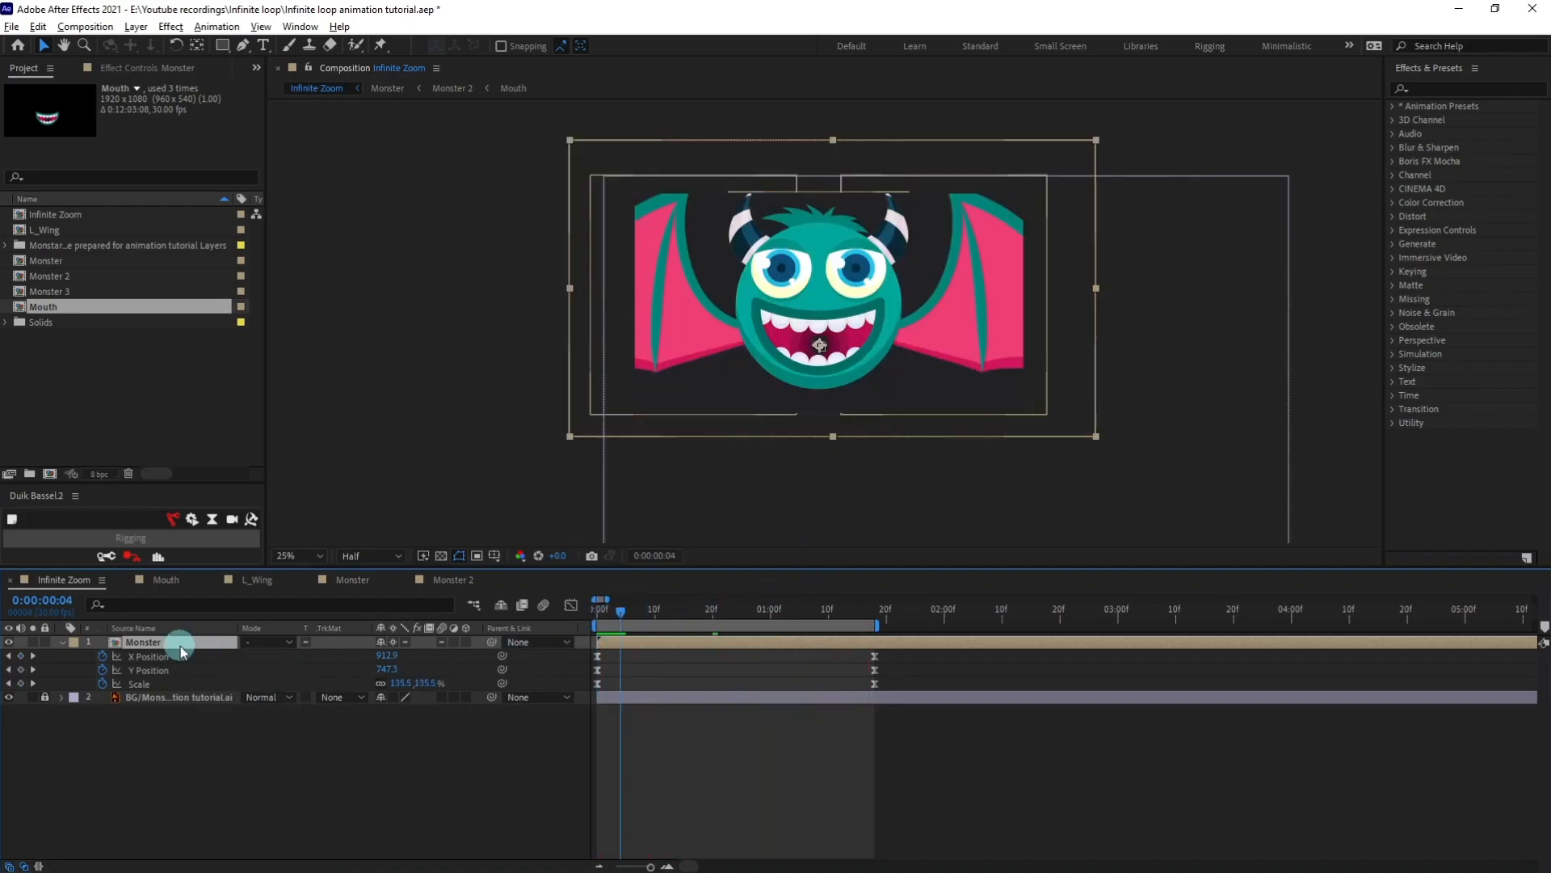
pyautogui.doubleClick(176, 642)
pyautogui.doubleClick(162, 646)
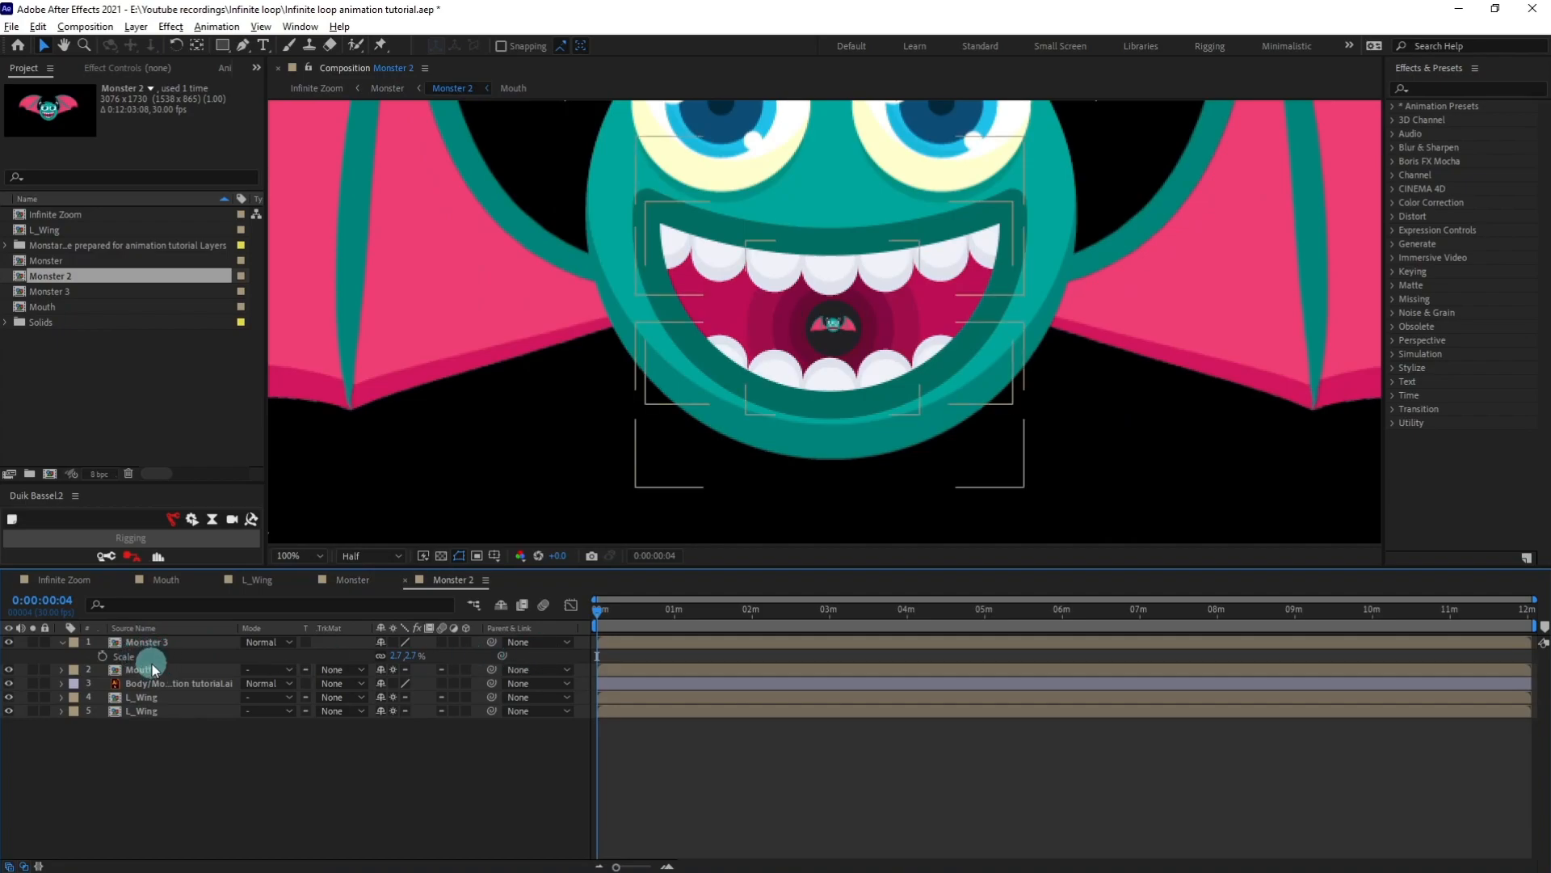
# Duplicate the Mouth composition as Mouth 2, place it above the Mouth layer in Monster 2, and hide the original Mouth layer.
pyautogui.moveTo(46, 315); pyautogui.dragTo(178, 482)
pyautogui.moveTo(78, 323); pyautogui.dragTo(169, 695)
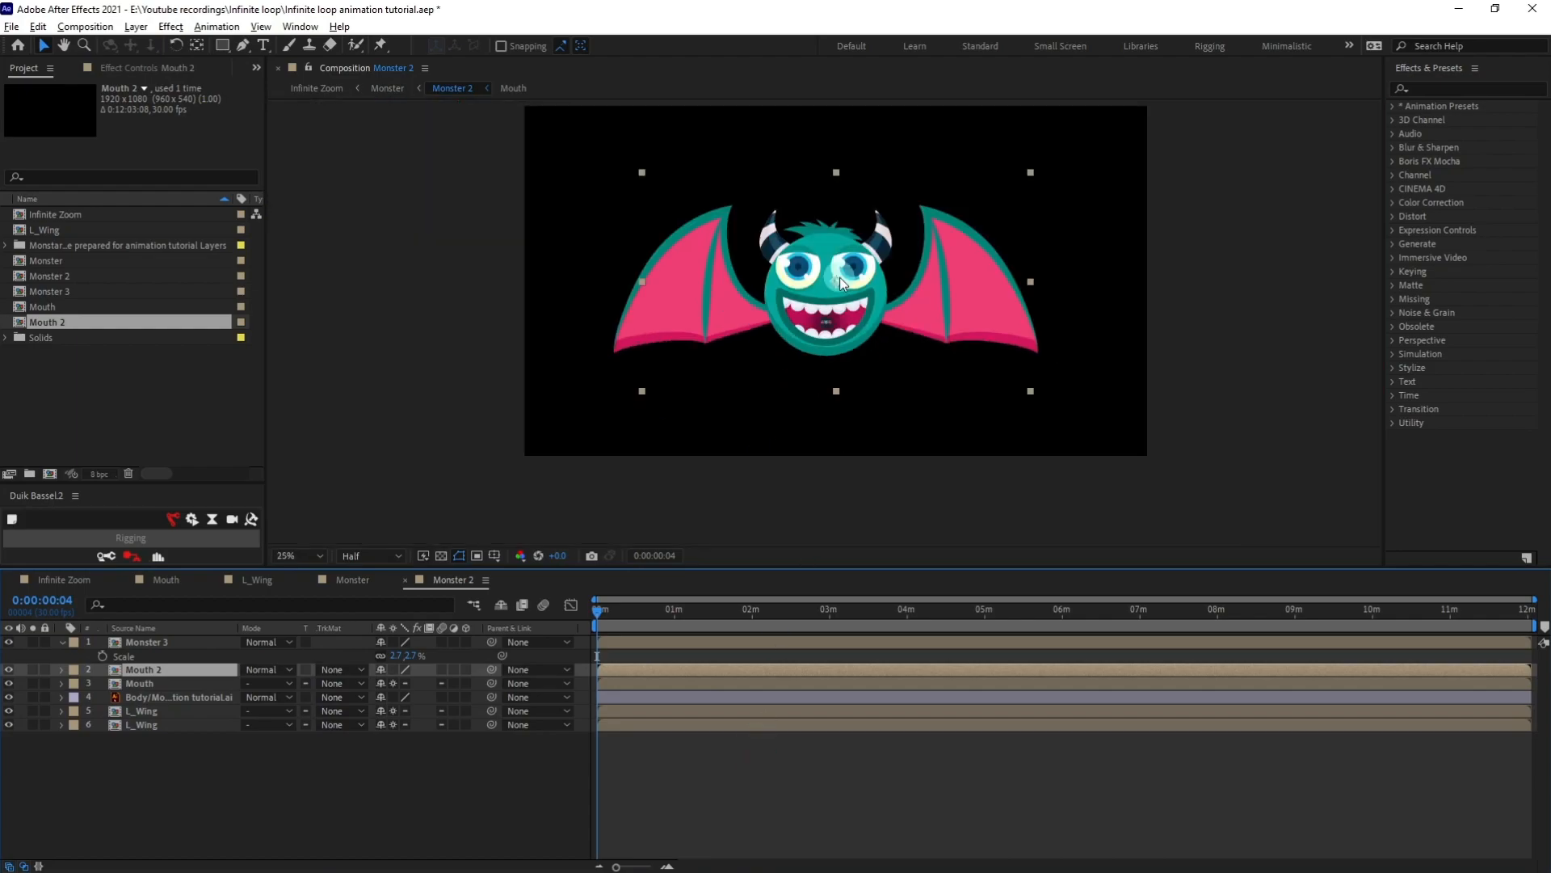
pyautogui.scroll(-3, 840, 278)
pyautogui.scroll(1, 824, 347)
pyautogui.click(55, 685)
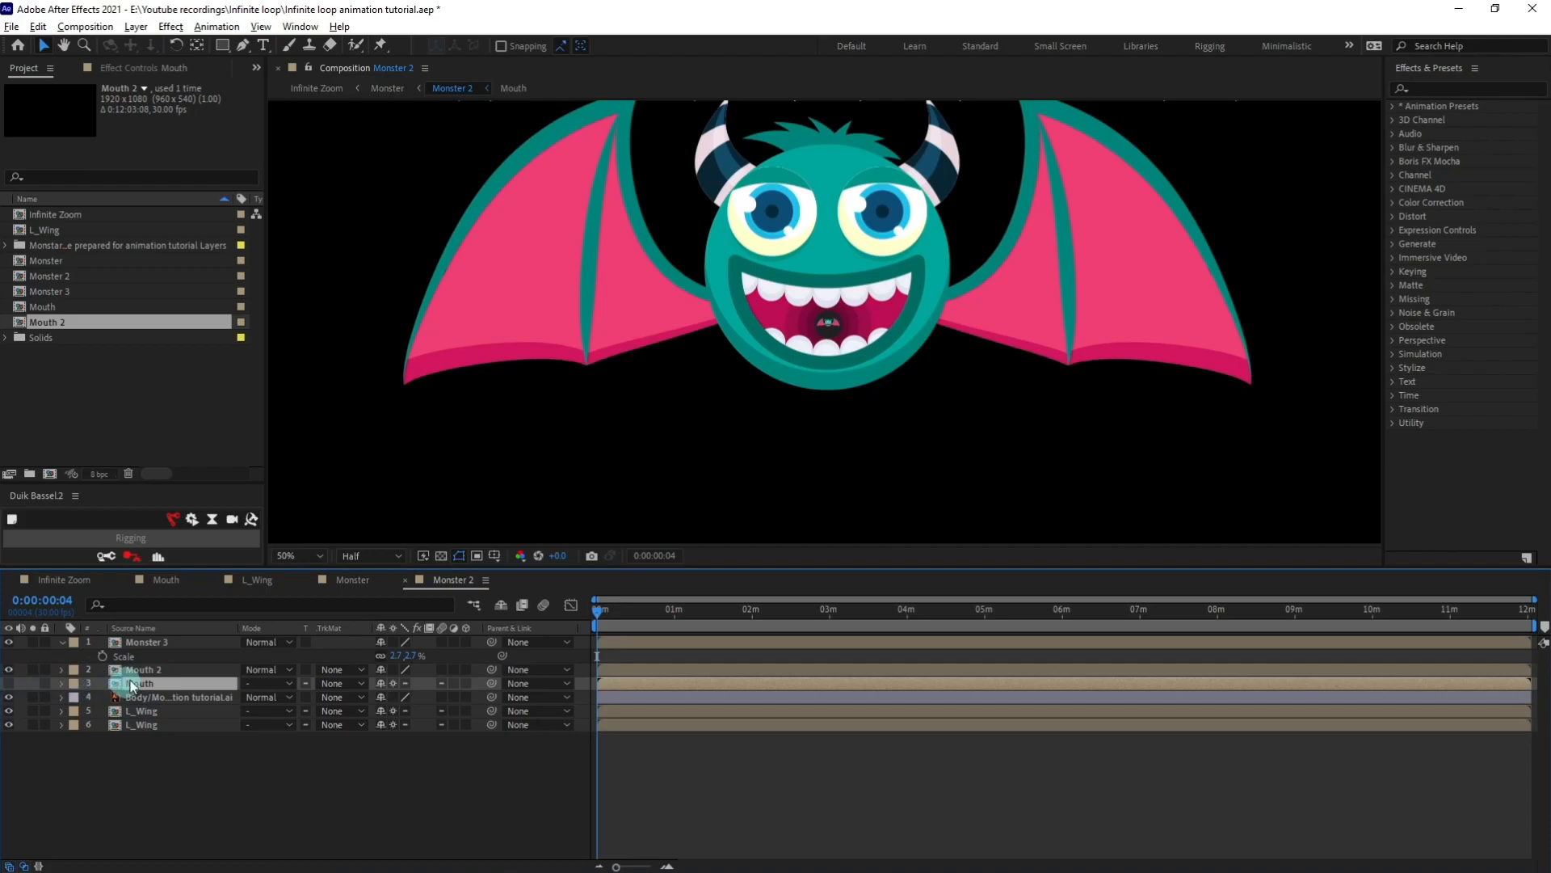
# Open Mouth 2 and delete the frame 20 keyframes of the Lip path, Teeth up and Teeth down.
pyautogui.click(158, 671)
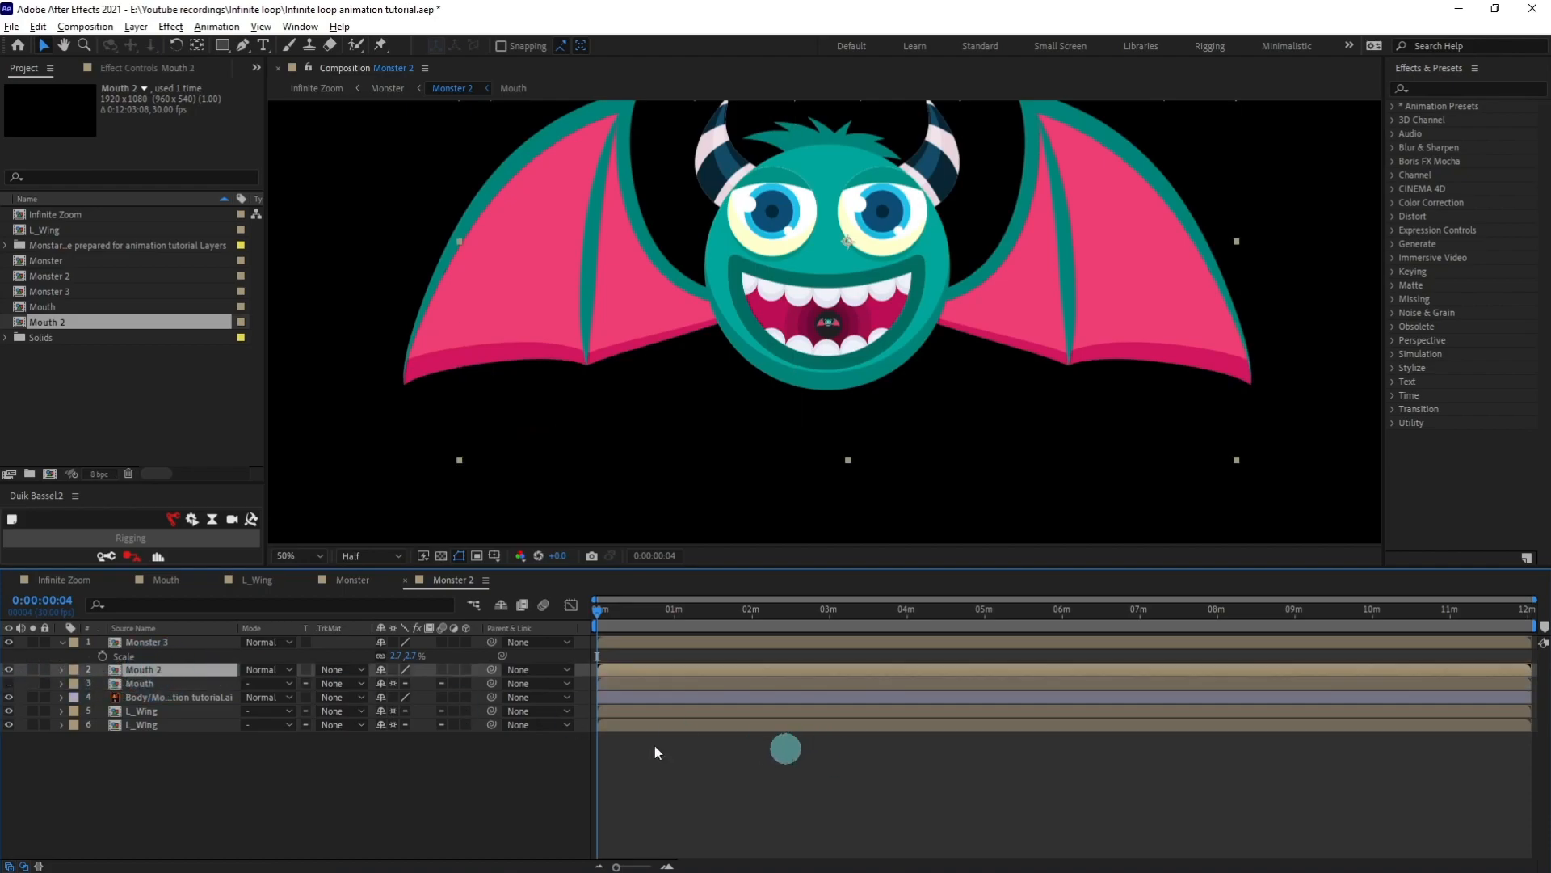
pyautogui.doubleClick(168, 672)
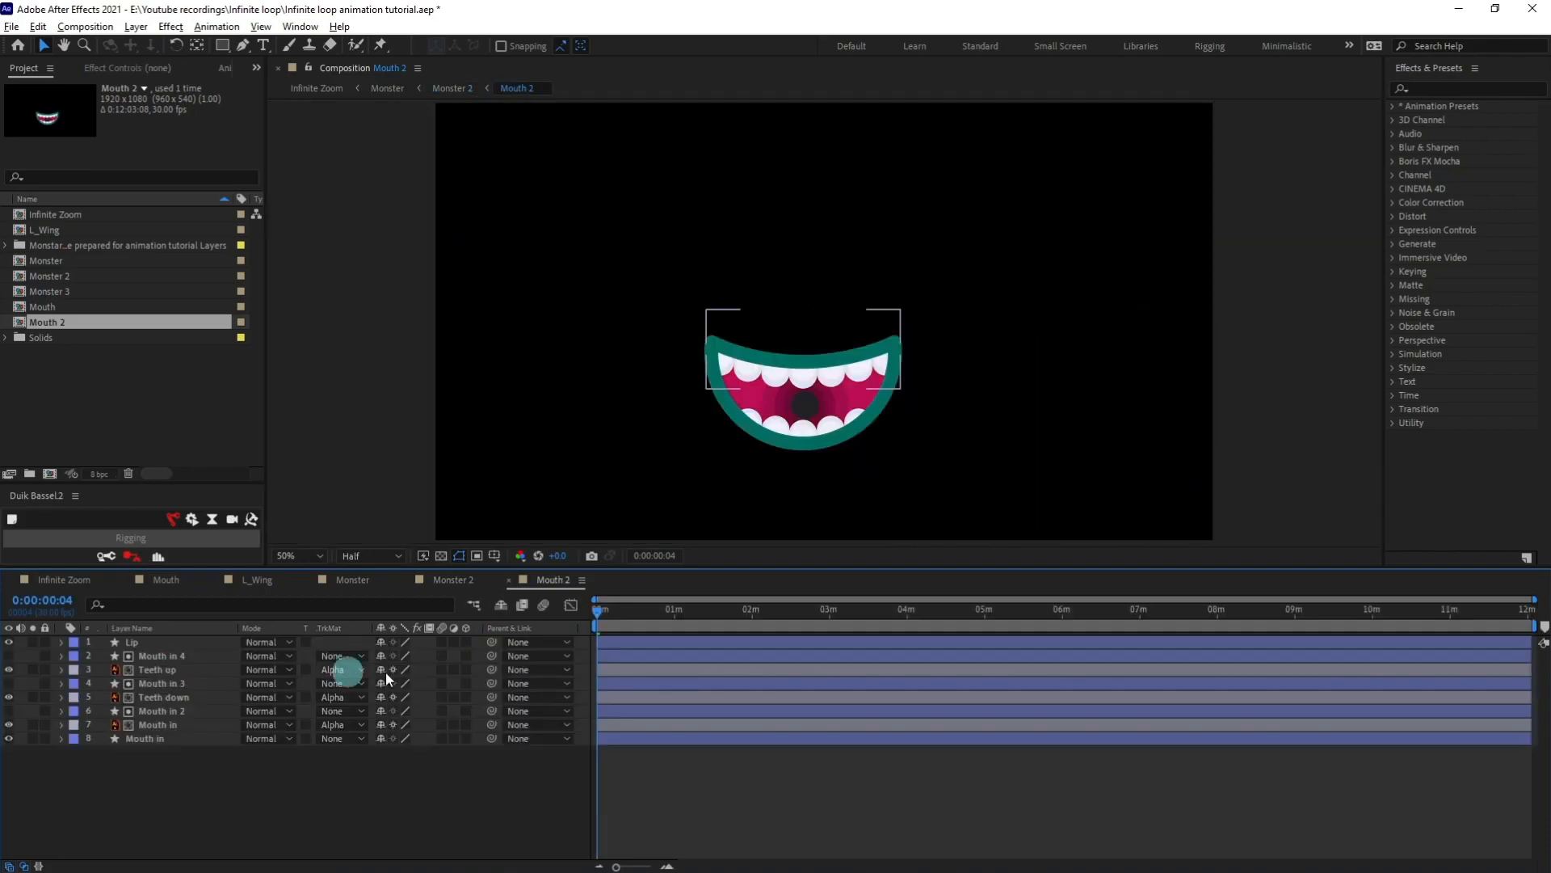
pyautogui.press('u')
pyautogui.press('=')
pyautogui.press('=')
pyautogui.press('=')
pyautogui.press('=')
pyautogui.press('=')
pyautogui.press('=')
pyautogui.press('=')
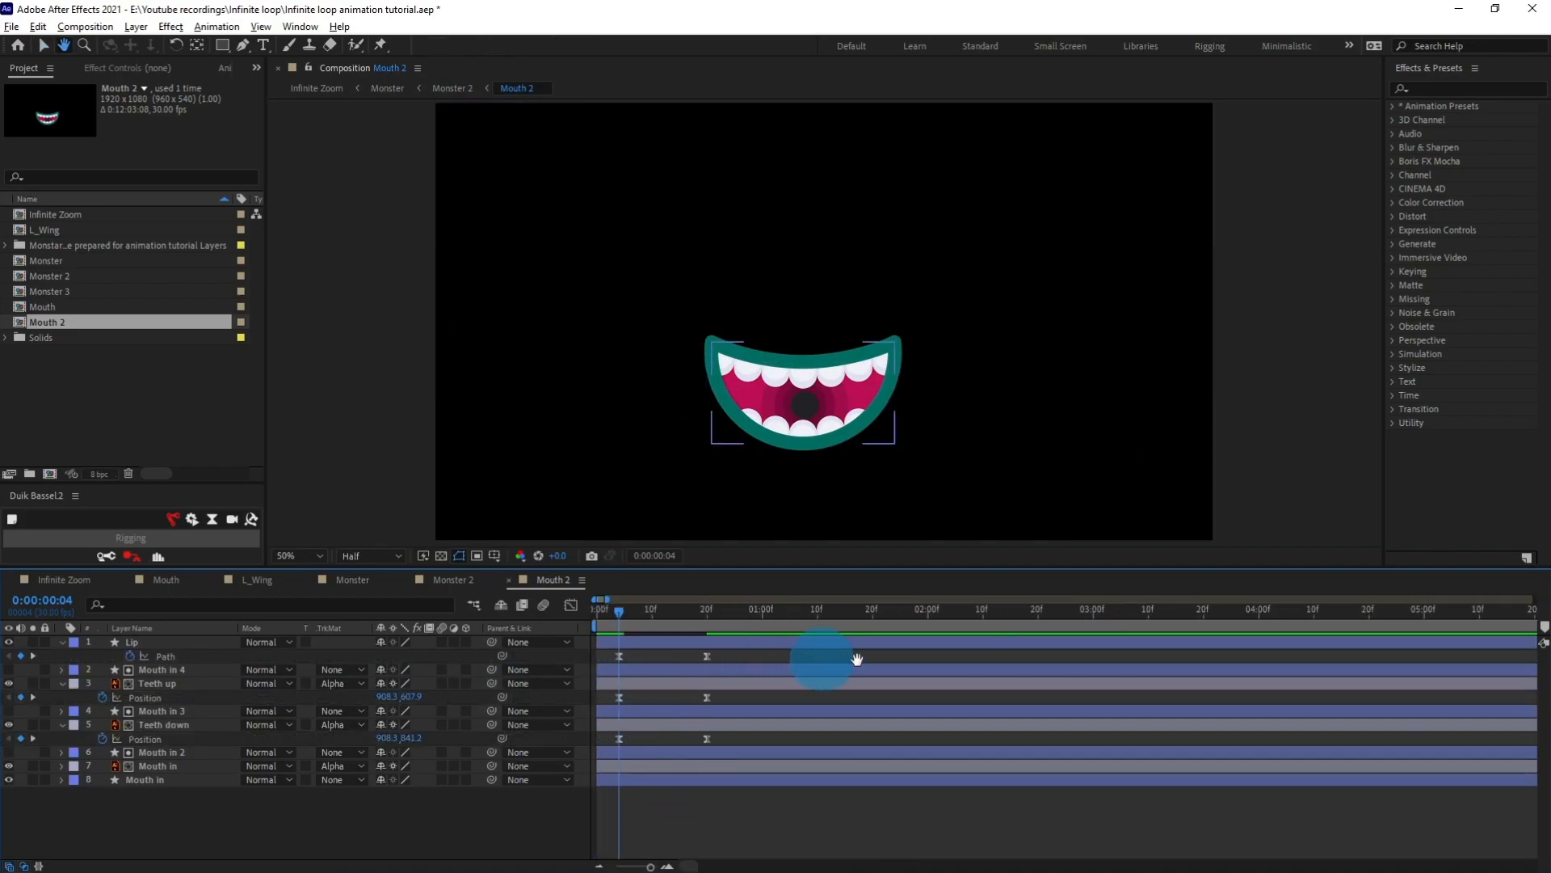
pyautogui.moveTo(753, 651); pyautogui.dragTo(689, 779)
pyautogui.press('Delete')
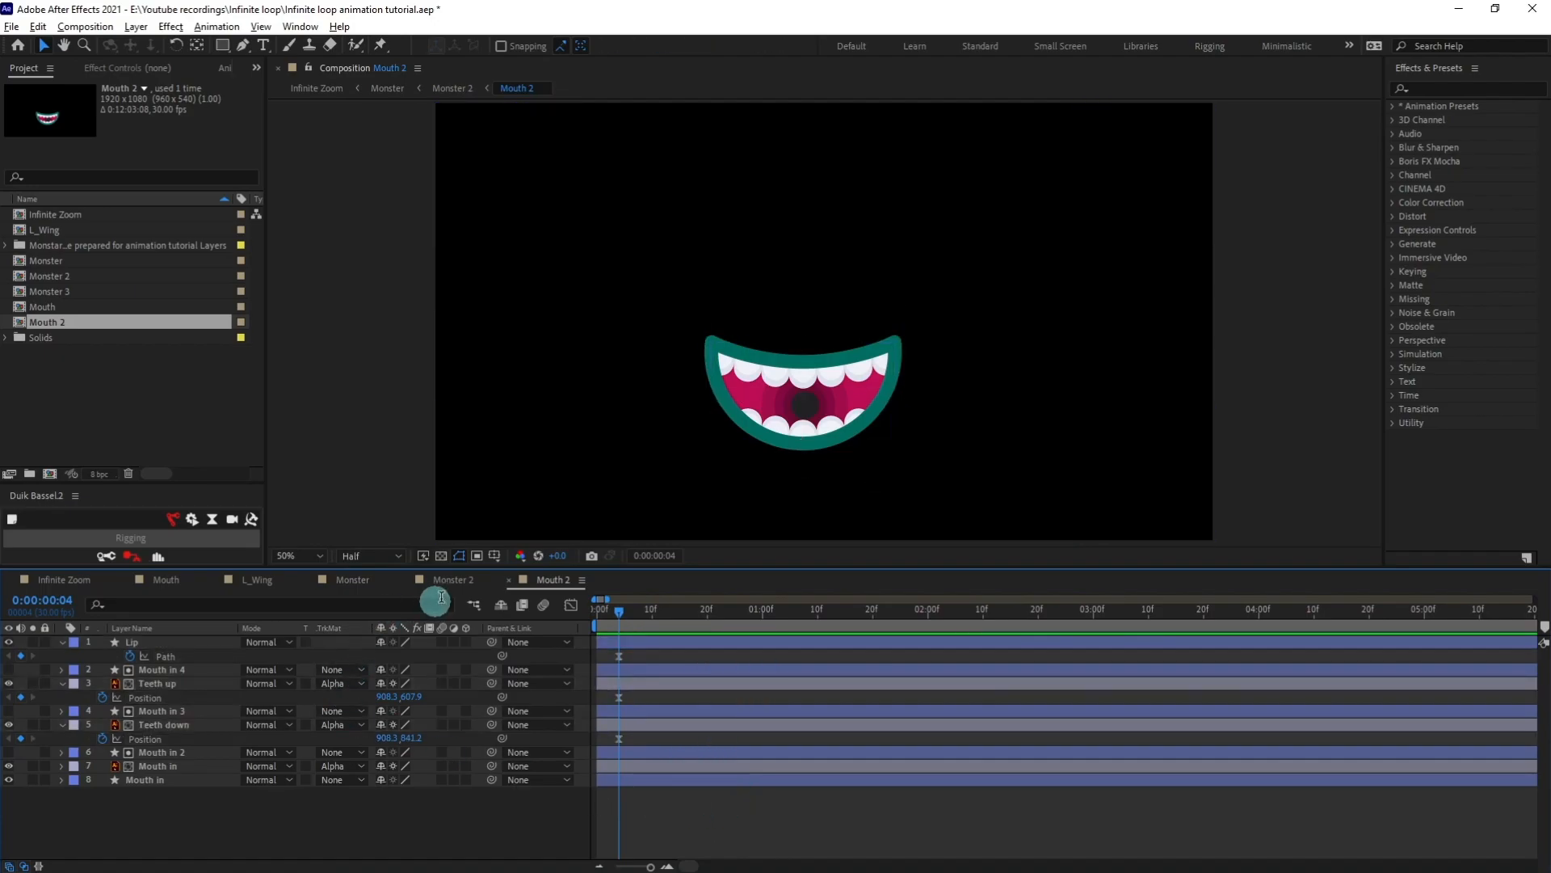
# Open Monster 3 from Monster 2, add Mouth 2 above its Mouth layer and hide the original Mouth layer.
pyautogui.click(425, 585)
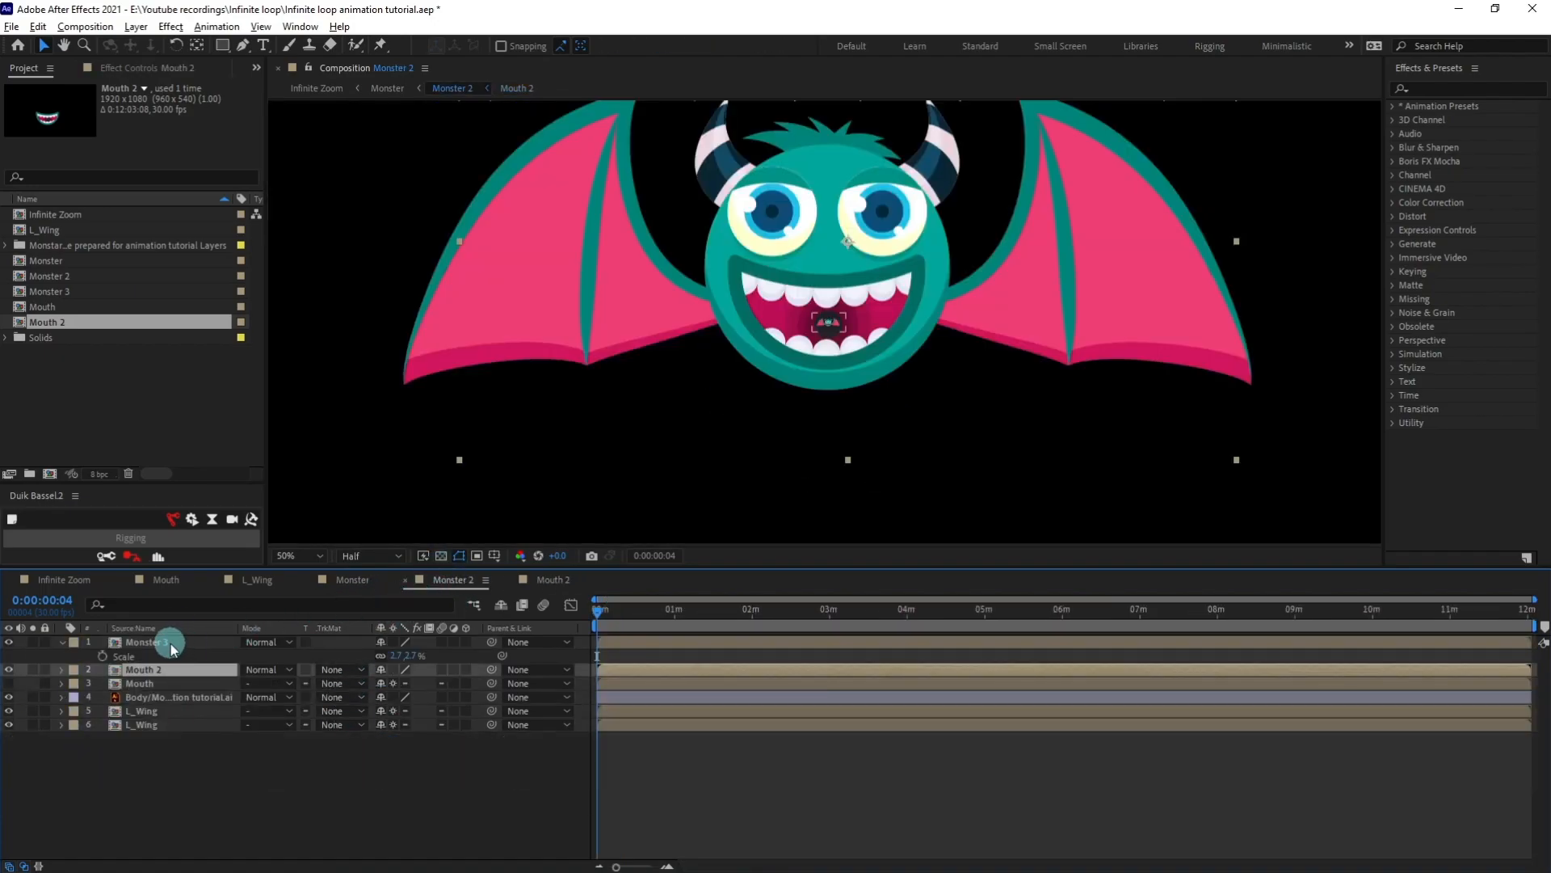
pyautogui.doubleClick(172, 645)
pyautogui.moveTo(45, 321); pyautogui.dragTo(139, 646)
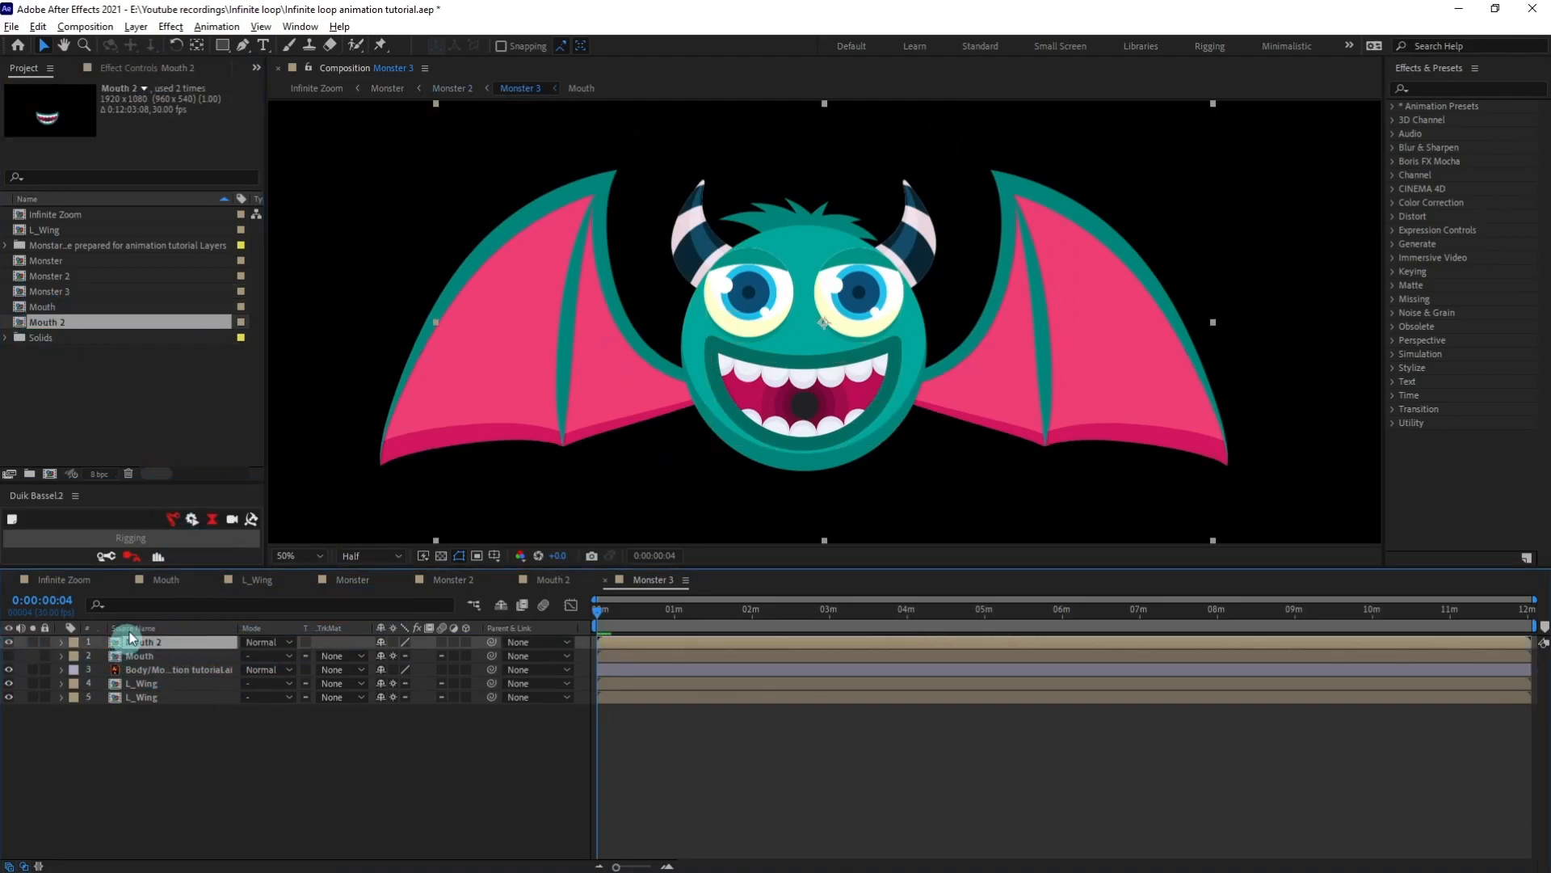
# Return to Infinite Zoom and preview the loop with the non-animated mouths in the nested monsters.
pyautogui.click(63, 579)
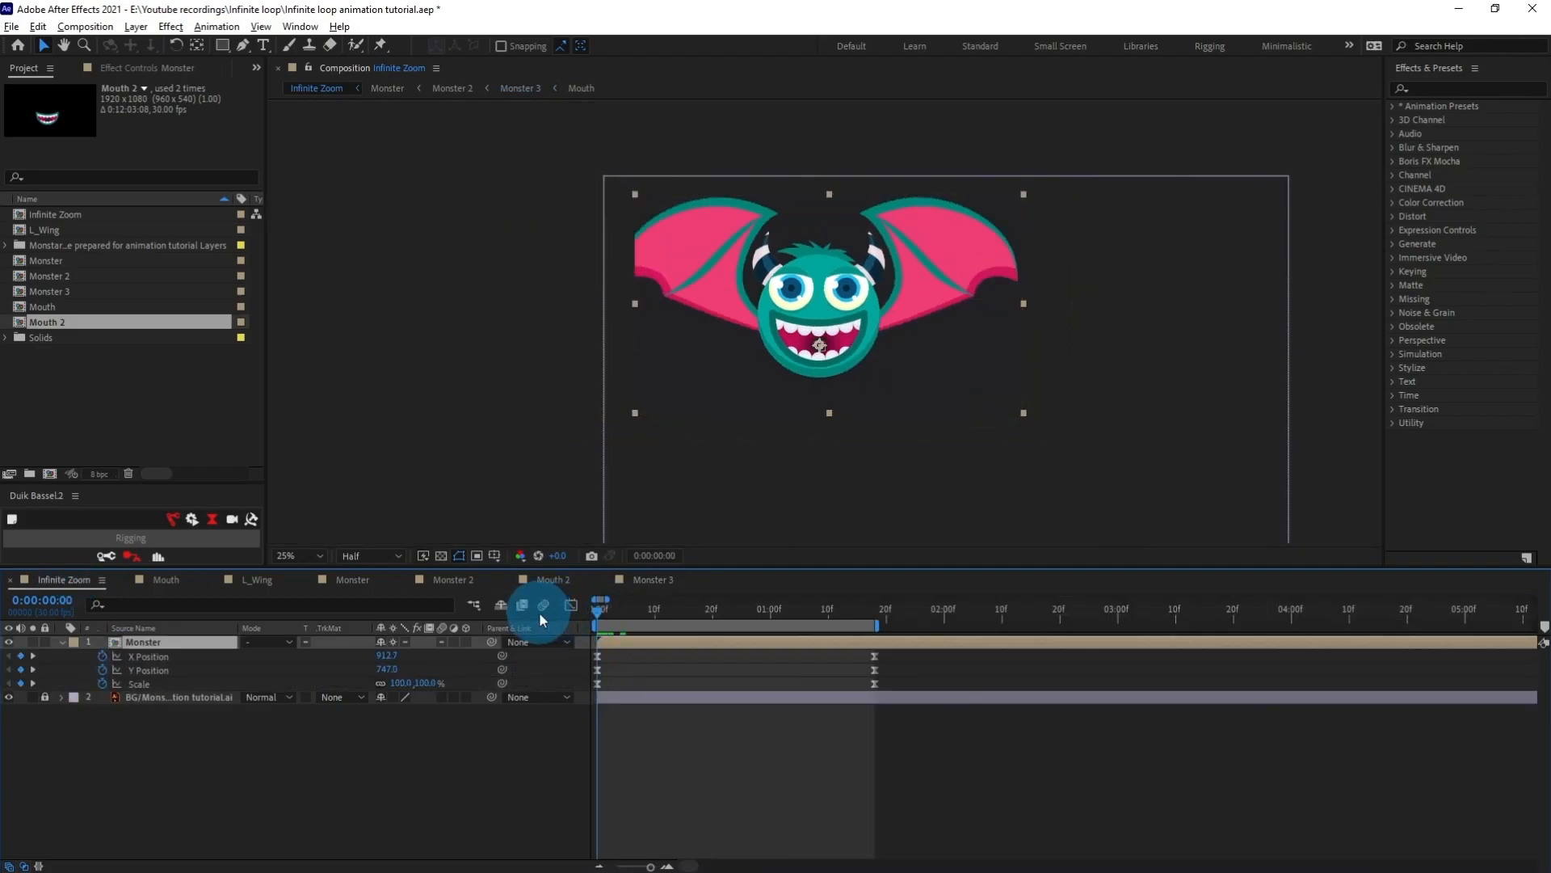
pyautogui.click(643, 745)
pyautogui.press('space')
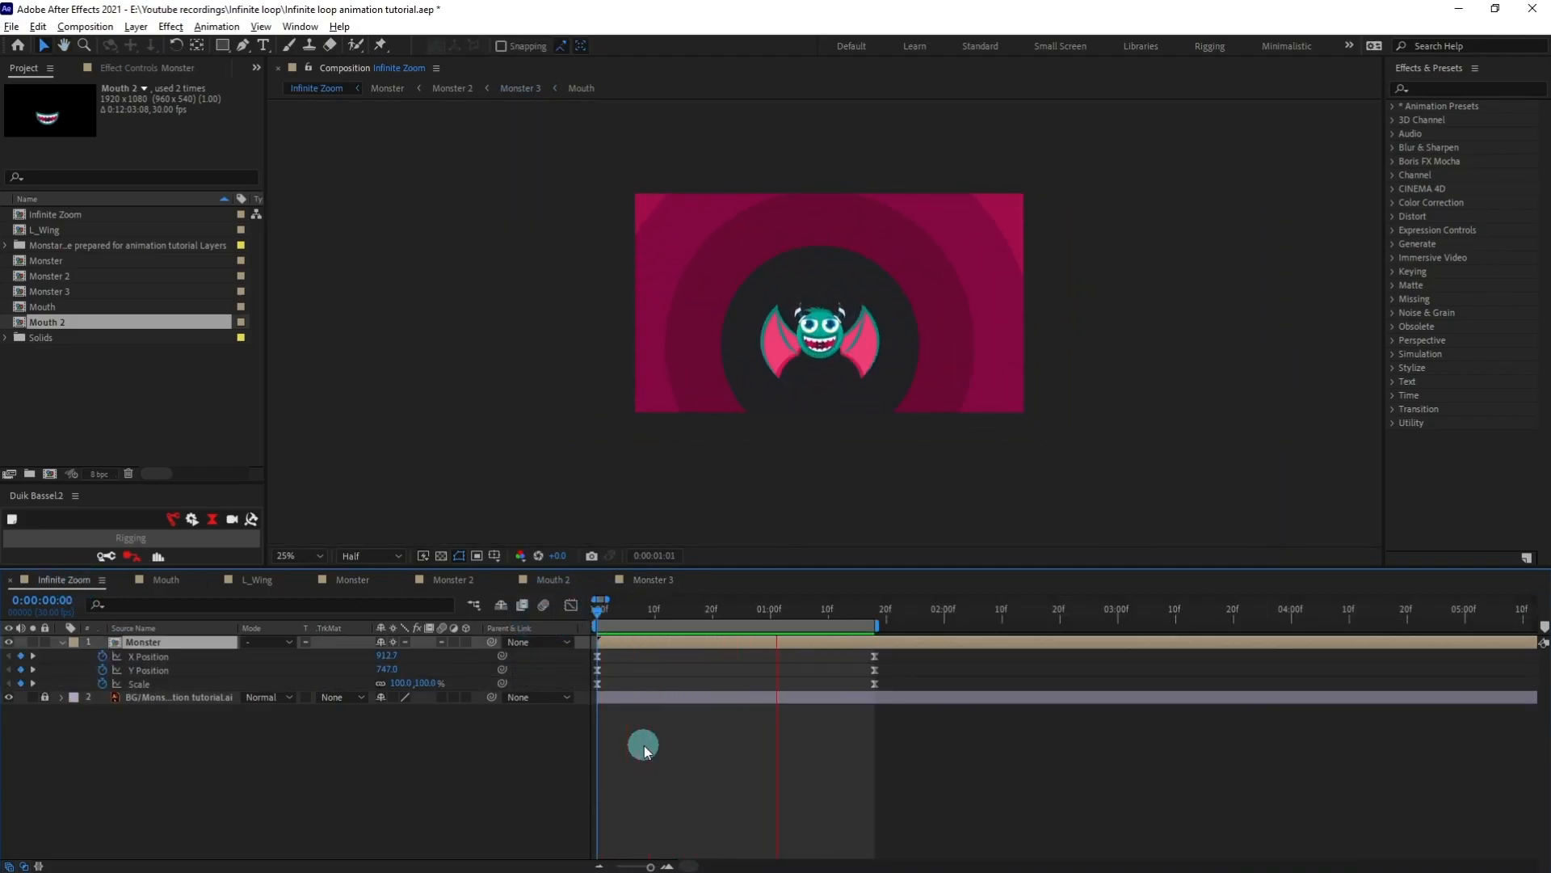